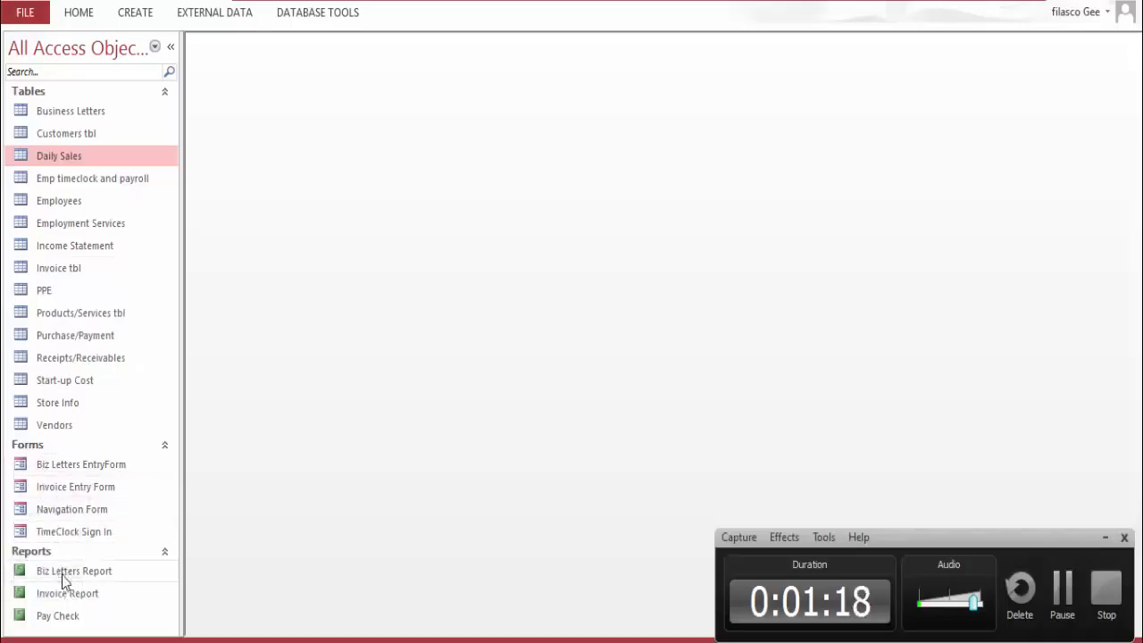
Open the Business Letters table and fit the ID, SUBJECT and SALUTATION: column widths to their contents
left_click(86, 120)
double_click(84, 112)
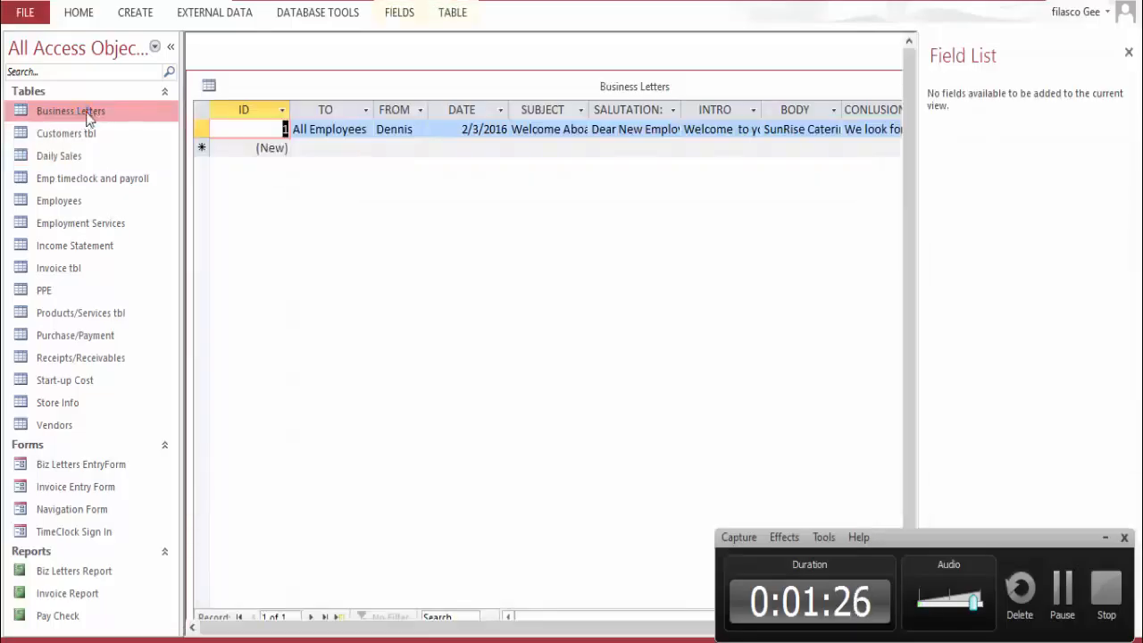
double_click(290, 109)
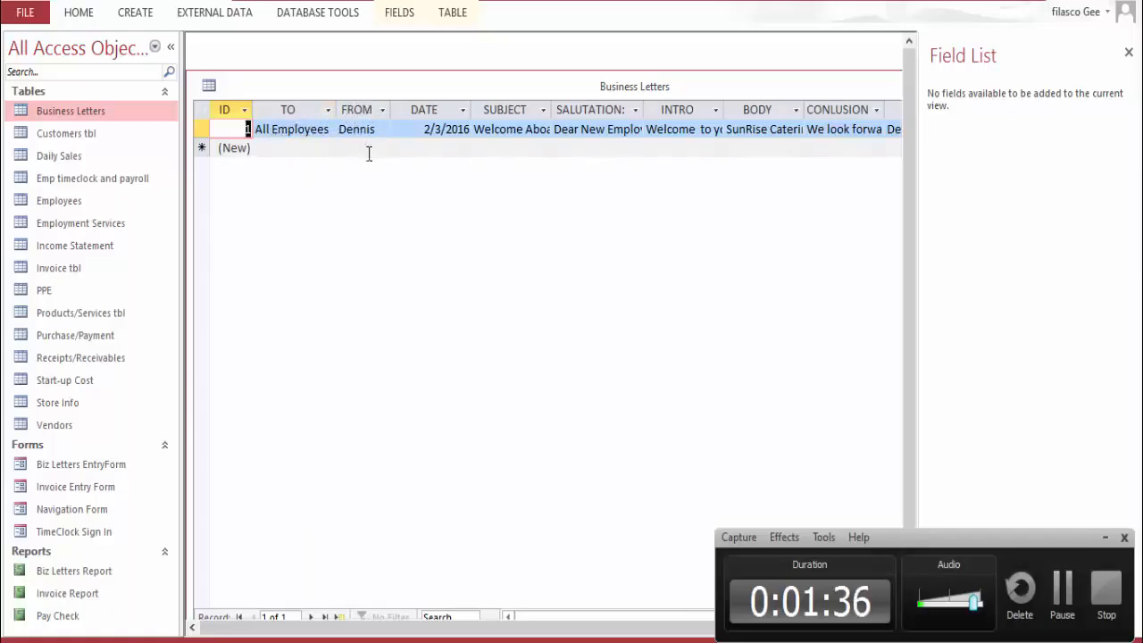
double_click(553, 109)
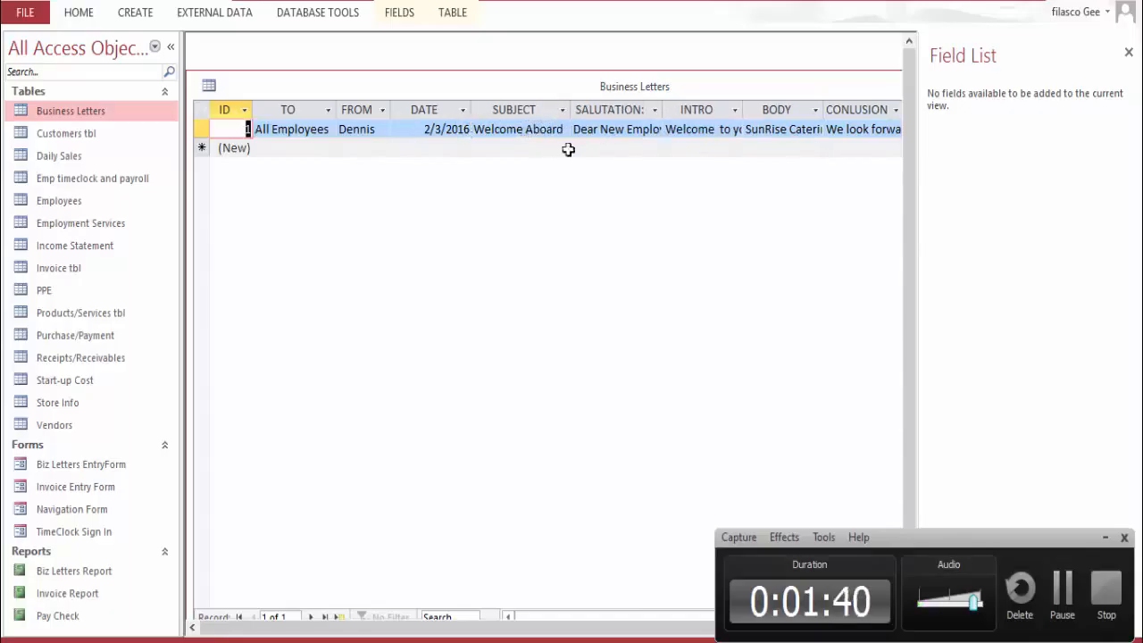
double_click(662, 109)
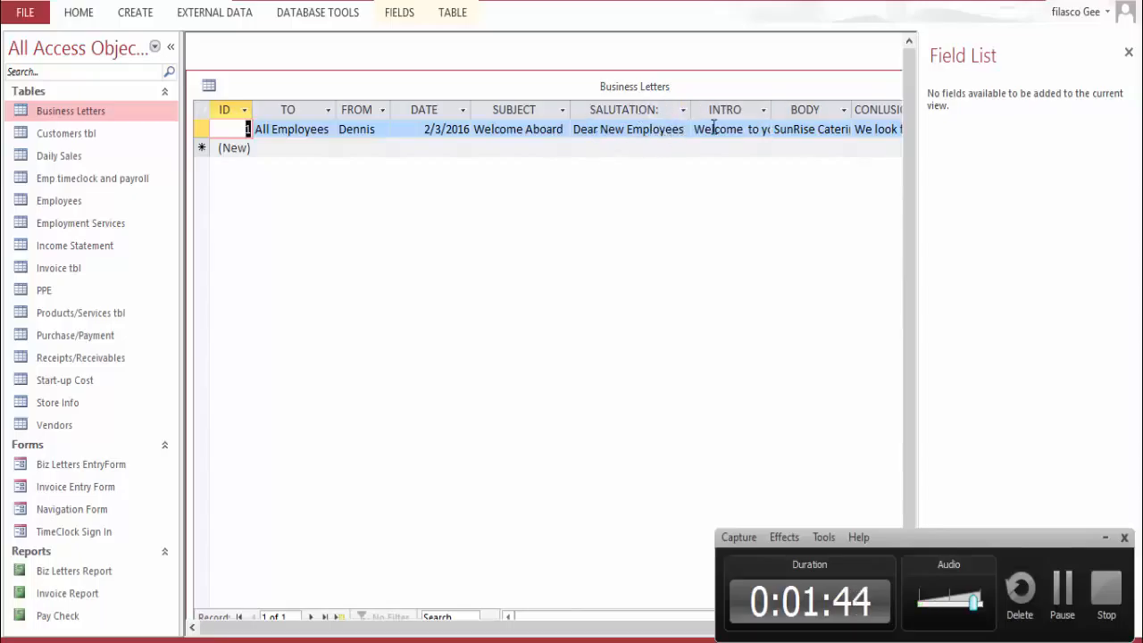
left_click(280, 152)
left_click(362, 151)
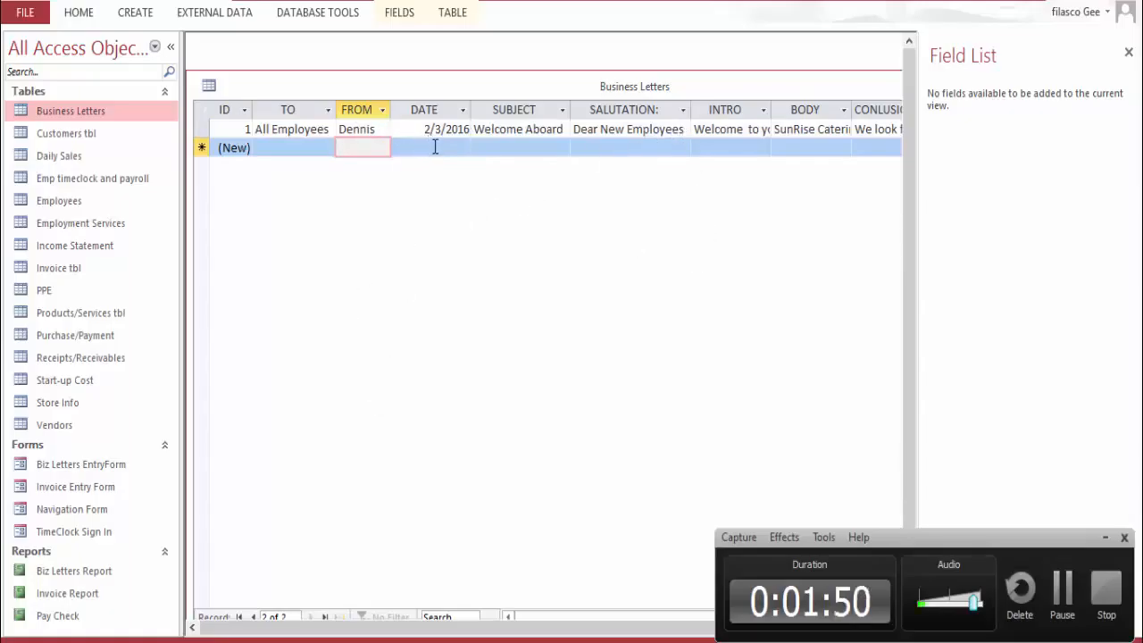
Open the Biz Letters Report, read the letter from the letterhead to the signature, and close the report
left_click(63, 576)
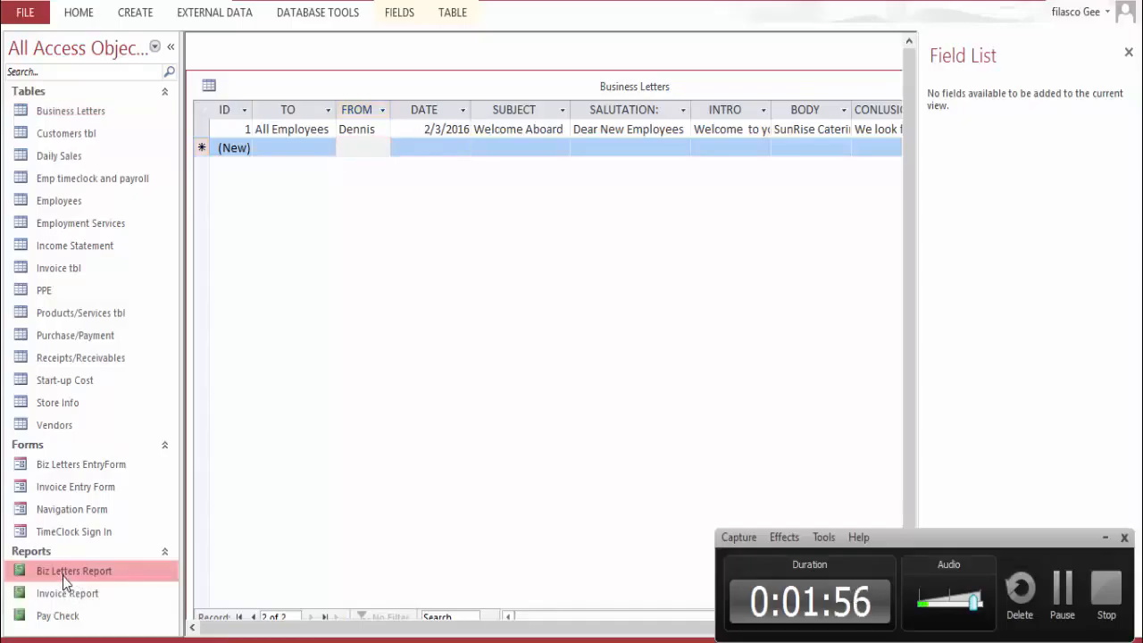
double_click(62, 576)
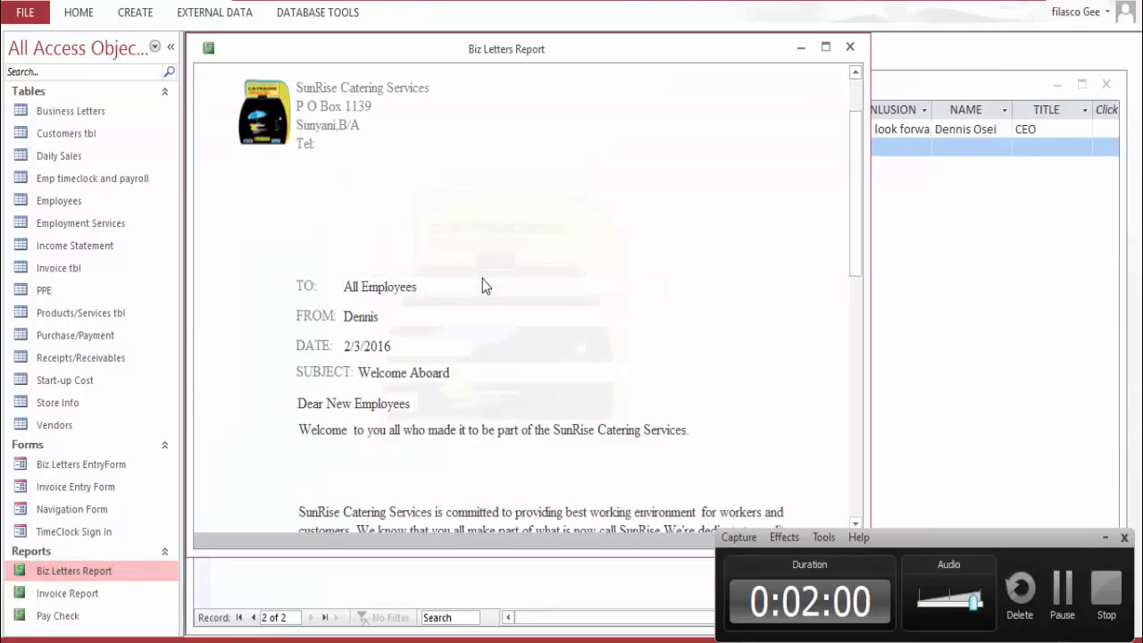
scroll(482, 281, "down", 1)
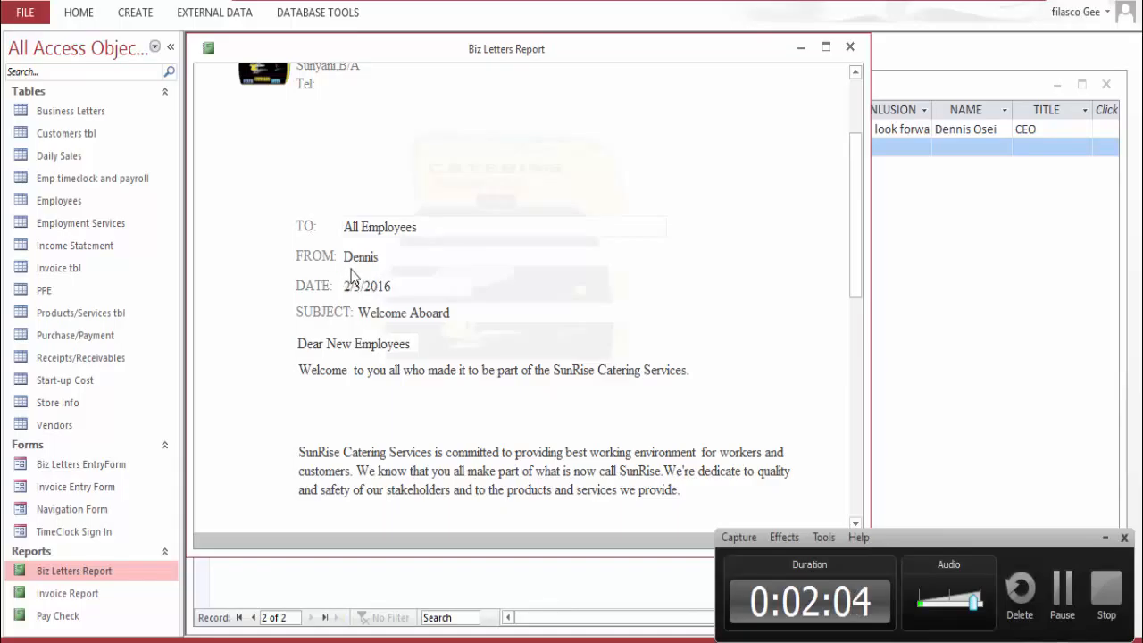
scroll(353, 259, "down", 2)
scroll(367, 220, "down", 2)
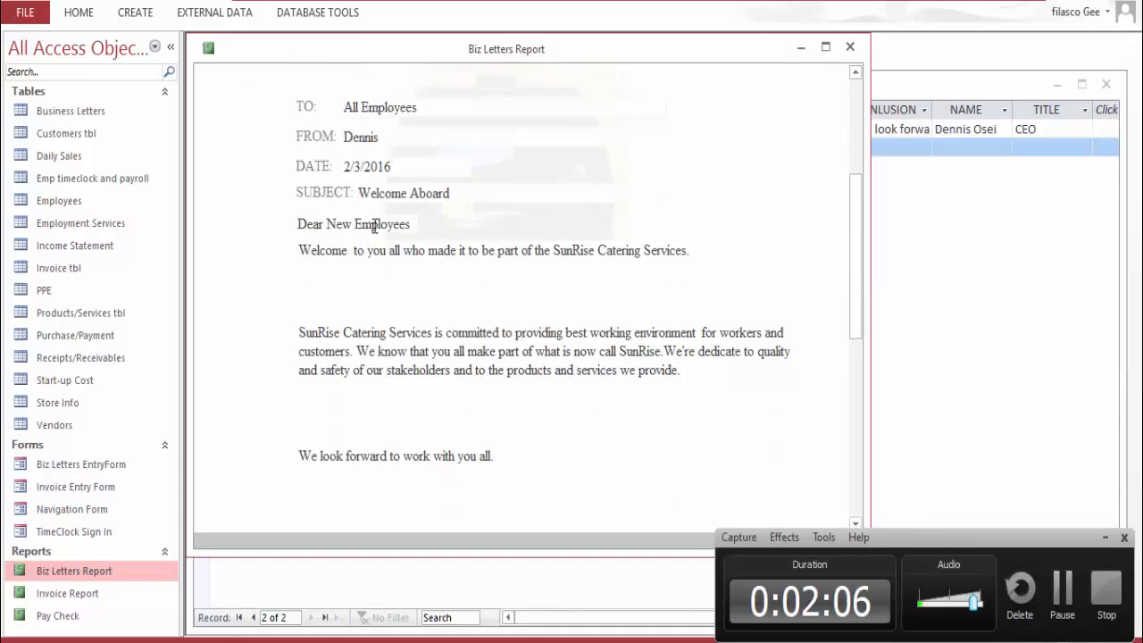
scroll(352, 234, "down", 4)
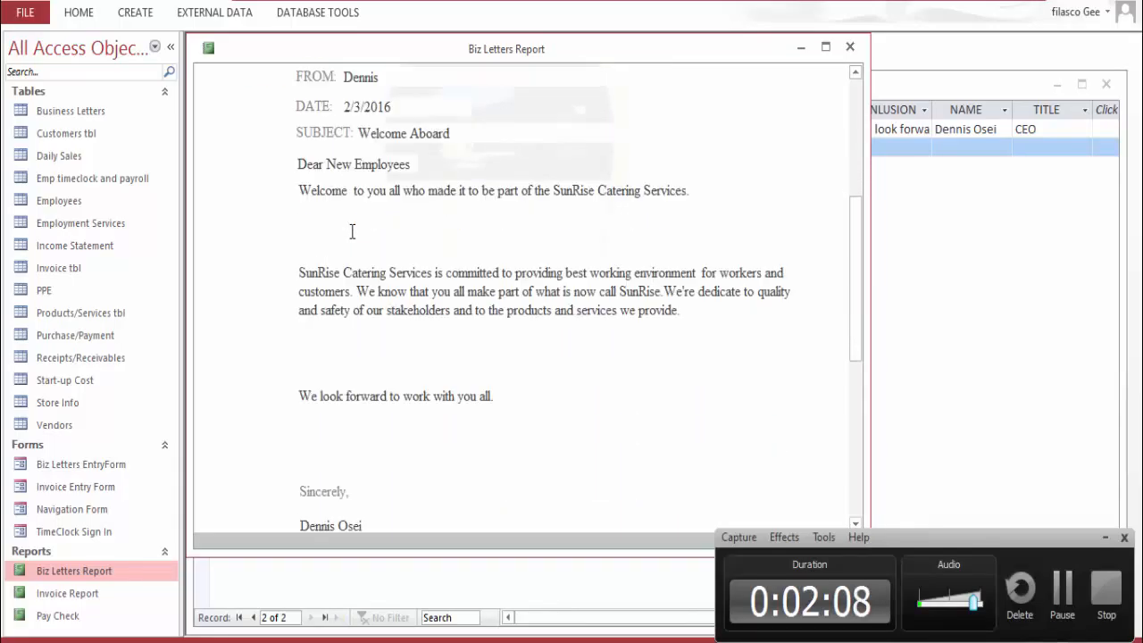
scroll(349, 235, "down", 4)
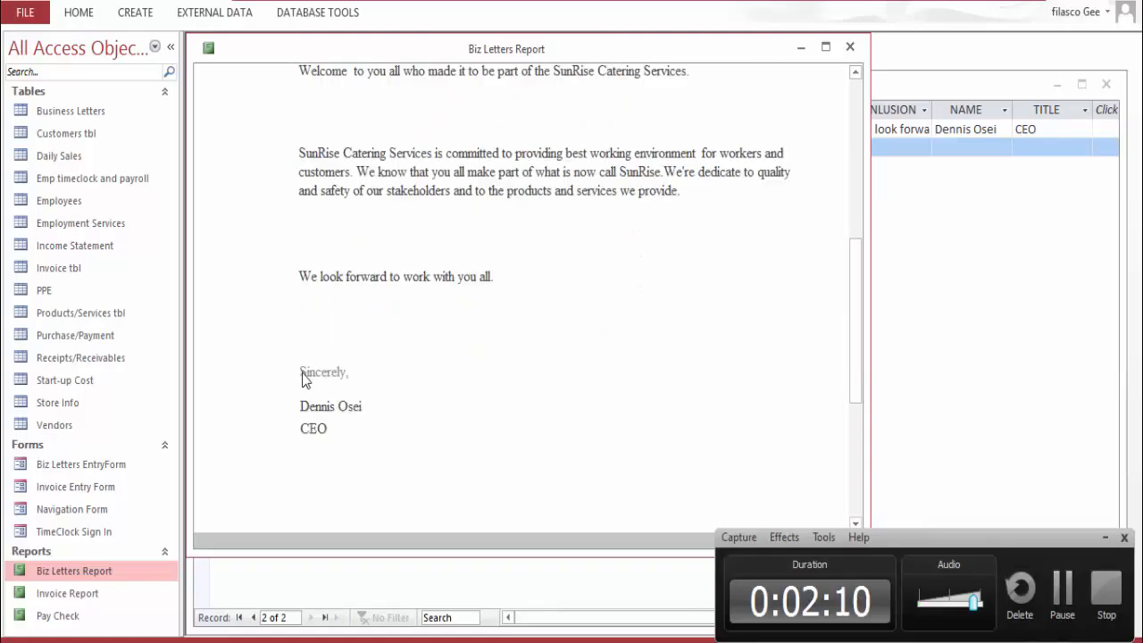
scroll(312, 386, "down", 1)
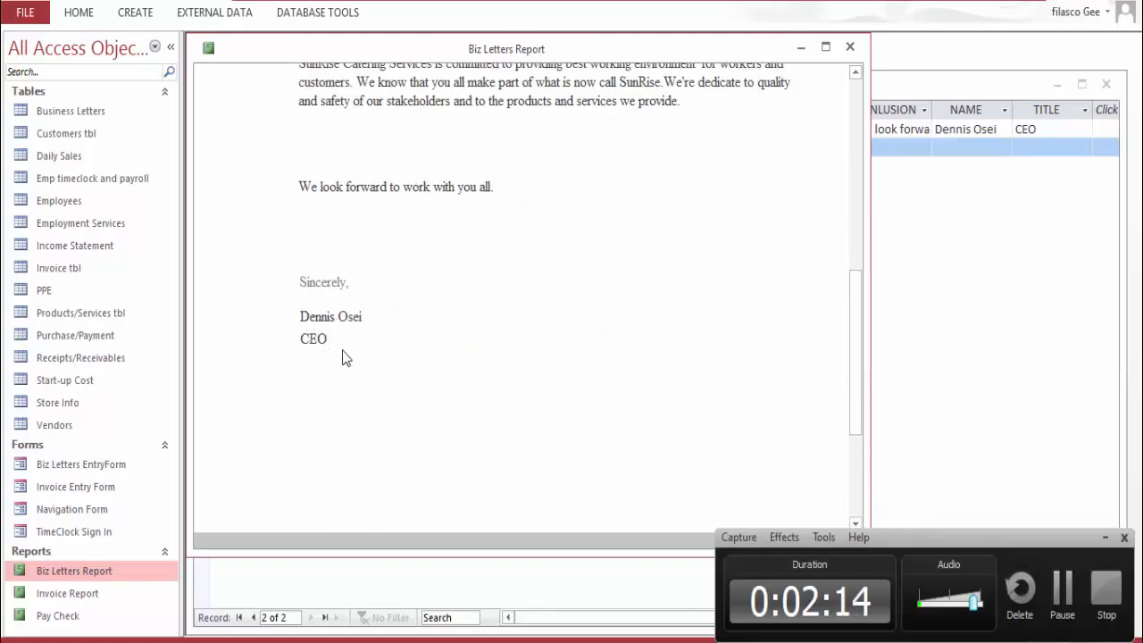
scroll(344, 306, "up", 3)
scroll(345, 305, "up", 3)
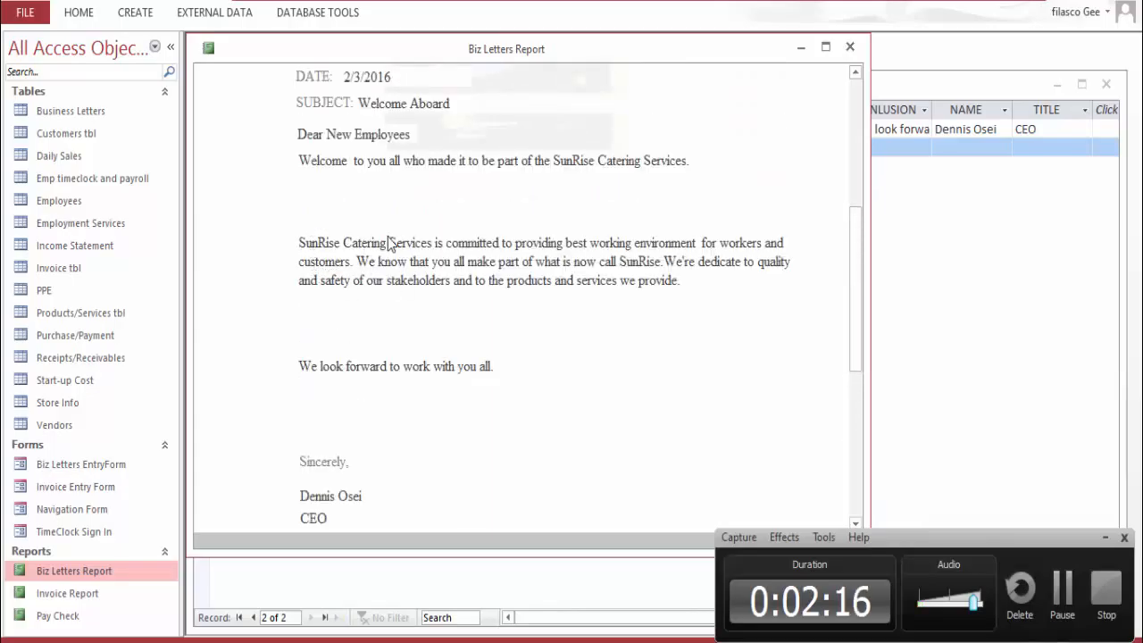
scroll(428, 278, "up", 10)
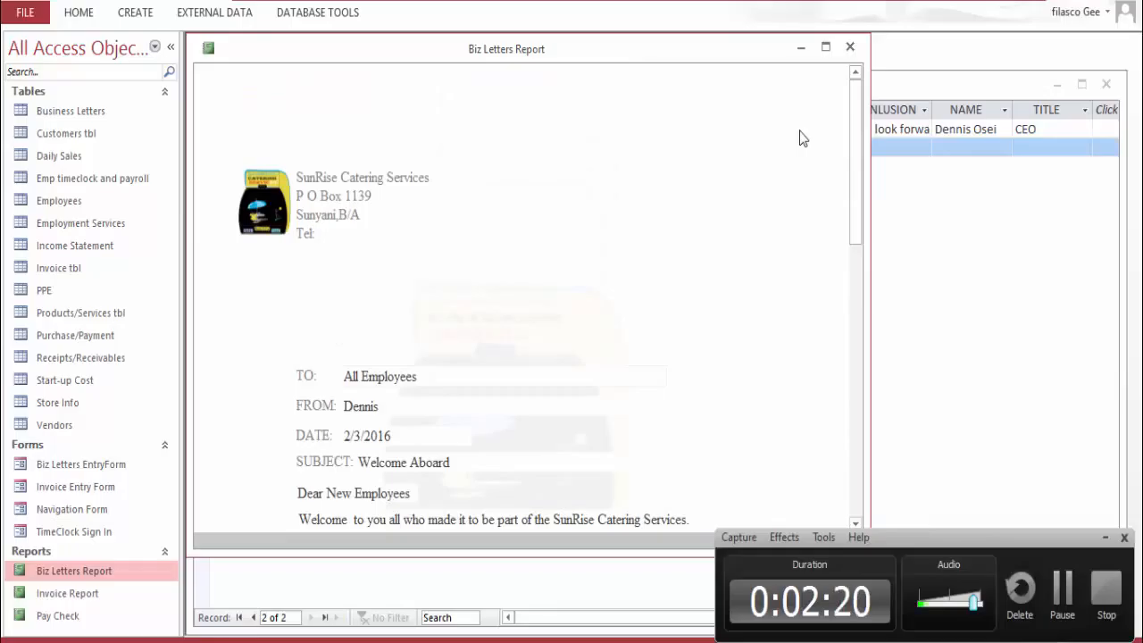
left_click(849, 48)
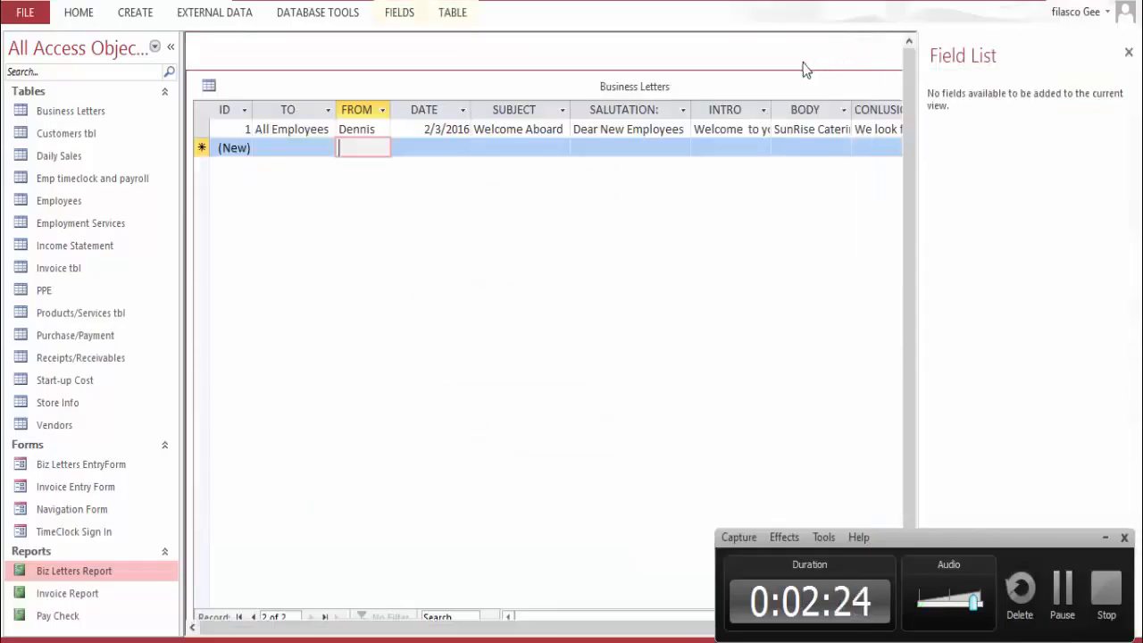
Close the Field List and switch the Business Letters table to Design View
left_click(1128, 52)
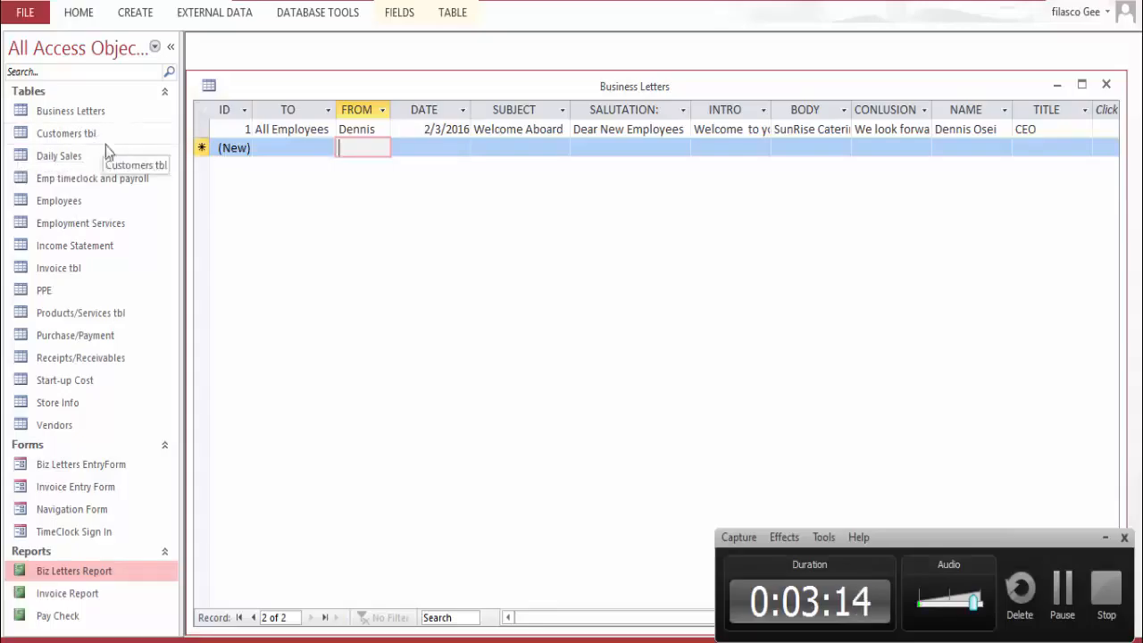
left_click(100, 114)
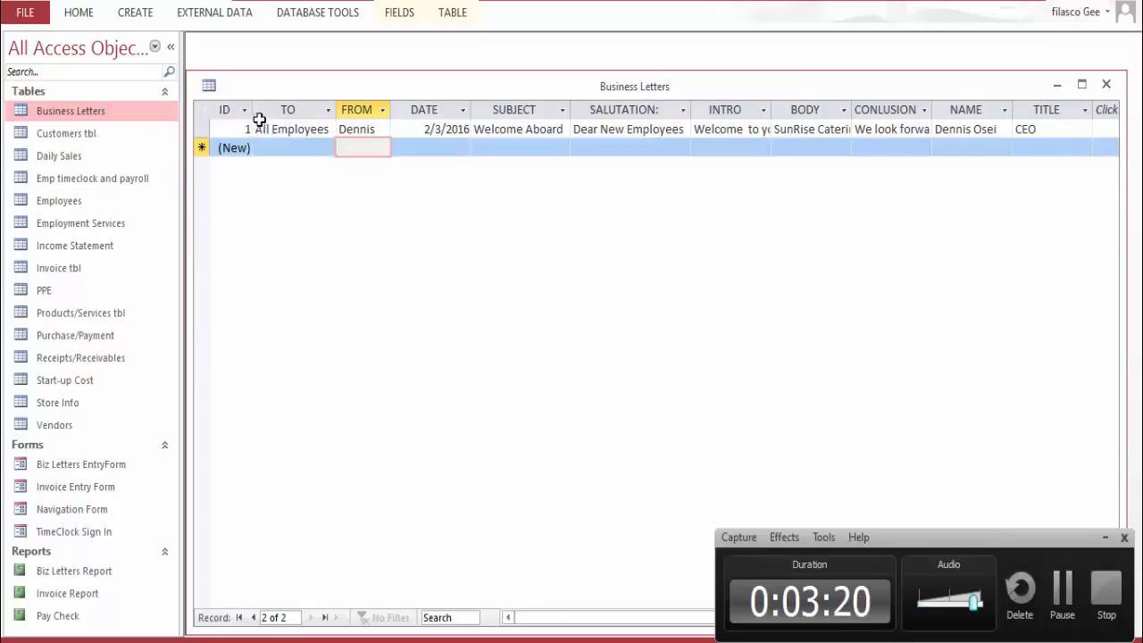
left_click(1106, 537)
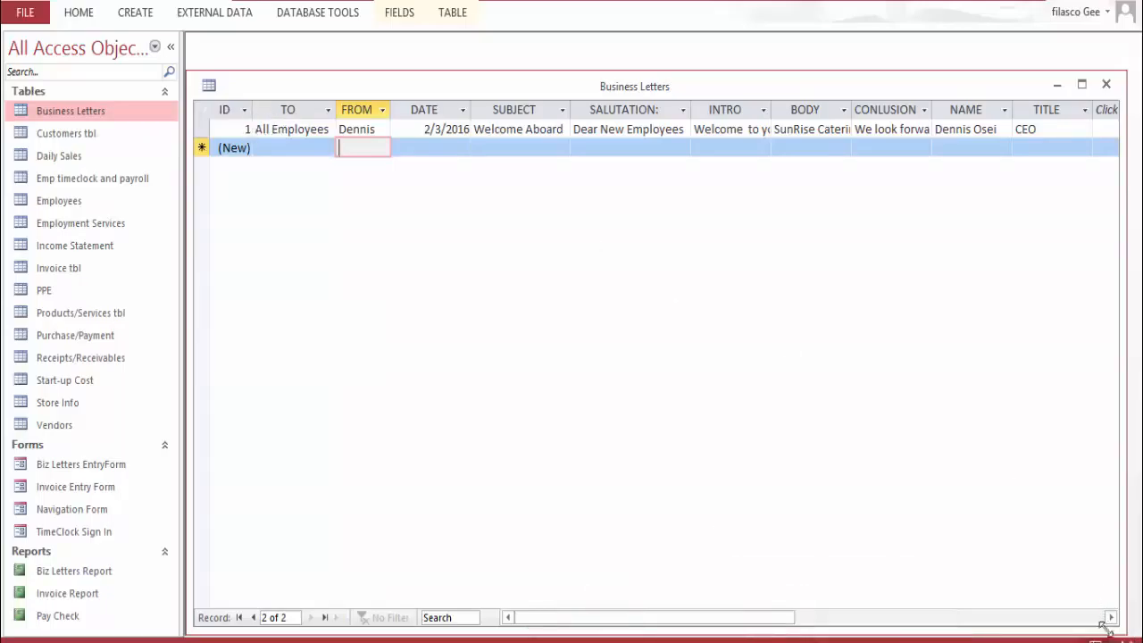
left_click(1128, 641)
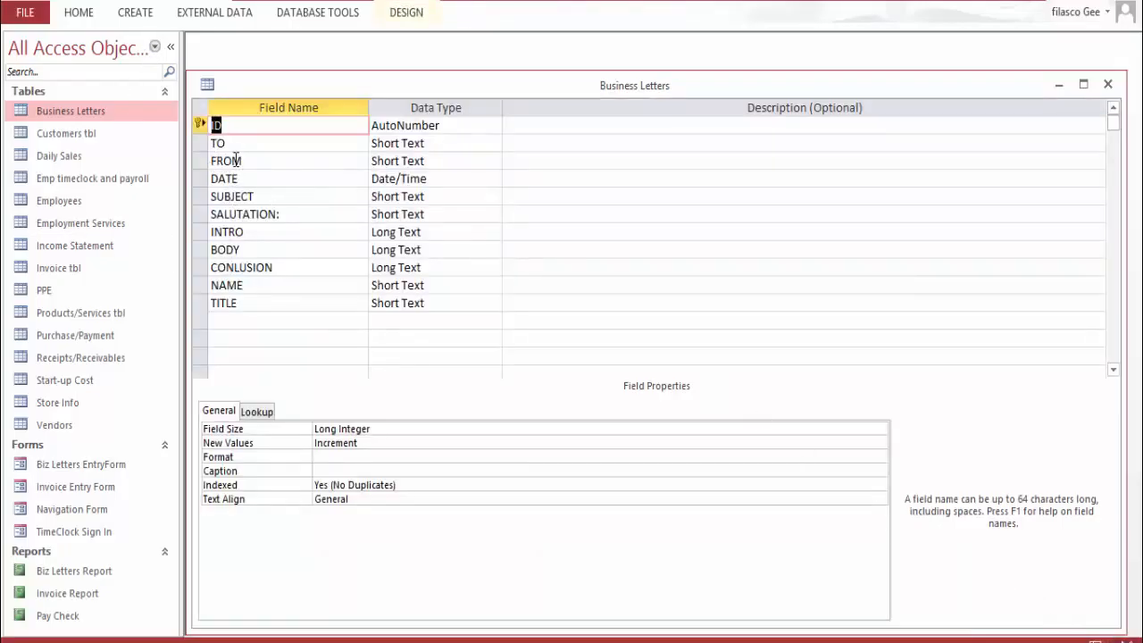
Examine the primary key and field data types of Business Letters, and close the table, saving its layout changes
left_click(198, 126)
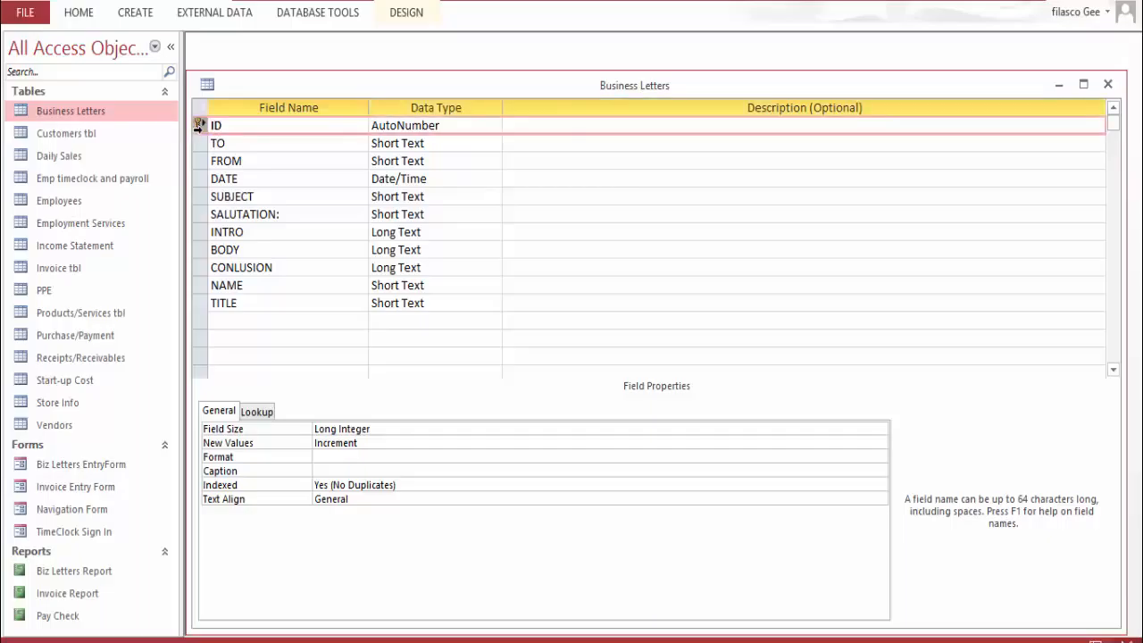
left_click(523, 125)
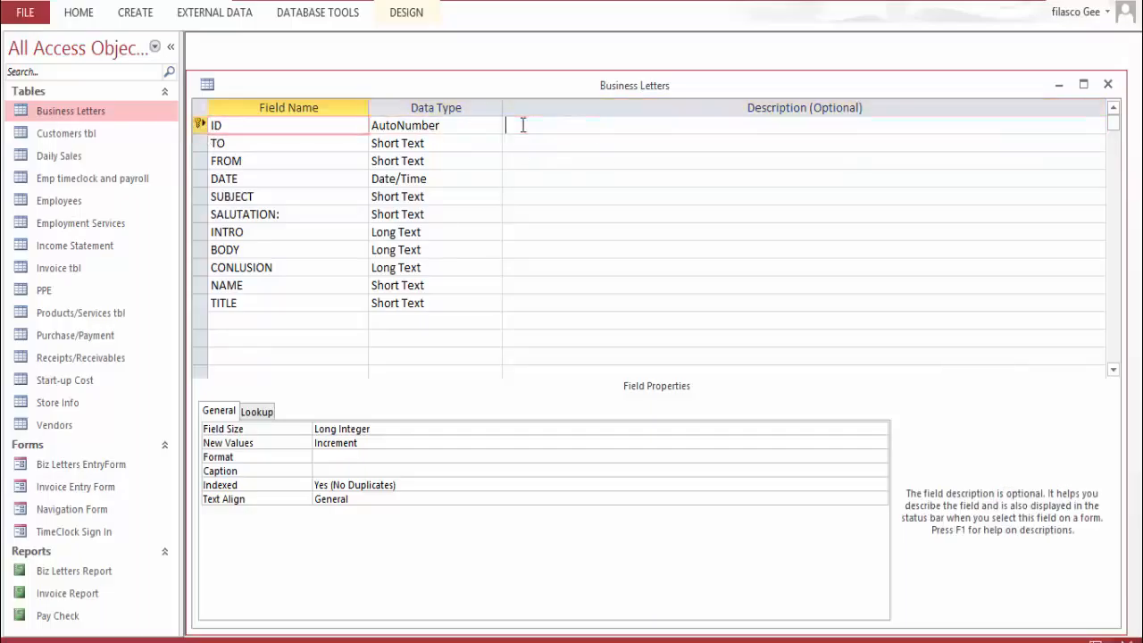
left_click(228, 145)
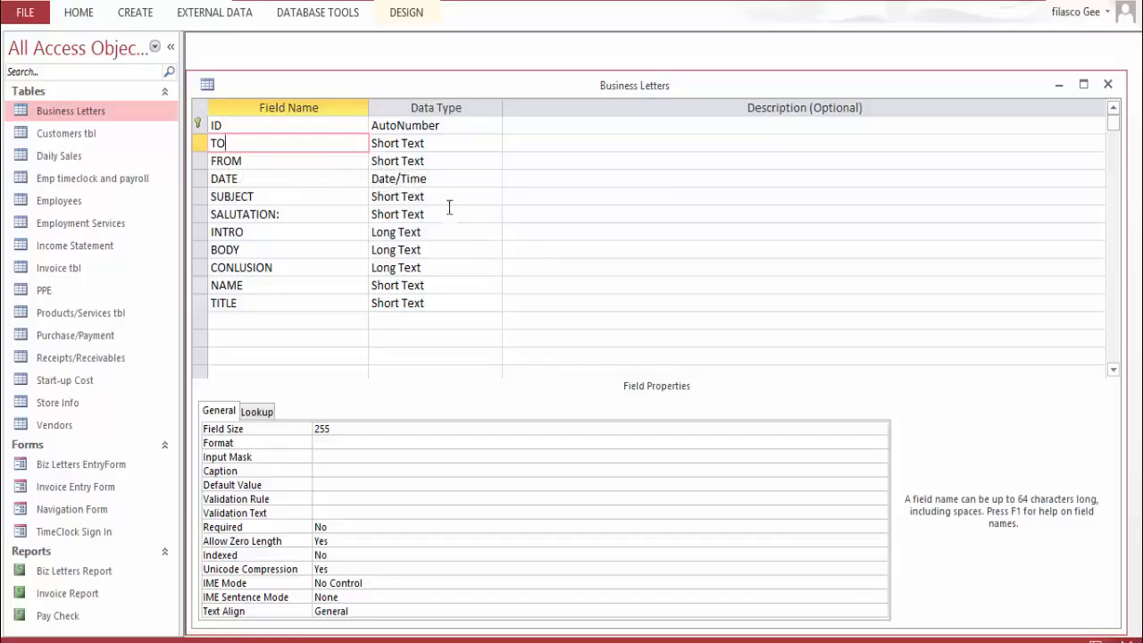
scroll(452, 272, "down", 1)
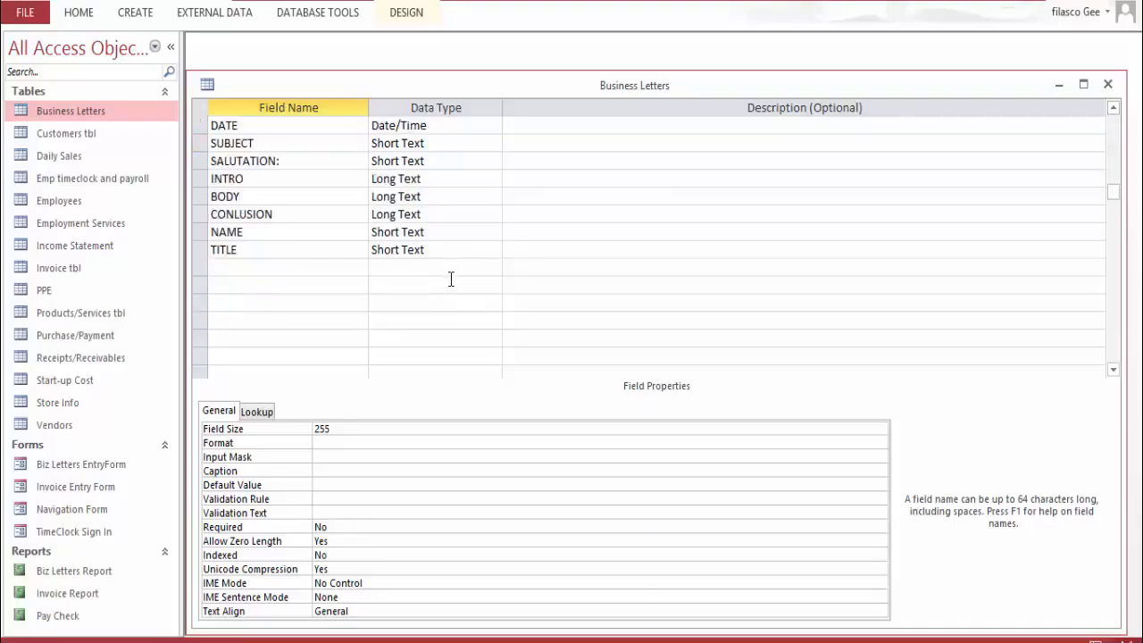
scroll(452, 278, "up", 1)
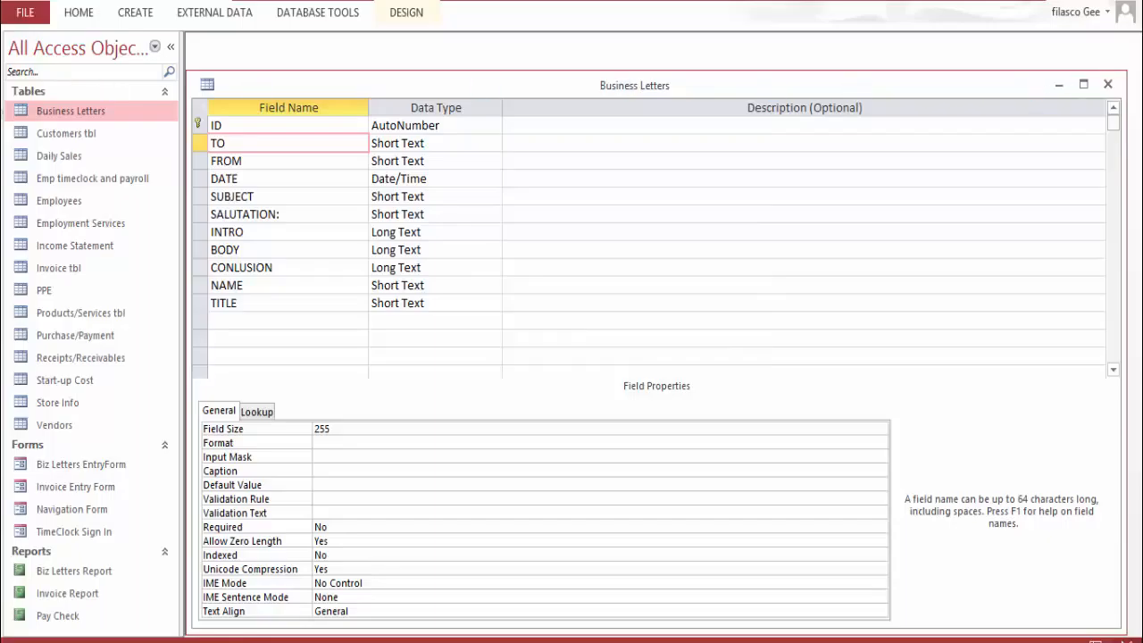
left_click(1107, 84)
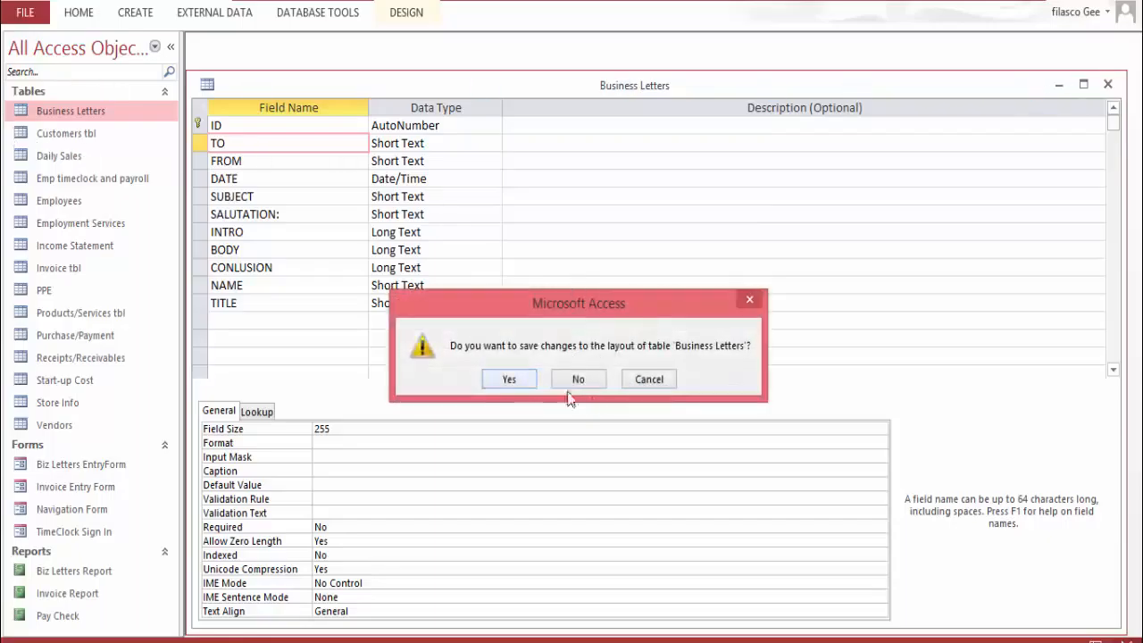
left_click(510, 382)
Open Customers tbl in Design View and examine the data types of Customer Since, Credit Limit and Customer Contract/Agreement
double_click(79, 130)
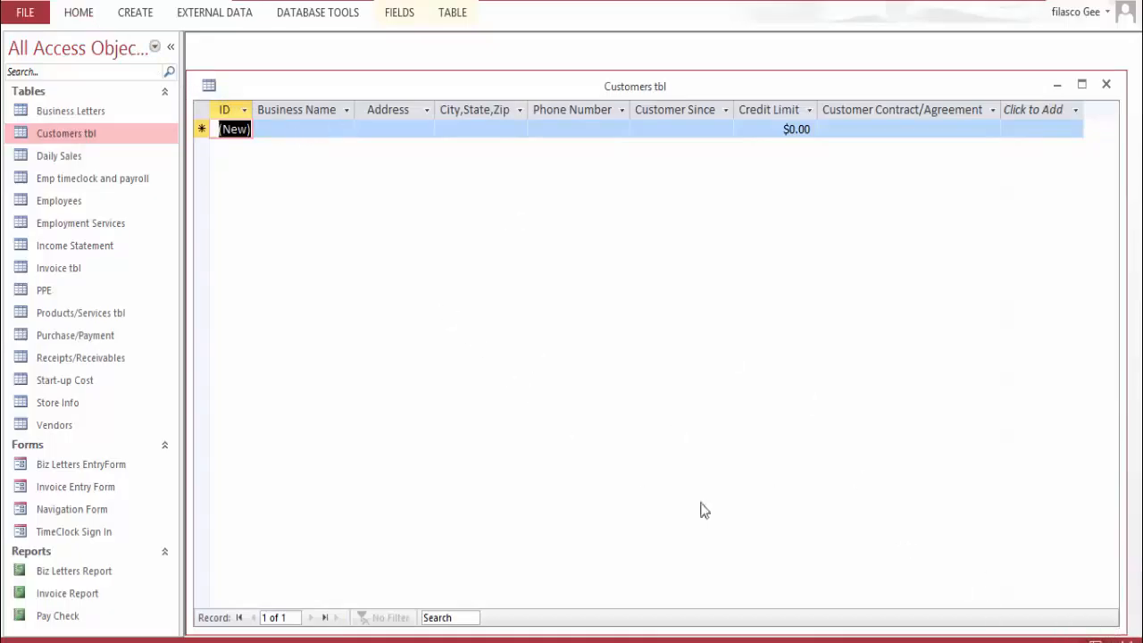
left_click(1127, 641)
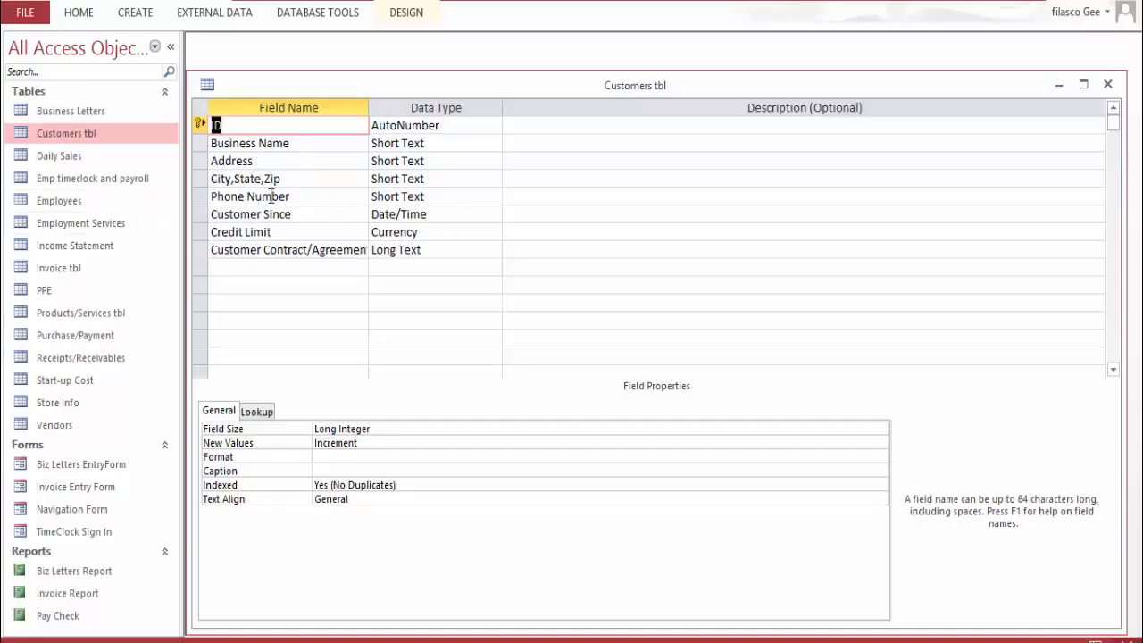
left_click(451, 220)
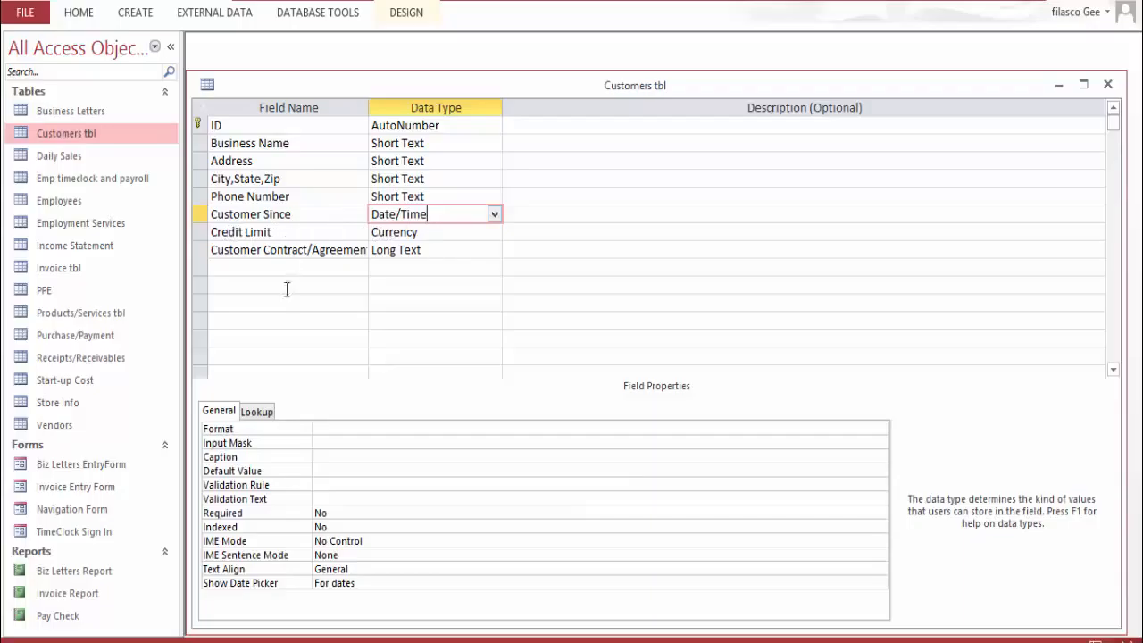
left_click(455, 251)
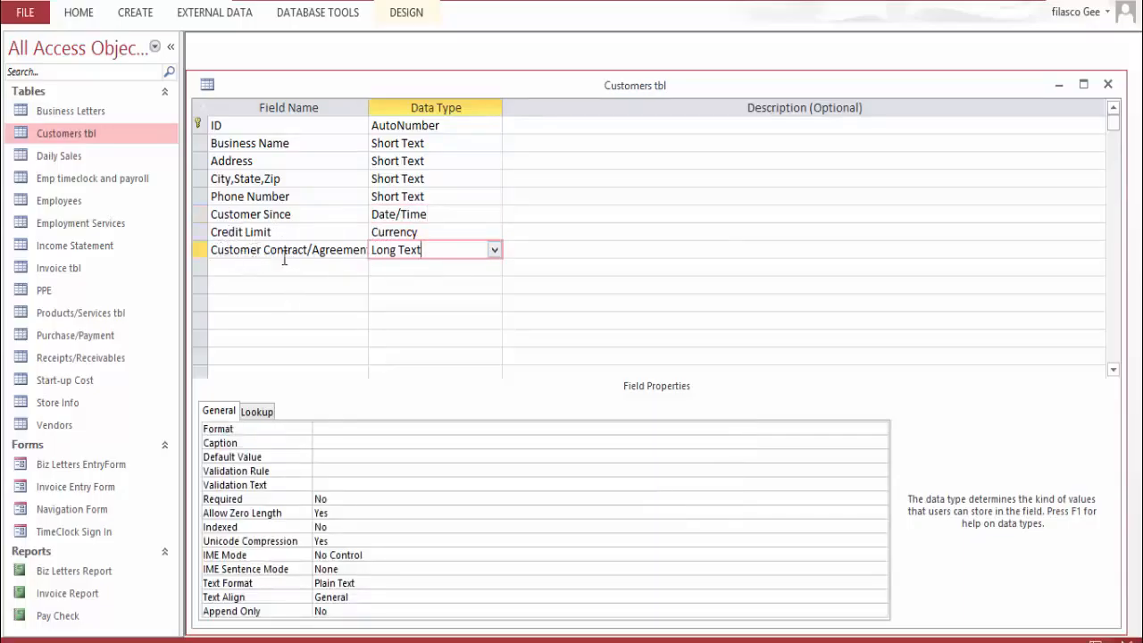
left_click(362, 260)
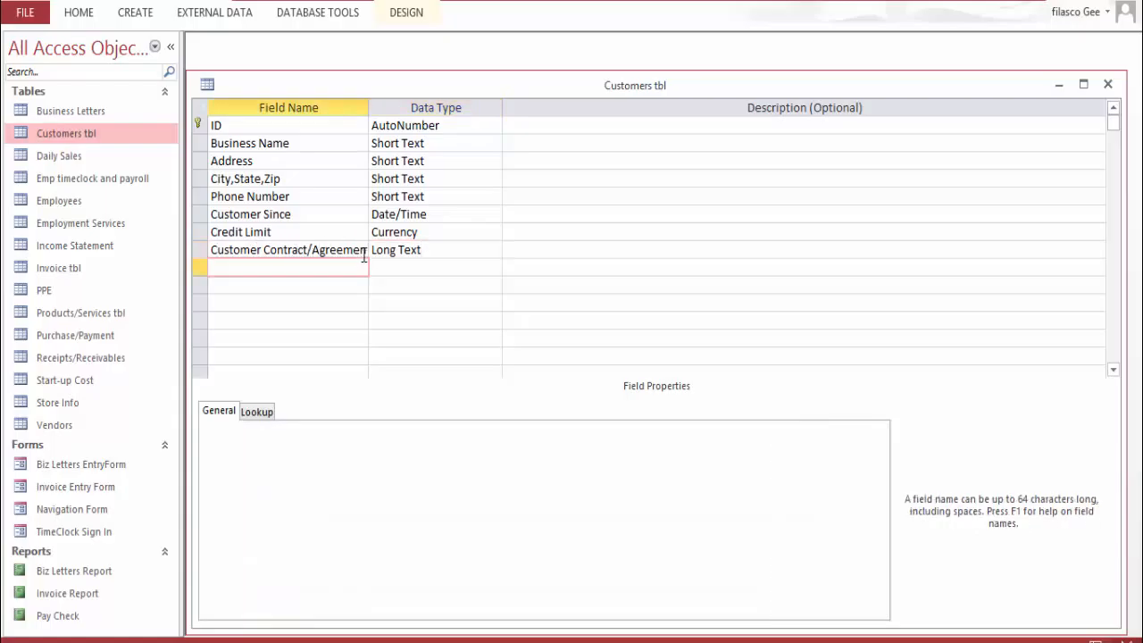
left_click(449, 252)
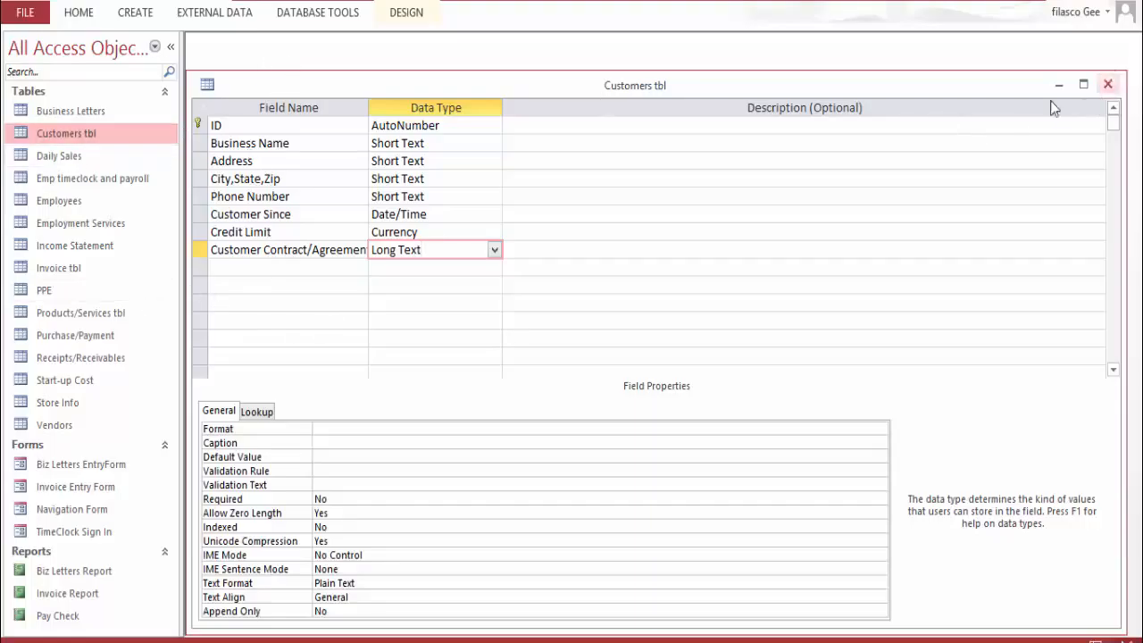
left_click(446, 214)
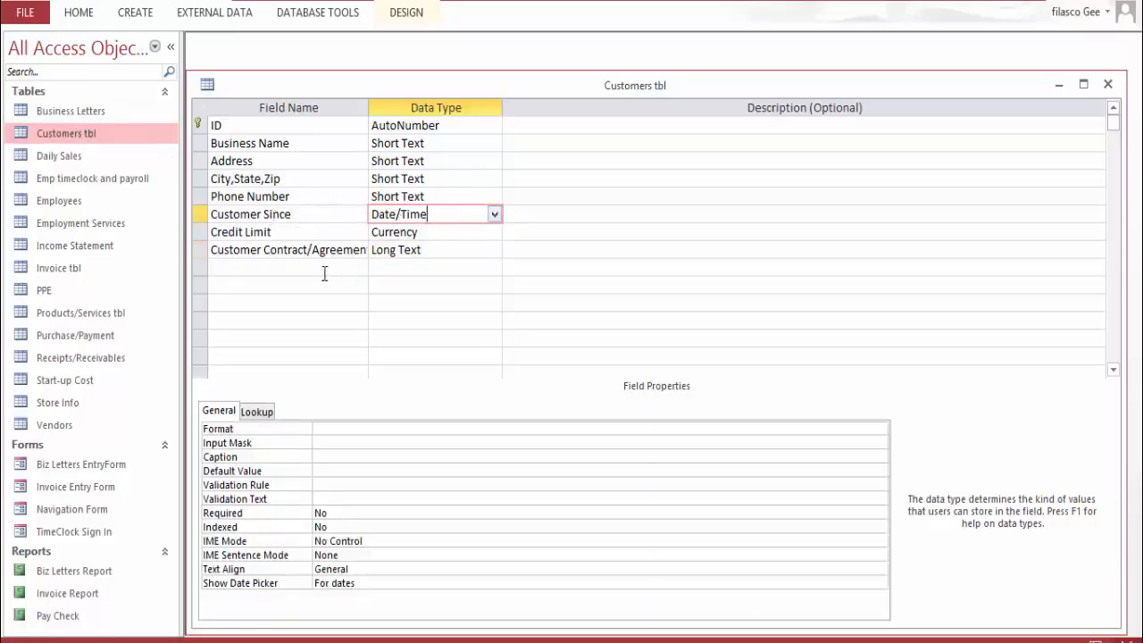
left_click(410, 232)
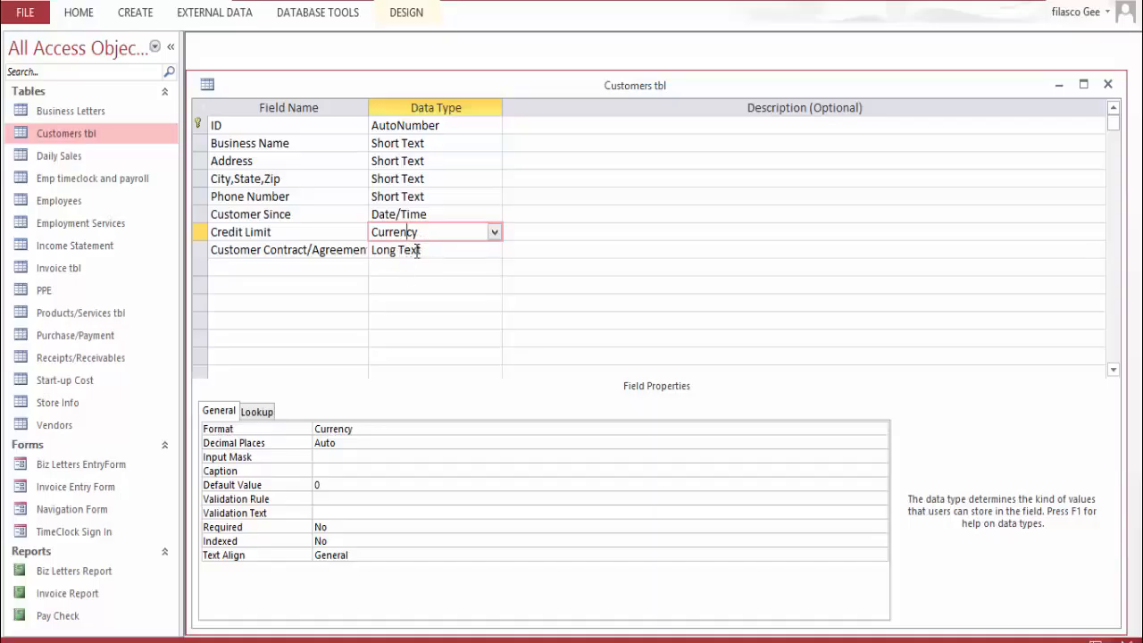
Examine the data type options of the Phone Number and City,State,Zip fields in Customers tbl
left_click(496, 197)
left_click(494, 195)
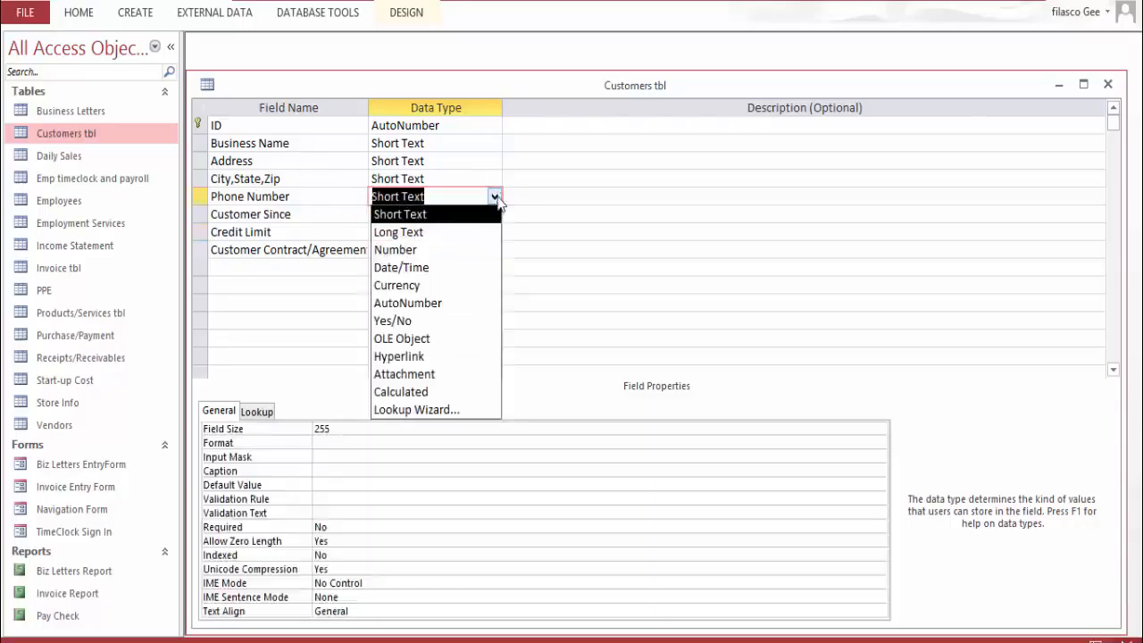
key("Escape")
left_click(497, 178)
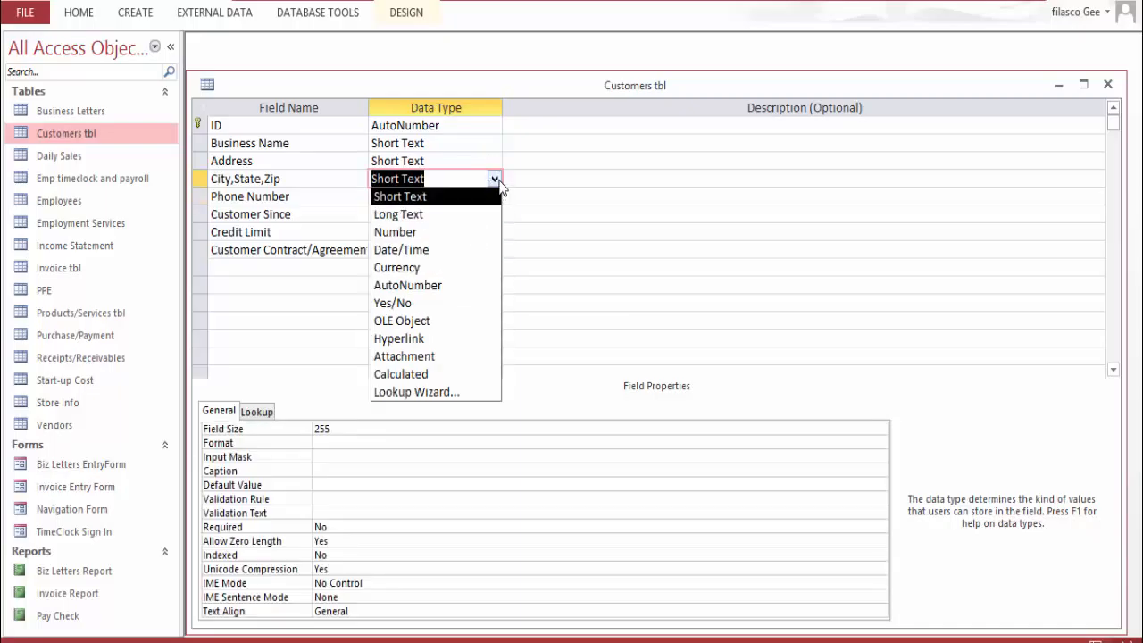
left_click(326, 457)
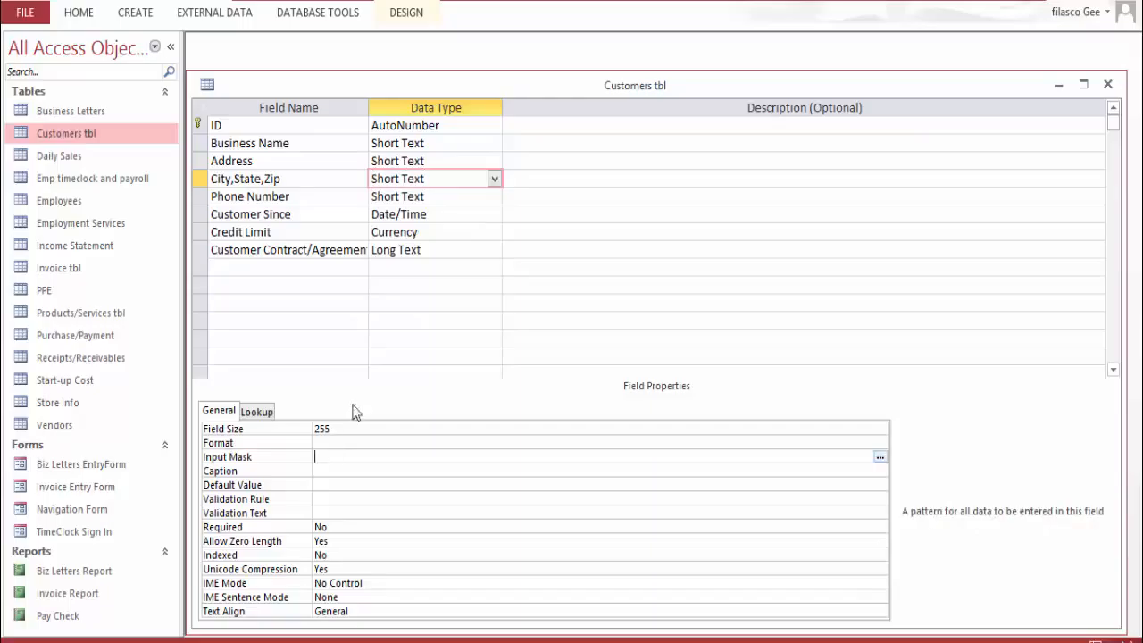
Apply the Phone Number input mask to the Phone Number field with the Input Mask Wizard and save Customers tbl
left_click(436, 196)
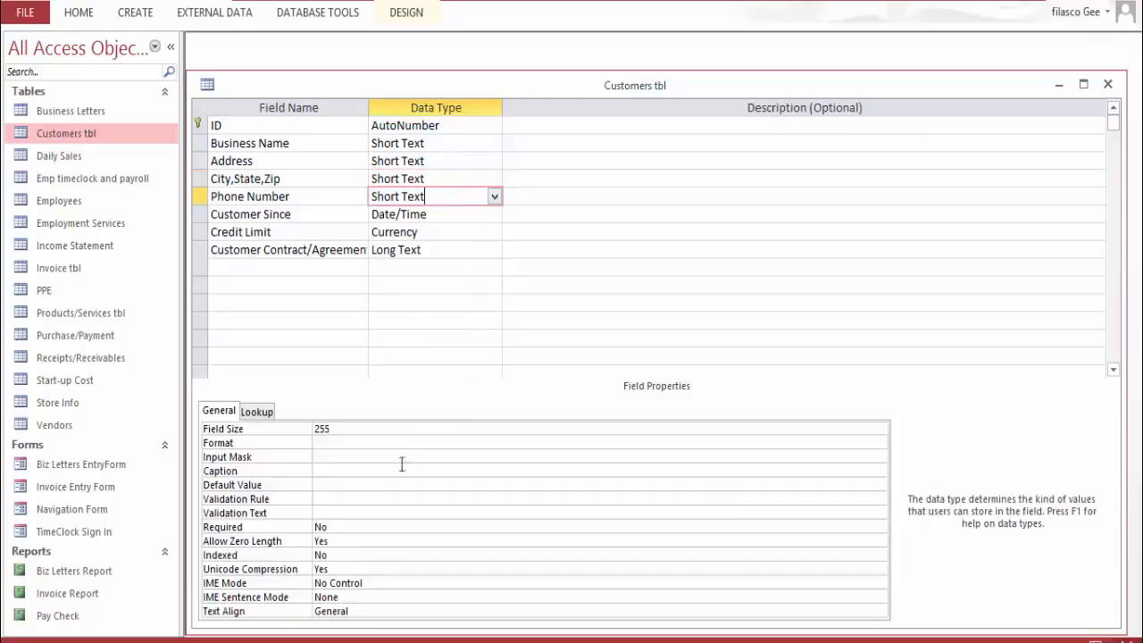
left_click(337, 457)
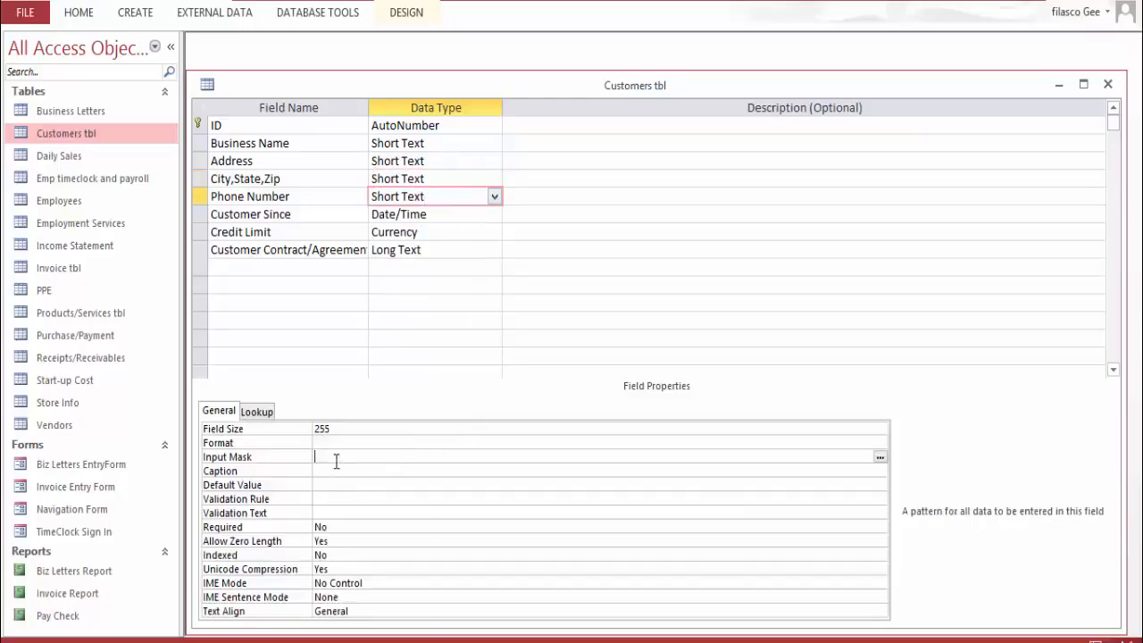
left_click(881, 457)
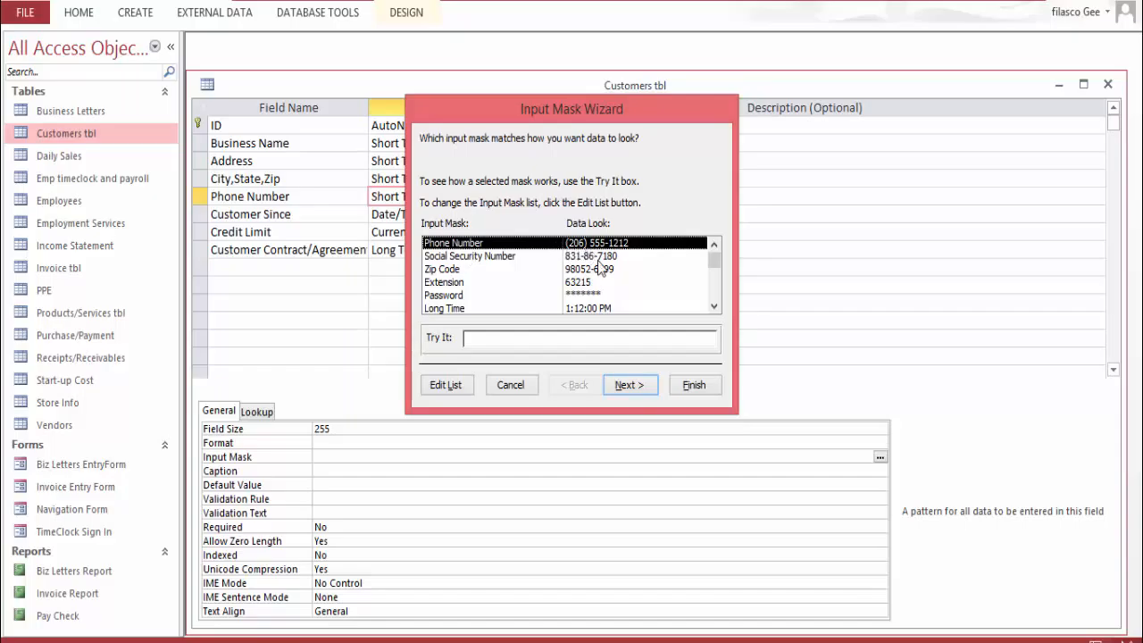
left_click(685, 391)
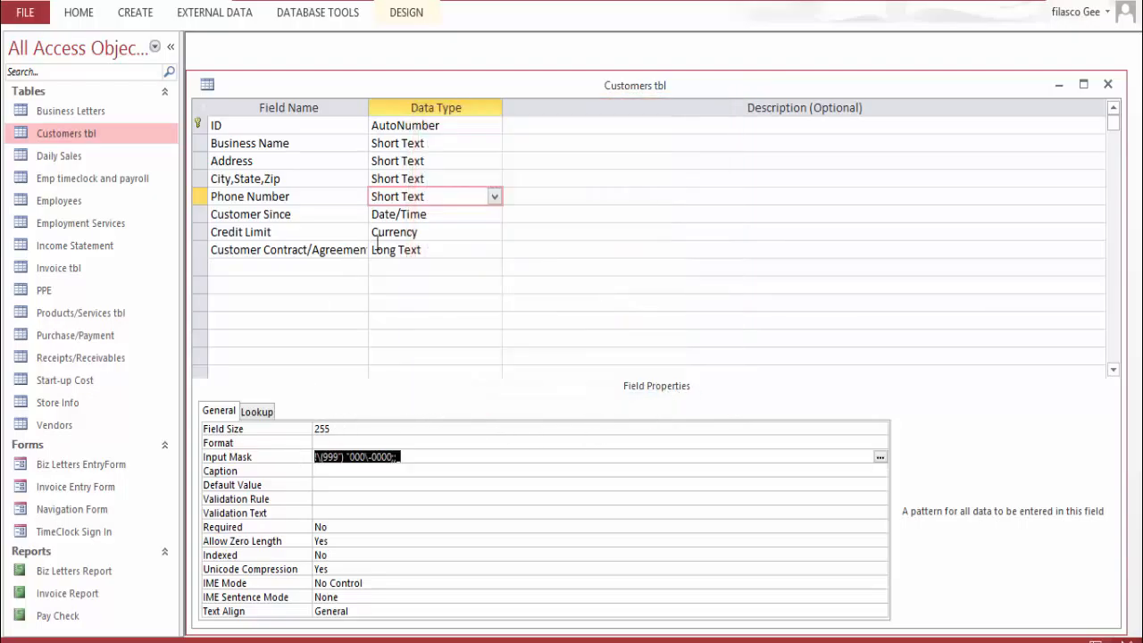
left_click(42, 1)
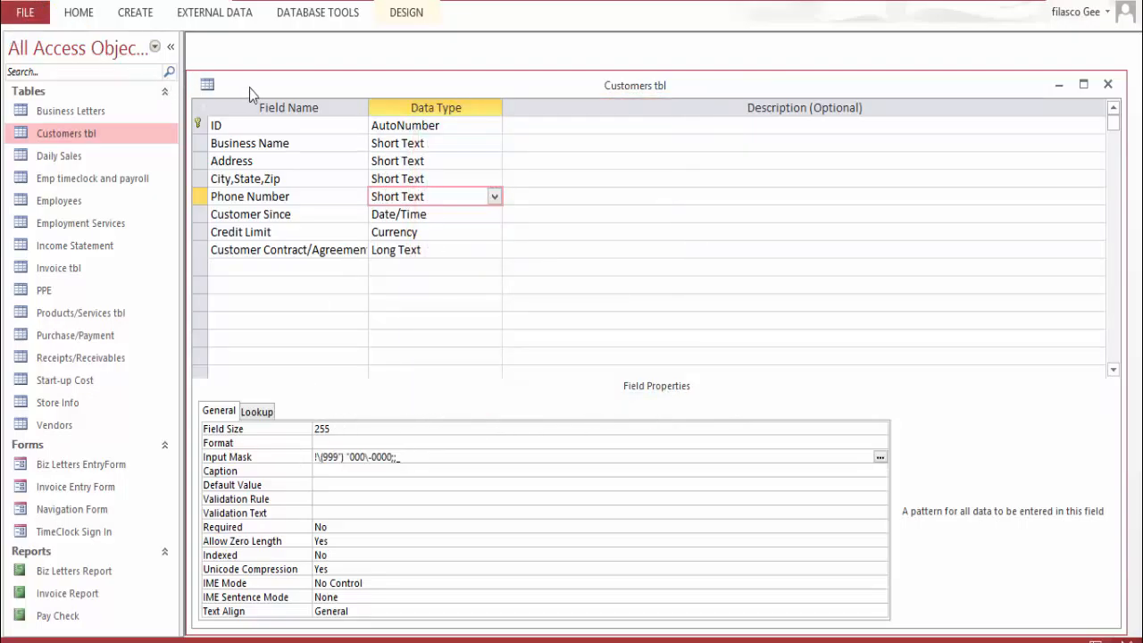
Check the Phone Number input mask in a new Customers tbl record in Datasheet View, return to Design View and close the table
left_click(1096, 642)
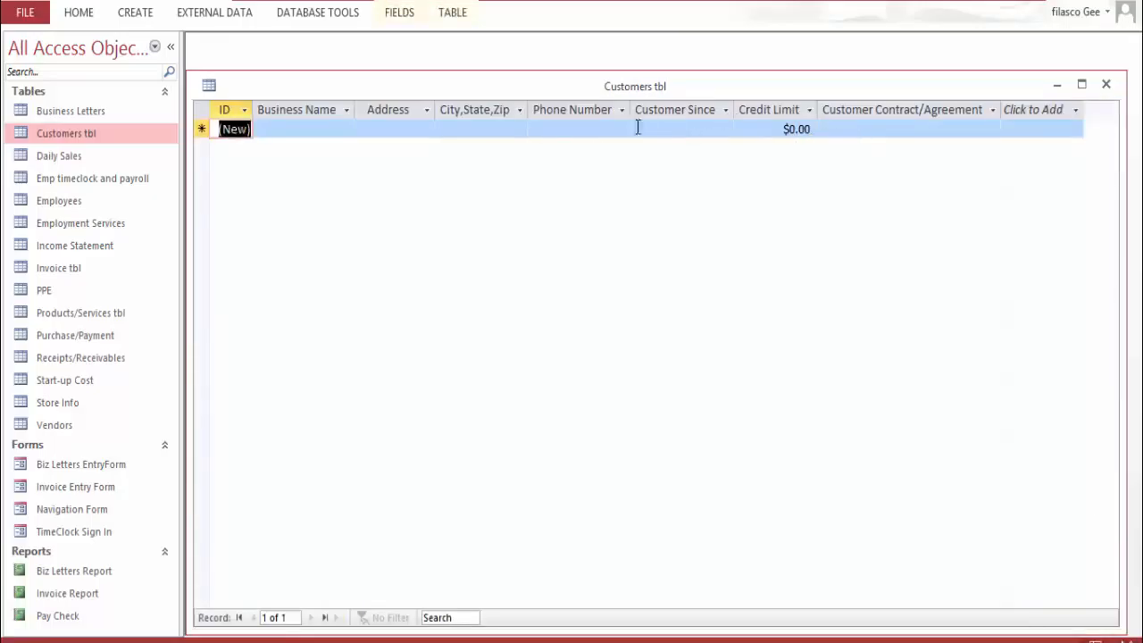
left_click(595, 129)
left_click(541, 127)
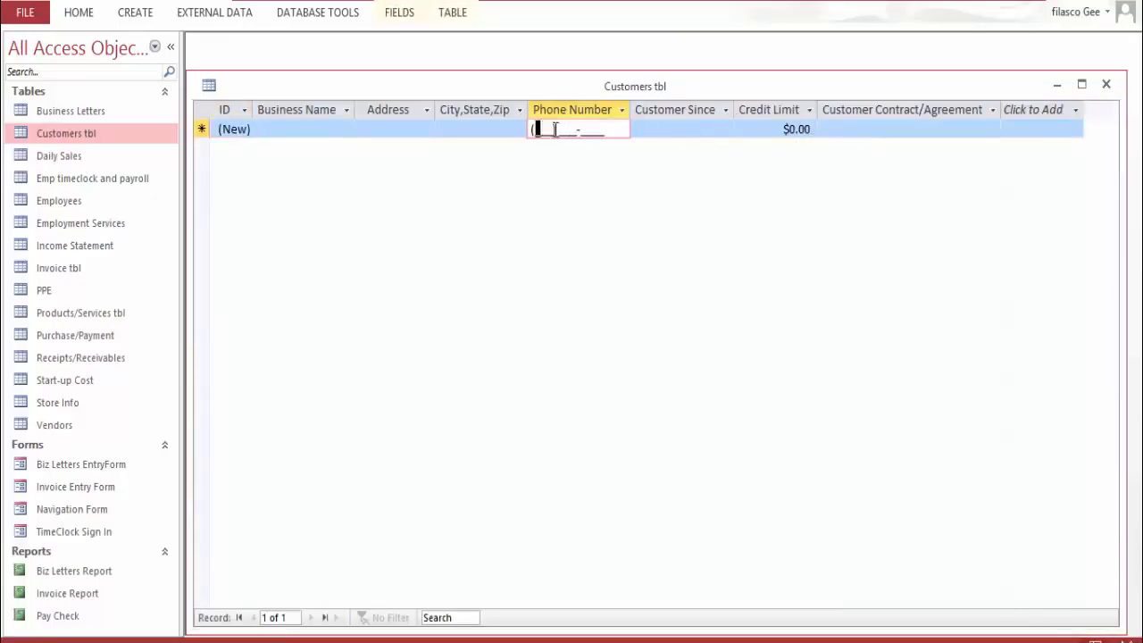
left_click(564, 130)
left_click(589, 133)
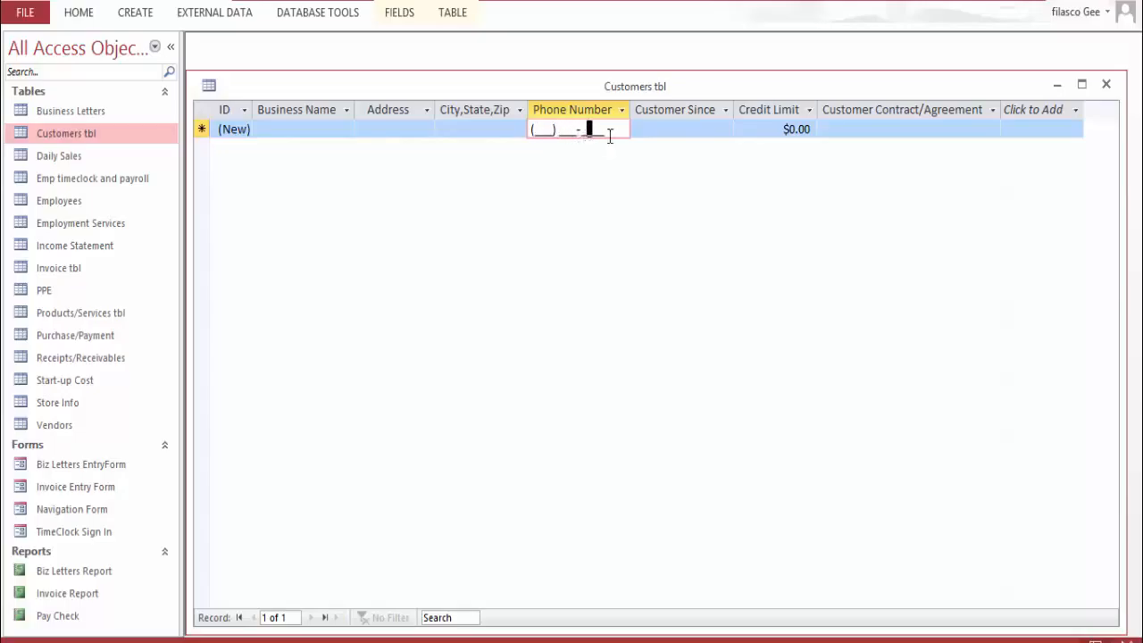
left_click(543, 132)
left_click(586, 131)
left_click(1124, 640)
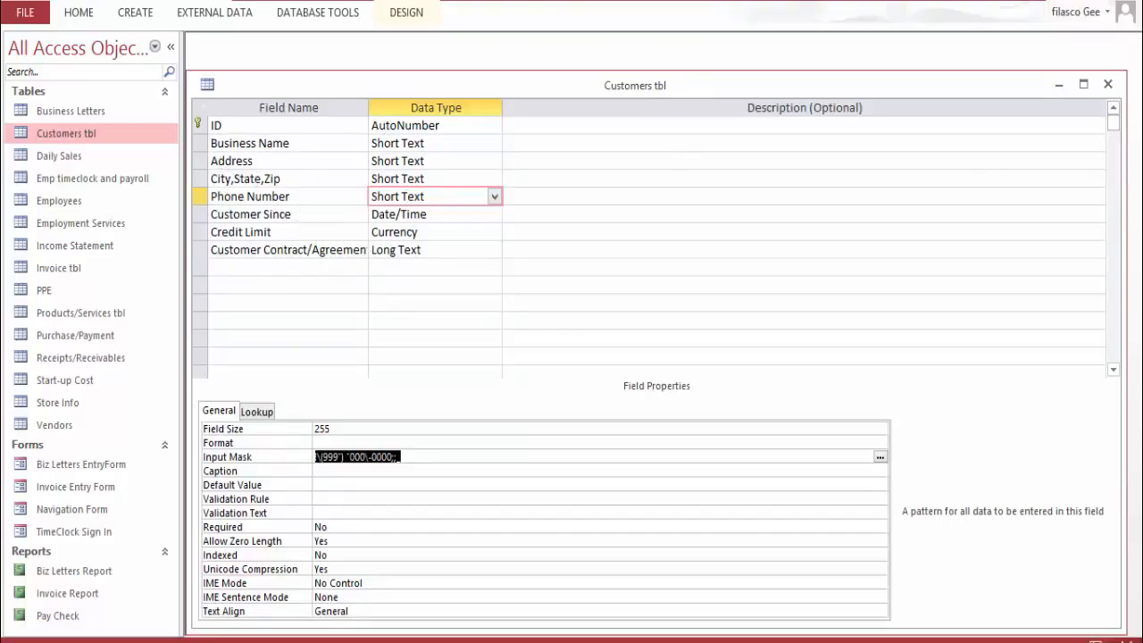
left_click(1107, 84)
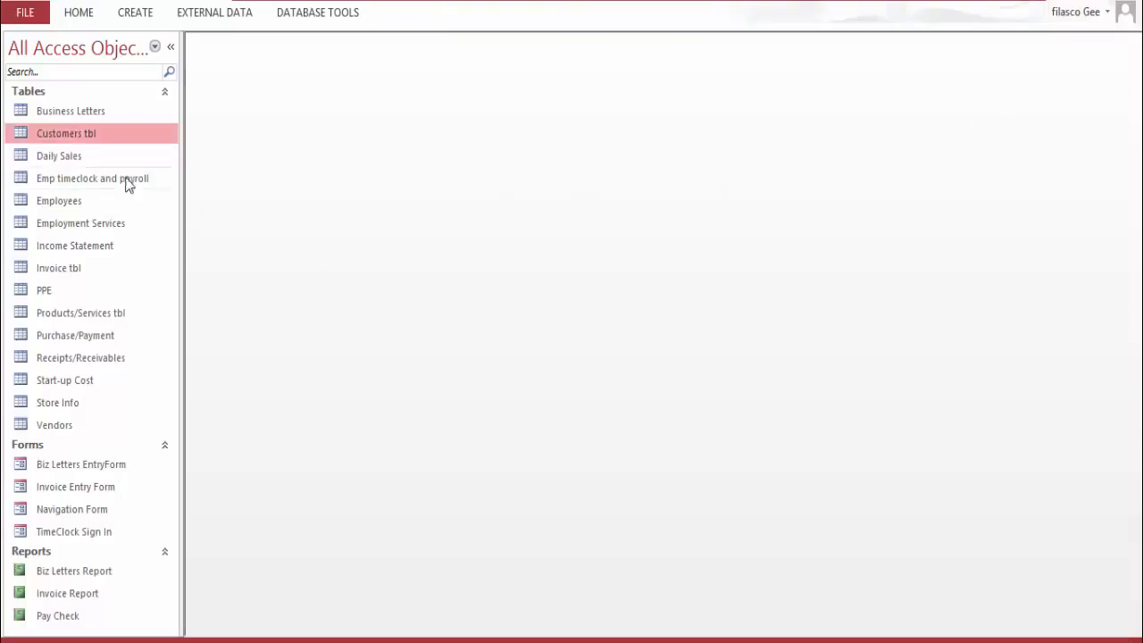
Open the Daily Sales table, examine its Date and Confirmed By fields and the date picker, and close the table
double_click(75, 153)
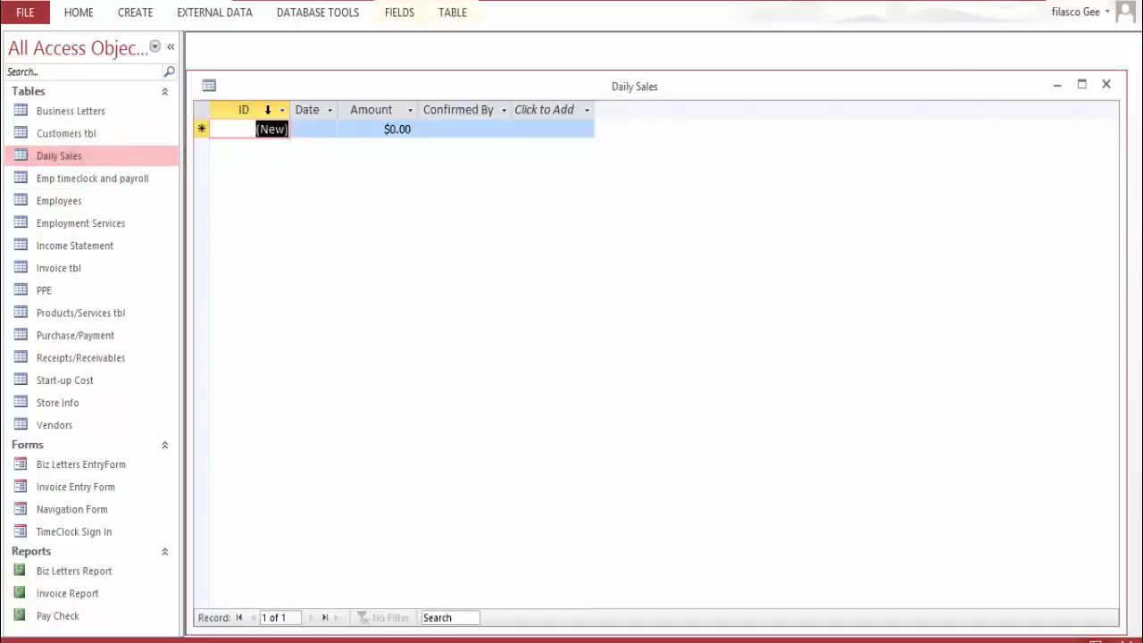
left_click(314, 129)
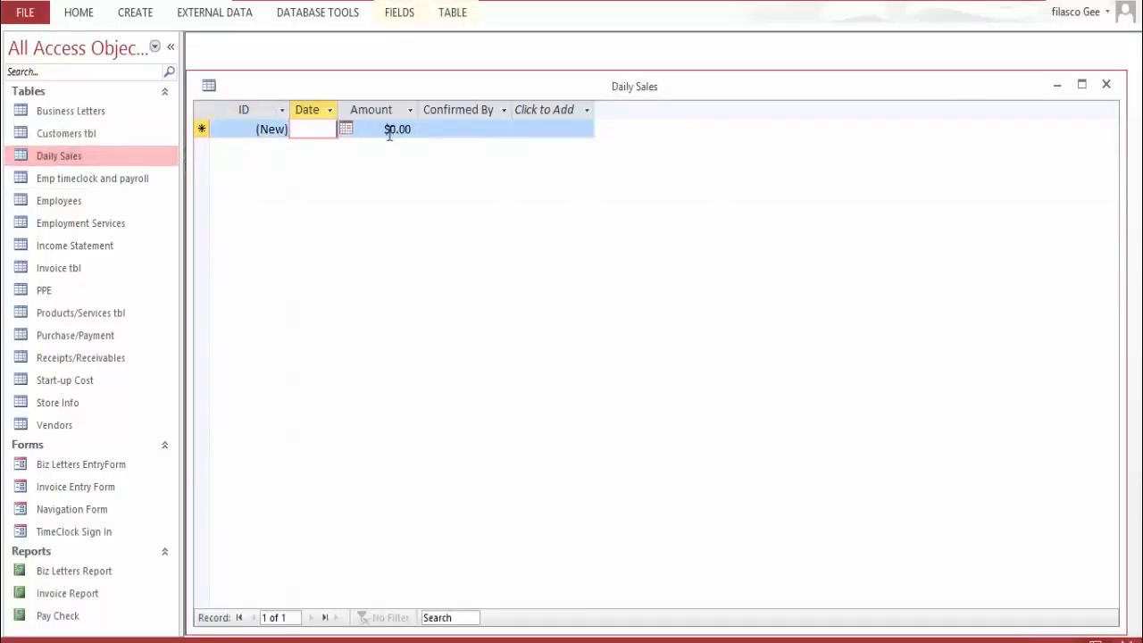
left_click(464, 132)
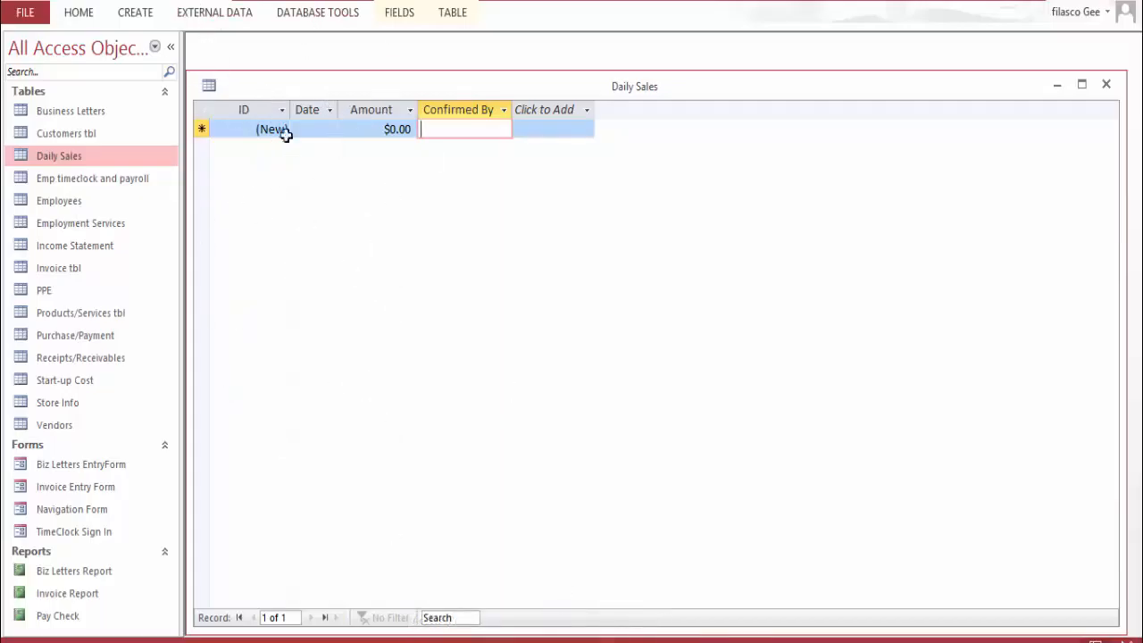
left_click(331, 129)
left_click(346, 130)
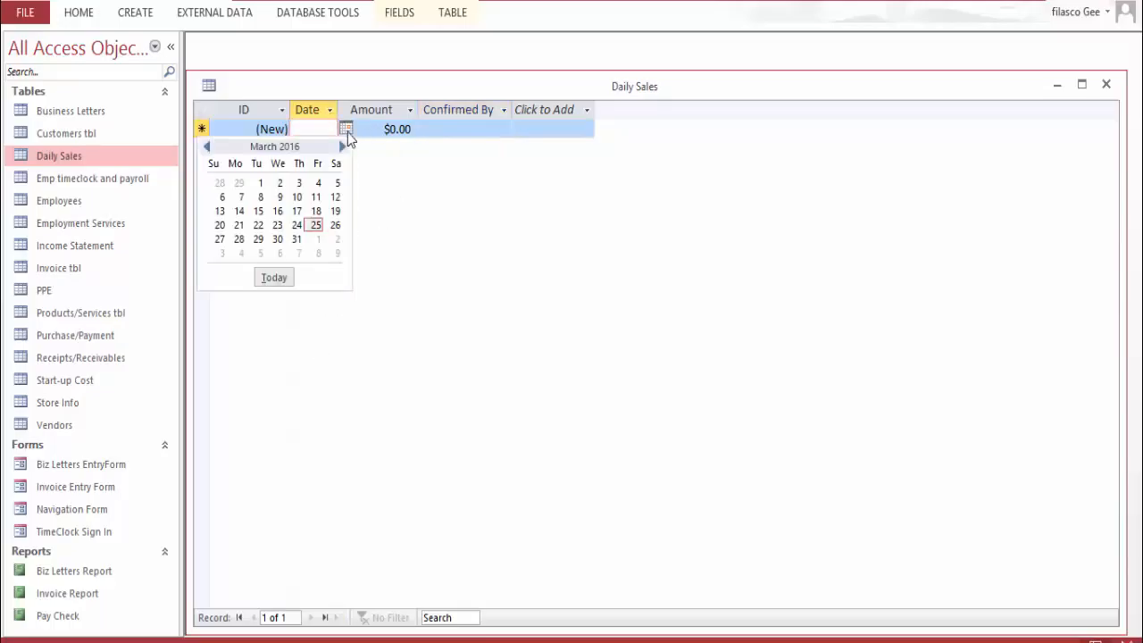
left_click(347, 132)
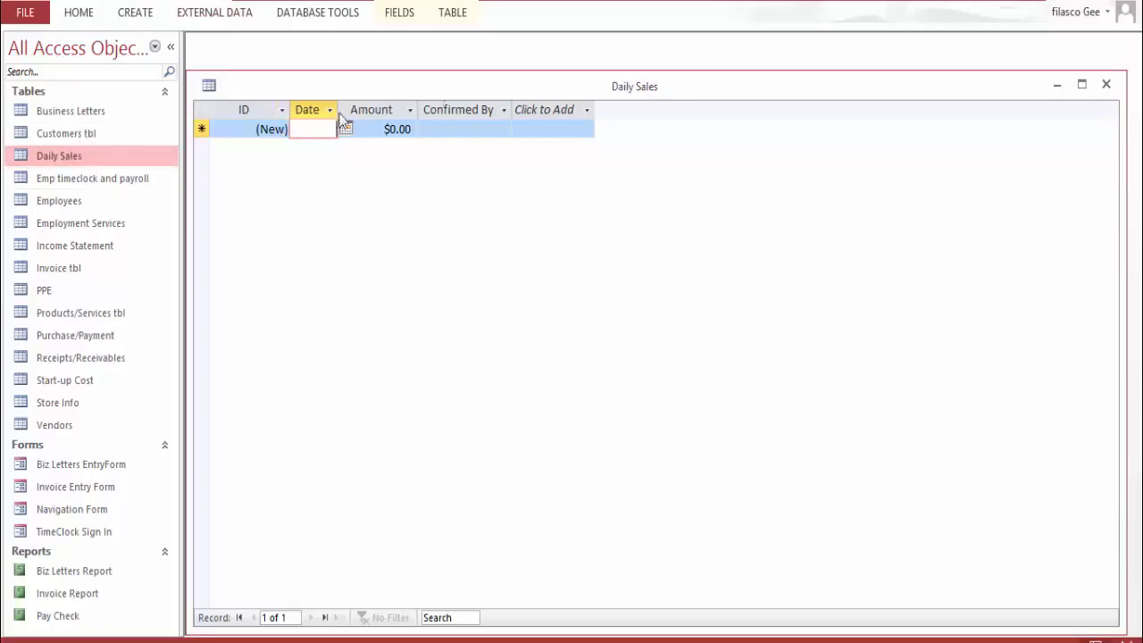
left_click(1107, 85)
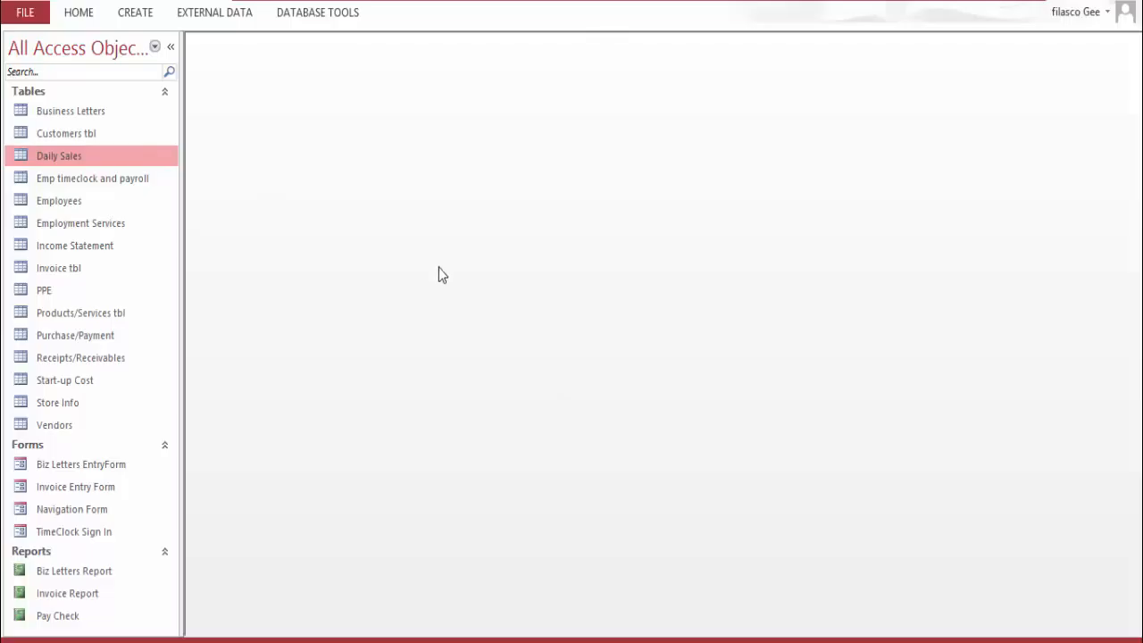
Open the Emp timeclock and payroll table, review its columns from ID through Tax Amount, and dismiss the software update notification
left_click(129, 180)
double_click(129, 180)
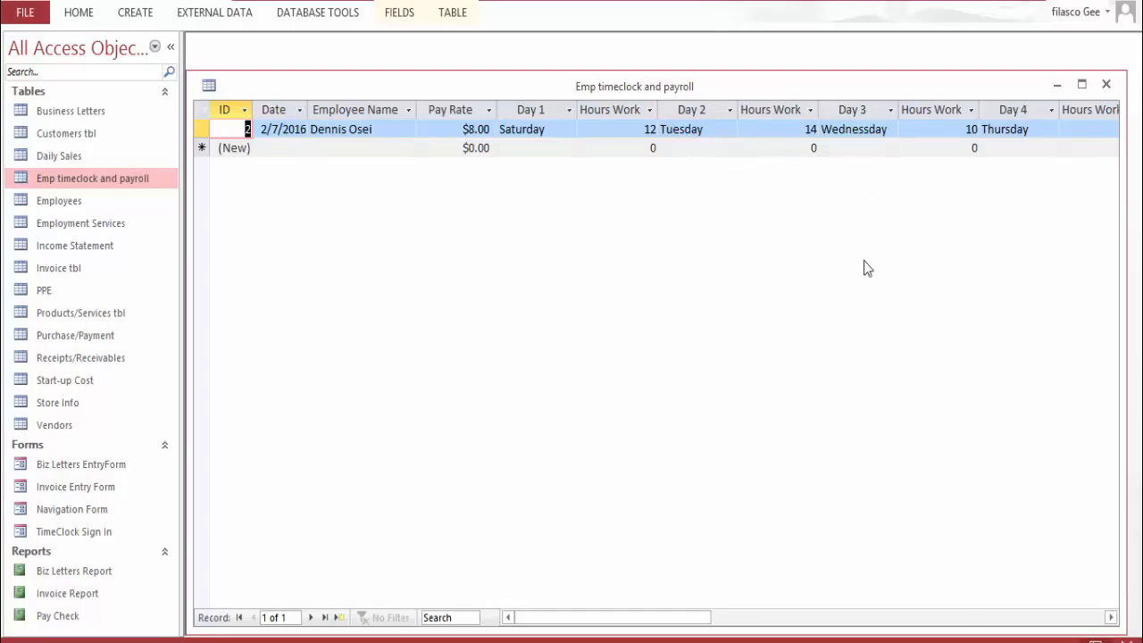
left_click_drag(586, 617, 750, 623)
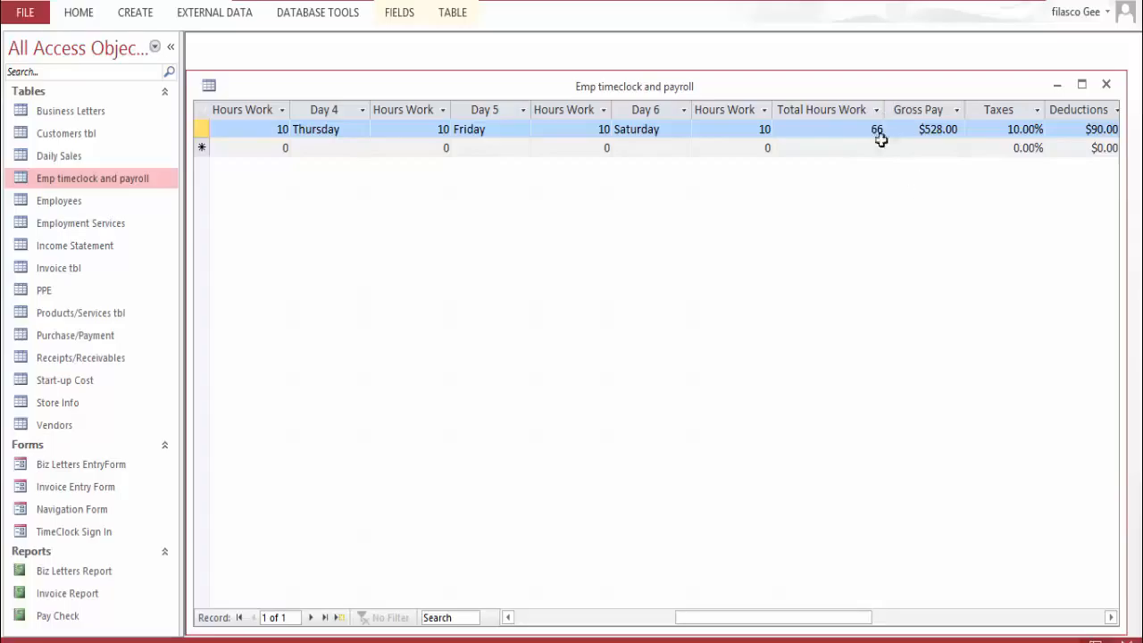
left_click(888, 622)
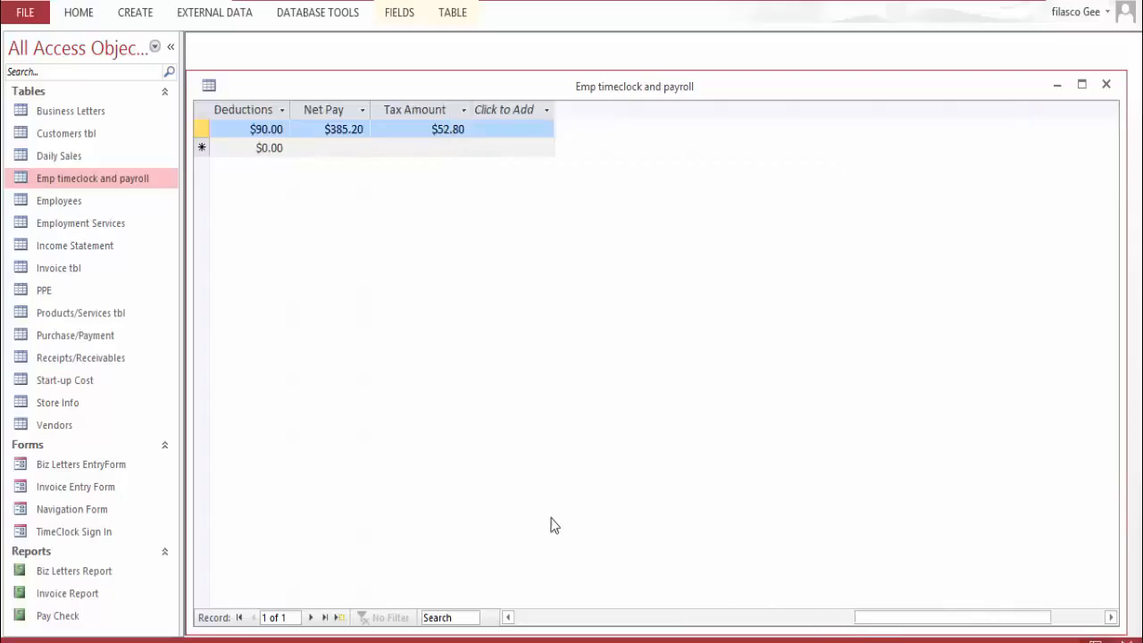
left_click_drag(883, 623, 541, 545)
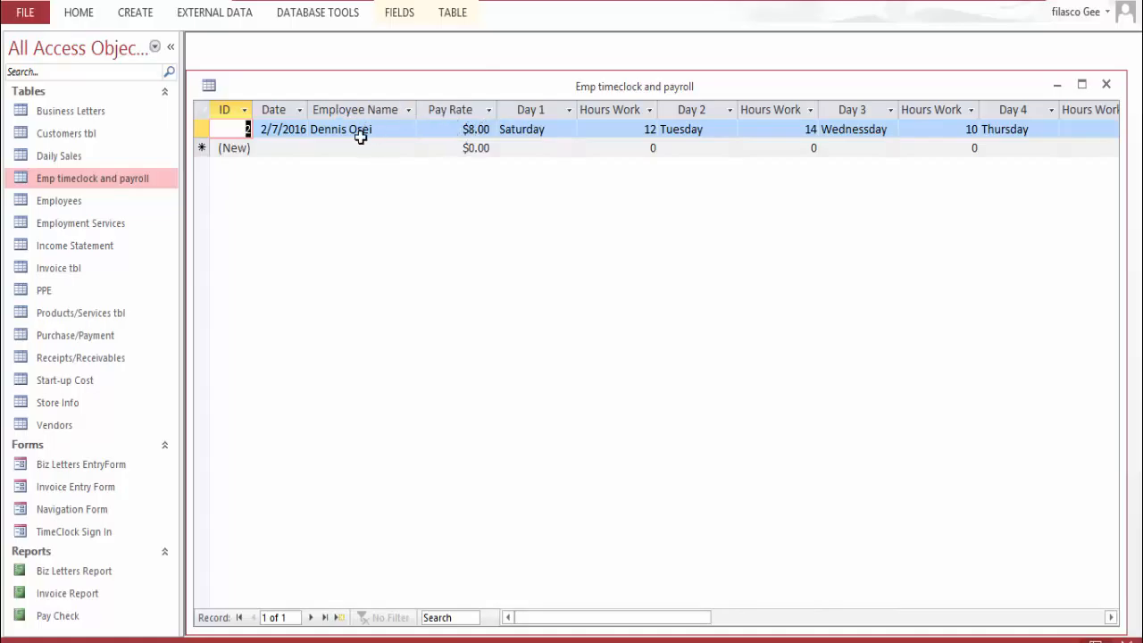
left_click_drag(681, 621, 923, 602)
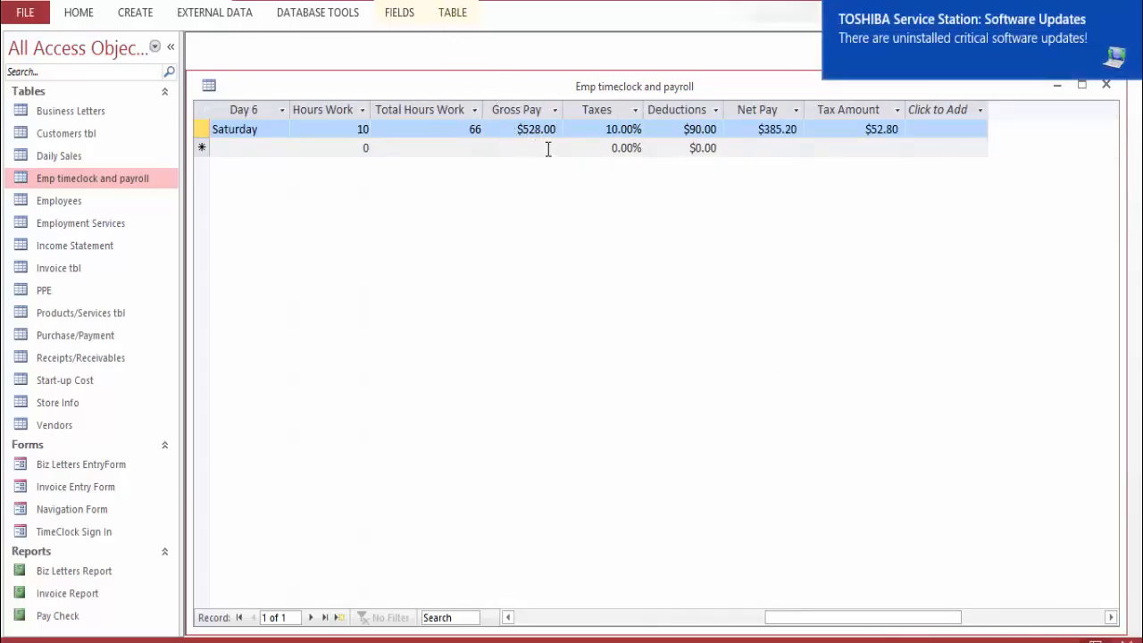
mouse_move(1114, 51)
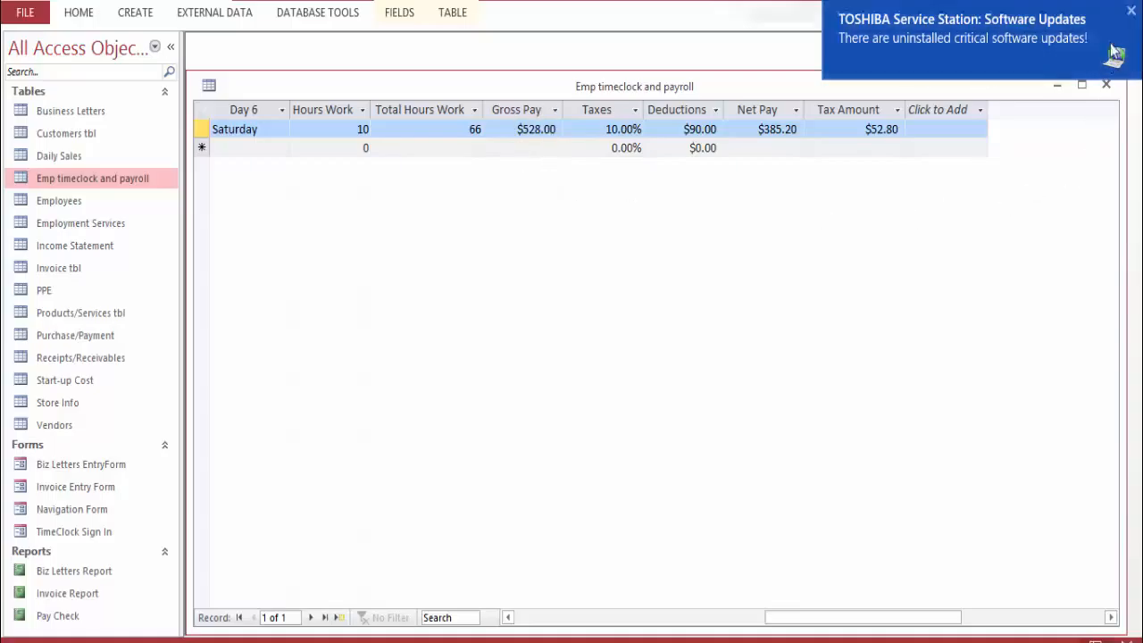
left_click(1130, 12)
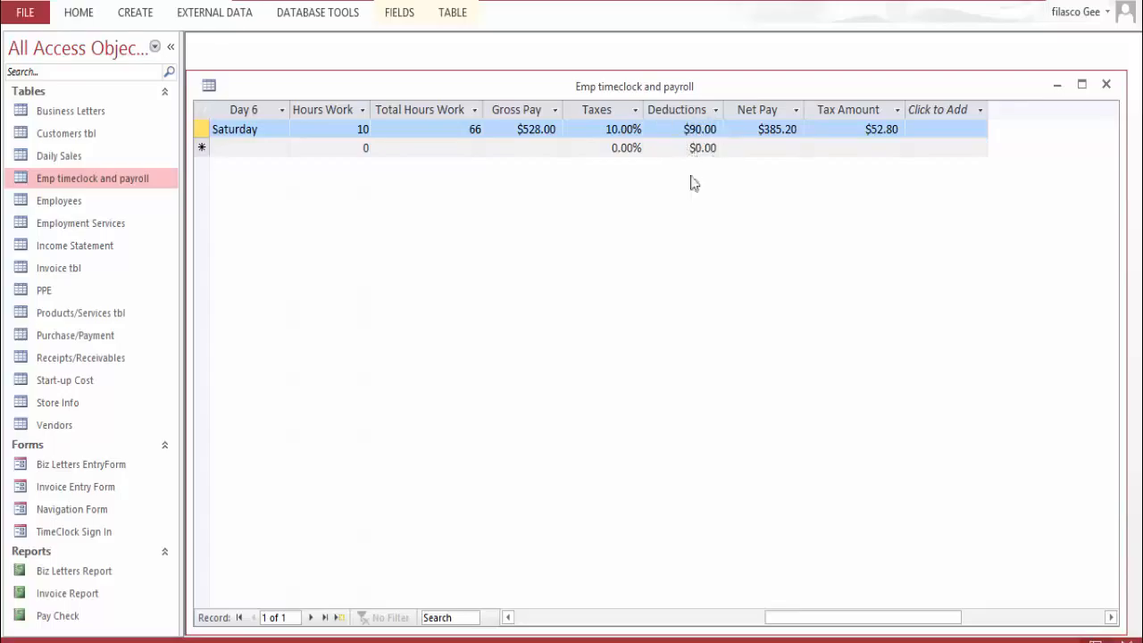
Examine the Deductions and Tax Amount entries of the employee's payroll record
left_click(676, 107)
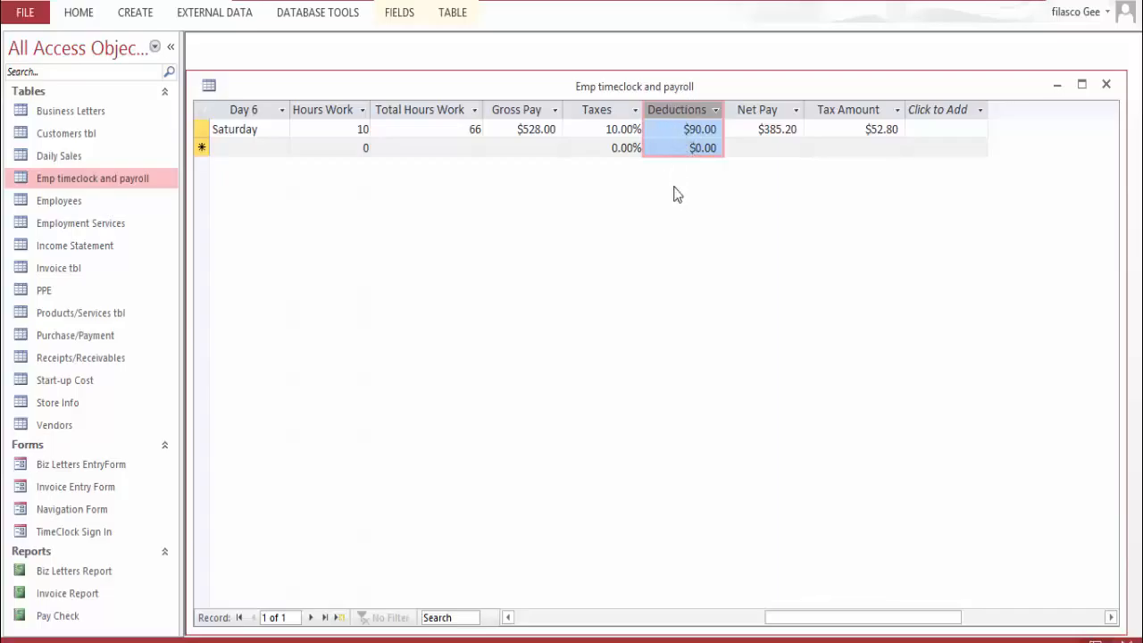
left_click(702, 132)
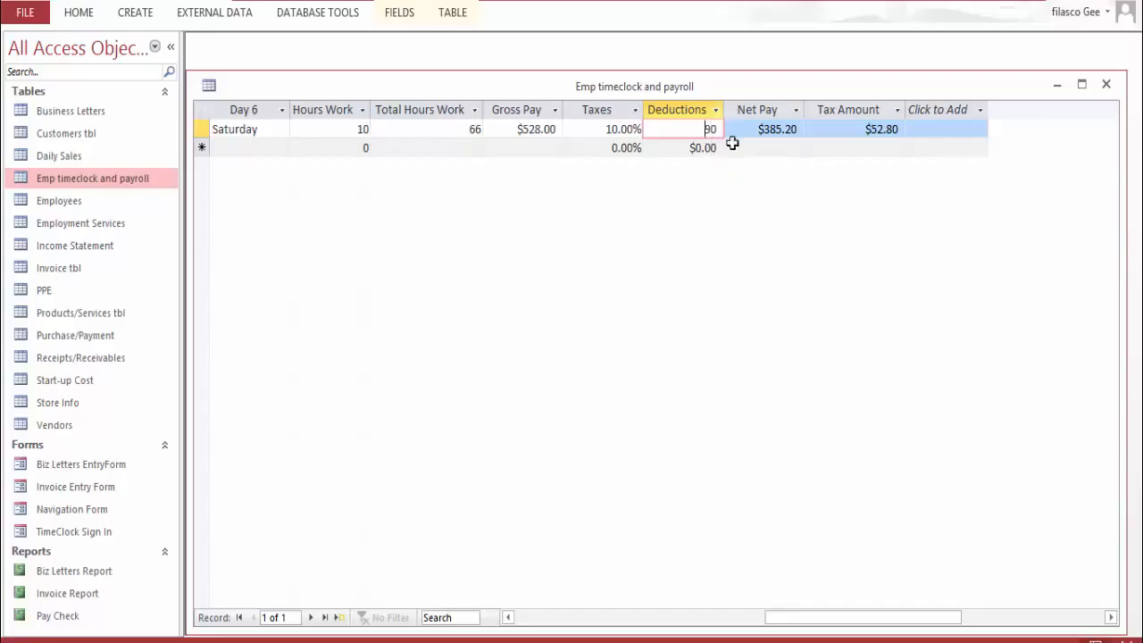
left_click(874, 129)
left_click_drag(886, 126, 898, 129)
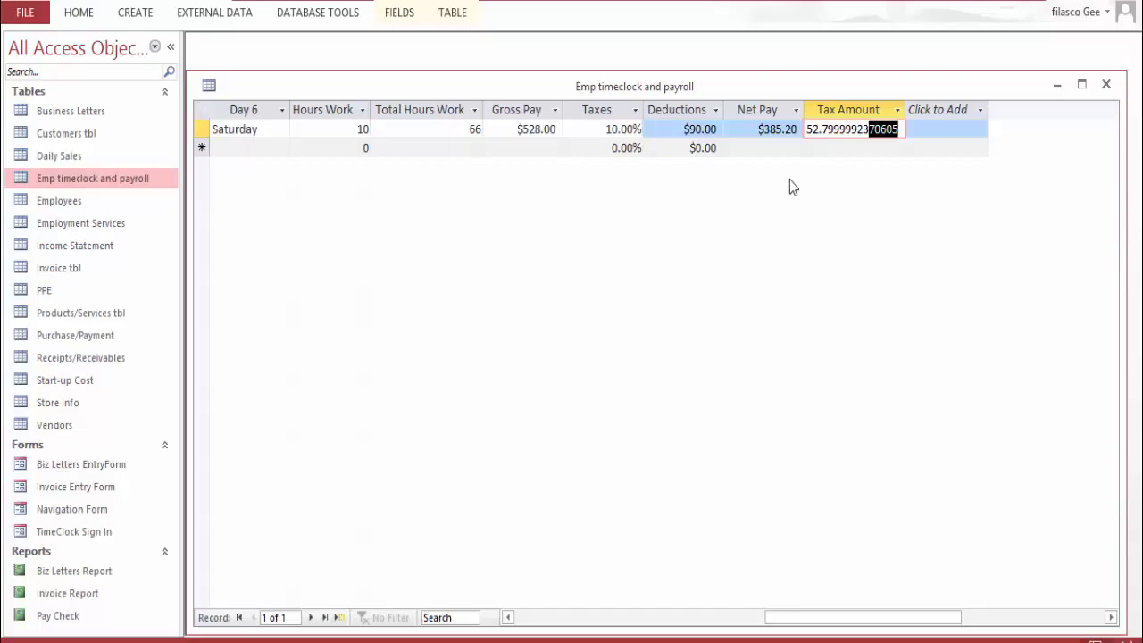
left_click(970, 147)
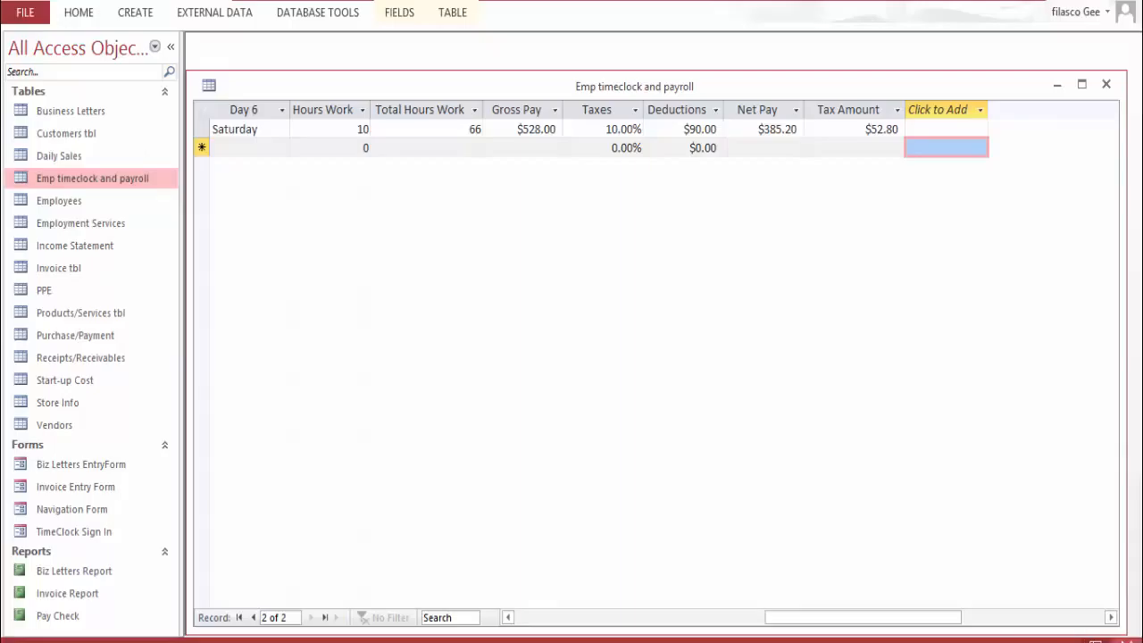
Switch the Emp timeclock and payroll table to Design View and examine its field data types, including that of Employee Name
left_click(1127, 641)
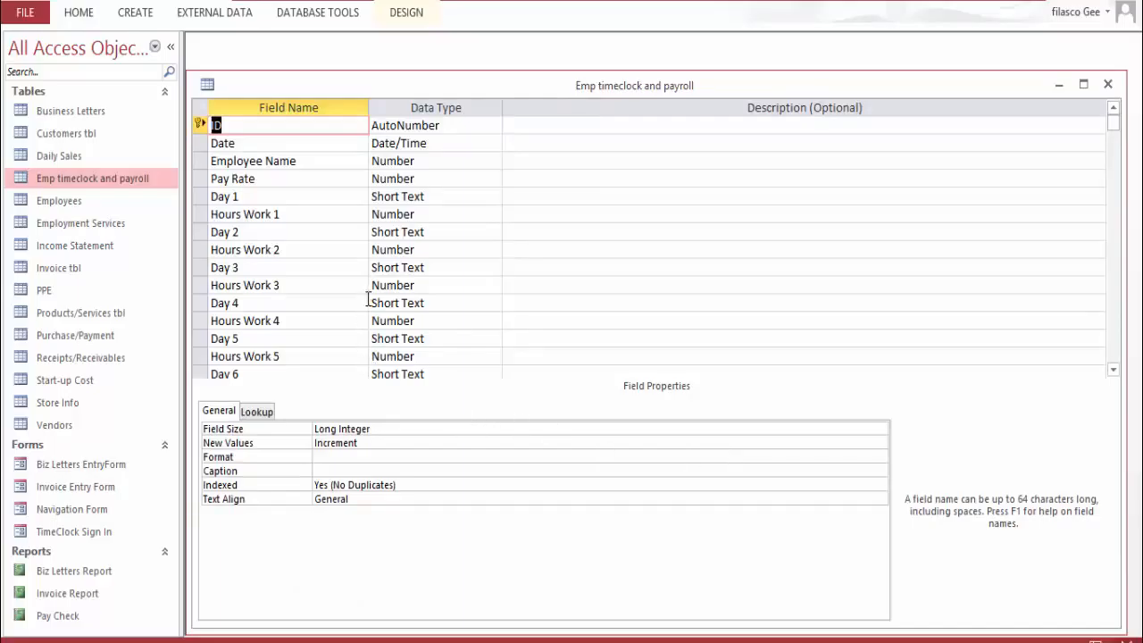
scroll(401, 286, "down", 2)
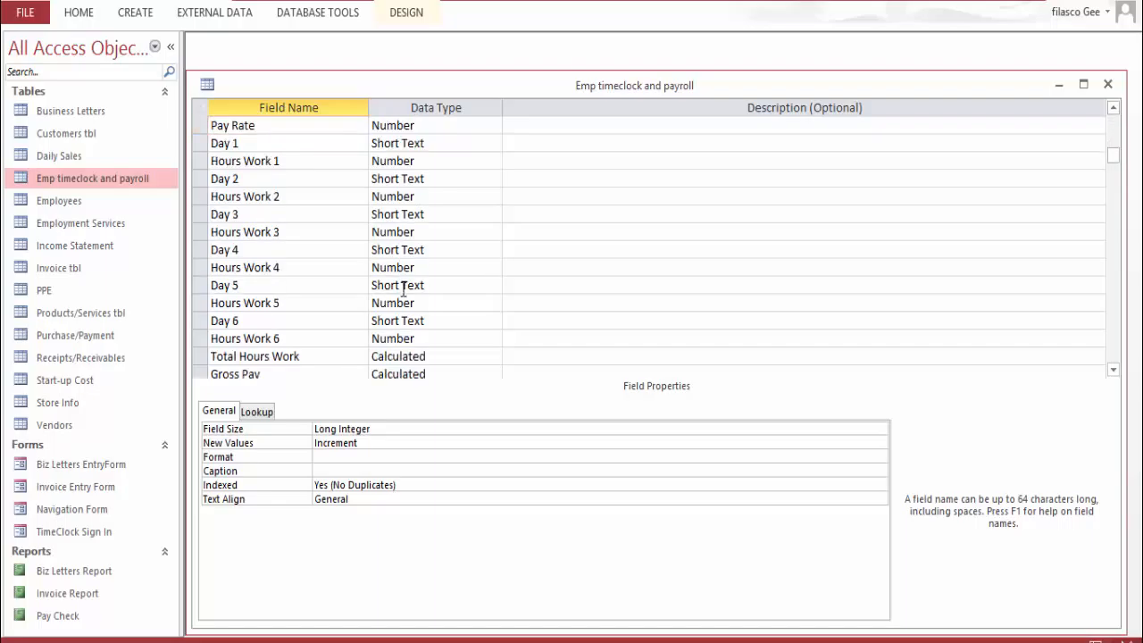
scroll(404, 291, "down", 1)
scroll(404, 291, "up", 3)
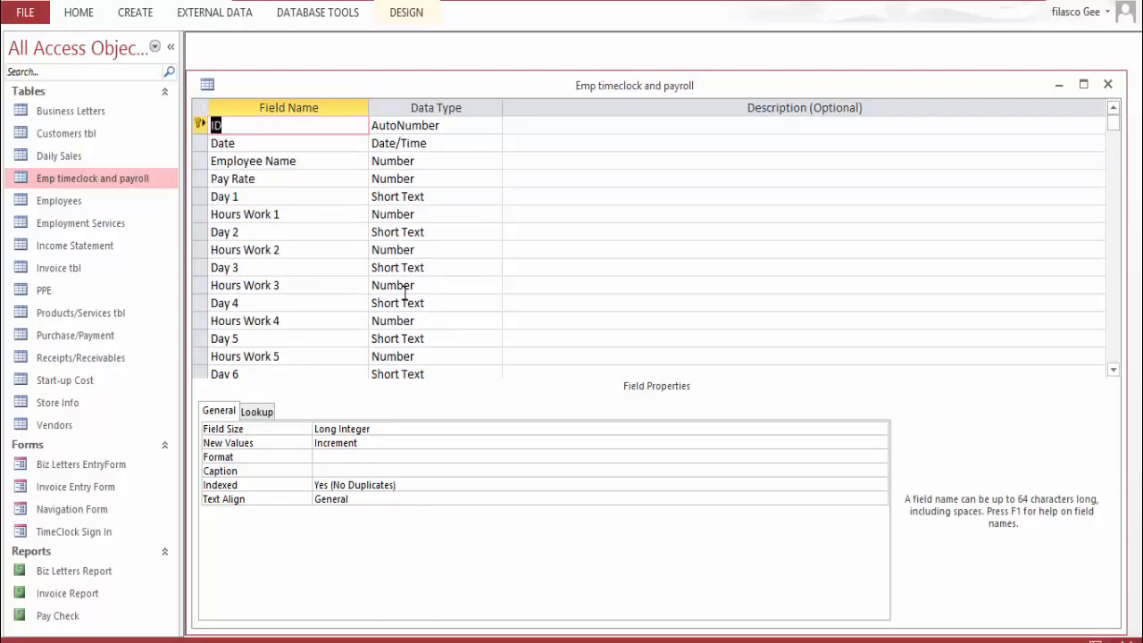
left_click(436, 164)
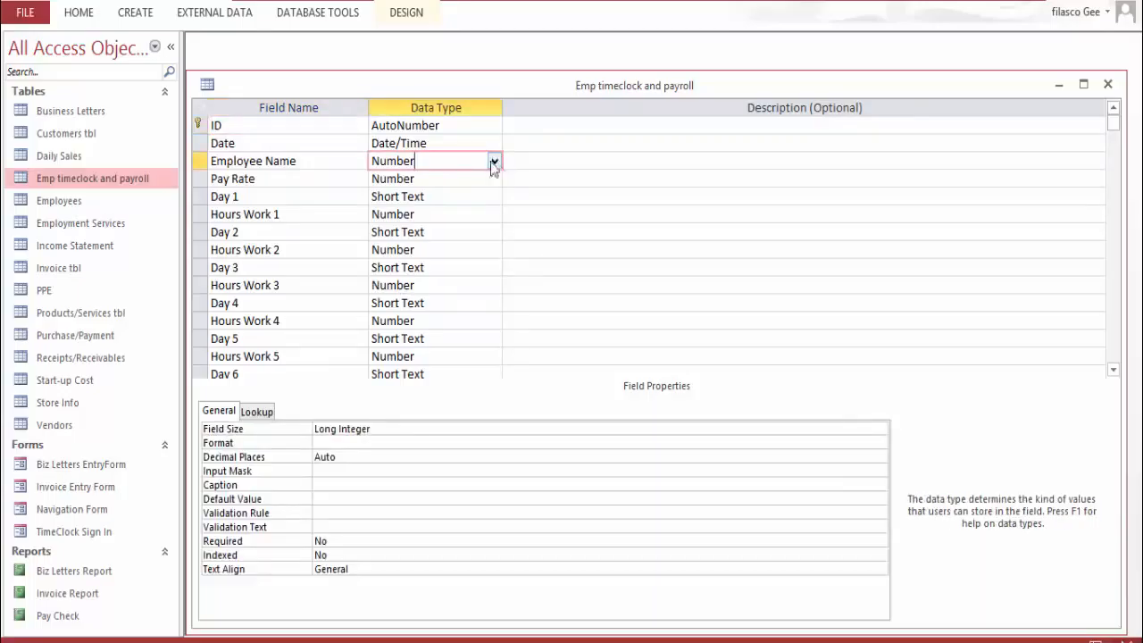
left_click(208, 85)
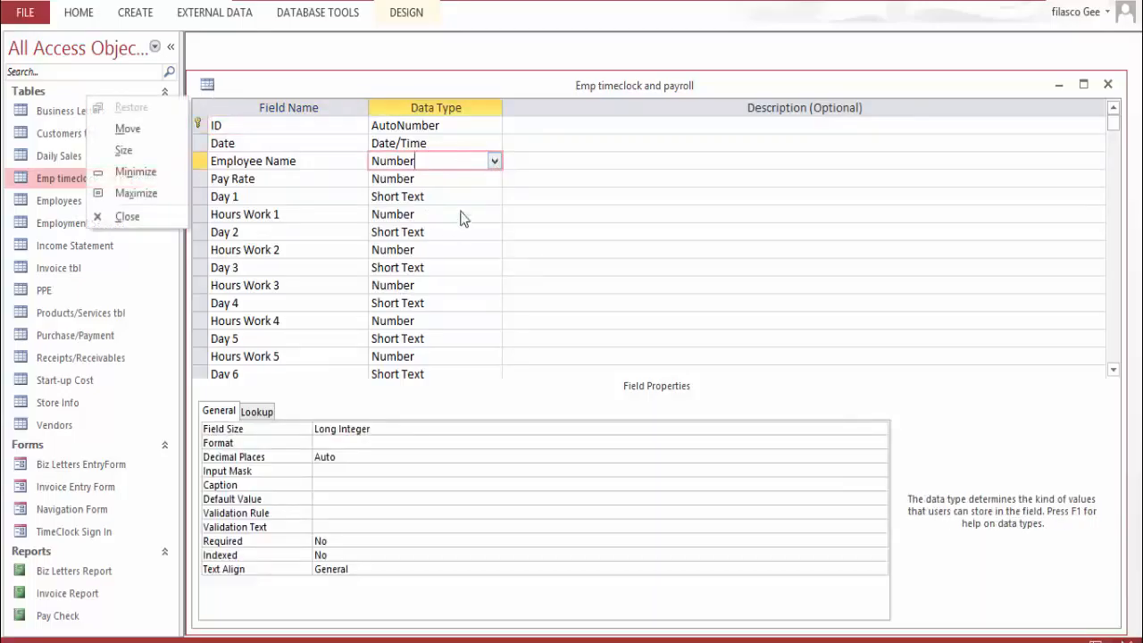
Examine the data types of the Employee Name, Pay Rate and Day 1 fields and the data type choices available
left_click(494, 160)
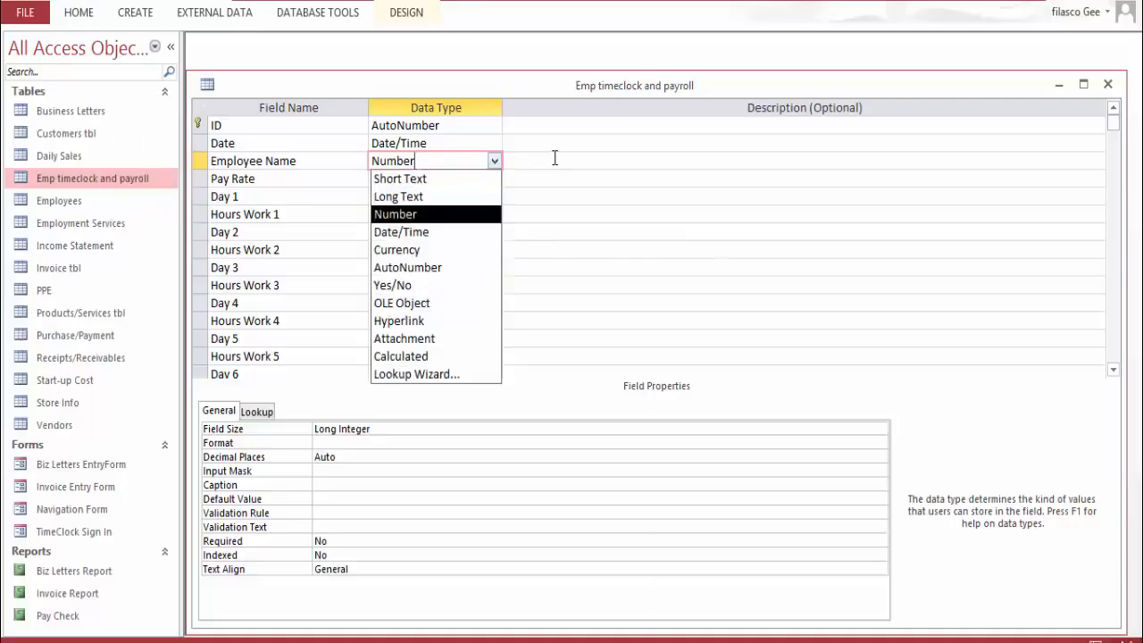
left_click(506, 161)
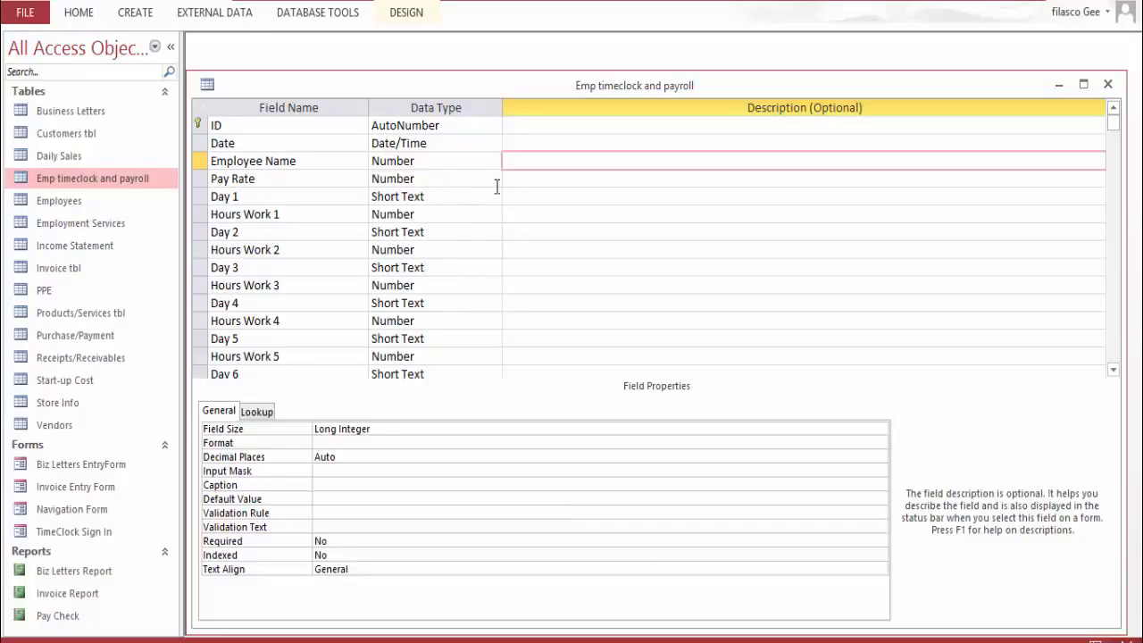
left_click(496, 182)
left_click(495, 184)
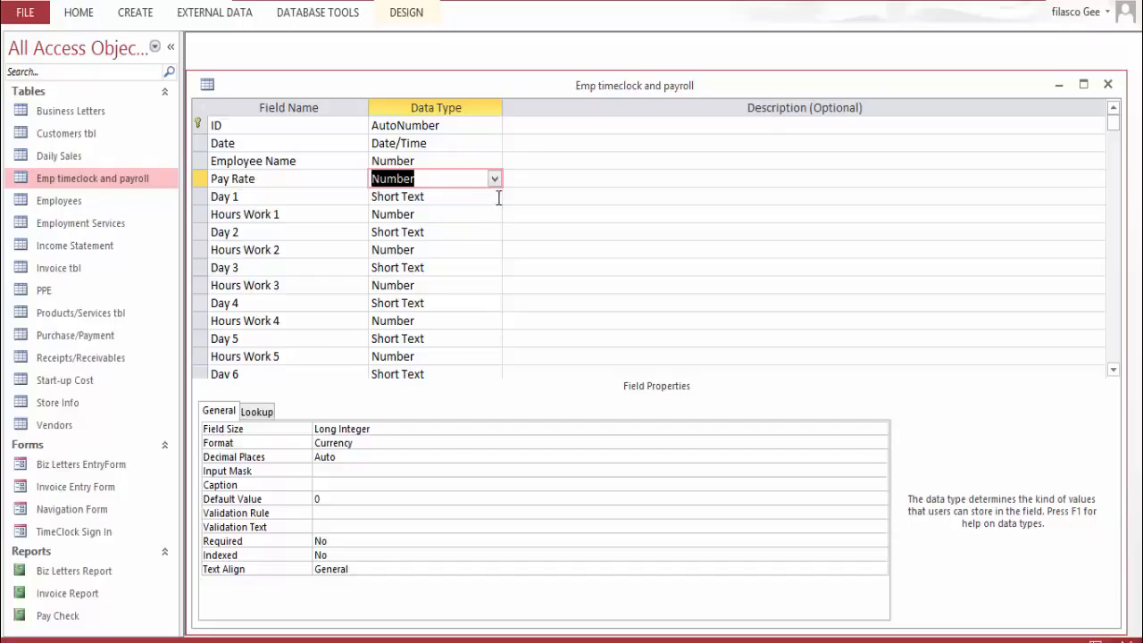
left_click(495, 196)
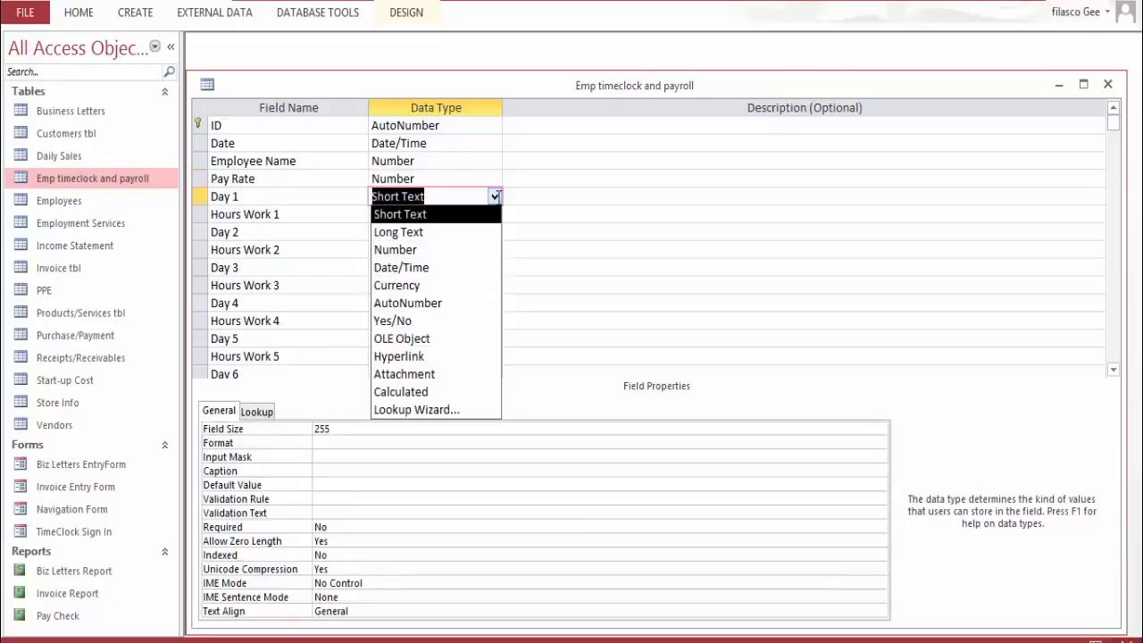
left_click(495, 196)
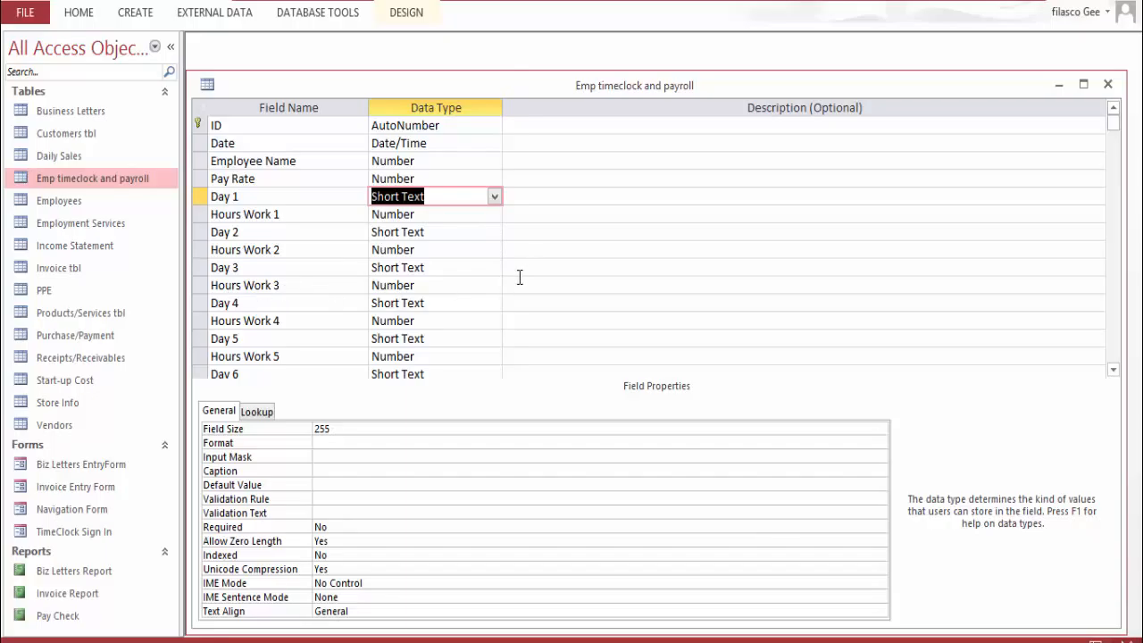
Review the Total Hours Work field's calculated data type and its expression in the Expression Builder
scroll(461, 271, "down", 3)
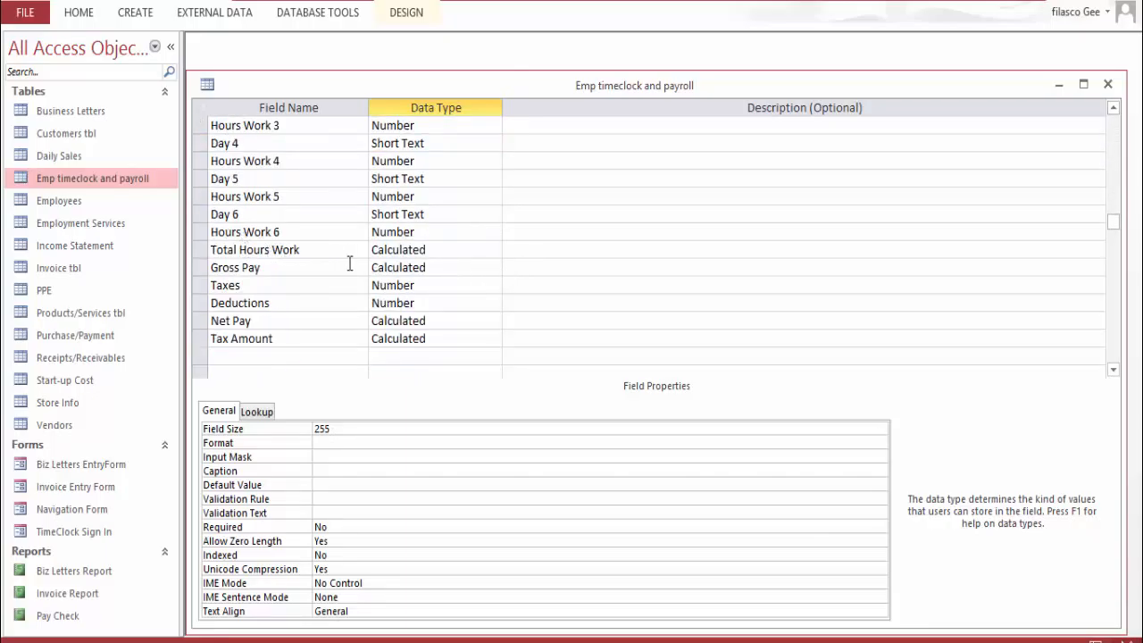
left_click(496, 252)
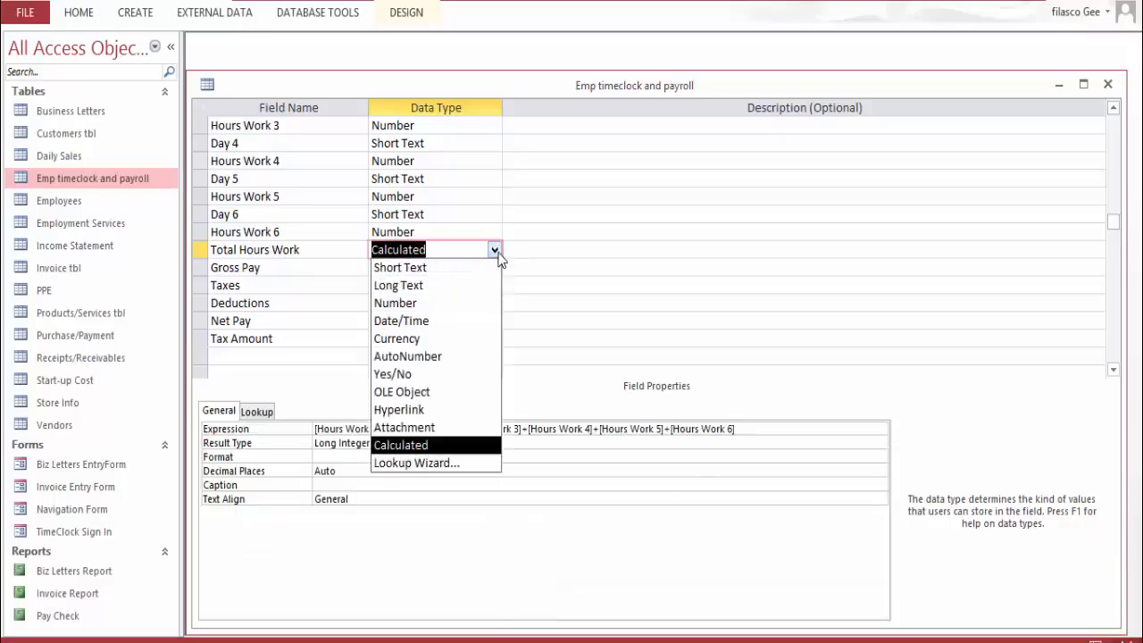
left_click(497, 252)
left_click(758, 443)
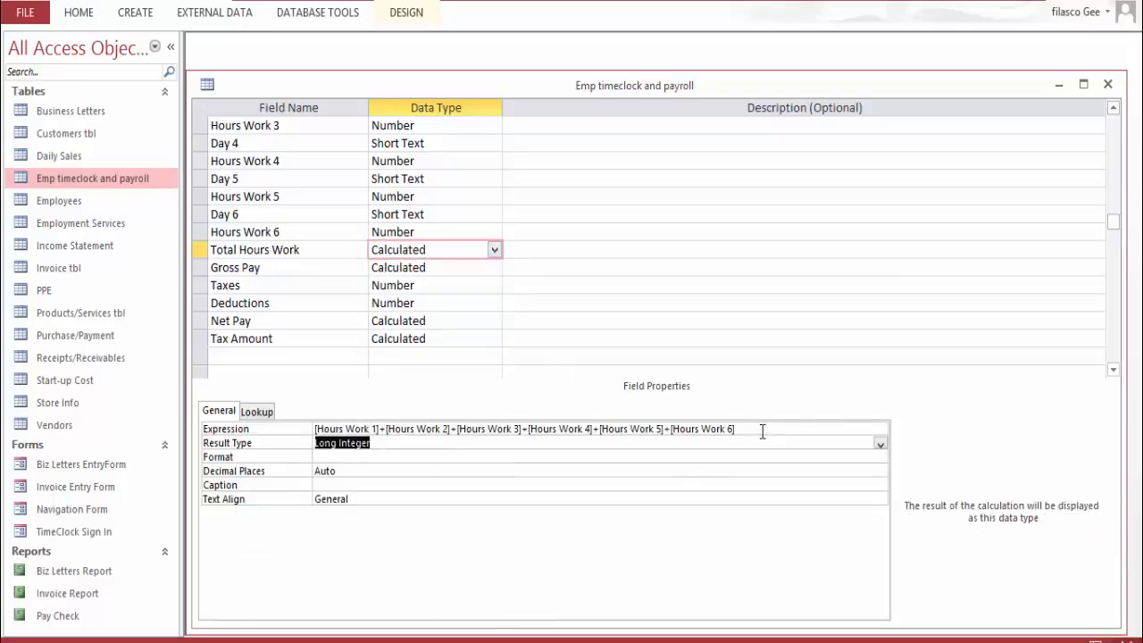
left_click(762, 431)
left_click(878, 429)
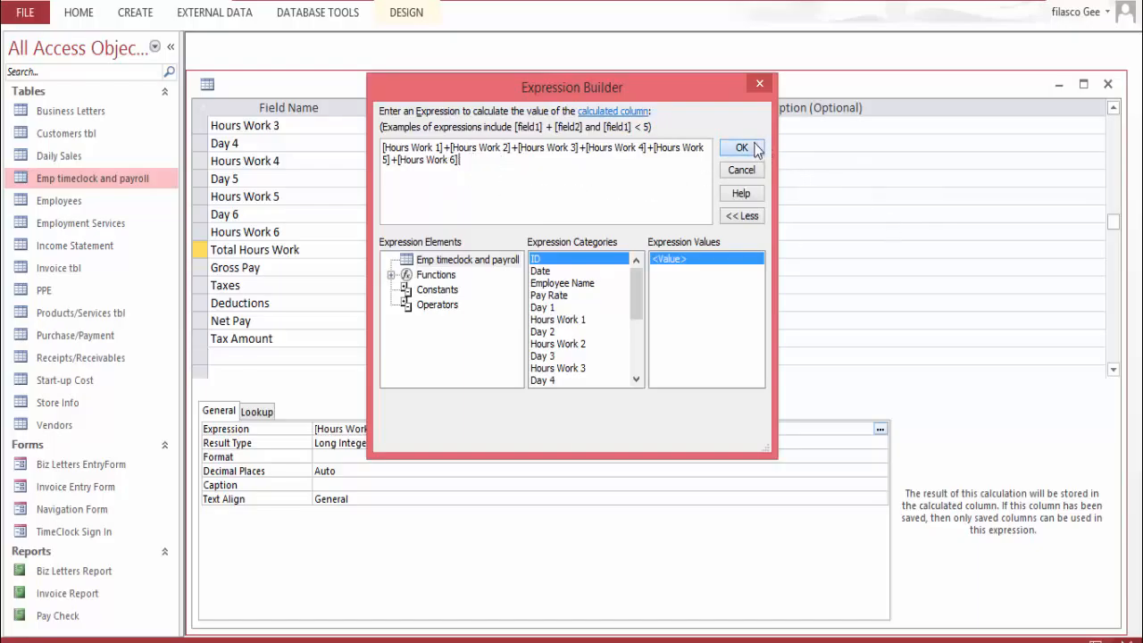
left_click(740, 147)
Review the Gross Pay field's calculation in the Expression Builder and close the builder
left_click(473, 267)
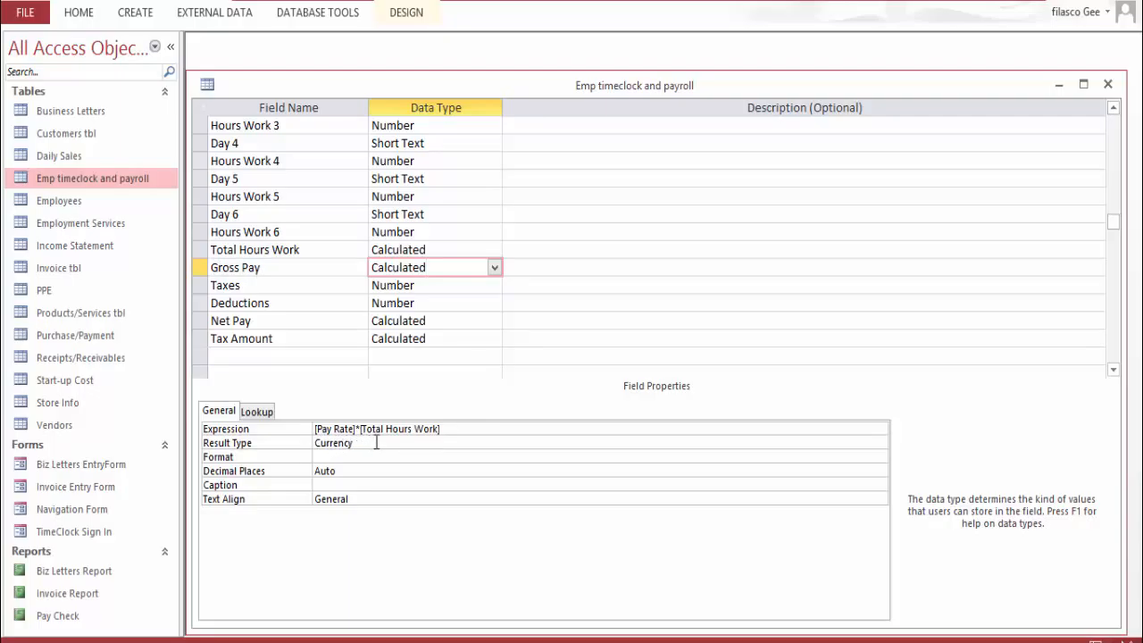
left_click(449, 429)
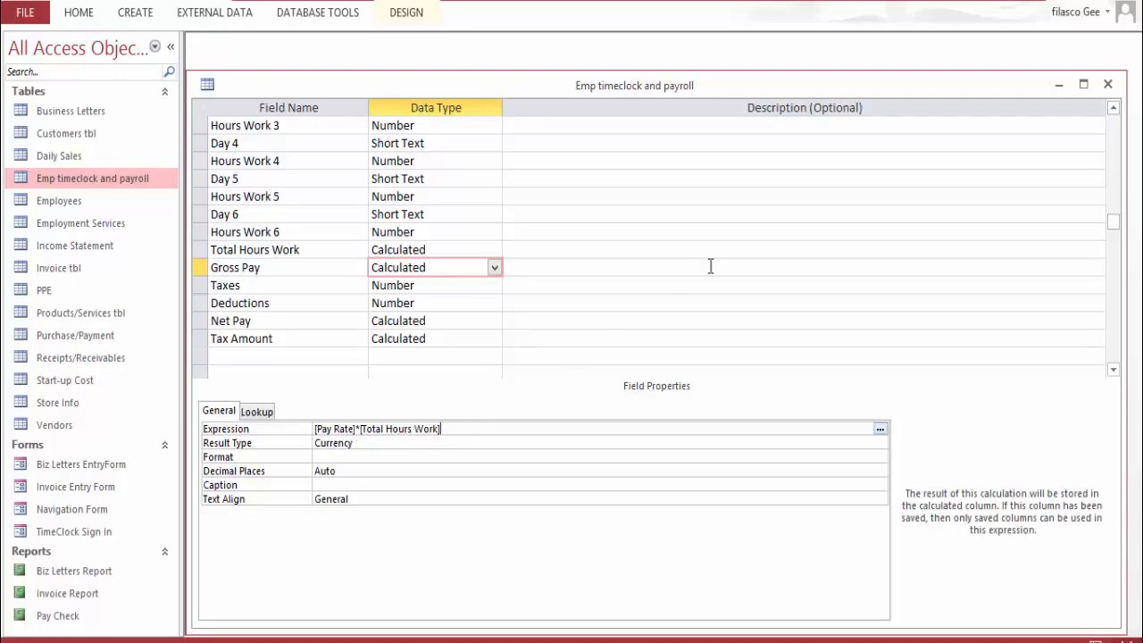
left_click(880, 428)
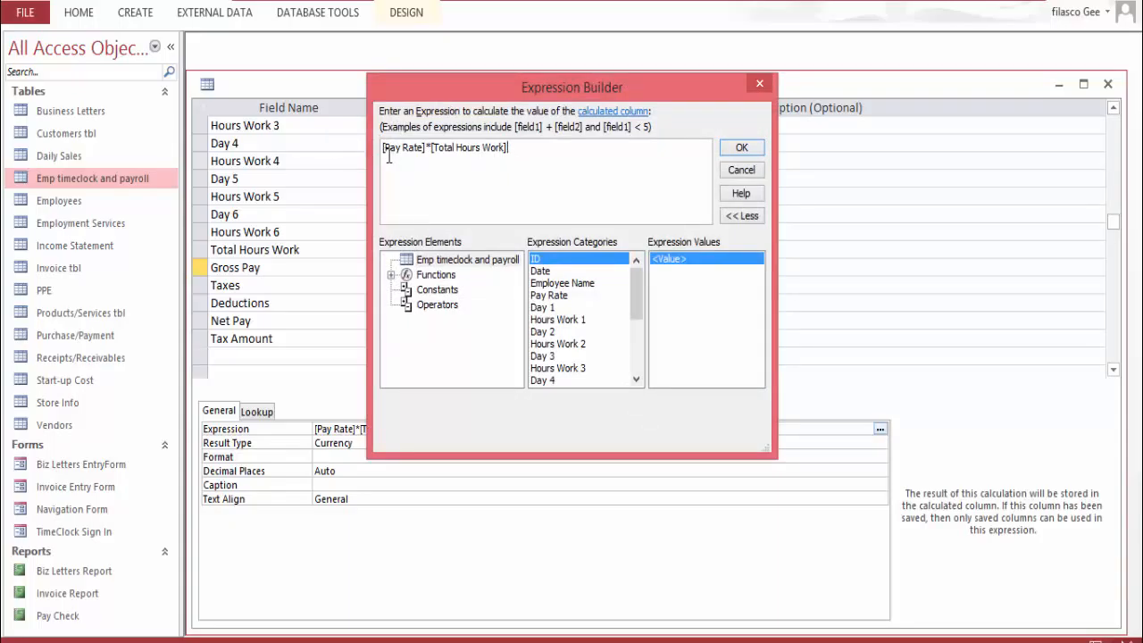
left_click(755, 179)
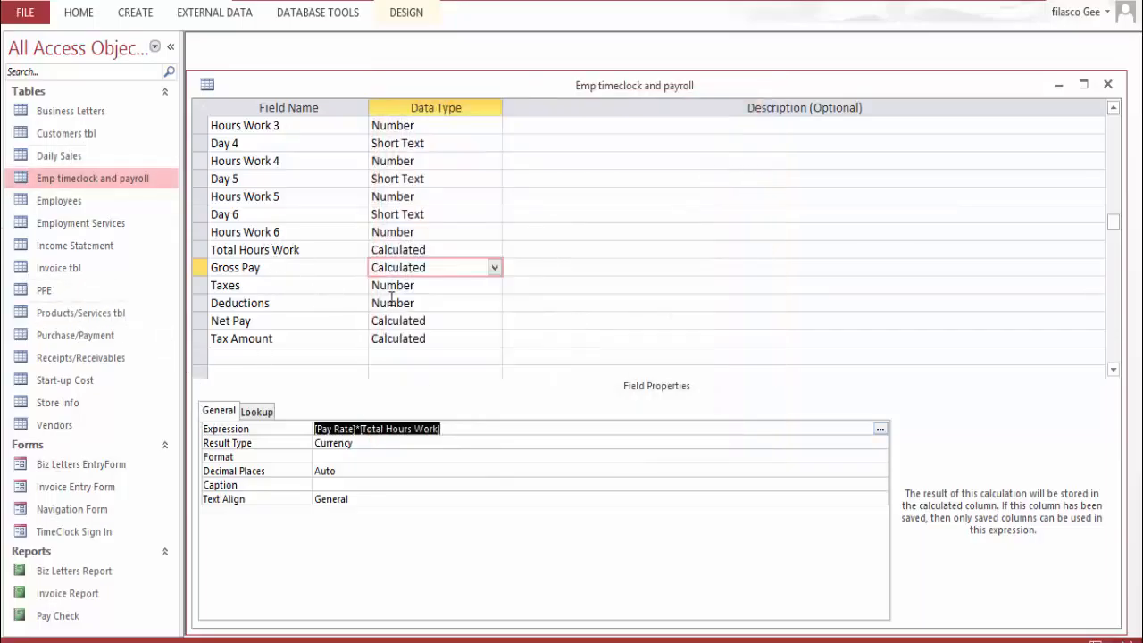
Review the Net Pay field's calculation in the Expression Builder and close the builder
left_click(435, 322)
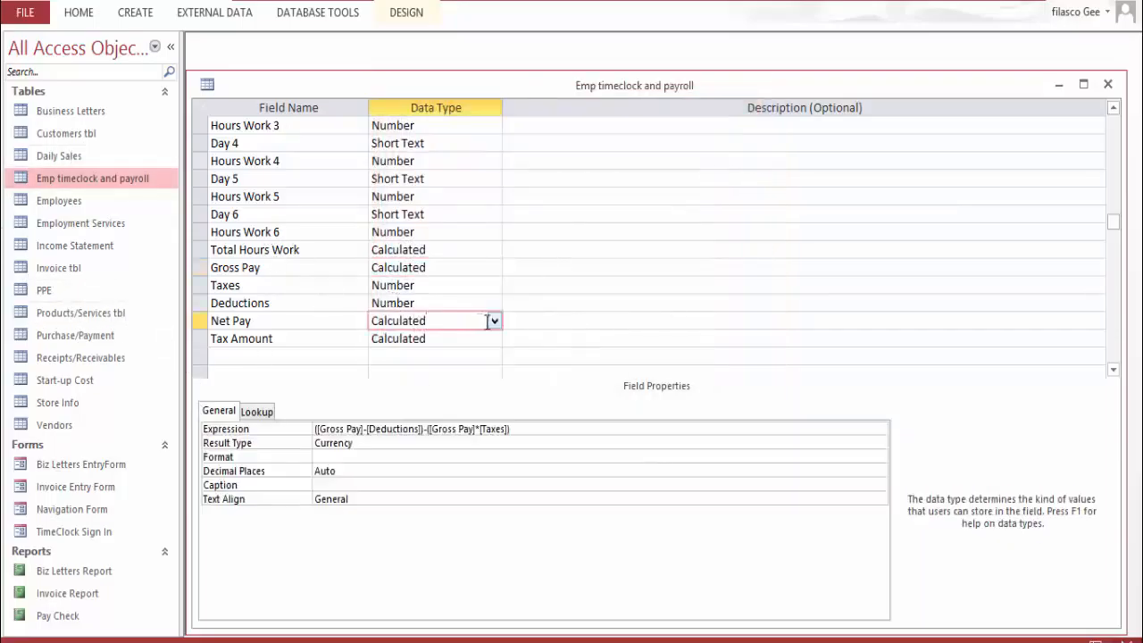
left_click(523, 430)
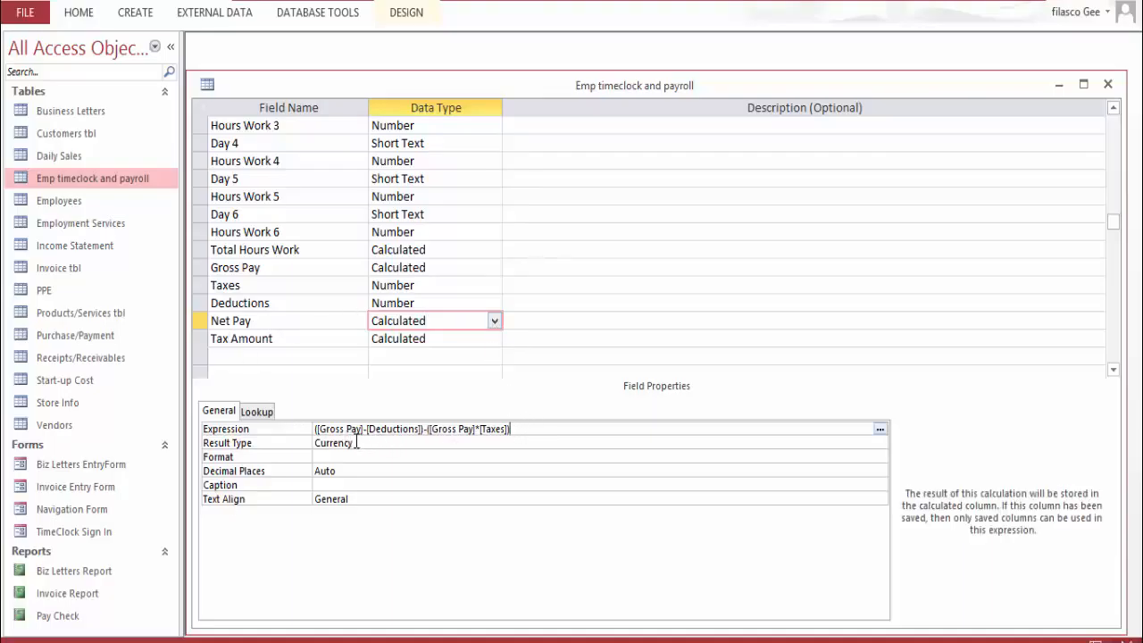
left_click(879, 430)
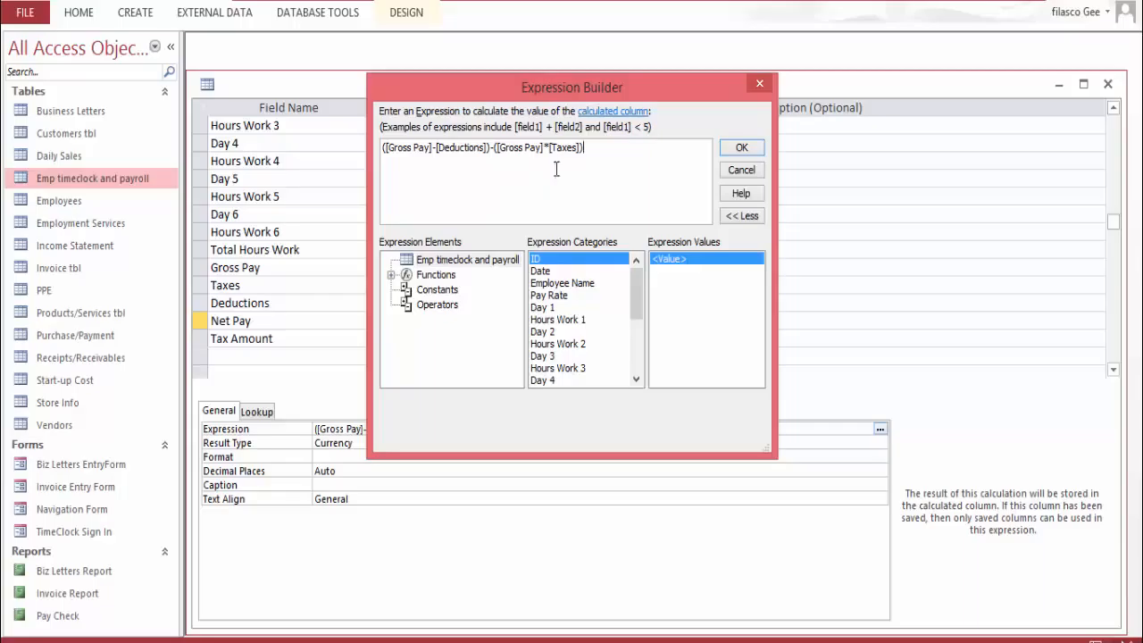
left_click(754, 148)
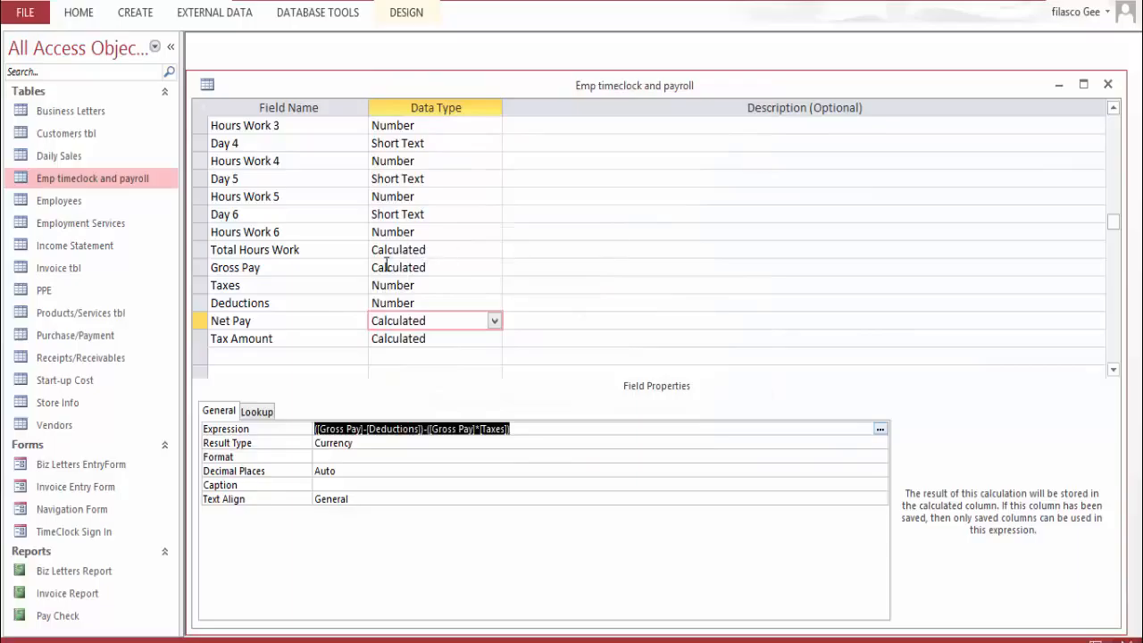
Review the Tax Amount field's expression in the Expression Builder, and close the Emp timeclock and payroll table with its design changes saved
left_click(460, 340)
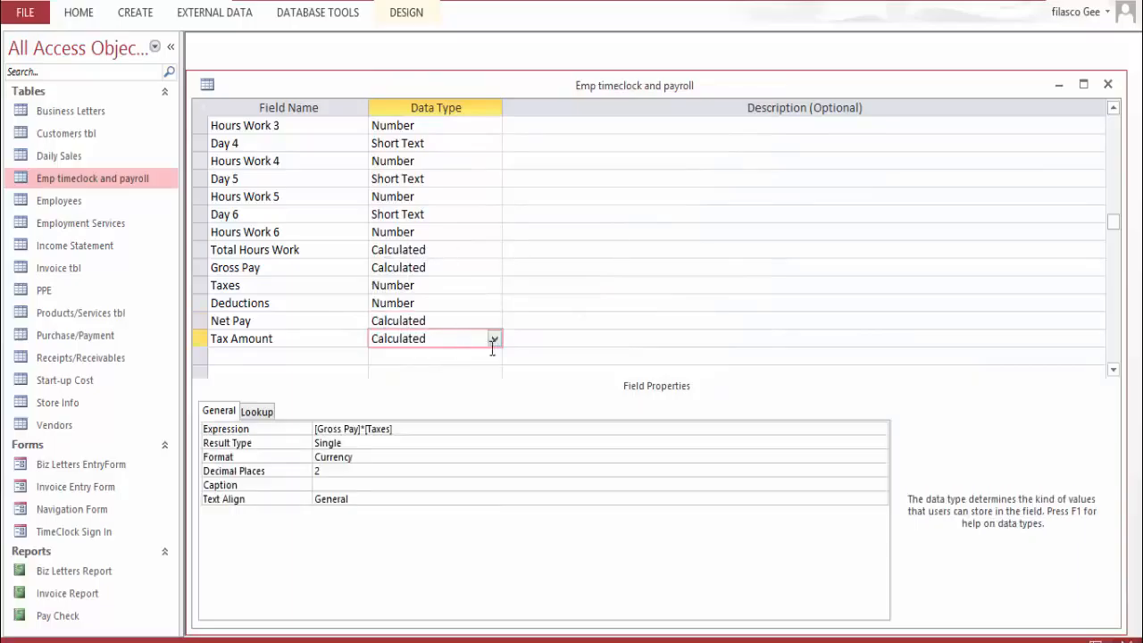
left_click(429, 430)
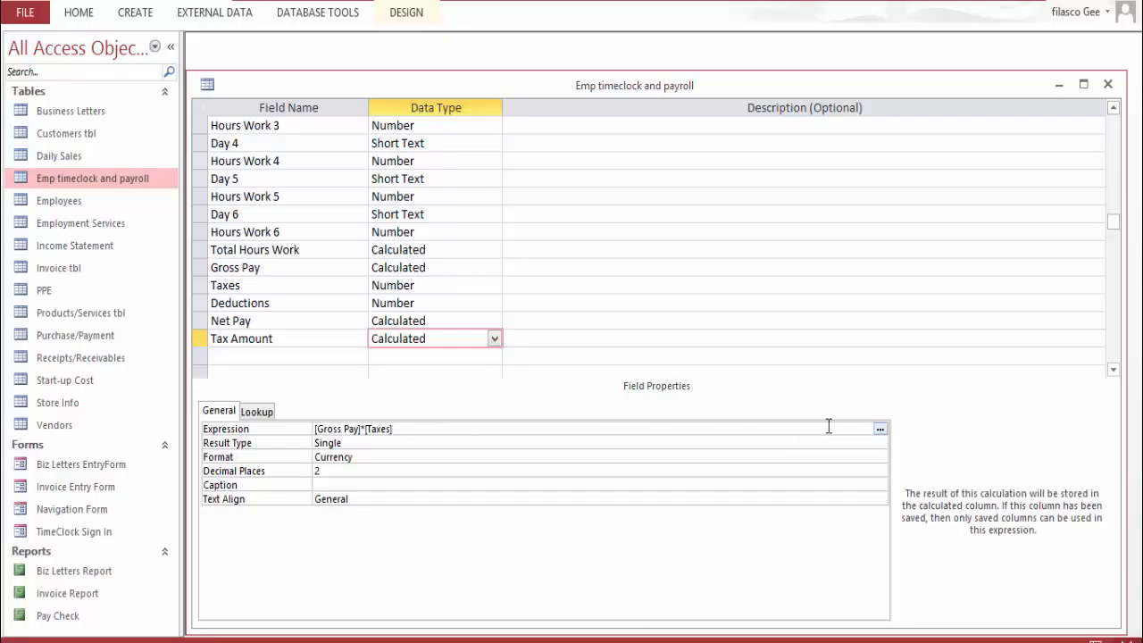
left_click(880, 429)
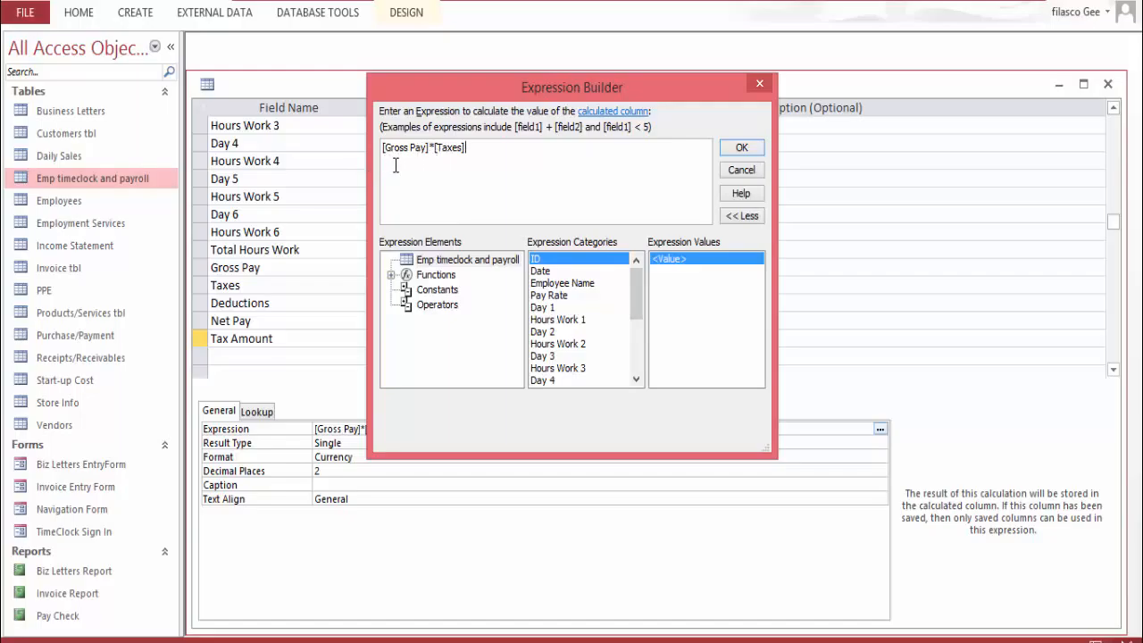
left_click(750, 152)
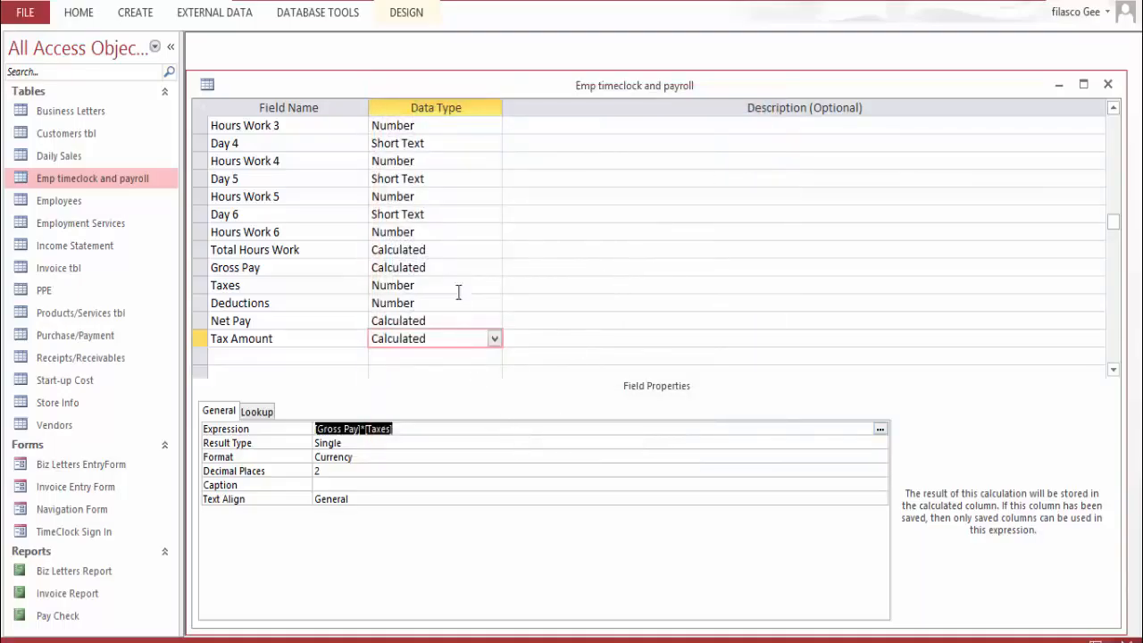
left_click(1109, 84)
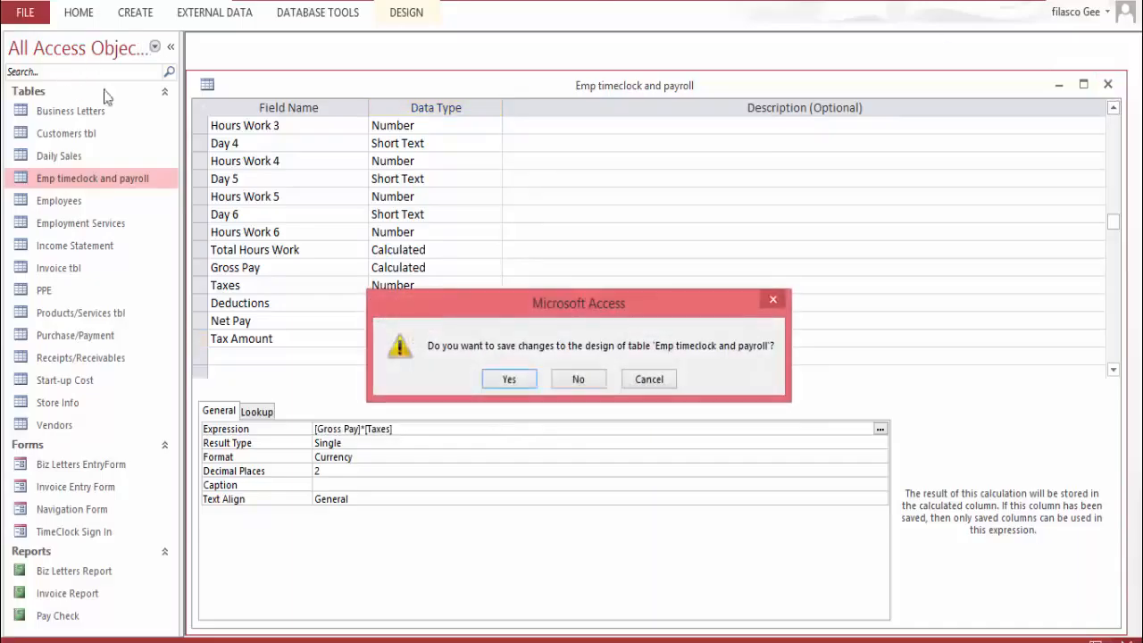
left_click(526, 382)
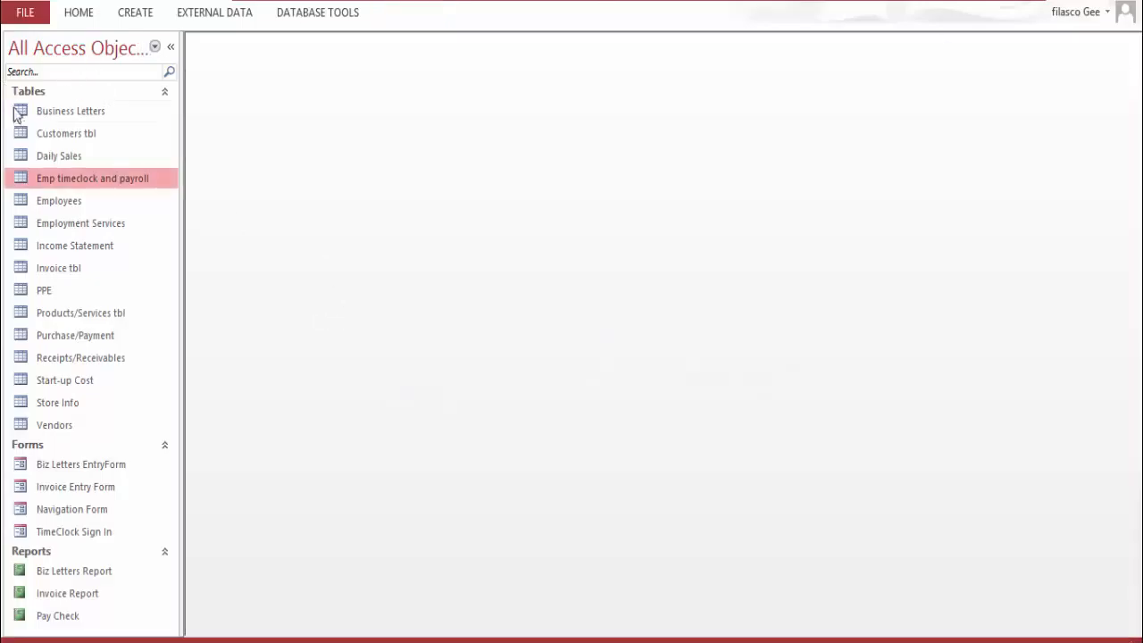
Open the Employees table, expand the employee's related payroll records, and examine their columns through Gross Pay and Taxes
double_click(78, 202)
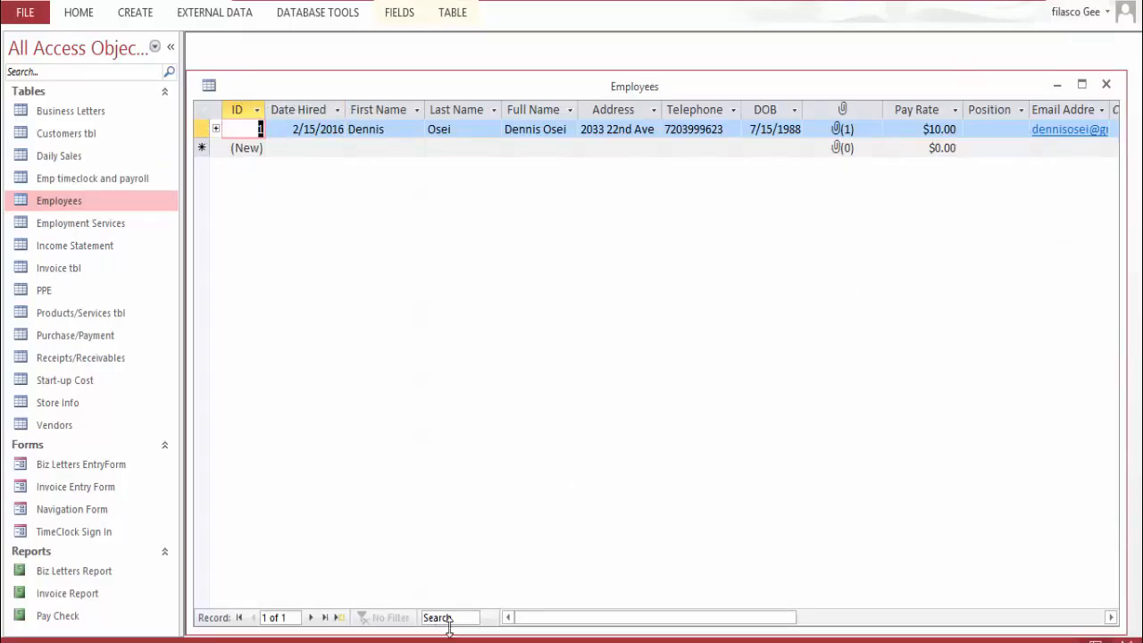
mouse_move(521, 622)
left_mouse_down()
mouse_move(741, 622)
mouse_move(570, 622)
mouse_move(541, 593)
mouse_move(570, 630)
mouse_move(514, 616)
left_mouse_up()
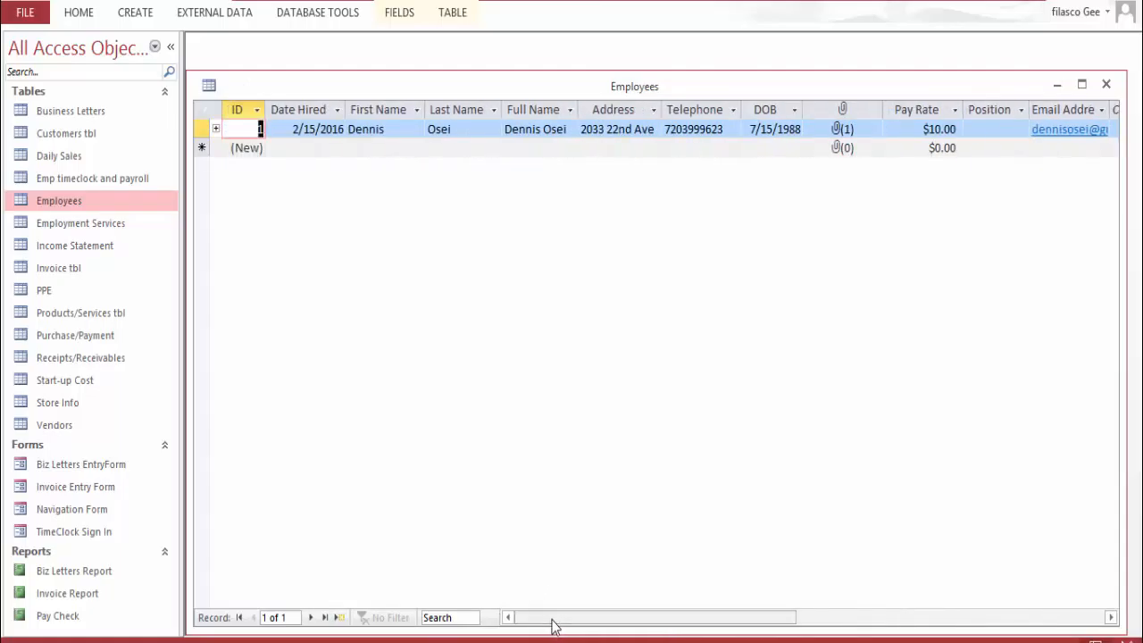
left_click(215, 130)
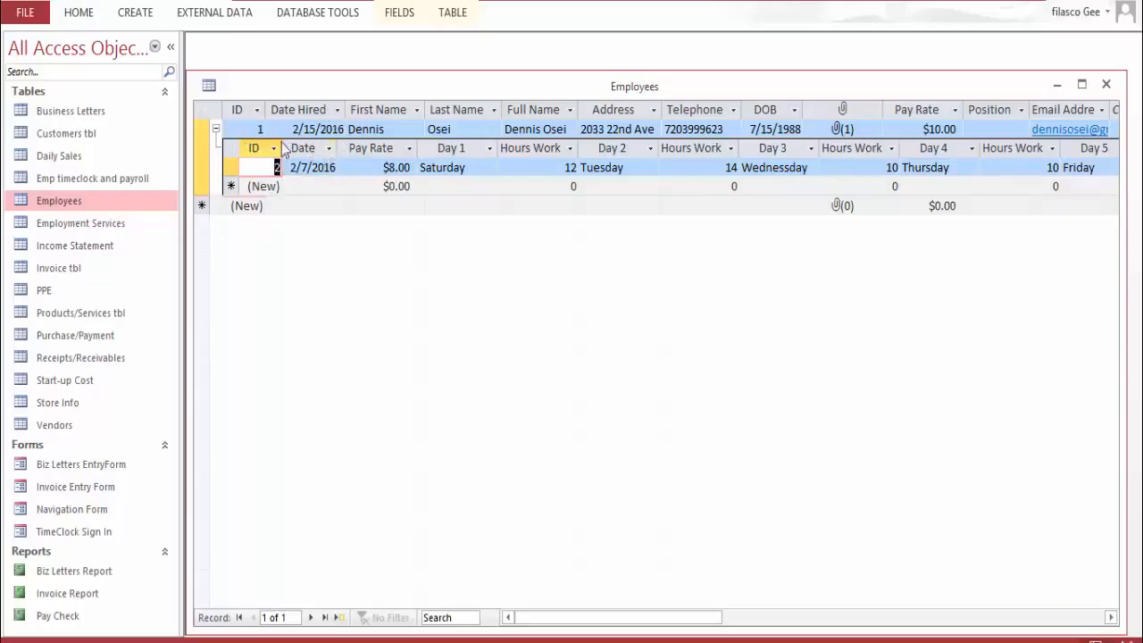
left_click(215, 129)
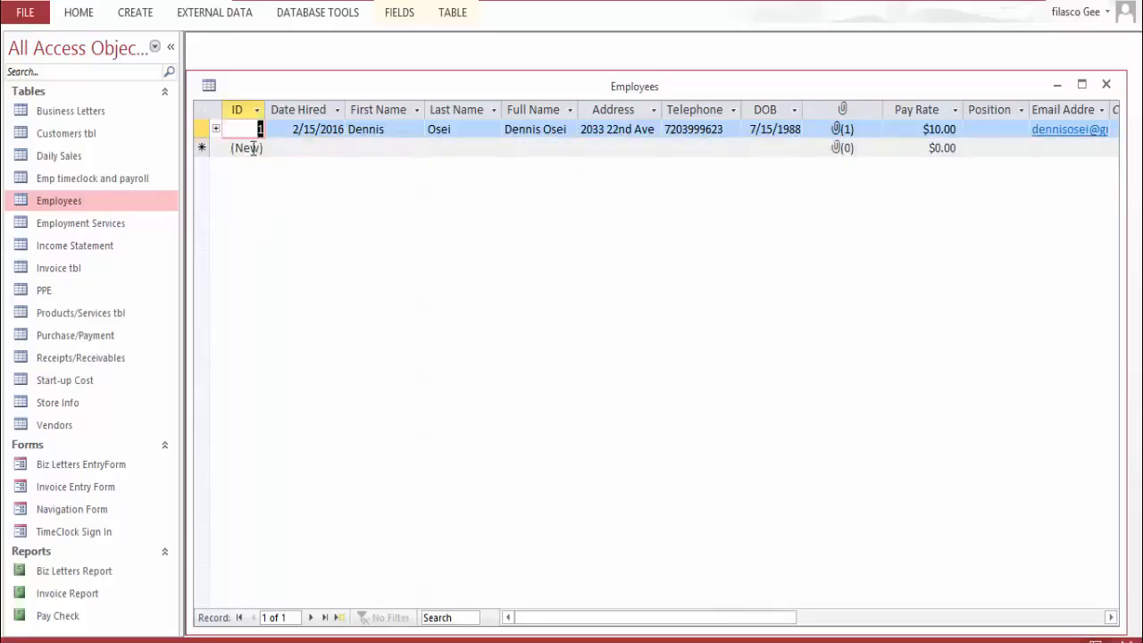
left_click(216, 128)
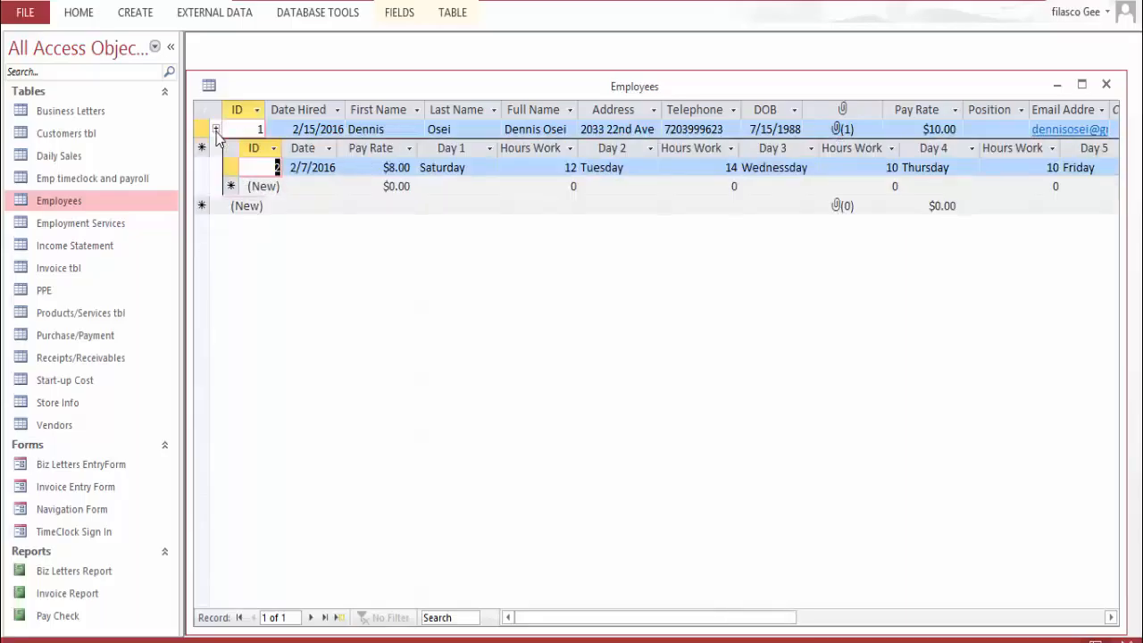
left_click(299, 186)
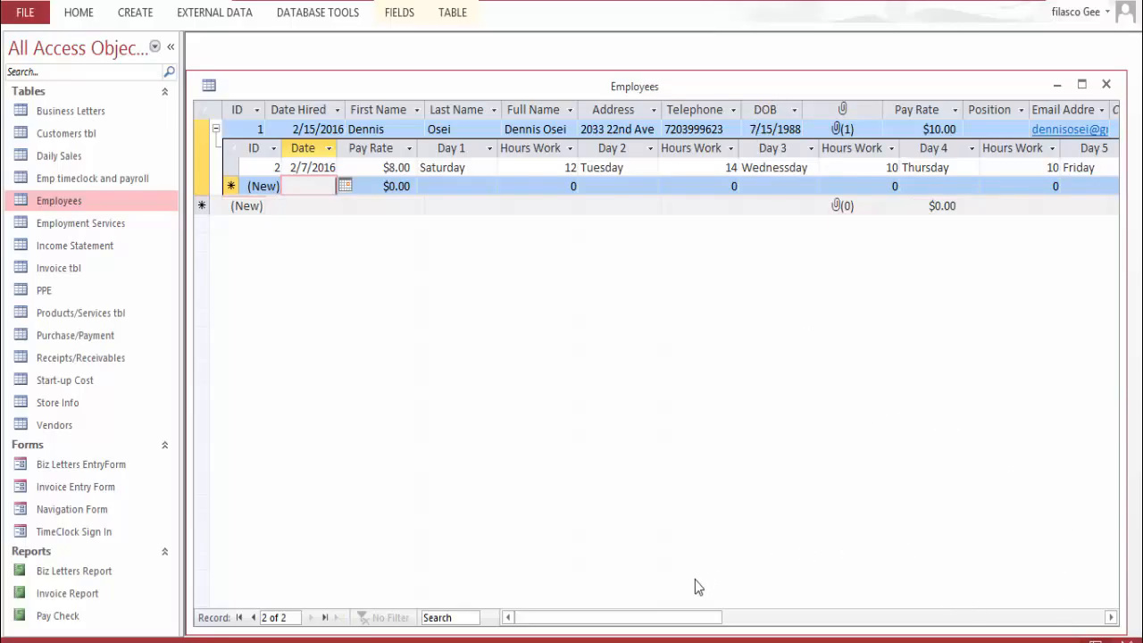
left_click_drag(688, 618, 835, 614)
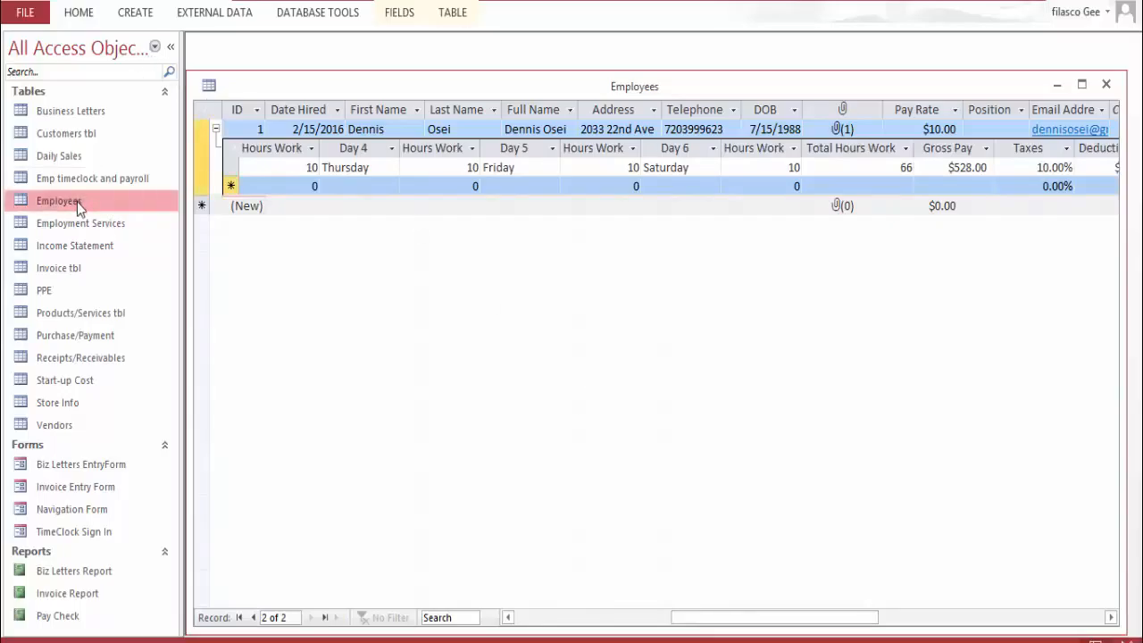
Set the hours worked for Day 4 (Thursday) to 12 in the employee's payroll record and check Gross Pay
left_click(476, 169)
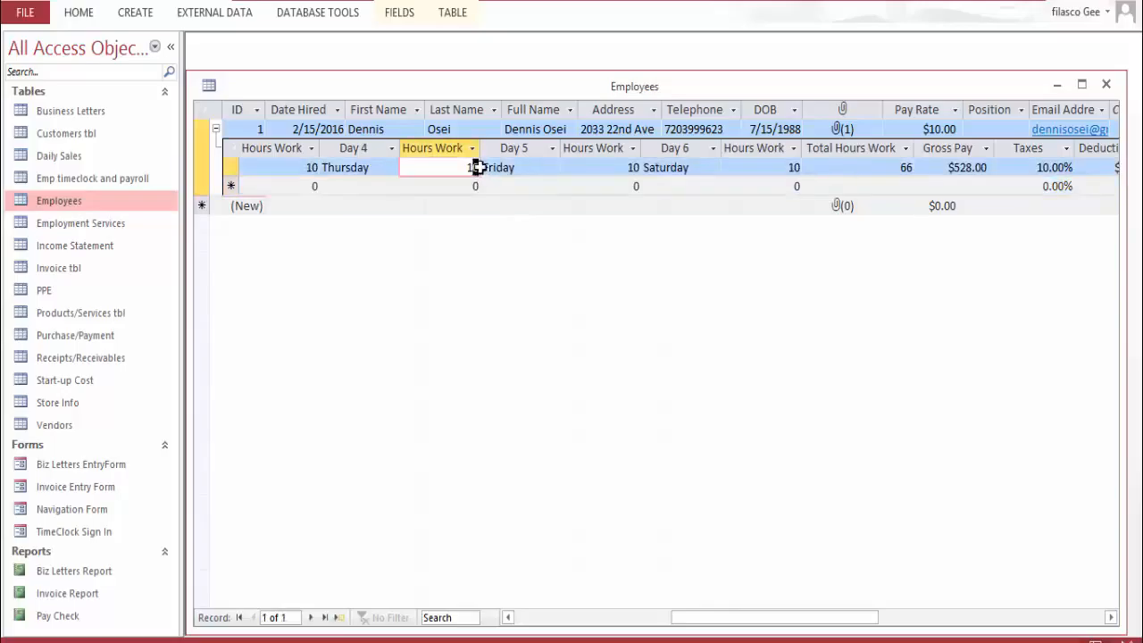
left_click_drag(478, 170, 497, 170)
type("2")
left_click(772, 167)
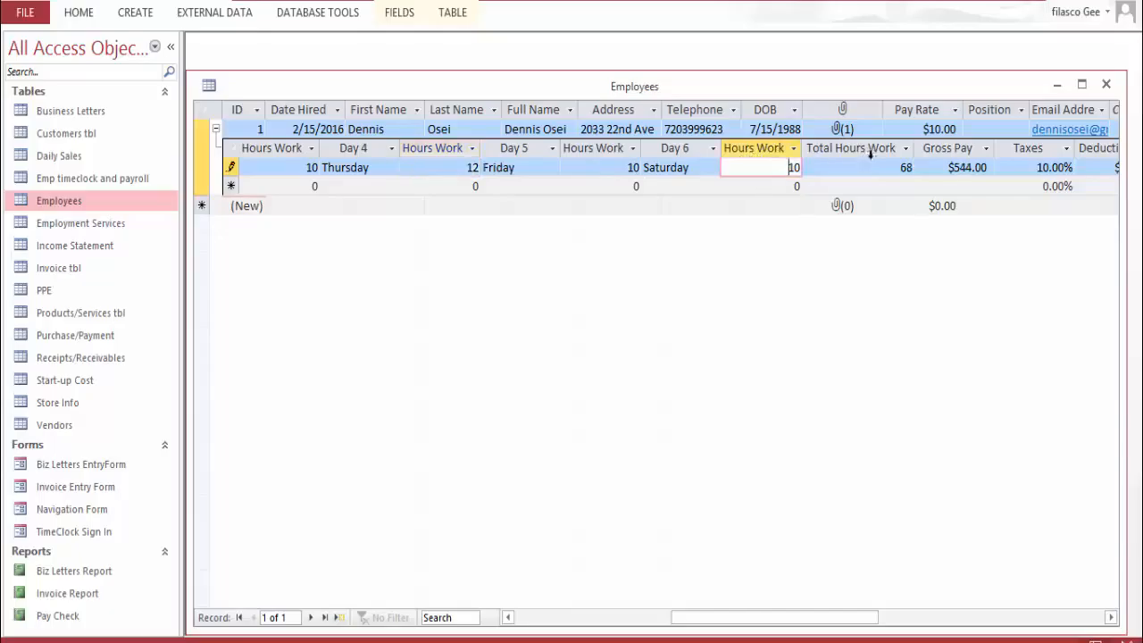
left_click(969, 167)
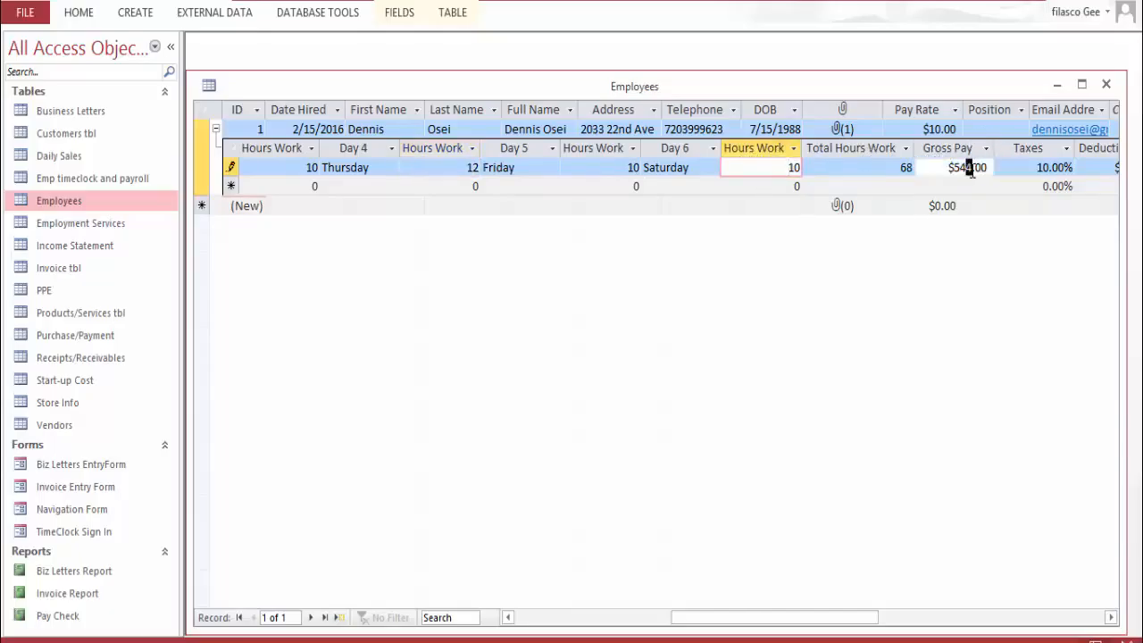
Set the hours worked for Day 6 (Saturday) to 12 and review the record's columns from Gross Pay through Tax Amount
left_click(795, 167)
left_click(975, 167)
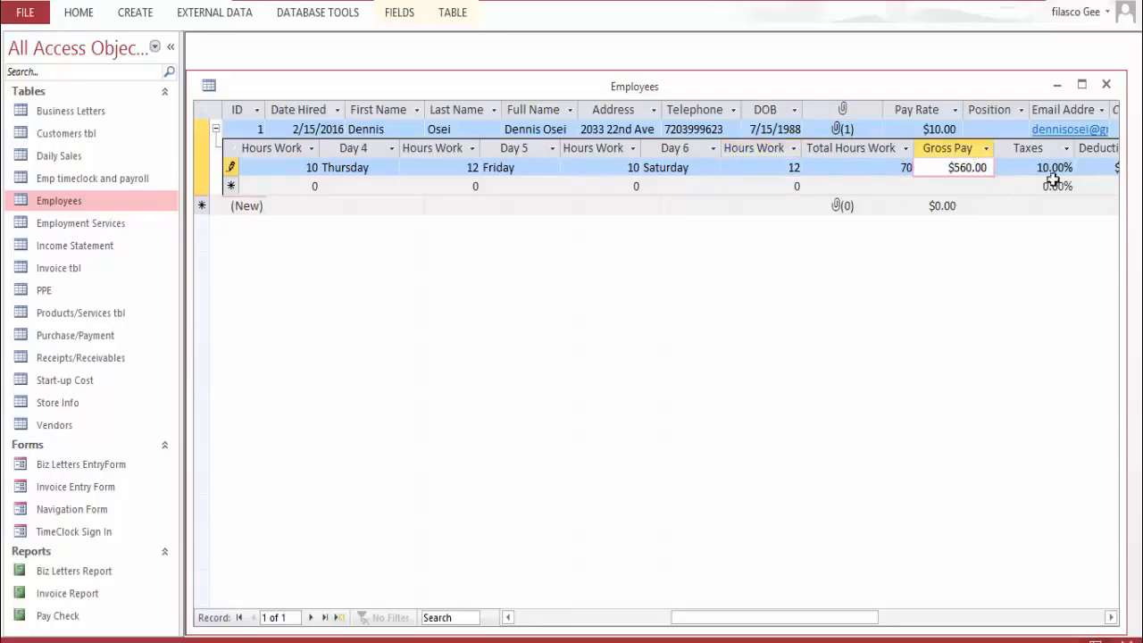
left_click_drag(797, 622, 925, 616)
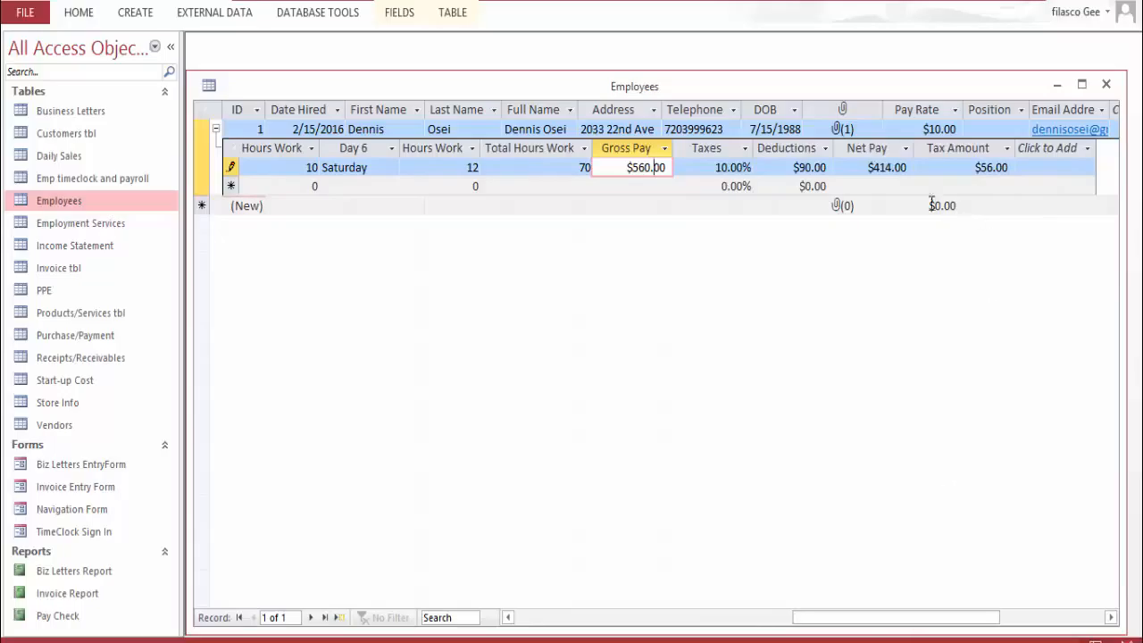
Set Deductions to $100.00 in the employee's payroll record and check Net Pay, Tax Amount and Gross Pay
left_click(880, 168)
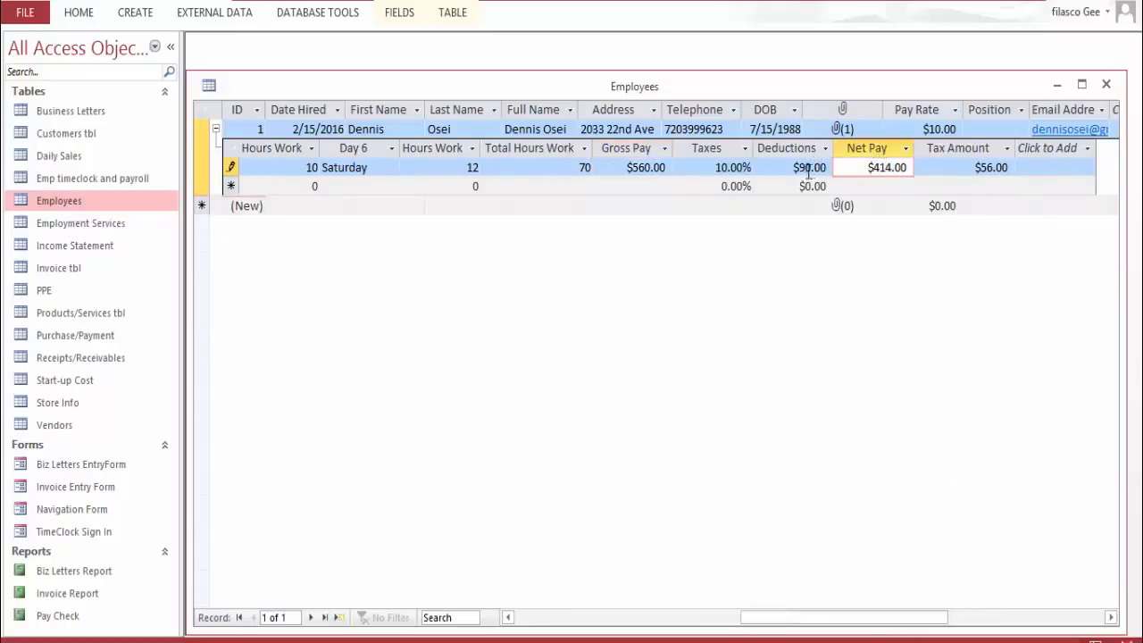
double_click(812, 169)
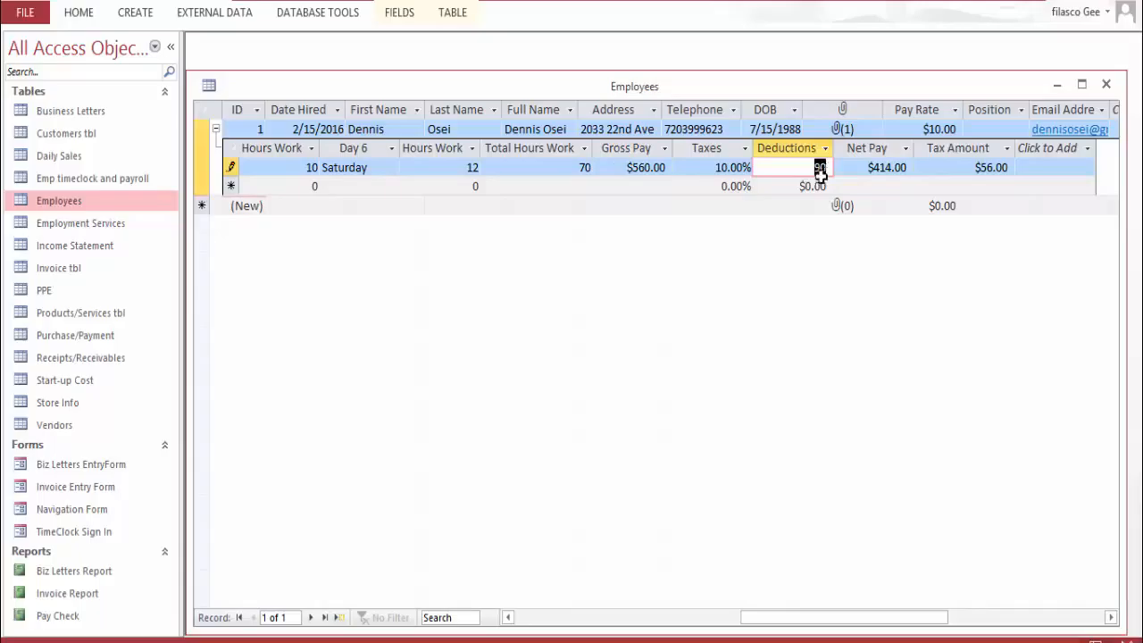
type("100")
key("Tab")
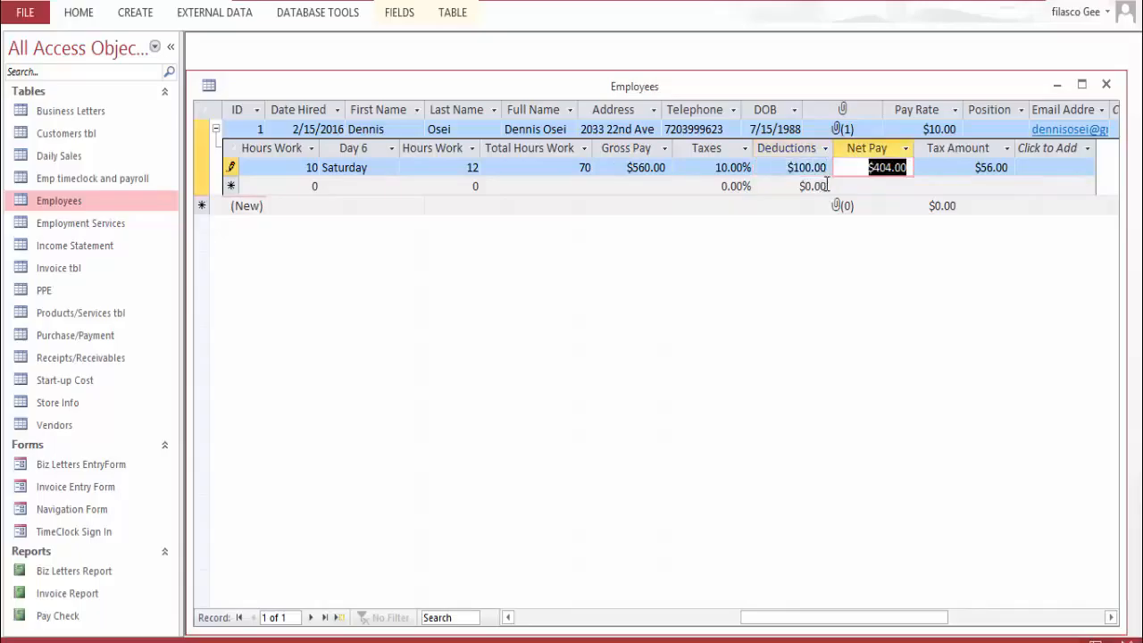
left_click(952, 184)
left_click(980, 165)
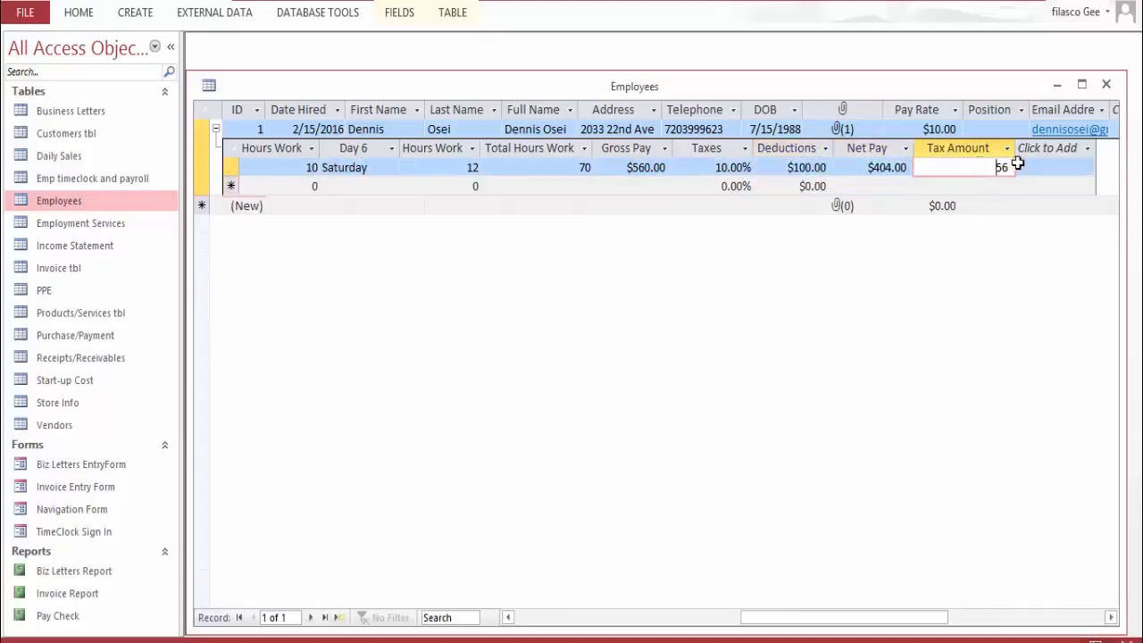
left_click(1030, 167)
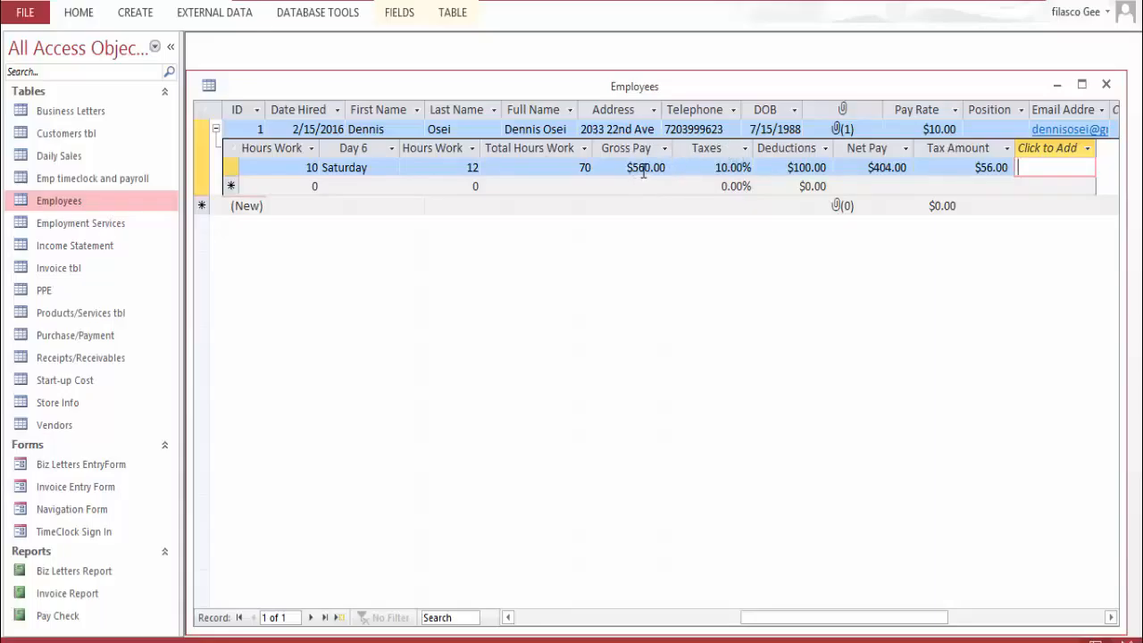
left_click_drag(643, 173, 679, 170)
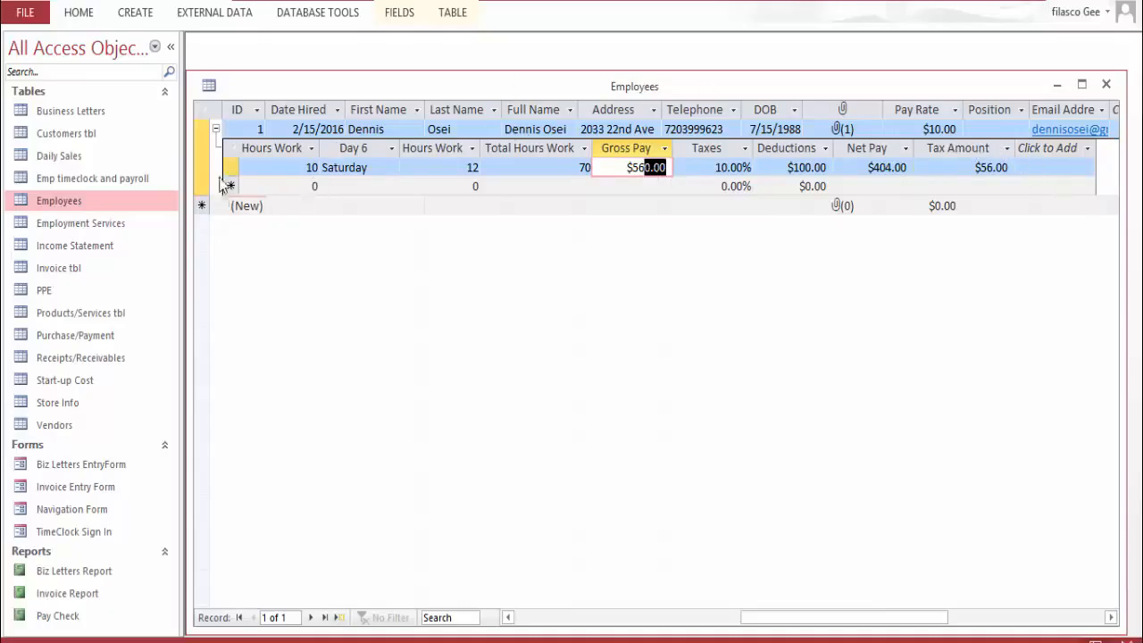
Collapse the employee's payroll records and review the Employees table's Date Hired, Full Name and Address columns
left_click(215, 129)
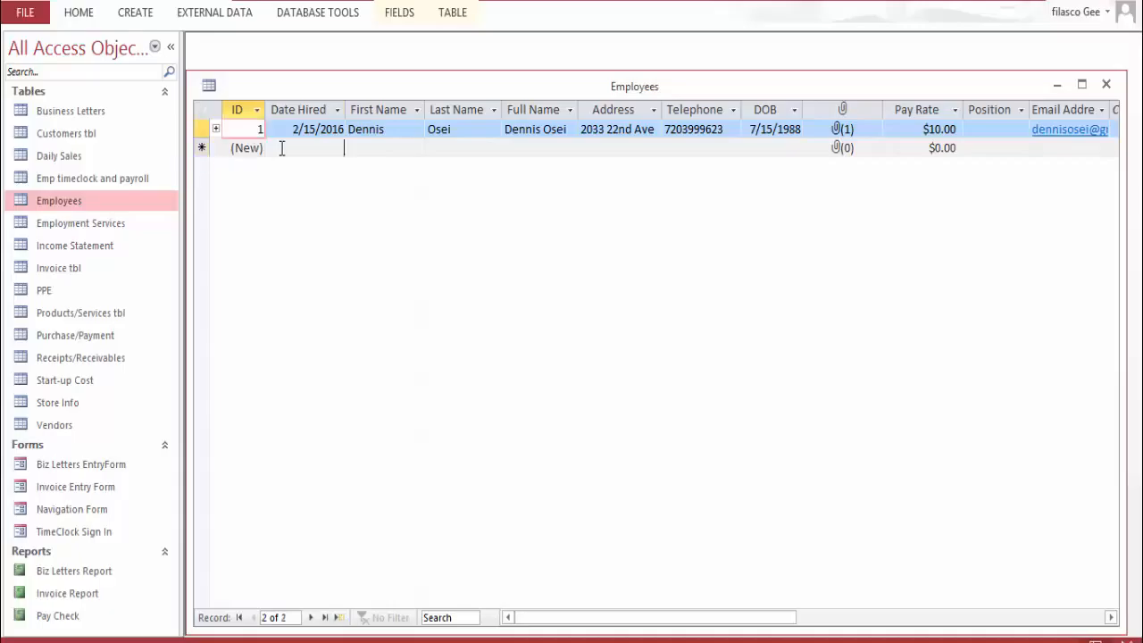
left_click(282, 148)
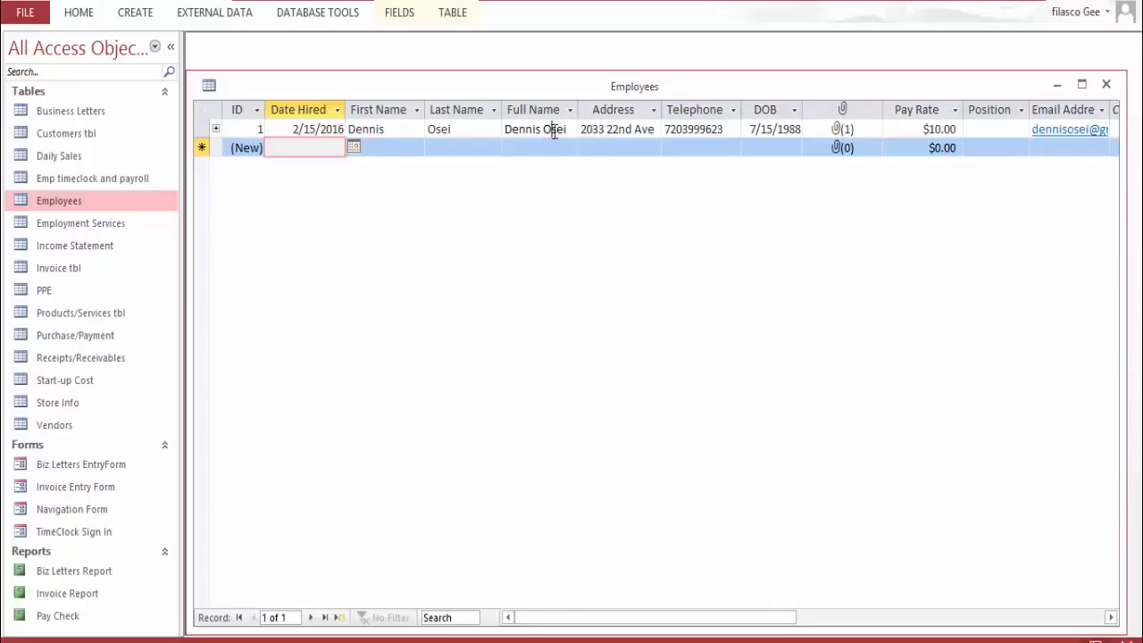
left_click(554, 128)
left_click_drag(610, 132, 661, 131)
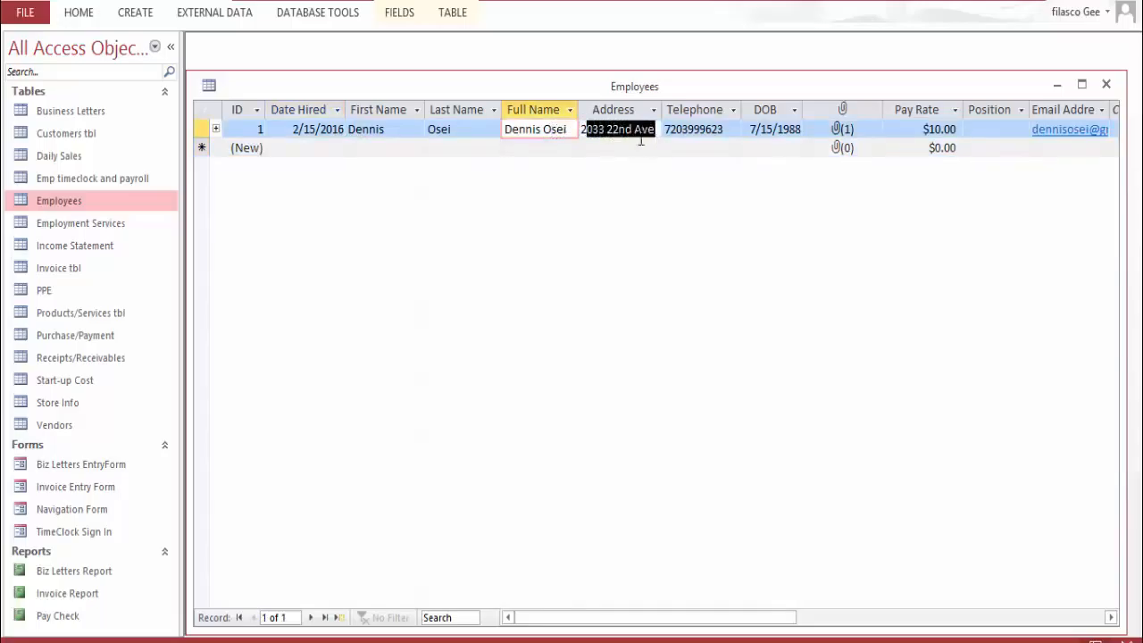
left_click(290, 129)
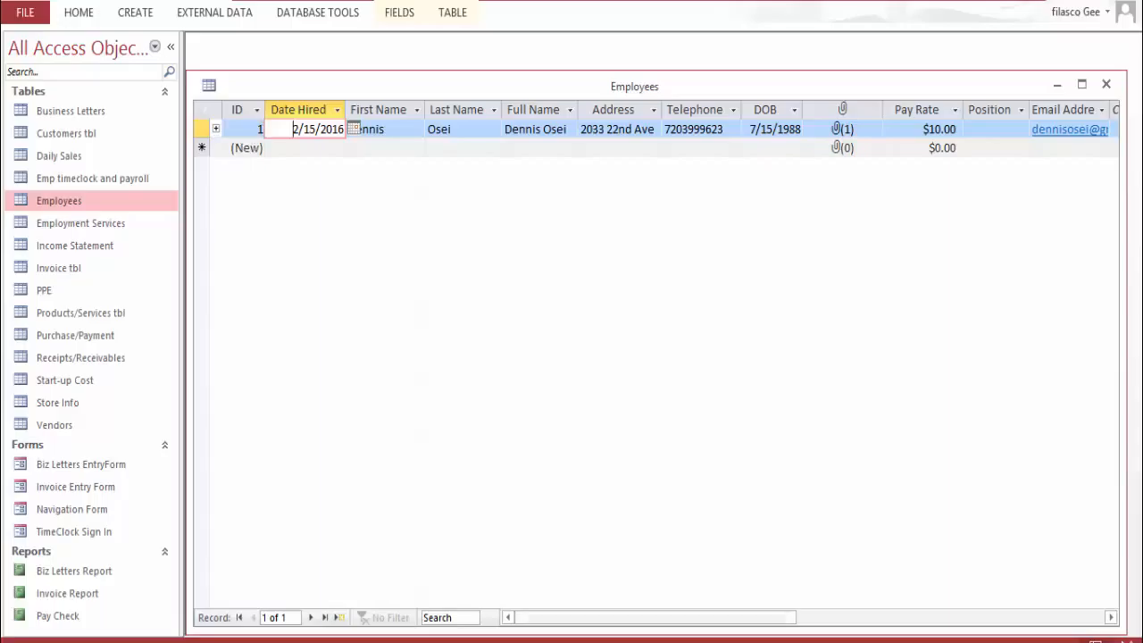
Show the Employees table's design, examine the calculated Full Name field's expression in the Expression Builder, and close the builder without changes
left_click(1125, 641)
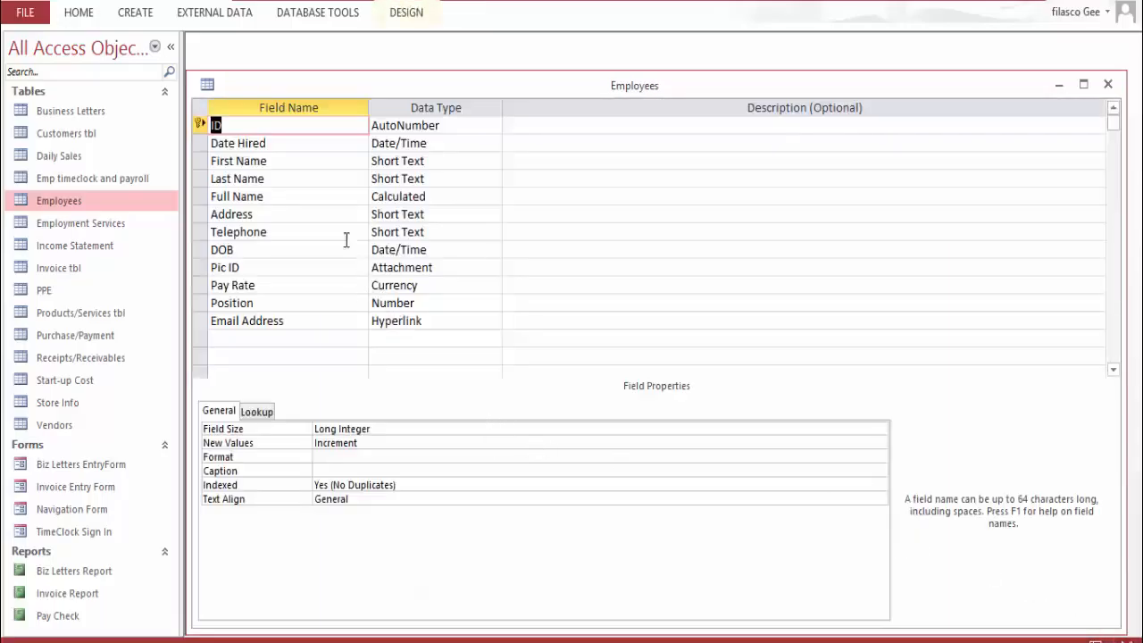
left_click(442, 198)
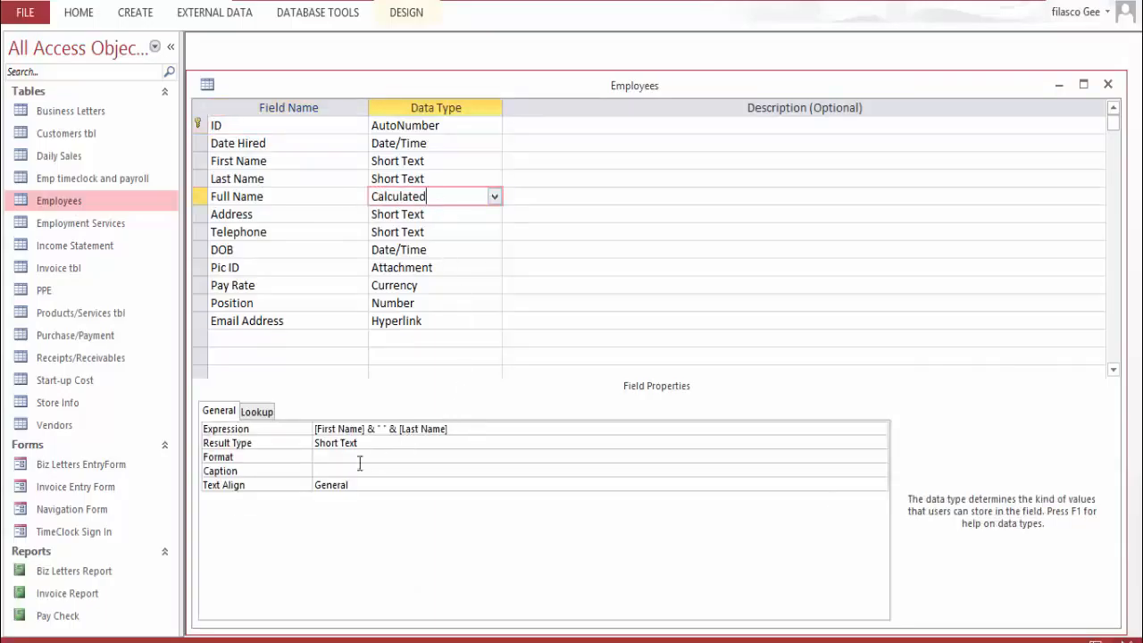
left_click(463, 428)
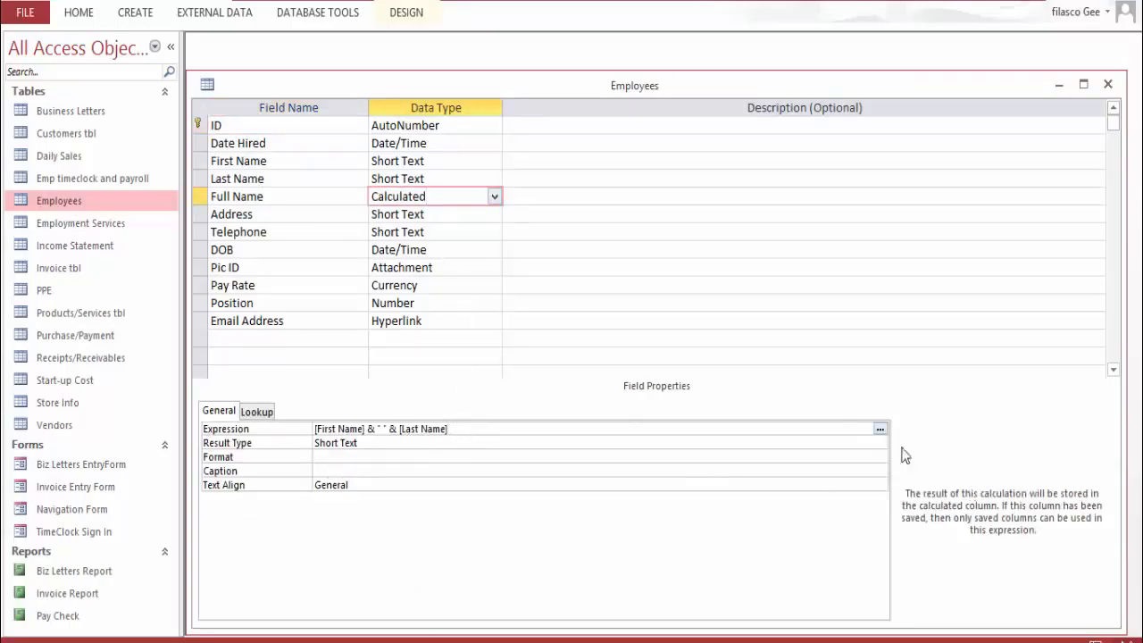
left_click(880, 430)
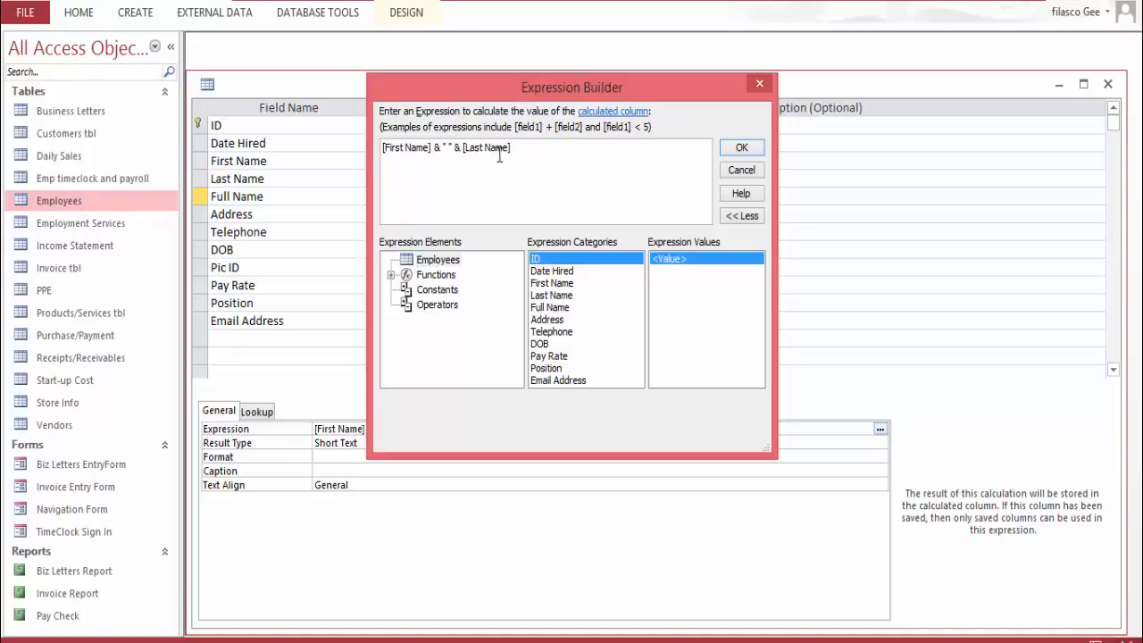
left_click_drag(525, 148, 391, 149)
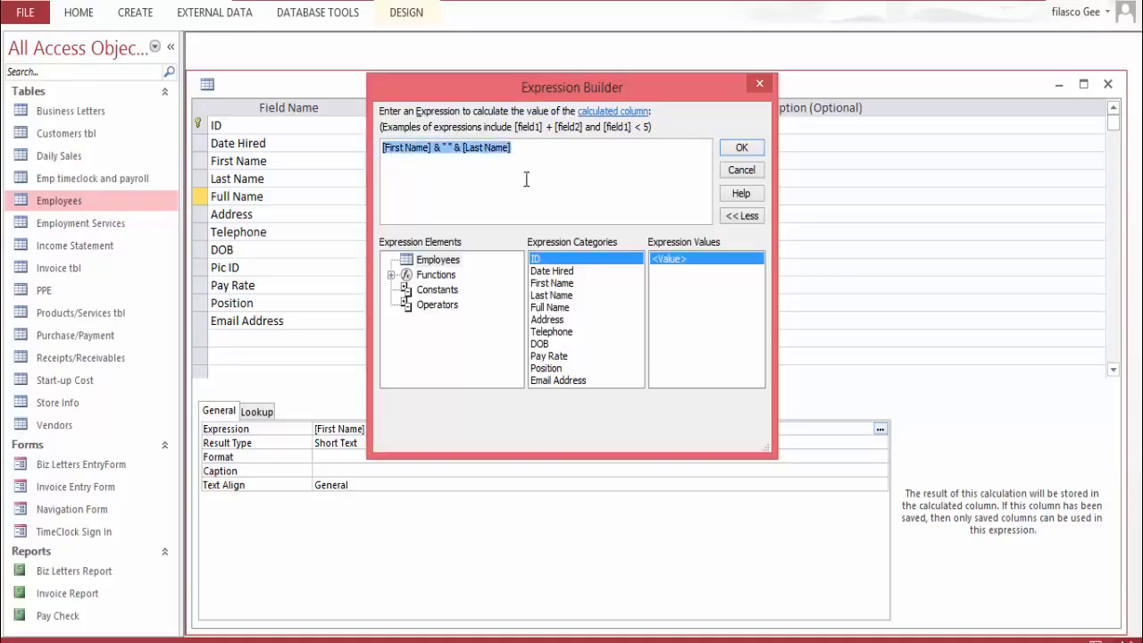
left_click_drag(526, 180, 379, 175)
left_click(431, 186)
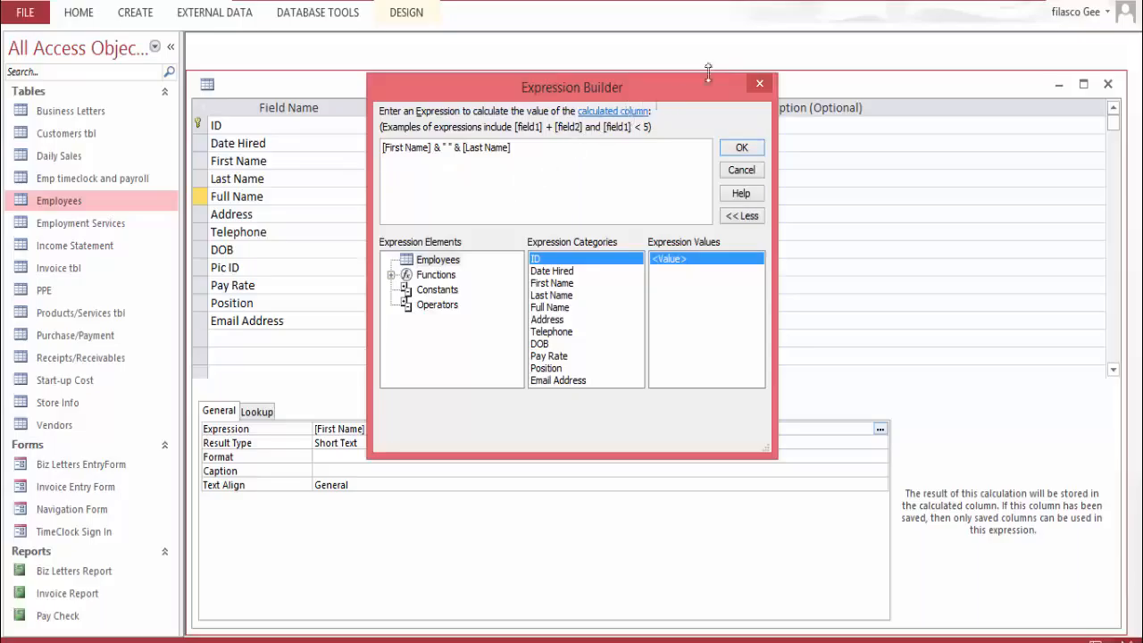
left_click(759, 83)
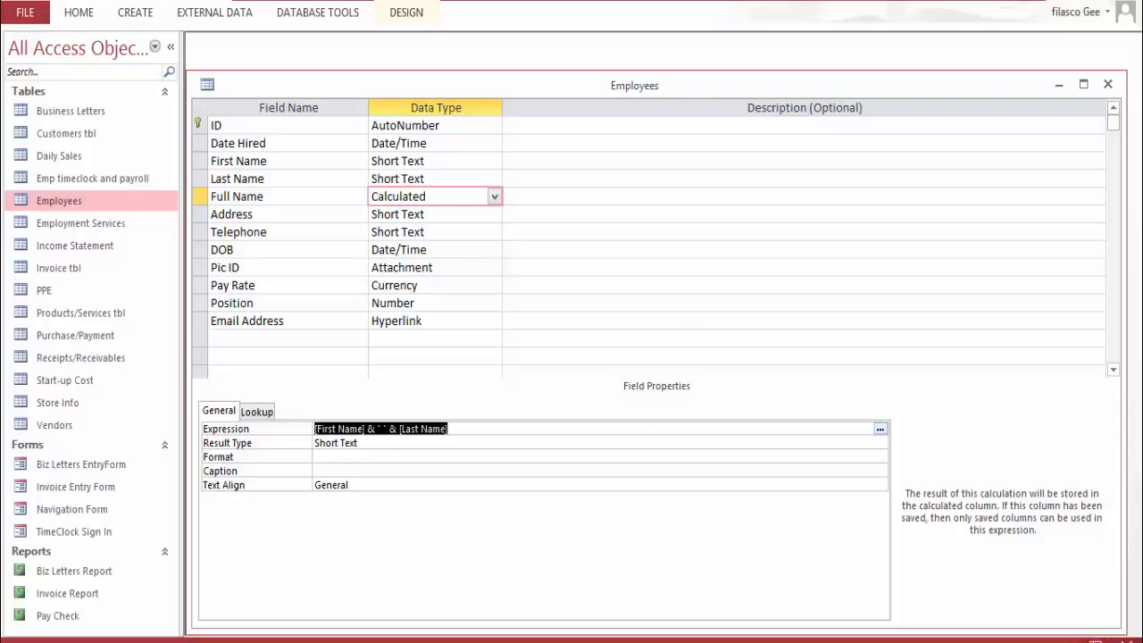
Return the Employees table to its datasheet and start a new employee record with Date Hired 3/12/2016
left_click(1095, 641)
left_click(547, 383)
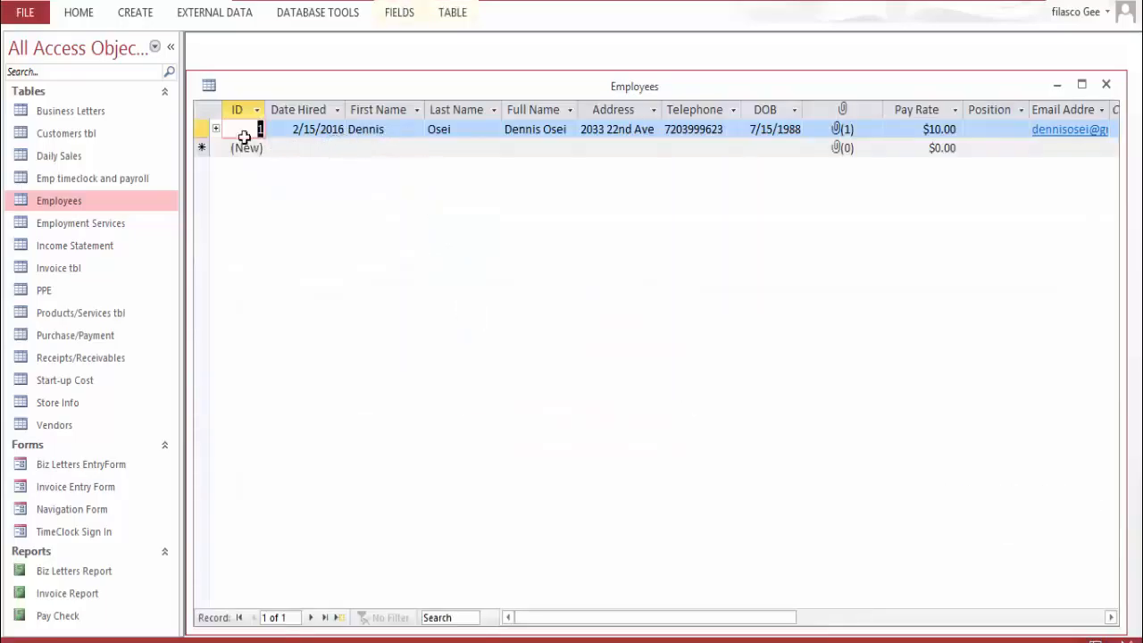
left_click(277, 149)
left_click(354, 147)
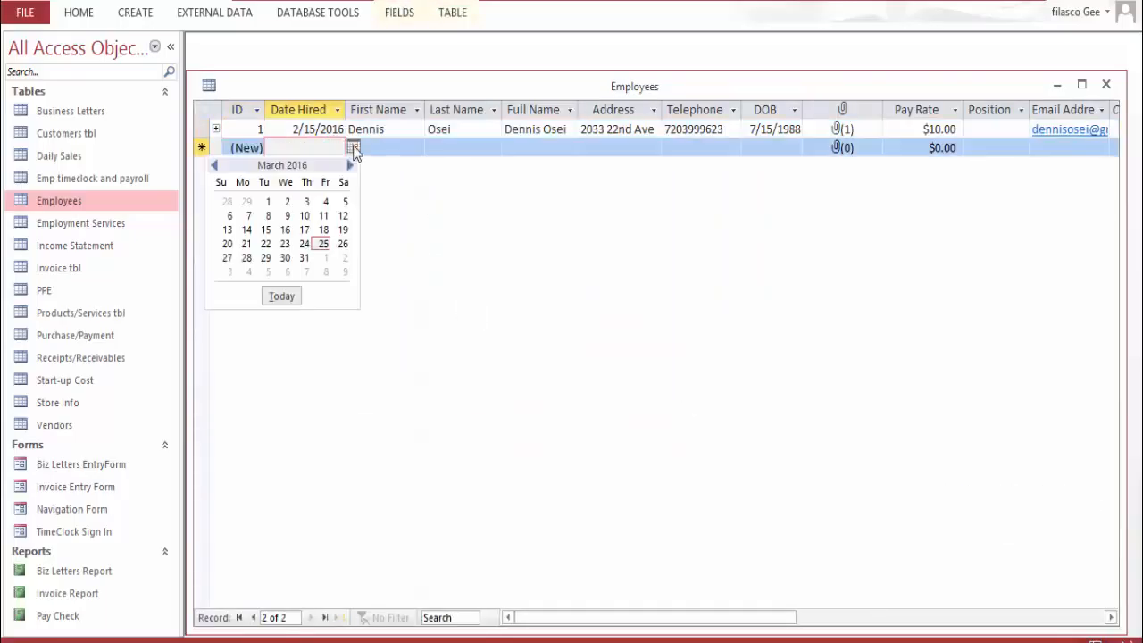
left_click(344, 217)
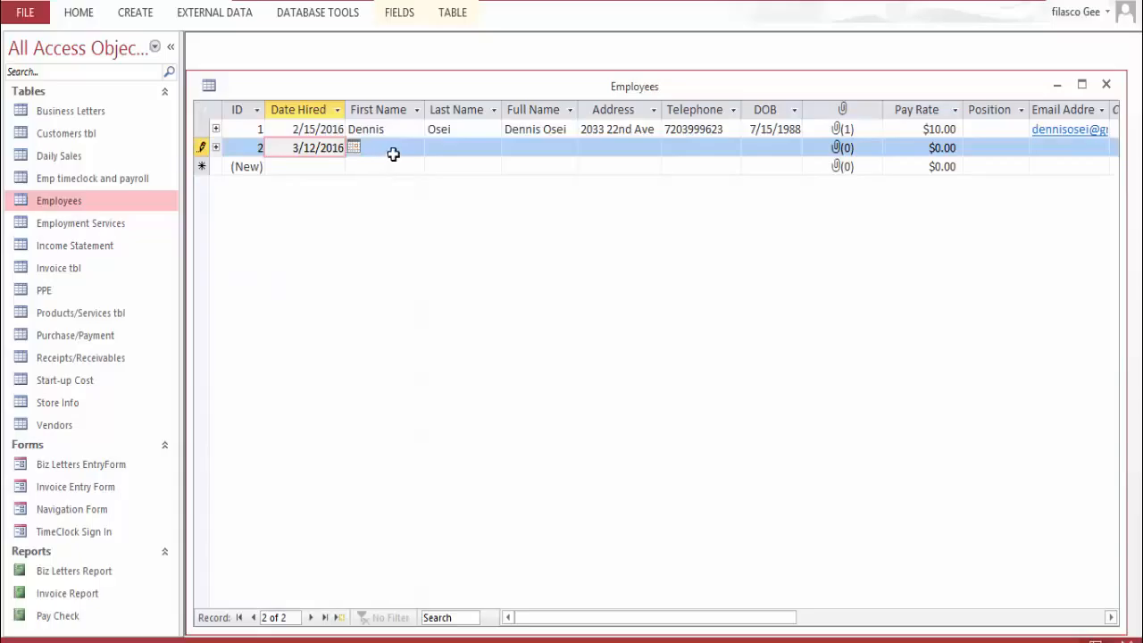
Enter the new employee's first name and last name and check the calculated Full Name
left_click(393, 149)
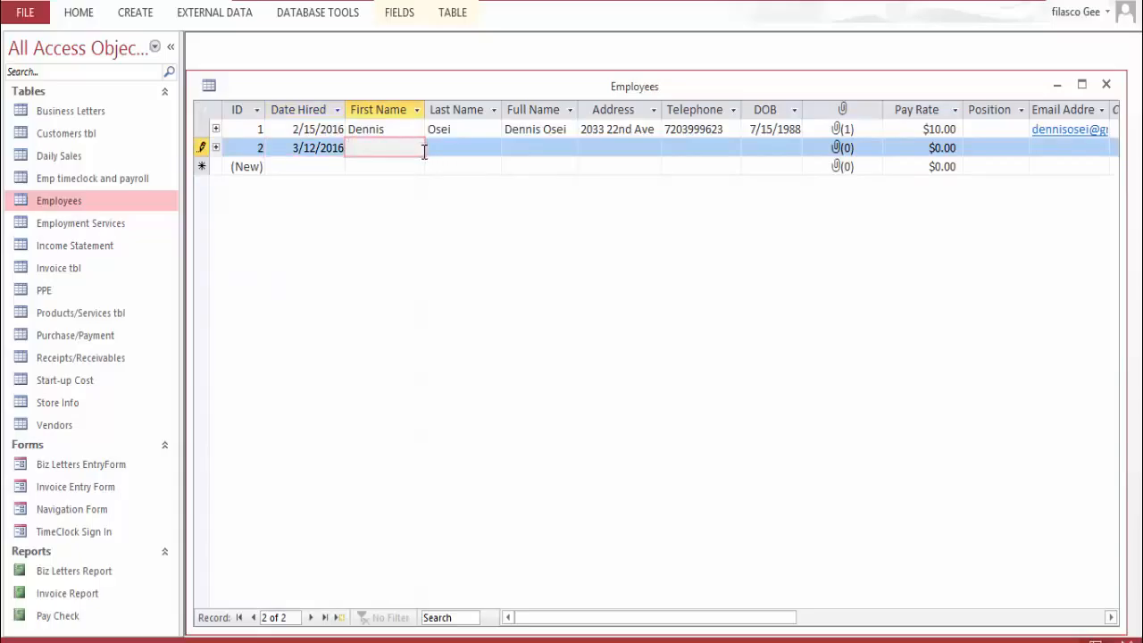
type("James B")
key("Tab")
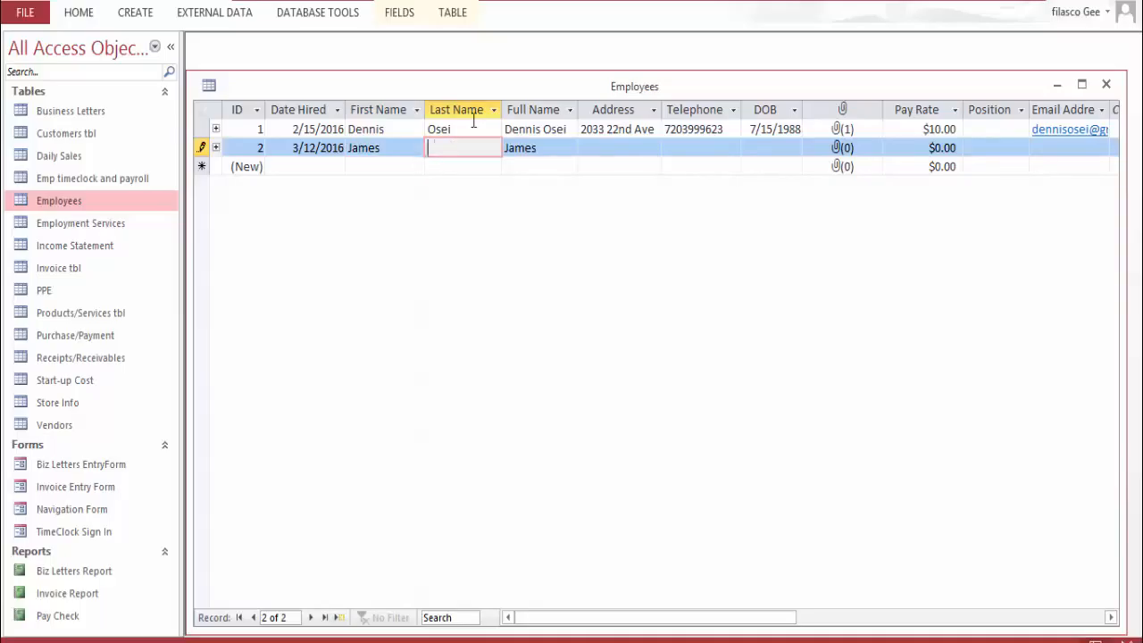
type("Brown")
key("Tab")
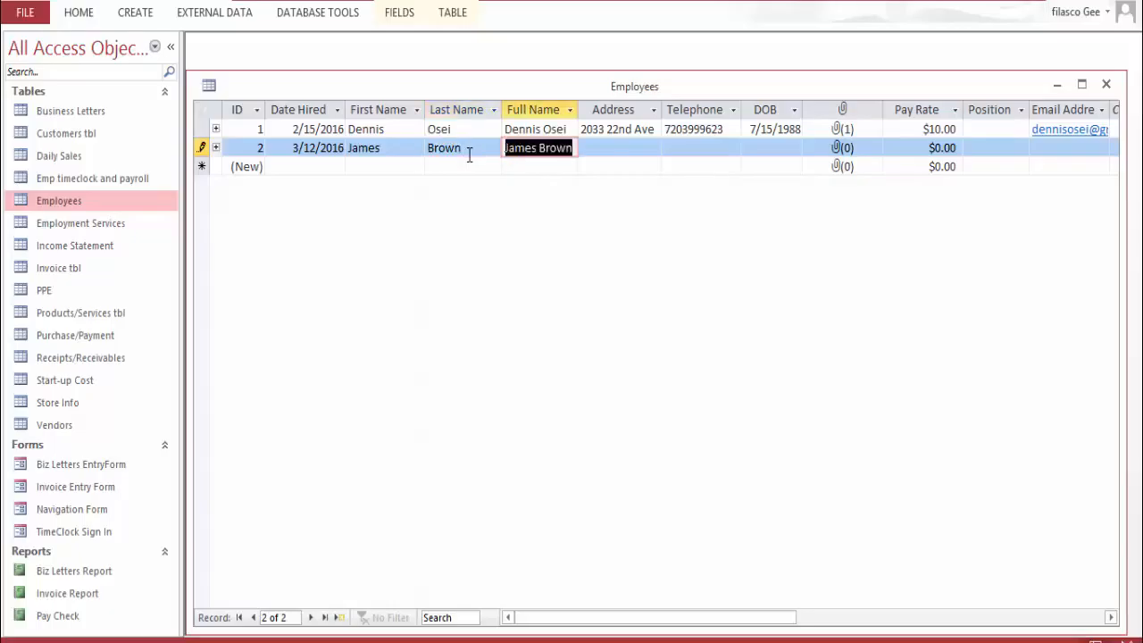
key("Tab")
left_click(525, 147)
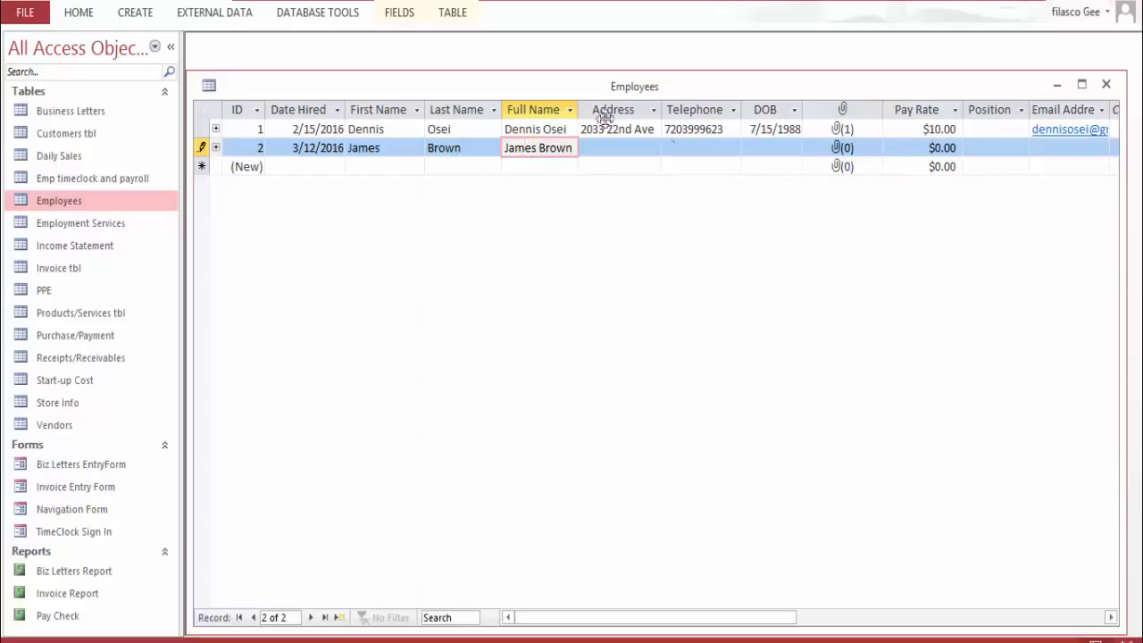
left_click(856, 167)
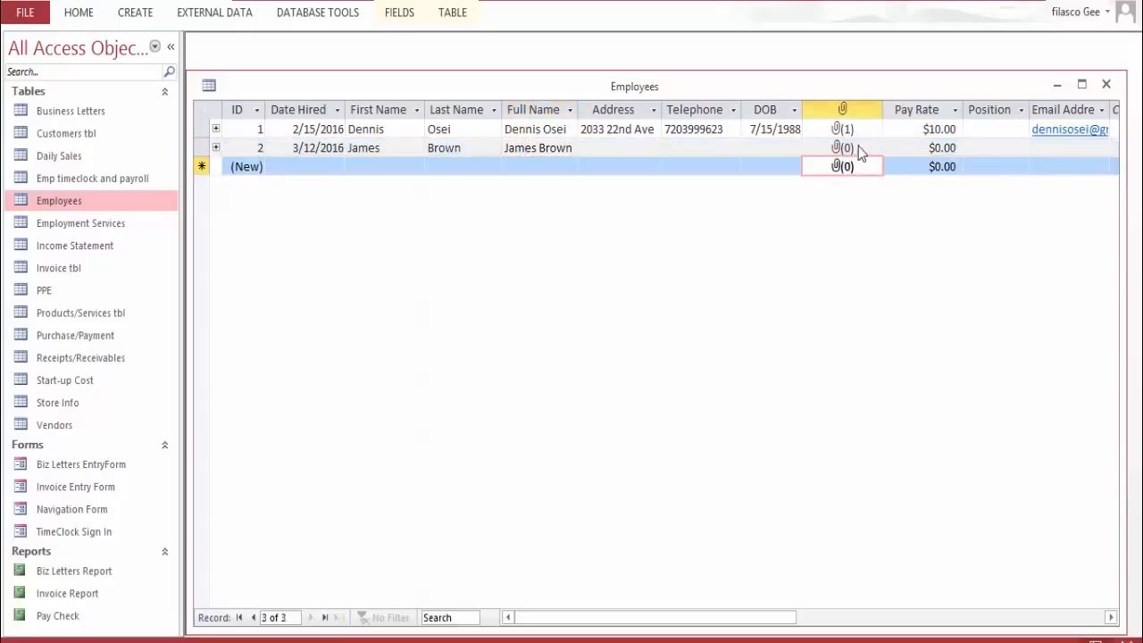
left_click(855, 148)
right_click(855, 154)
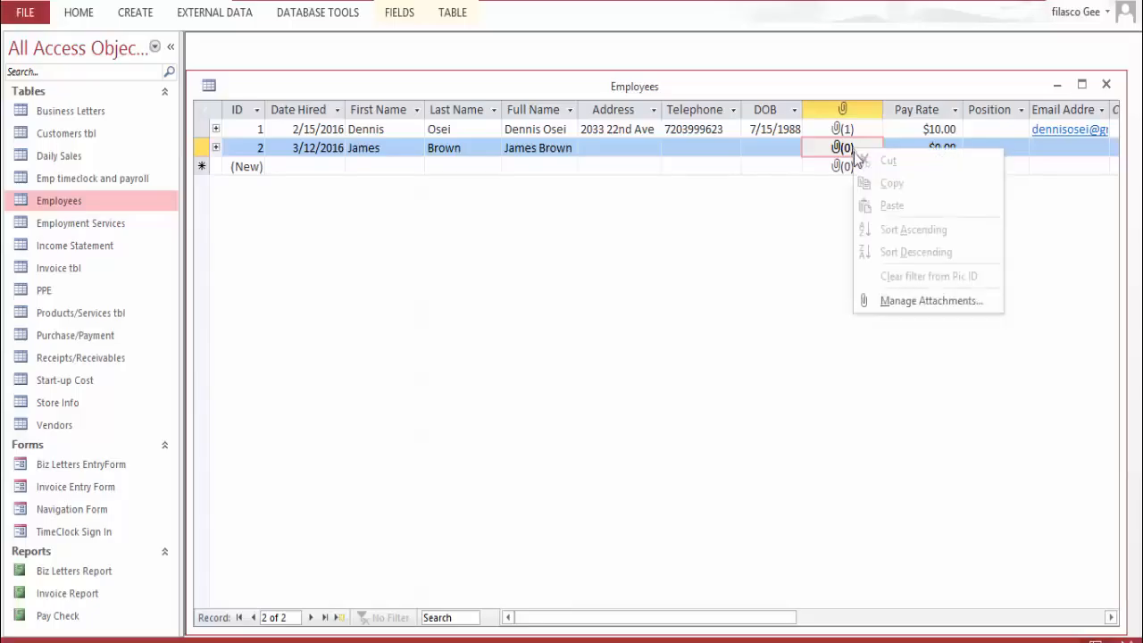
left_click(903, 302)
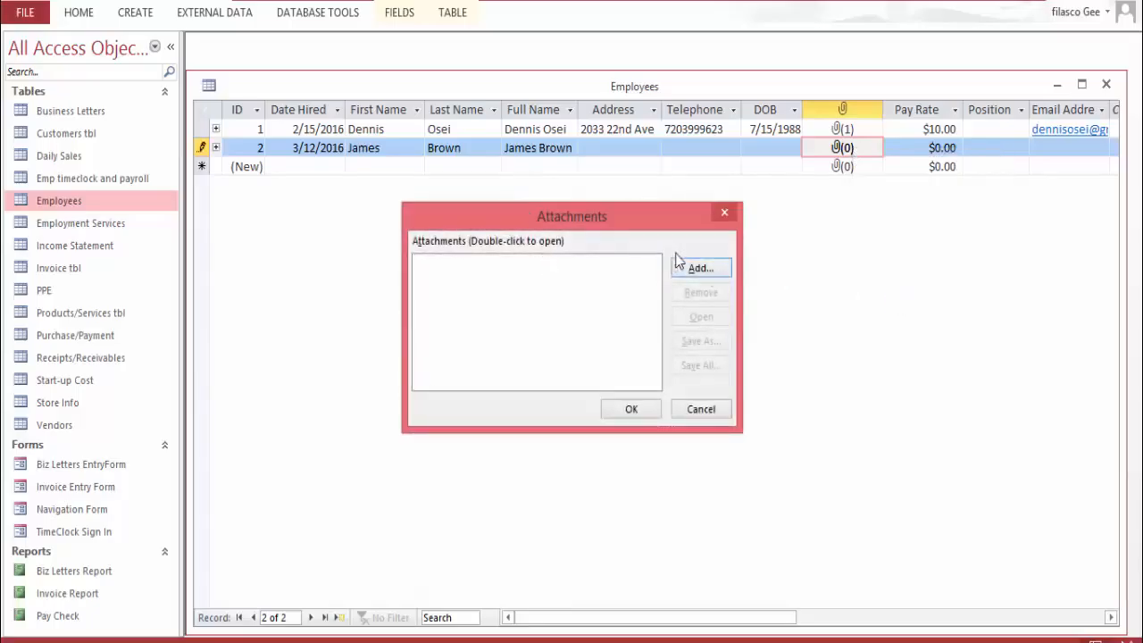
left_click(701, 269)
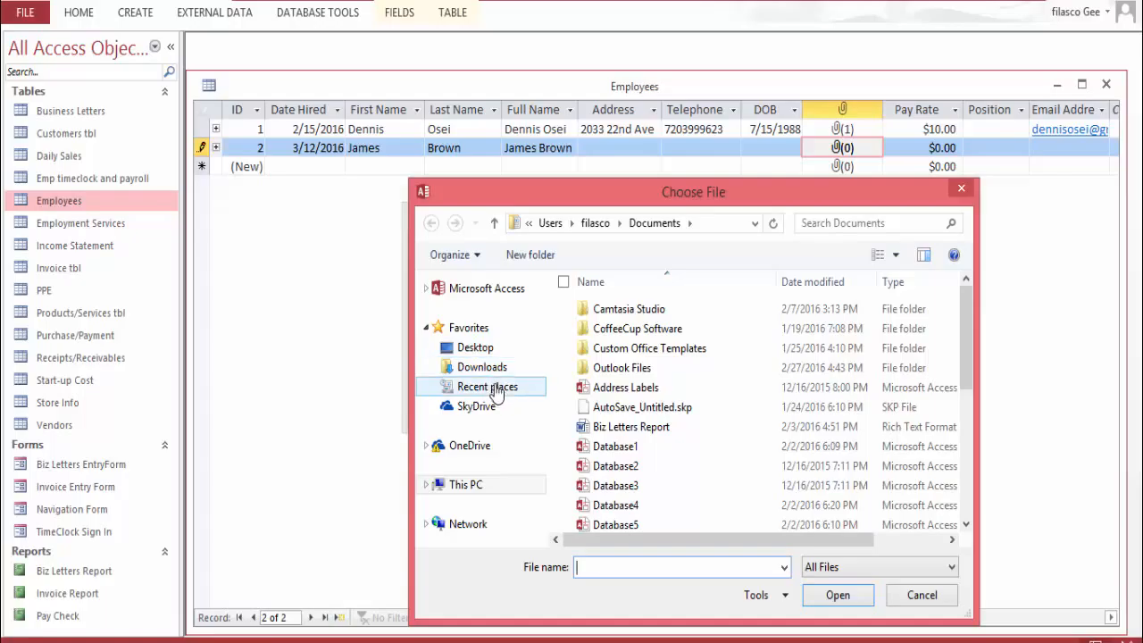
left_click(478, 348)
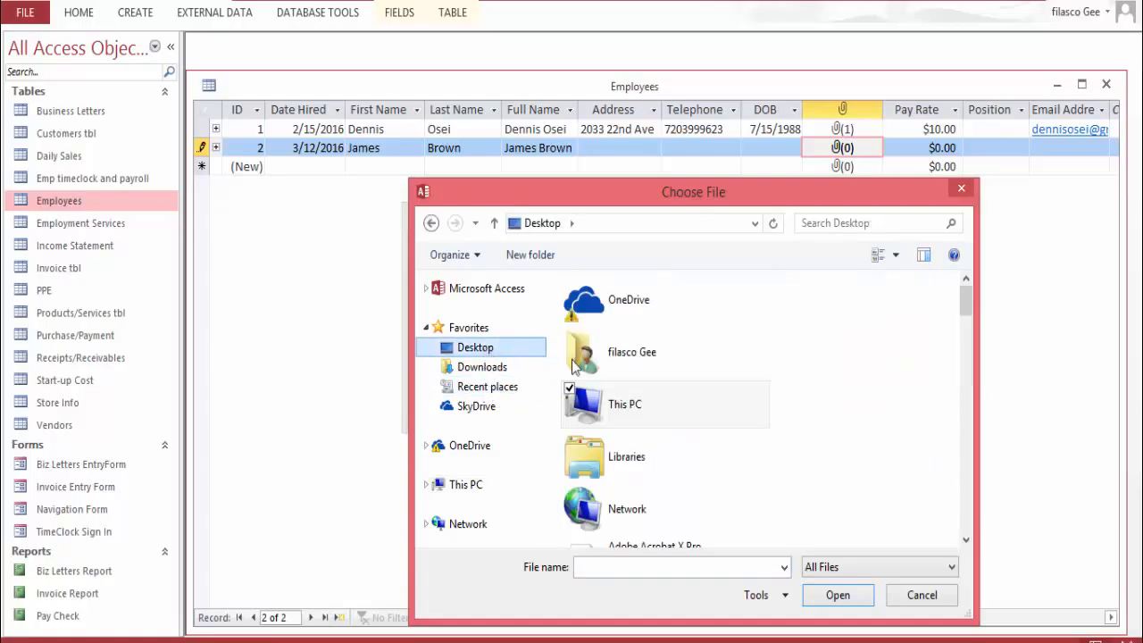
left_click(650, 403)
double_click(650, 412)
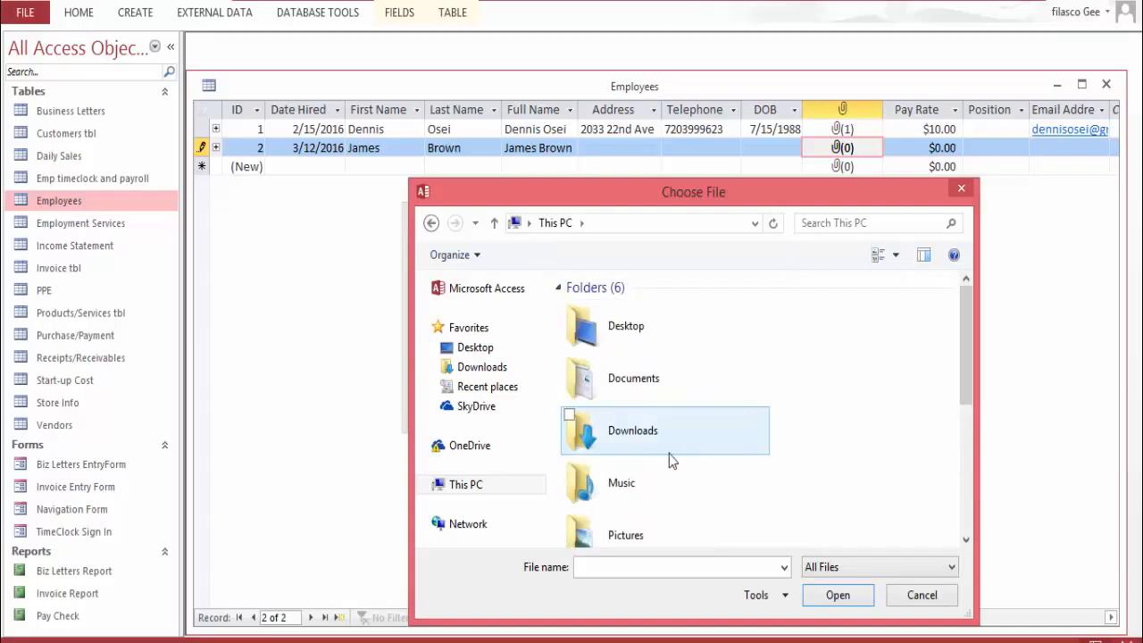
left_click(640, 530)
double_click(640, 527)
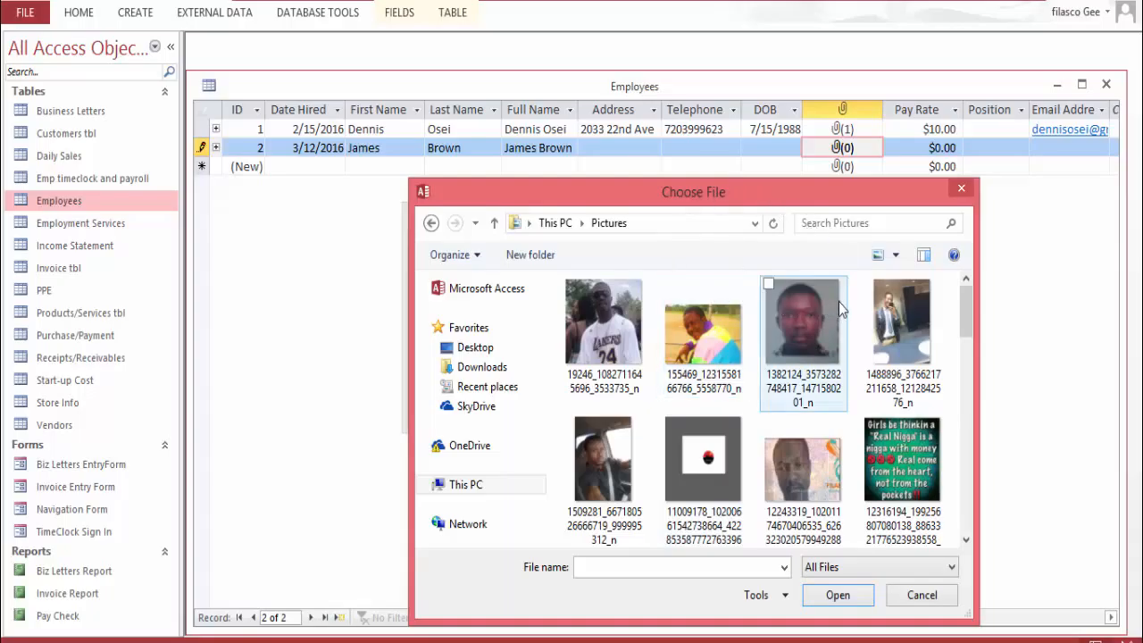
double_click(808, 342)
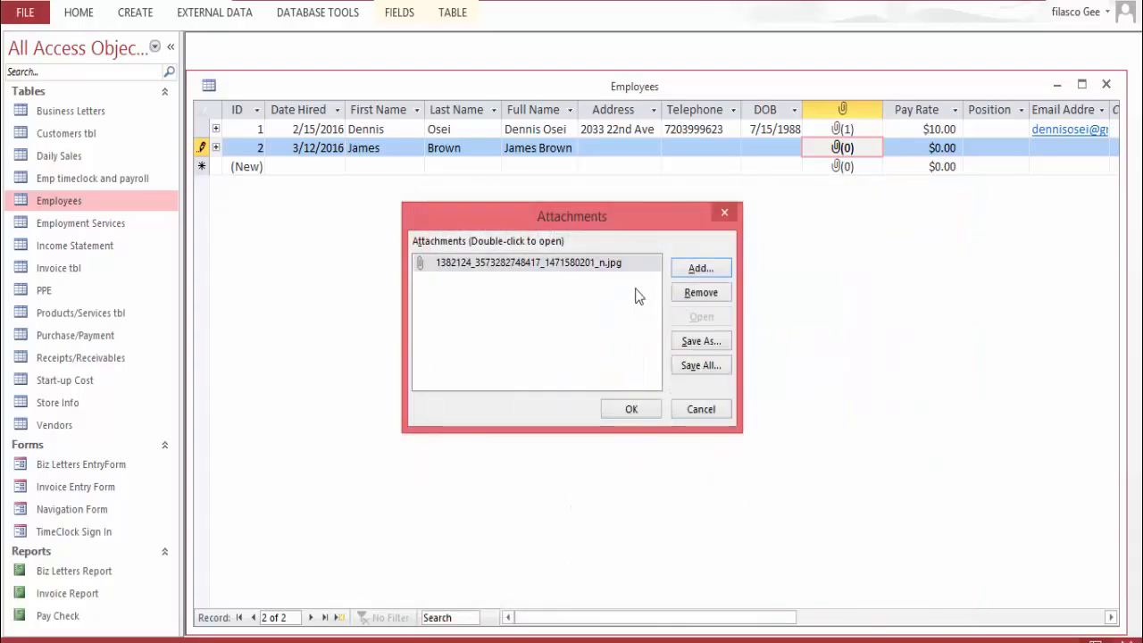
left_click(624, 409)
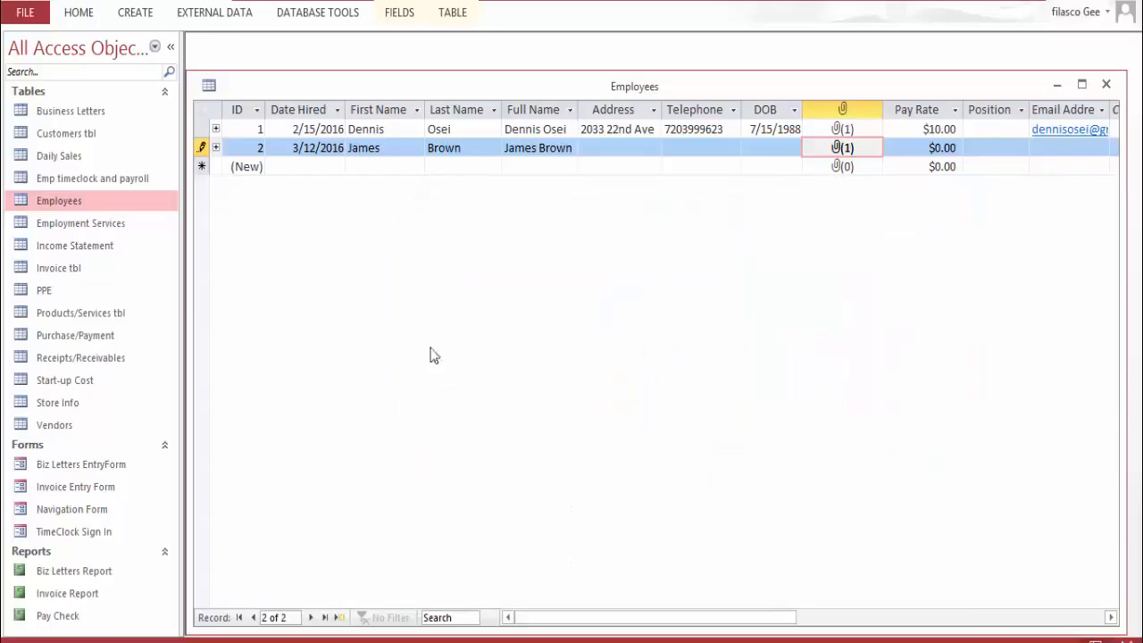
Set the new employee's Pay Rate to $12.00 and check the available choices in the Position field
double_click(958, 147)
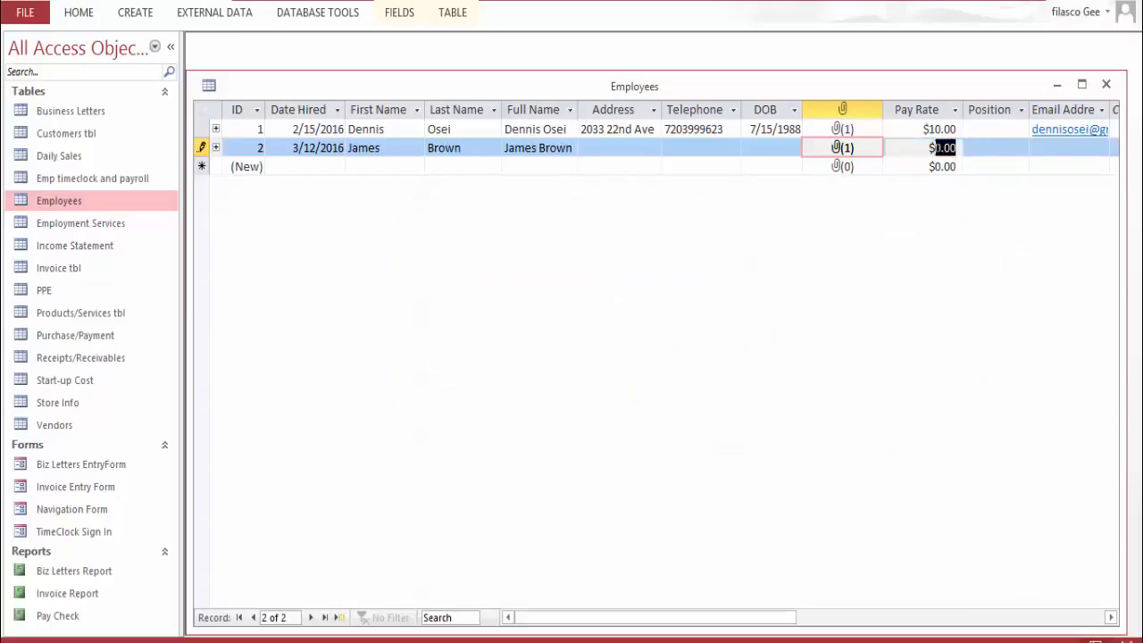
type("12")
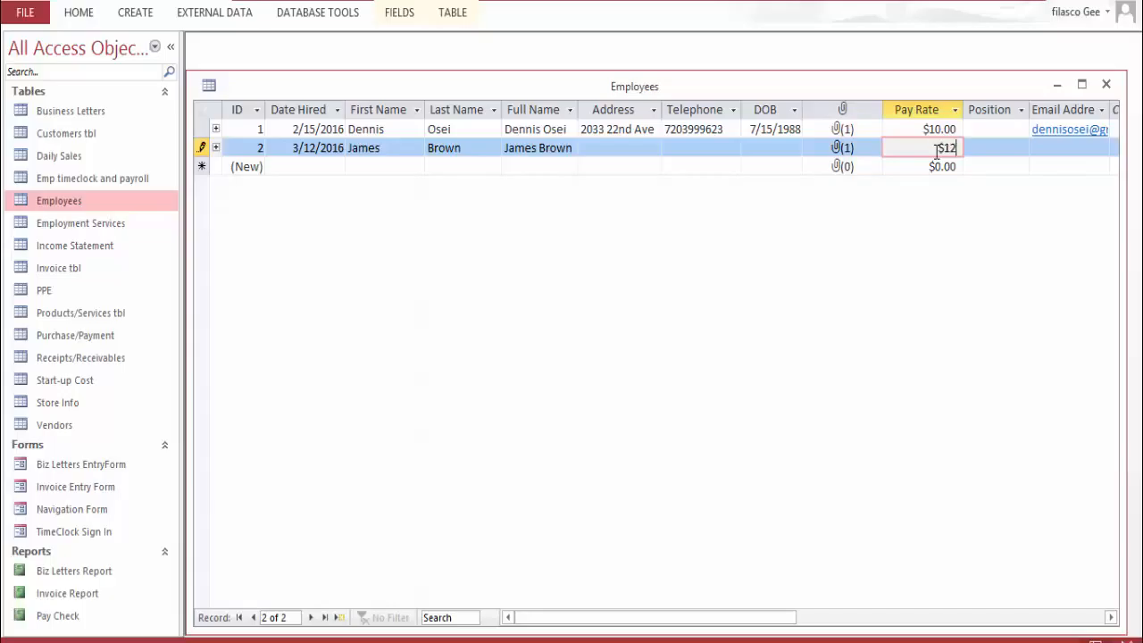
key("Tab")
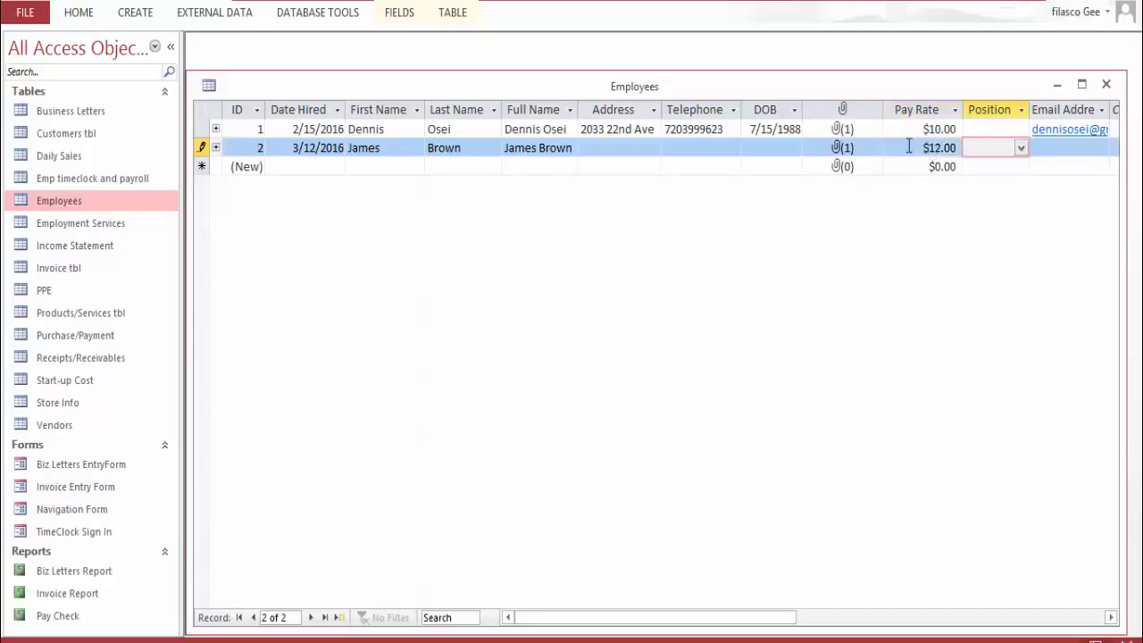
left_click(1025, 150)
left_click(1026, 149)
left_click(1026, 148)
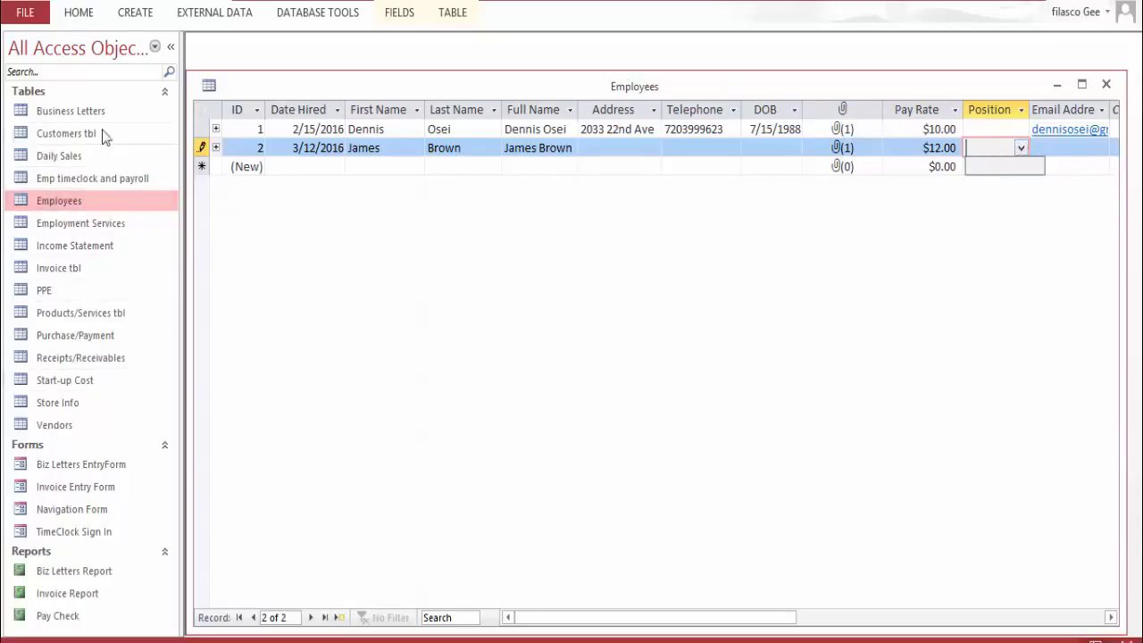
Open the Employment Services table and examine its Title and Requirements fields
double_click(100, 236)
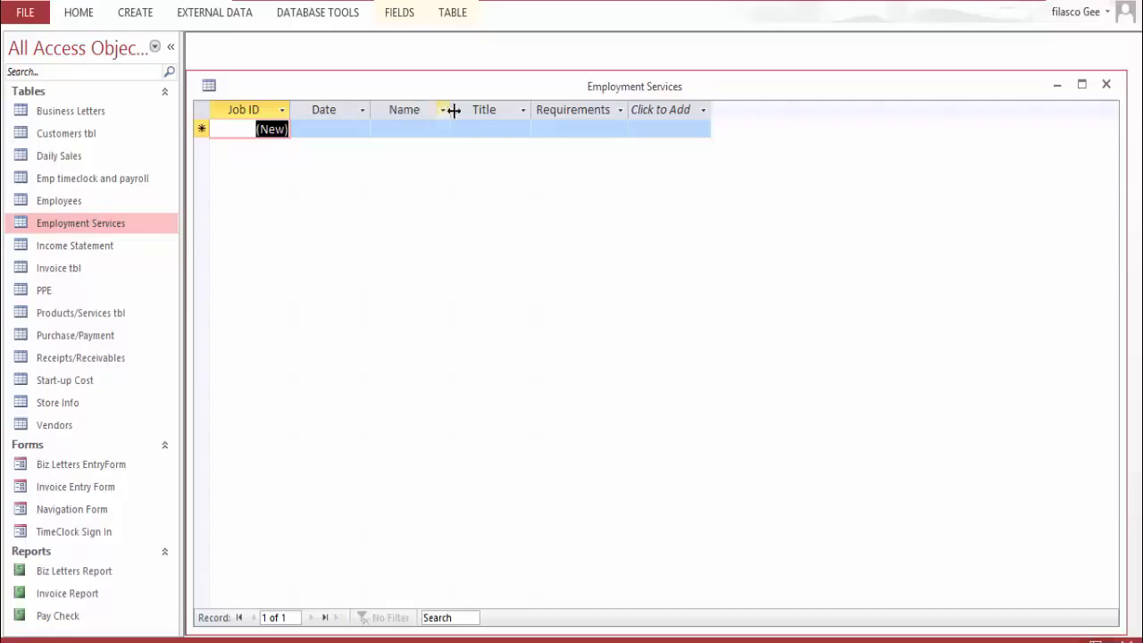
left_click(613, 131)
left_click(528, 129)
left_click(535, 131)
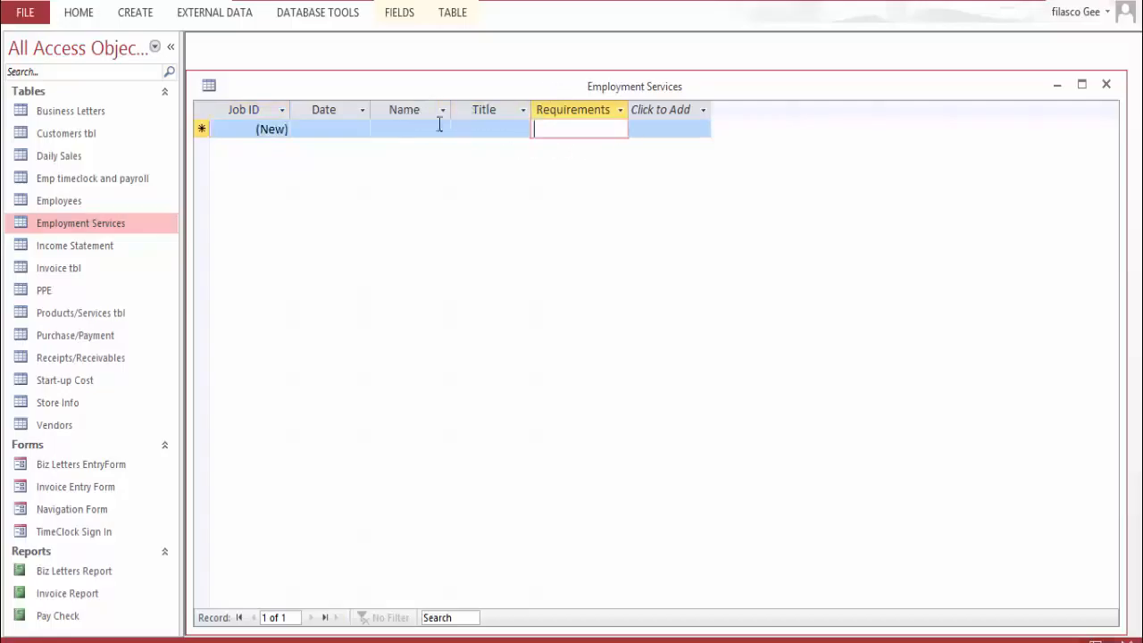
left_click(524, 130)
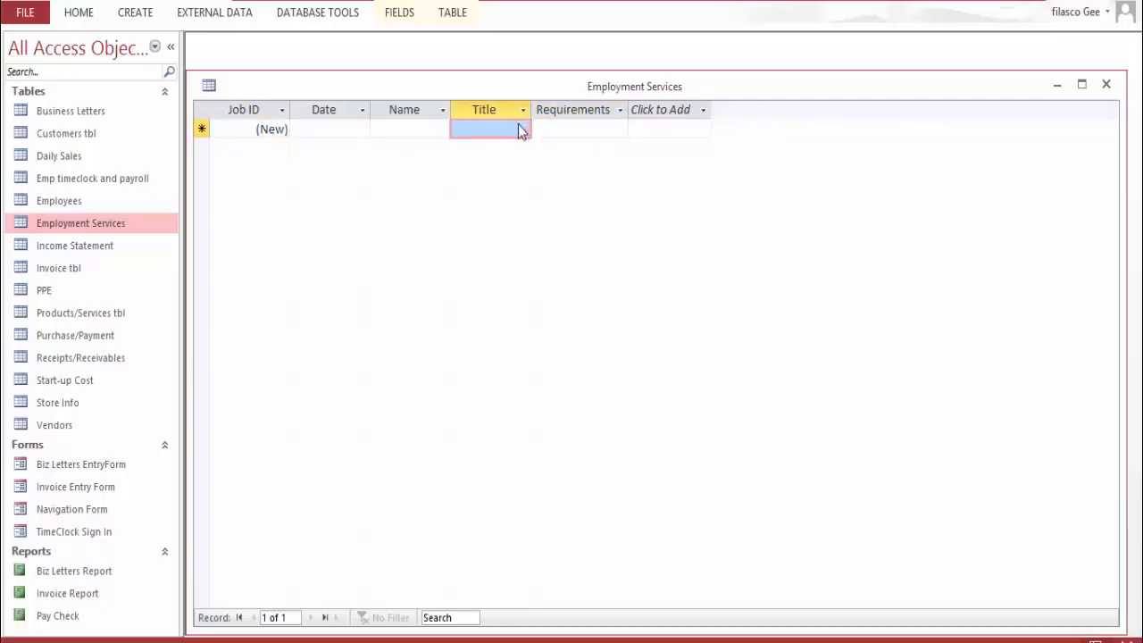
left_click_drag(521, 132, 665, 131)
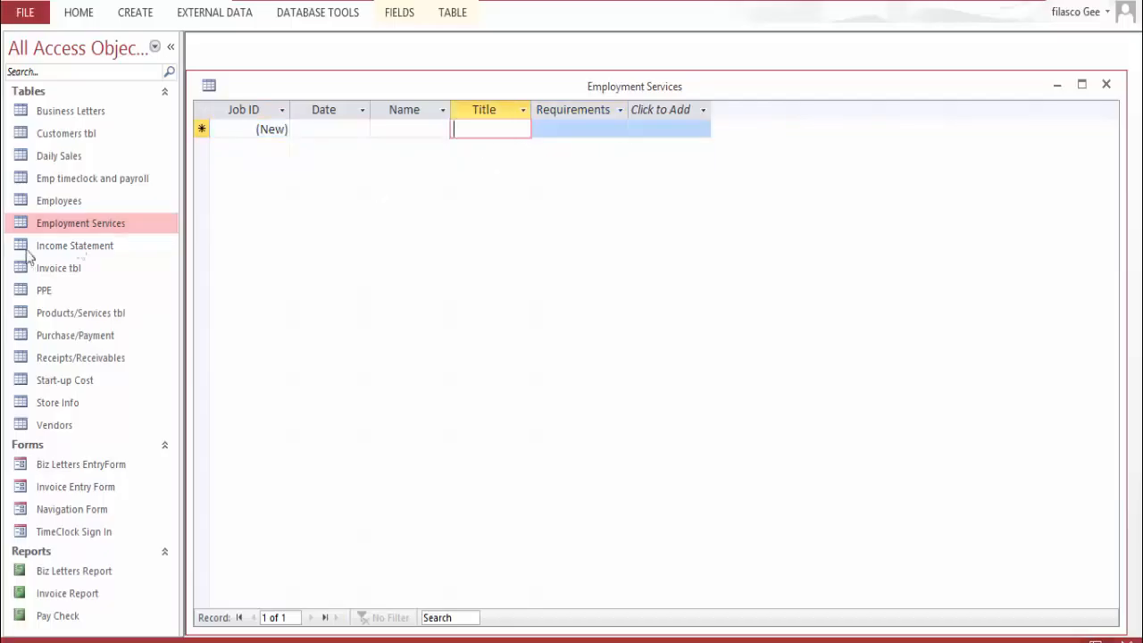
Close and reopen the Employees table, and check the Position choices for the first employee
double_click(57, 202)
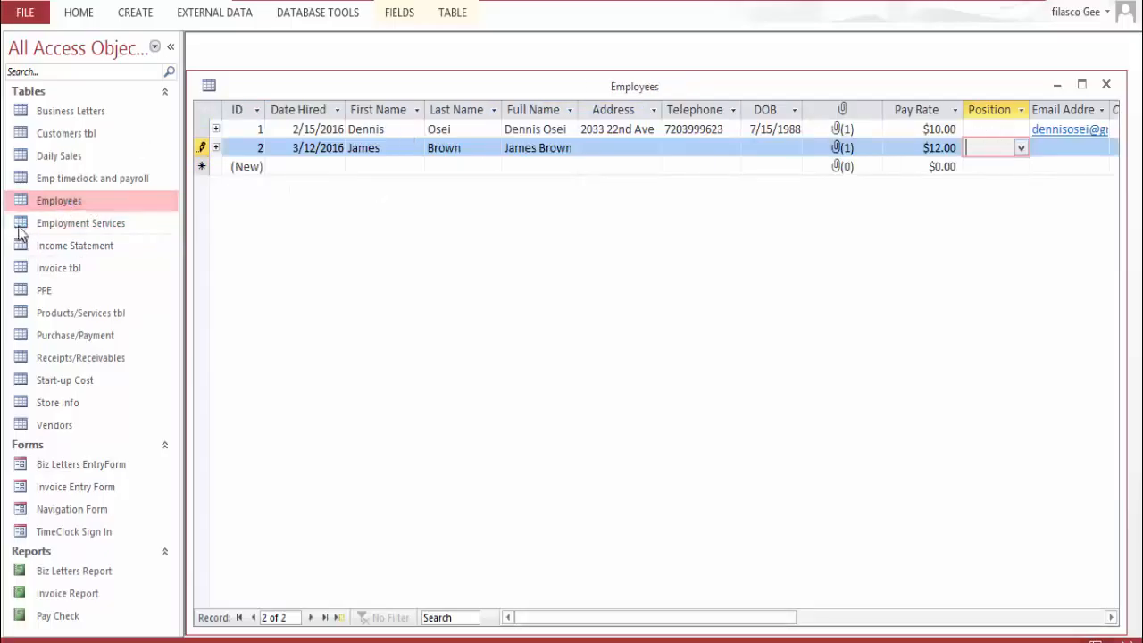
left_click(91, 223)
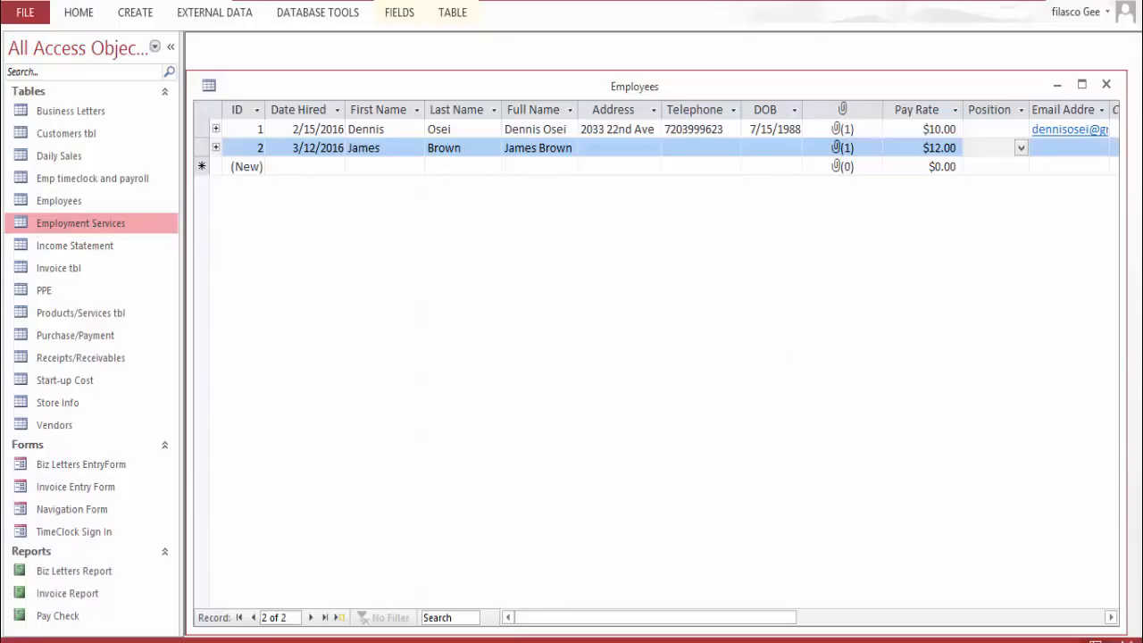
left_click(1105, 84)
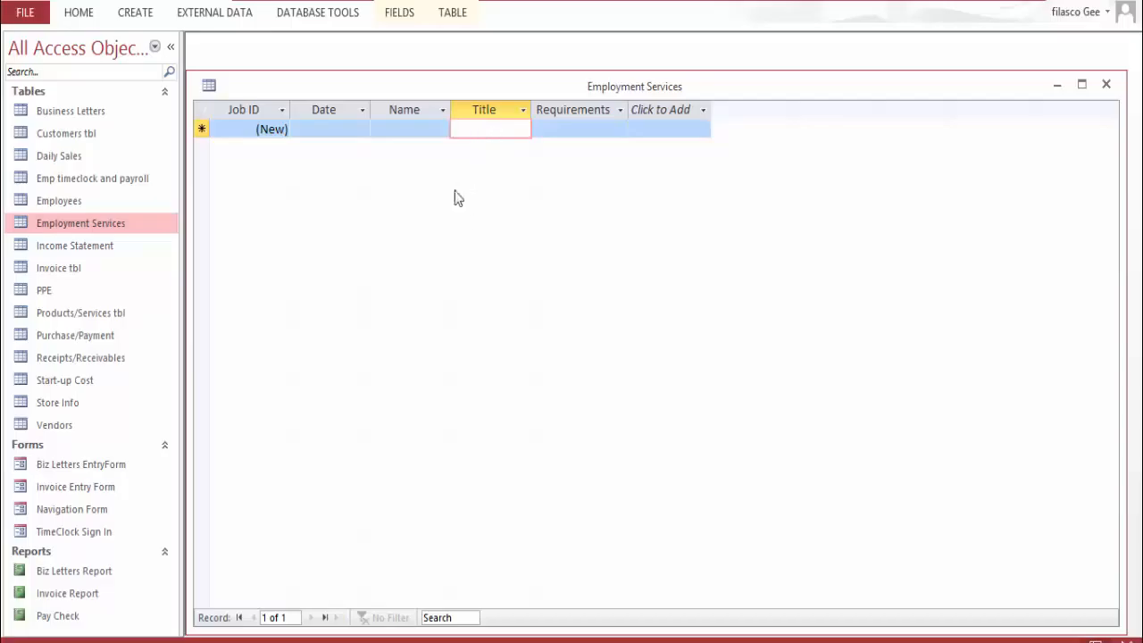
double_click(81, 200)
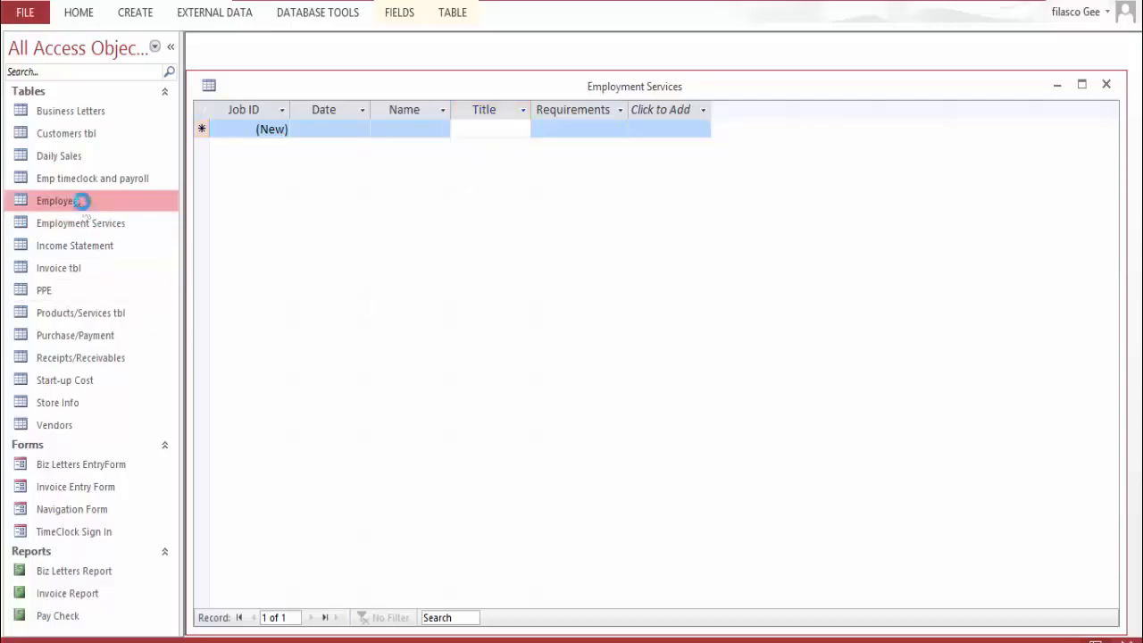
left_click(1016, 132)
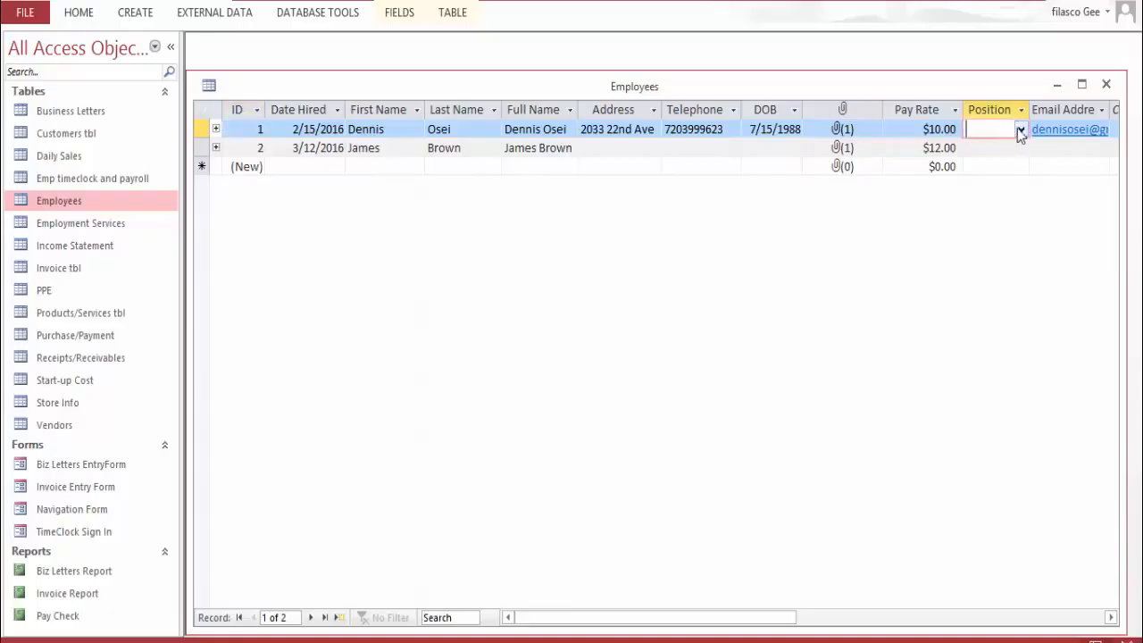
left_click(1021, 131)
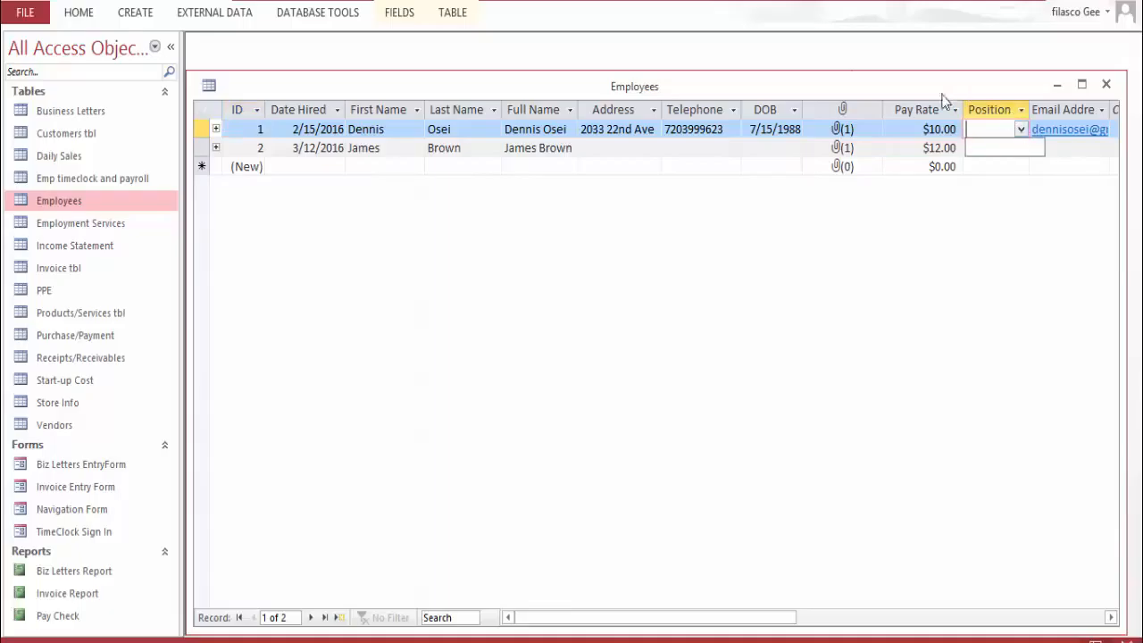
Expand the new employee's related timeclock records and enter a Pay Rate of 12 in a new row
left_click(215, 147)
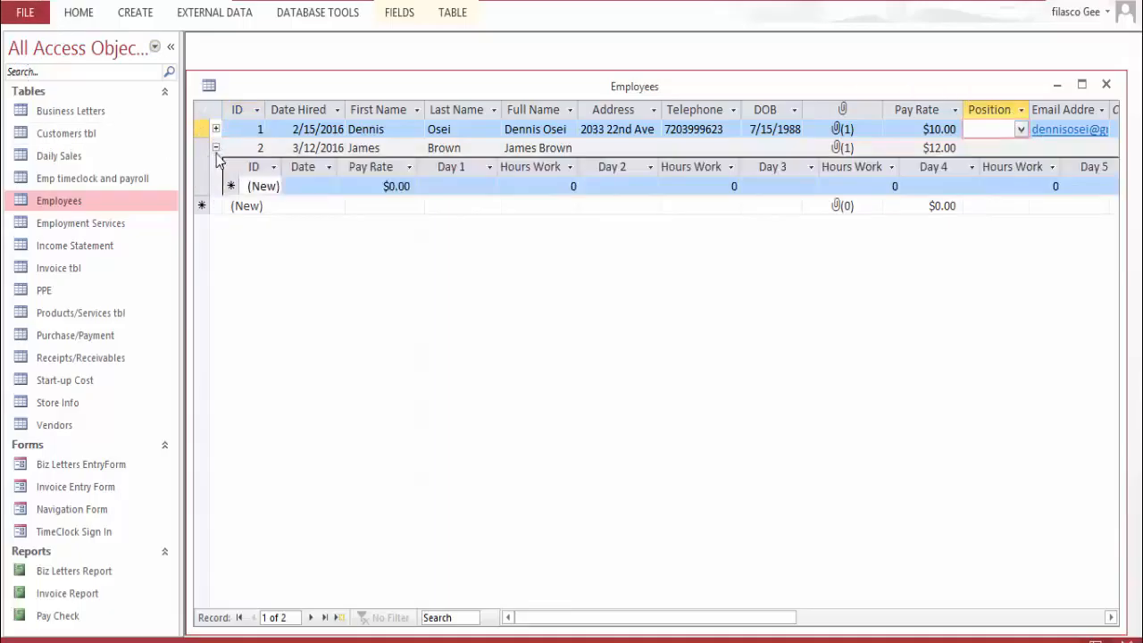
left_click(390, 187)
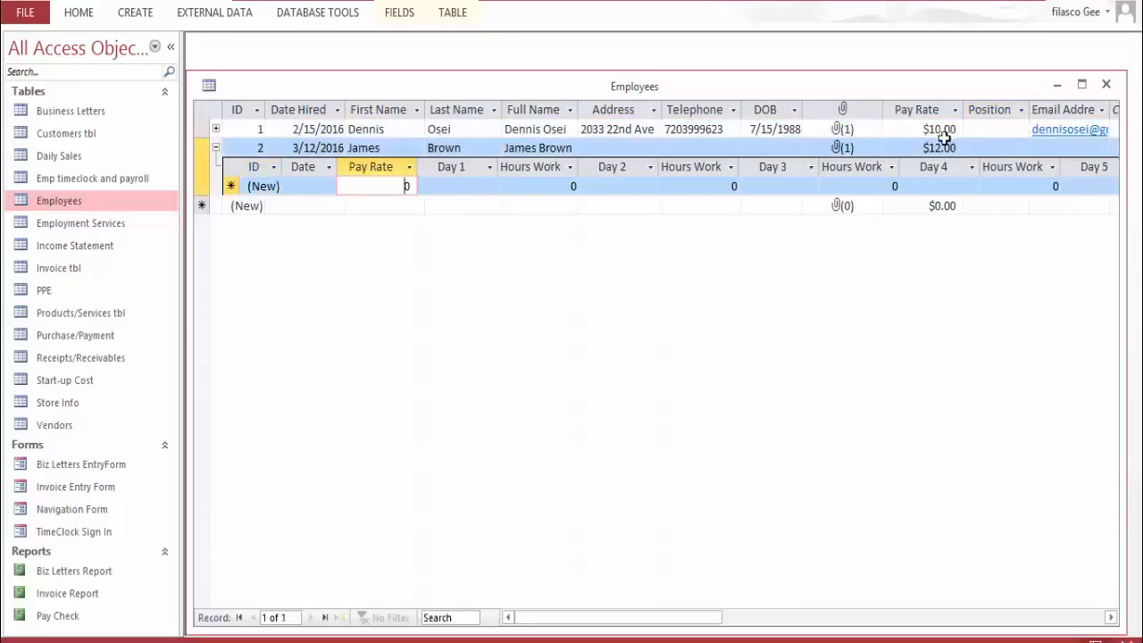
type("12")
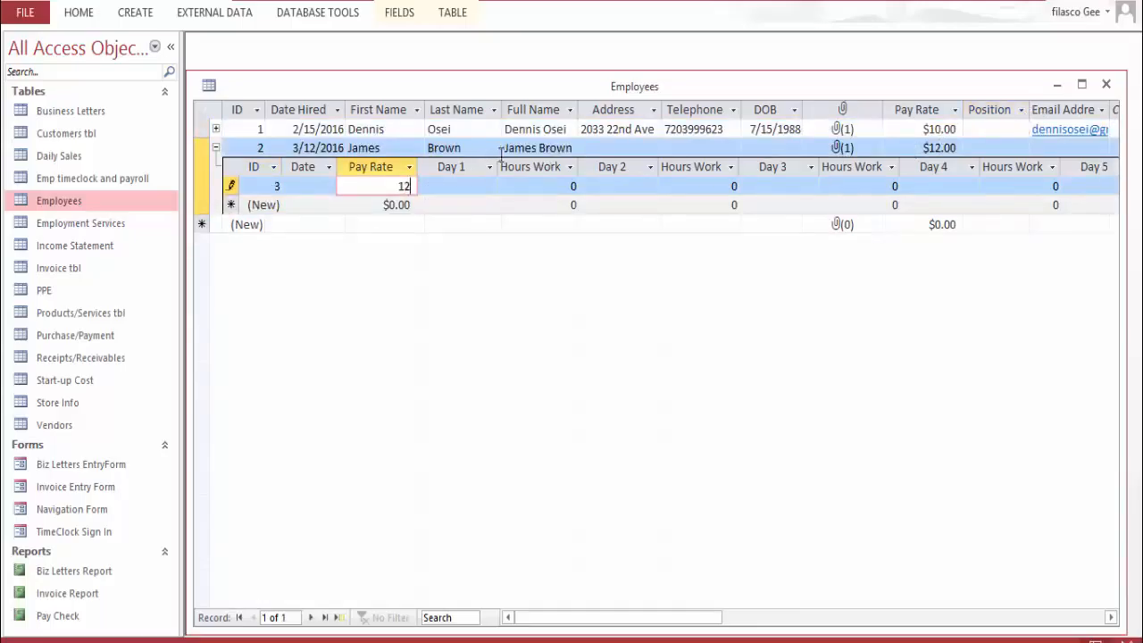
Set Day 1 to Monday with 12 Hours Work in the new employee's timeclock row
left_click(480, 186)
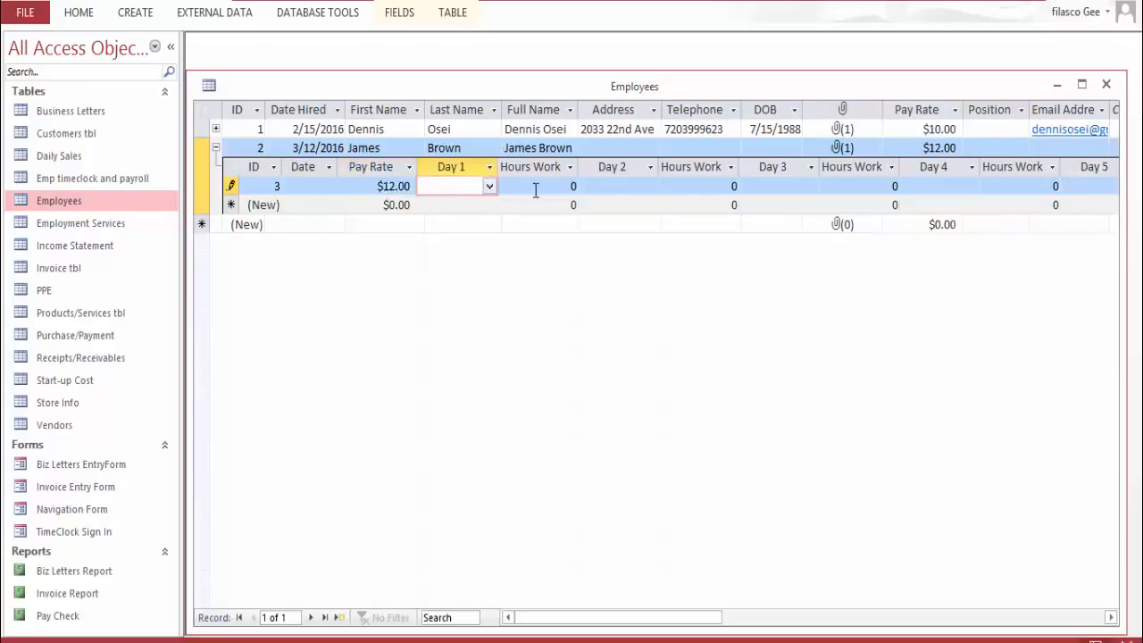
left_click(489, 185)
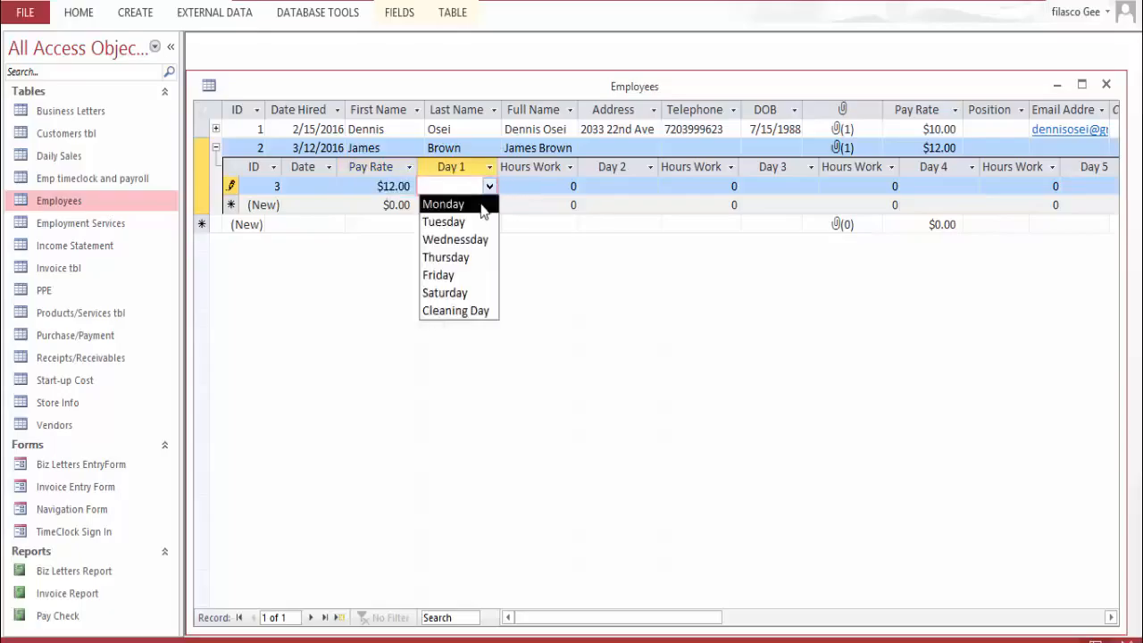
left_click(464, 201)
left_click(540, 188)
double_click(563, 186)
type("12")
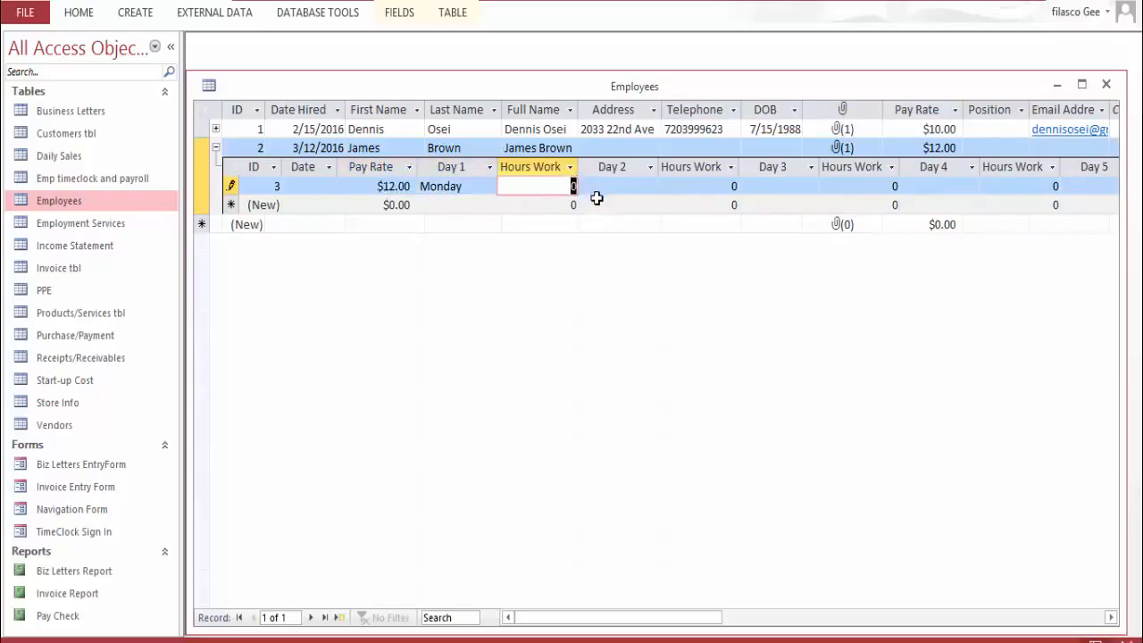
left_click(676, 186)
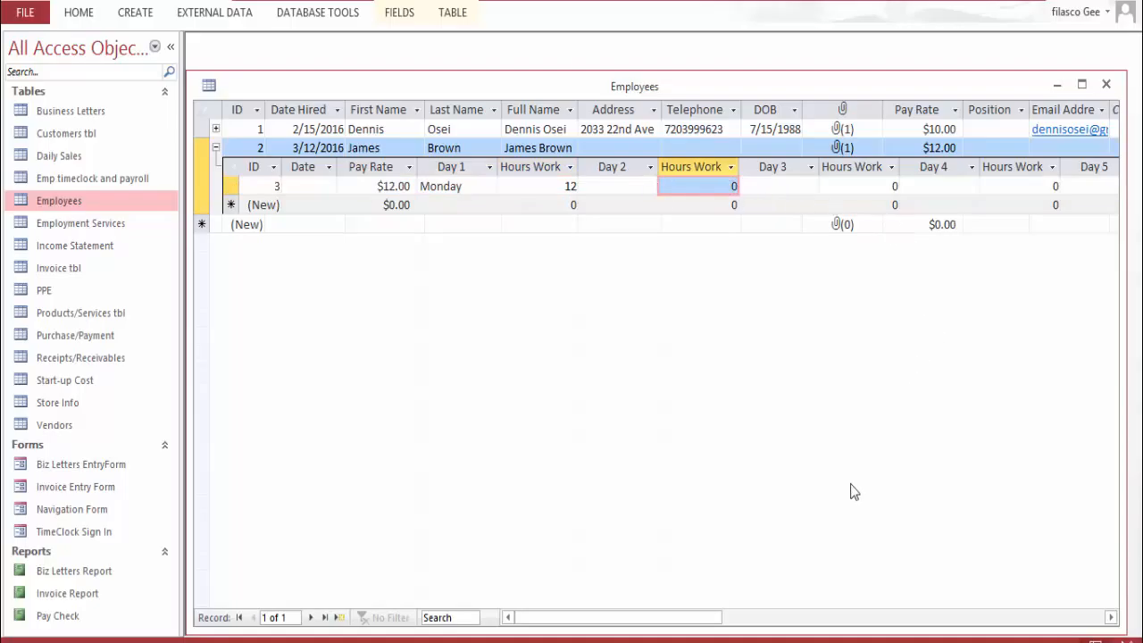
Review the remaining columns of the new employee's timeclock row, then collapse it and close the Employees table
left_click_drag(710, 617, 882, 618)
left_click_drag(799, 586, 631, 568)
left_click(215, 147)
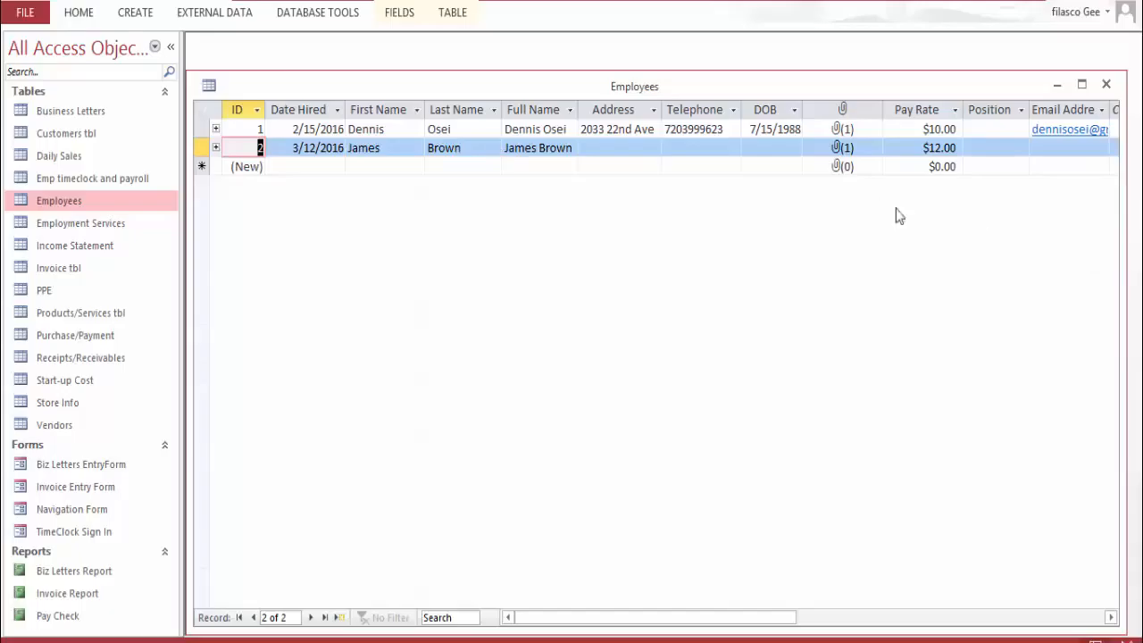
left_click(1106, 84)
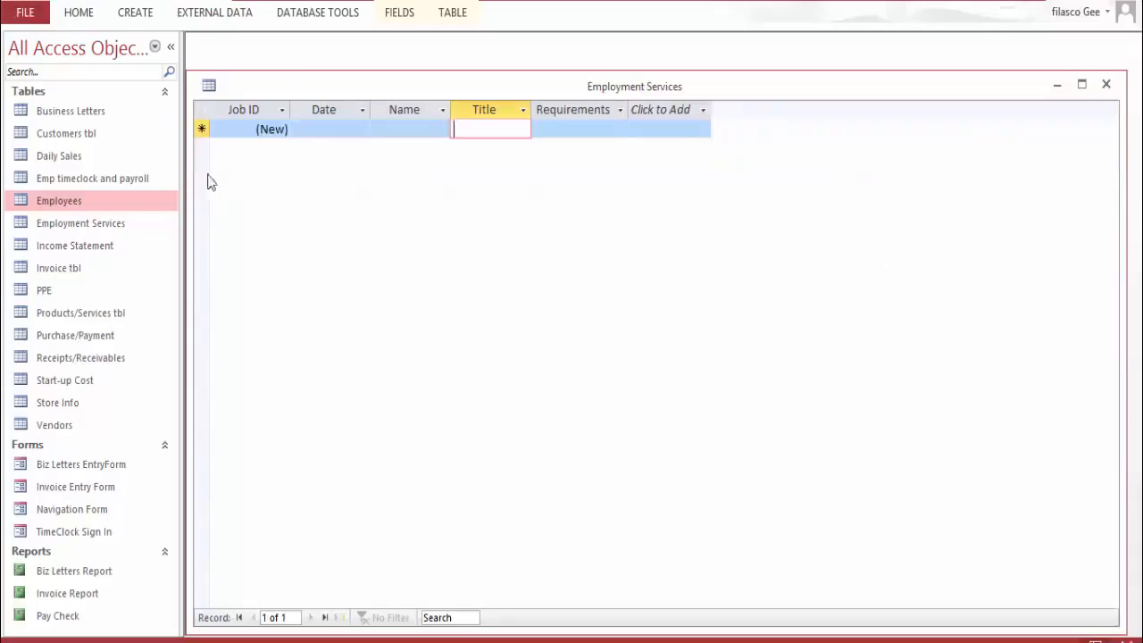
Open the Income Statement table and fit the Gross Income and Net Icome columns to their headings
left_click(105, 250)
double_click(105, 252)
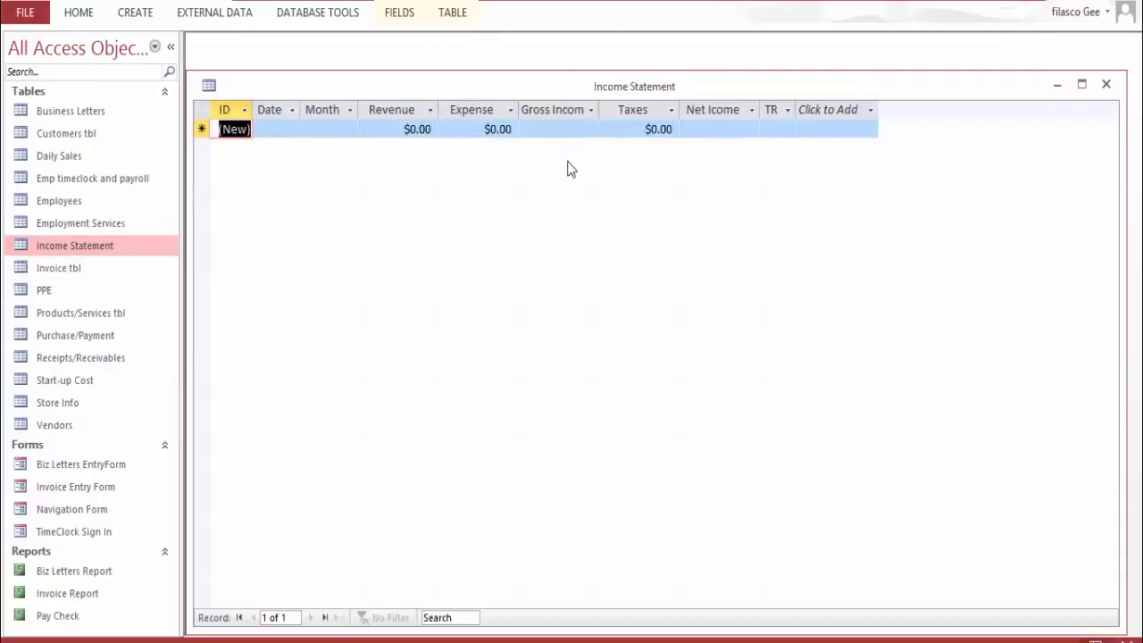
double_click(603, 109)
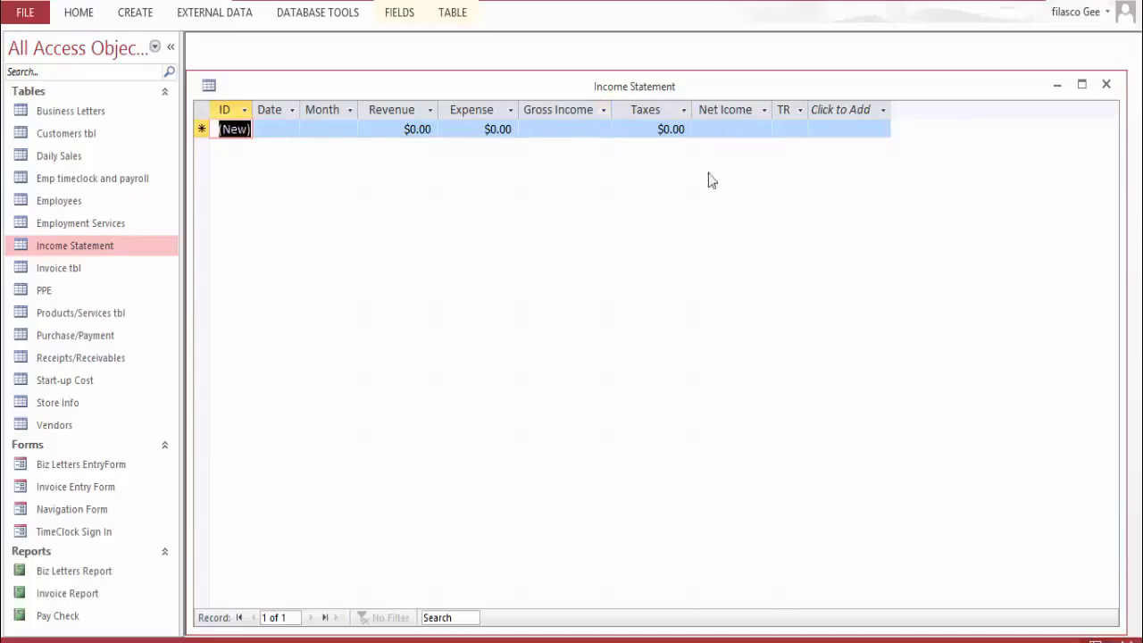
double_click(773, 109)
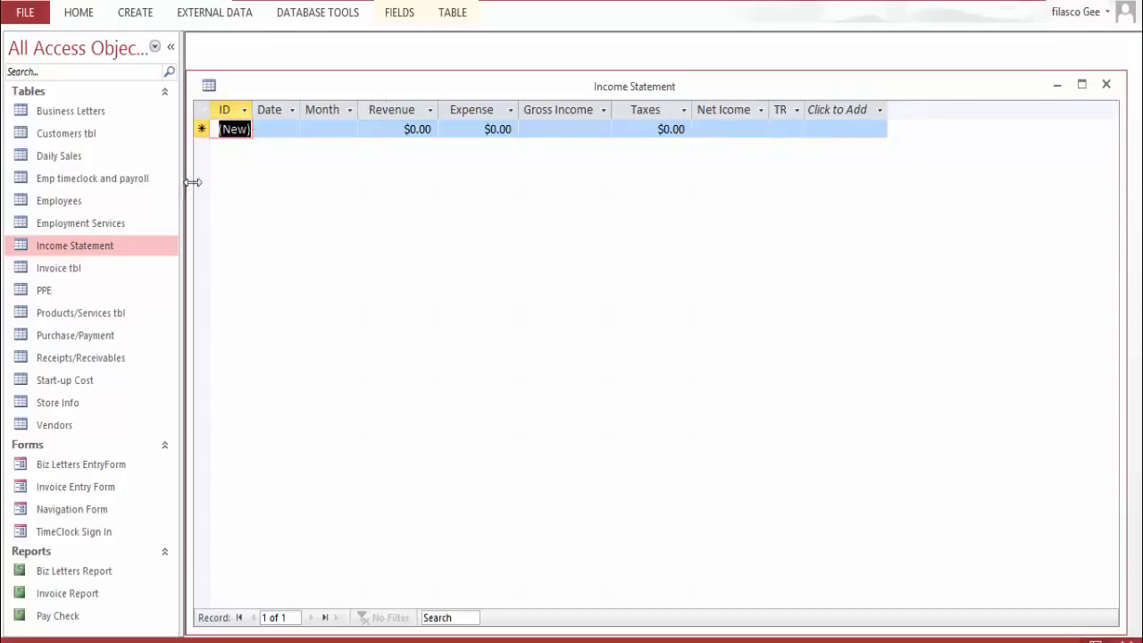
Open the Emp timeclock and payroll table, review its Net Pay and Tax Amount columns, and return to the Income Statement table
double_click(104, 179)
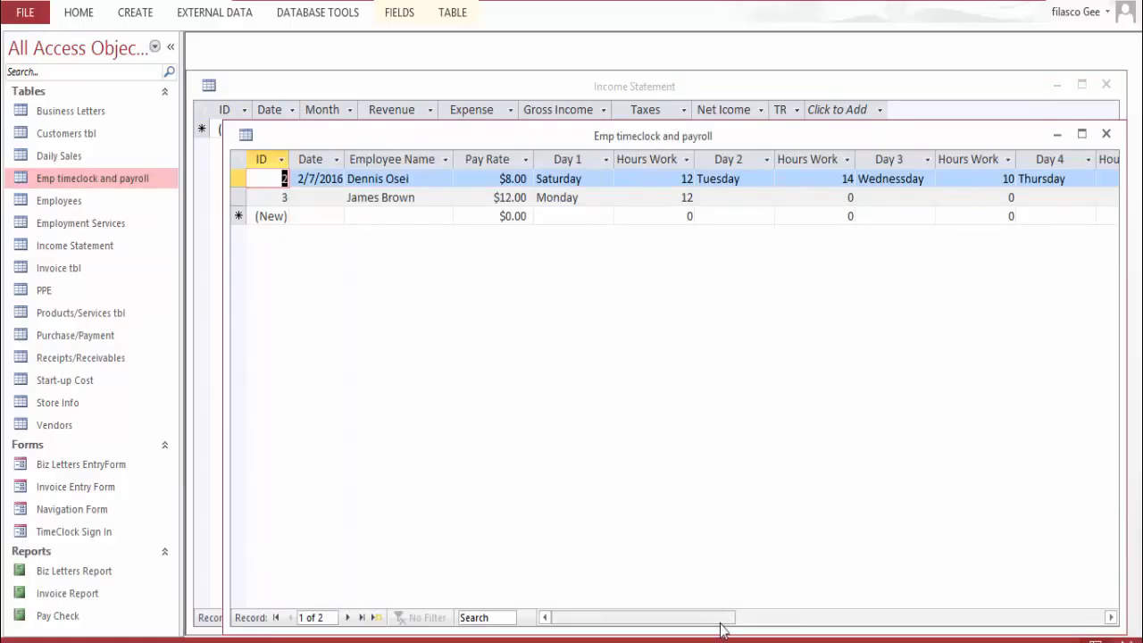
left_click_drag(722, 622, 957, 584)
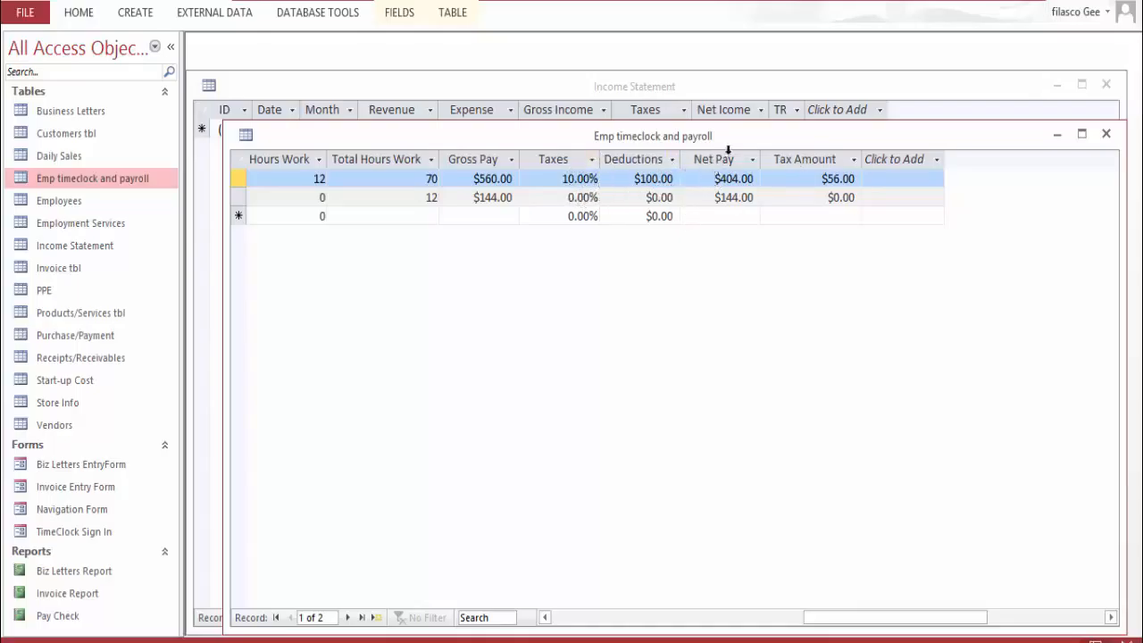
left_click(219, 166)
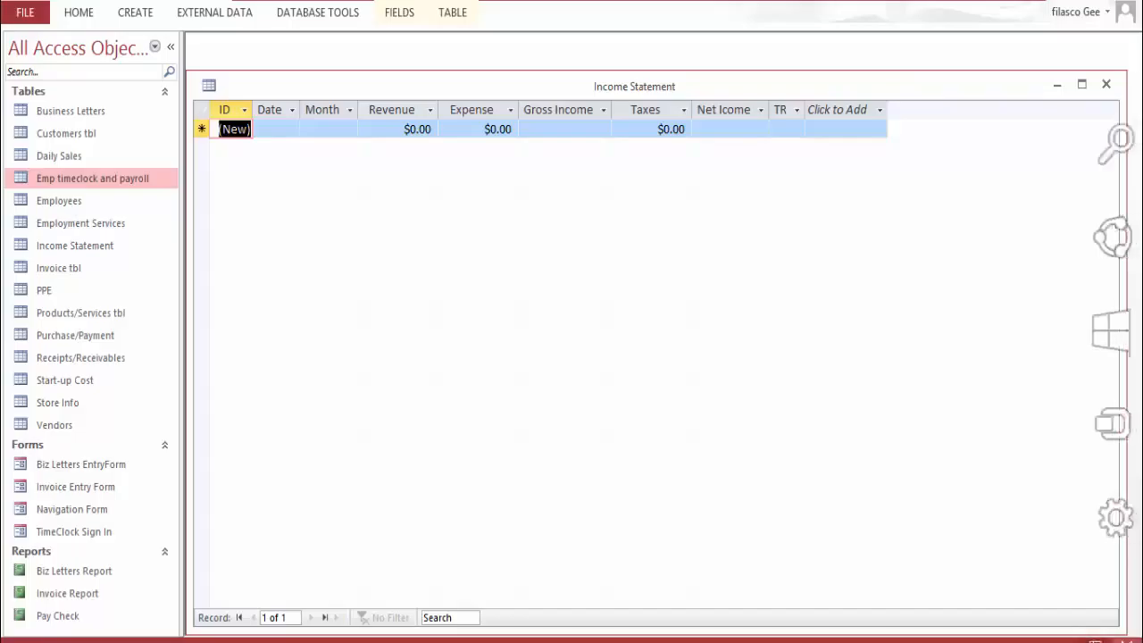
Show the Income Statement table's design and examine the expressions of the calculated Gross Income and Net Icome fields
left_click(1117, 639)
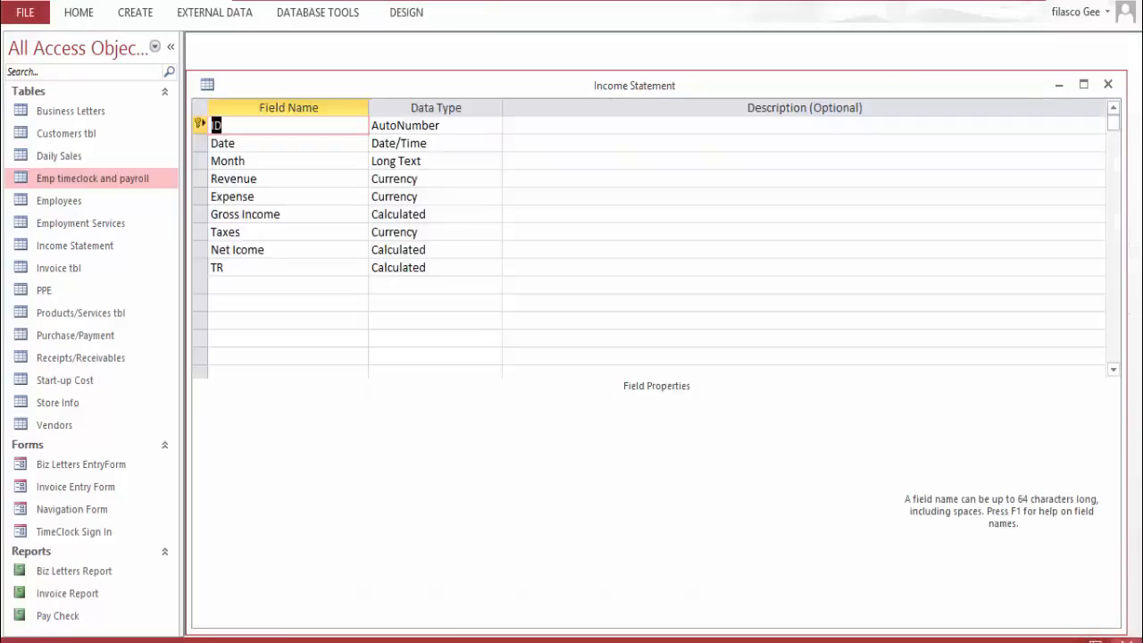
left_click(477, 218)
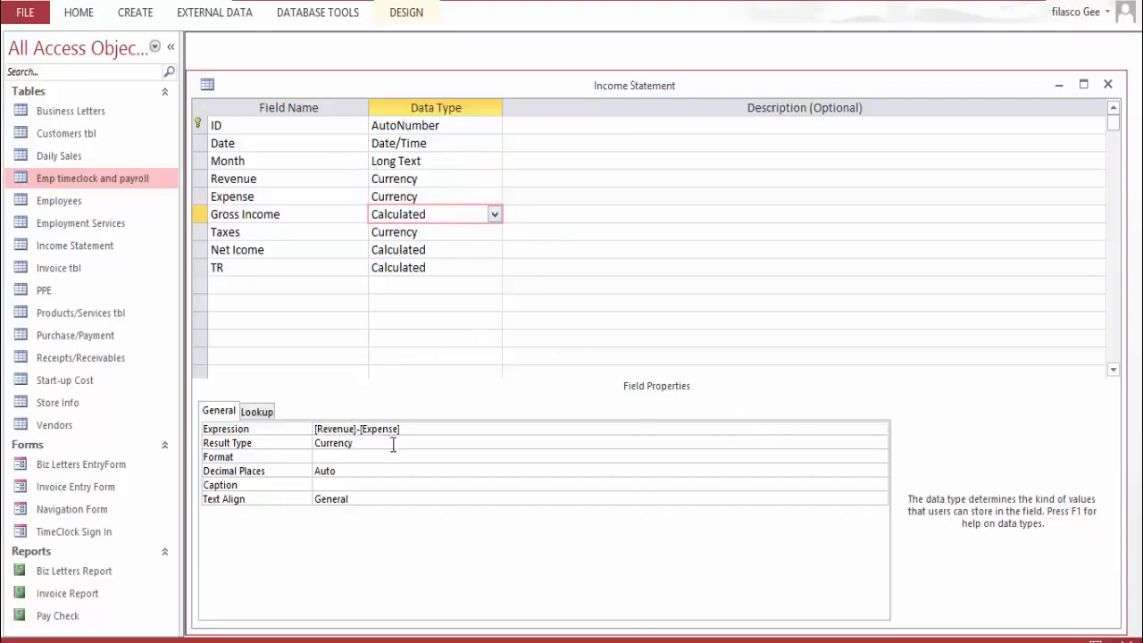
left_click(443, 255)
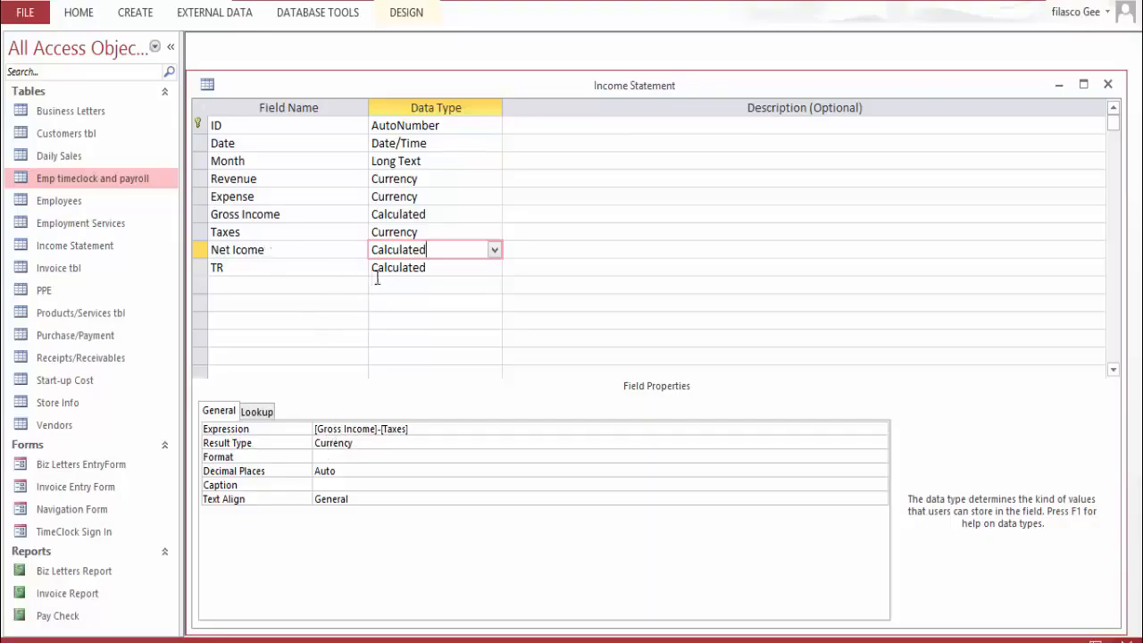
Correct the Net Icome field name to Net Income, examine the TR field's expression, and save and close the Income Statement table
left_click(239, 252)
type("n")
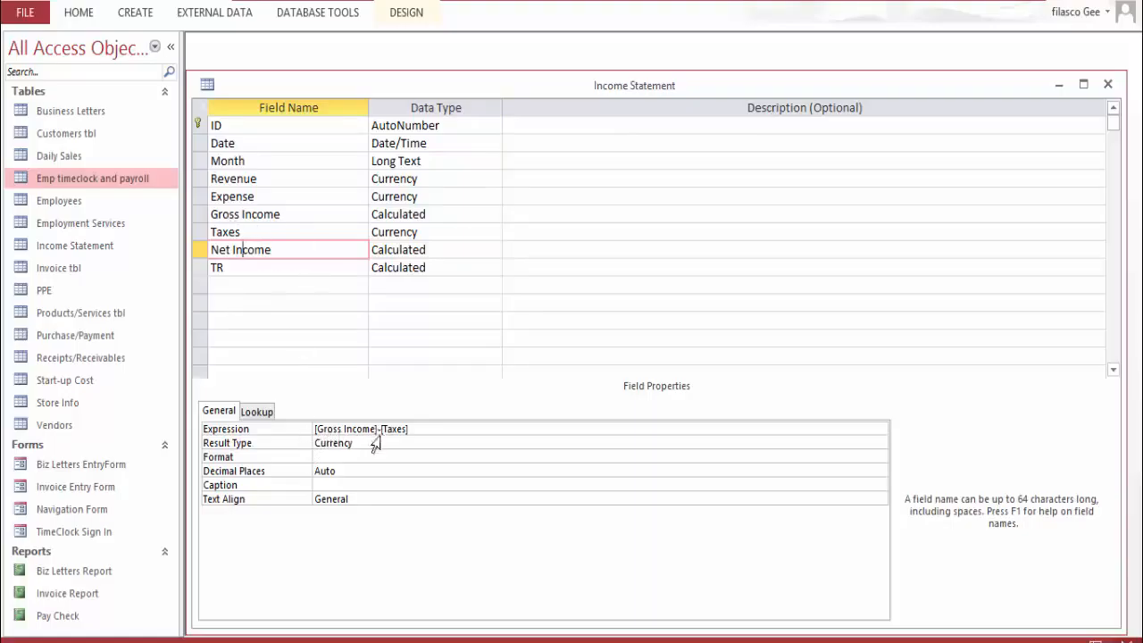
left_click(432, 270)
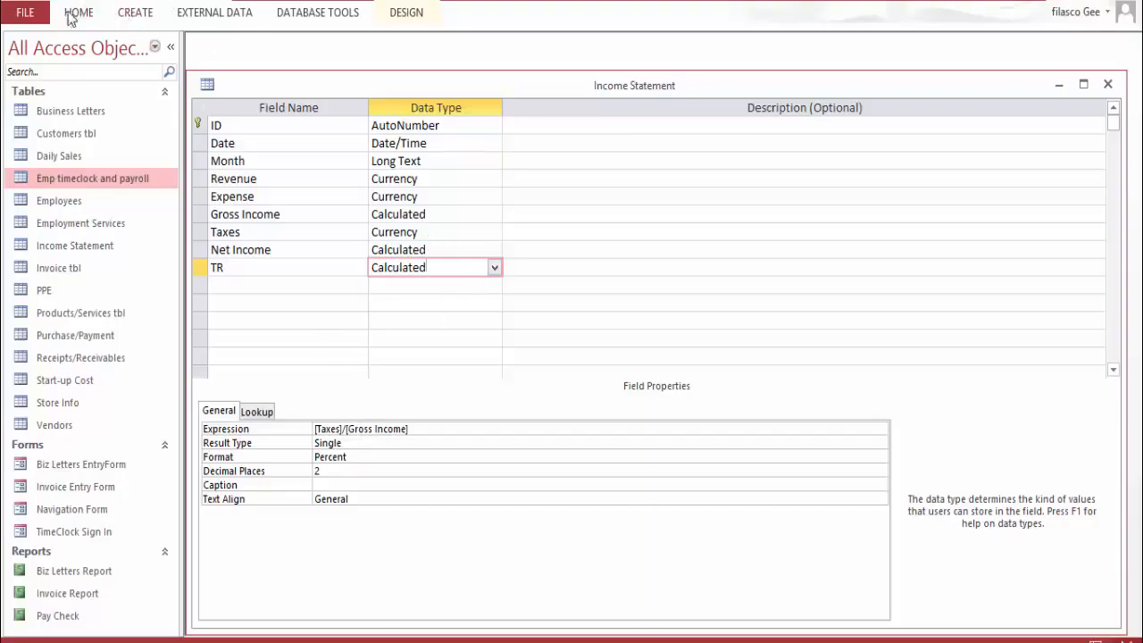
left_click(1107, 84)
left_click(515, 387)
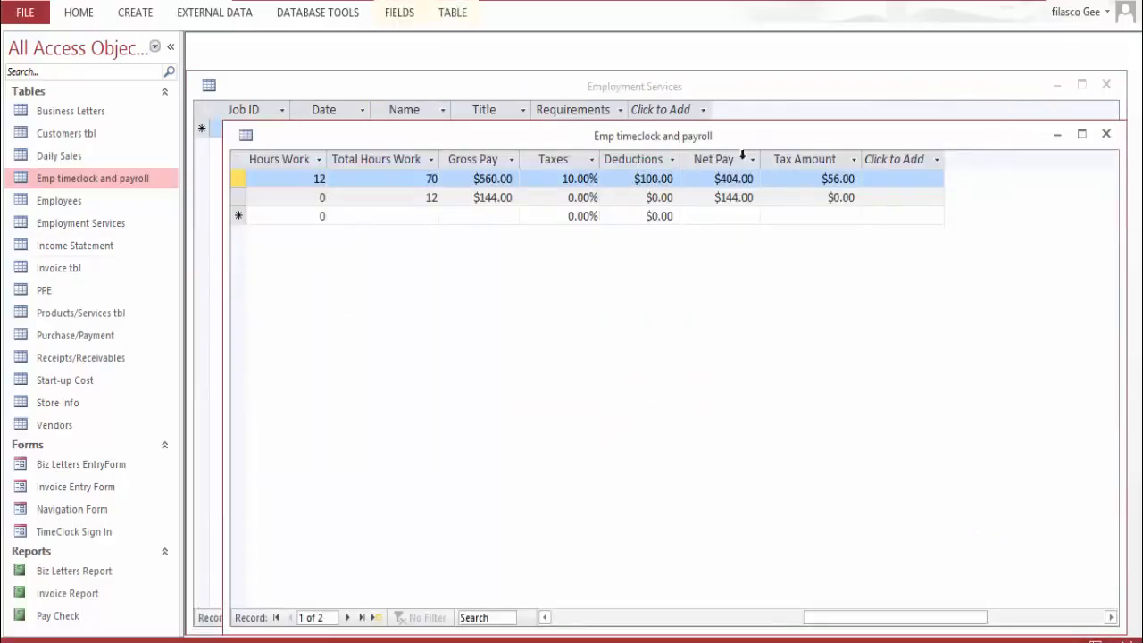
Close the Emp timeclock and payroll and Employment Services tables and open Invoice tbl
left_click(1106, 133)
left_click(1107, 85)
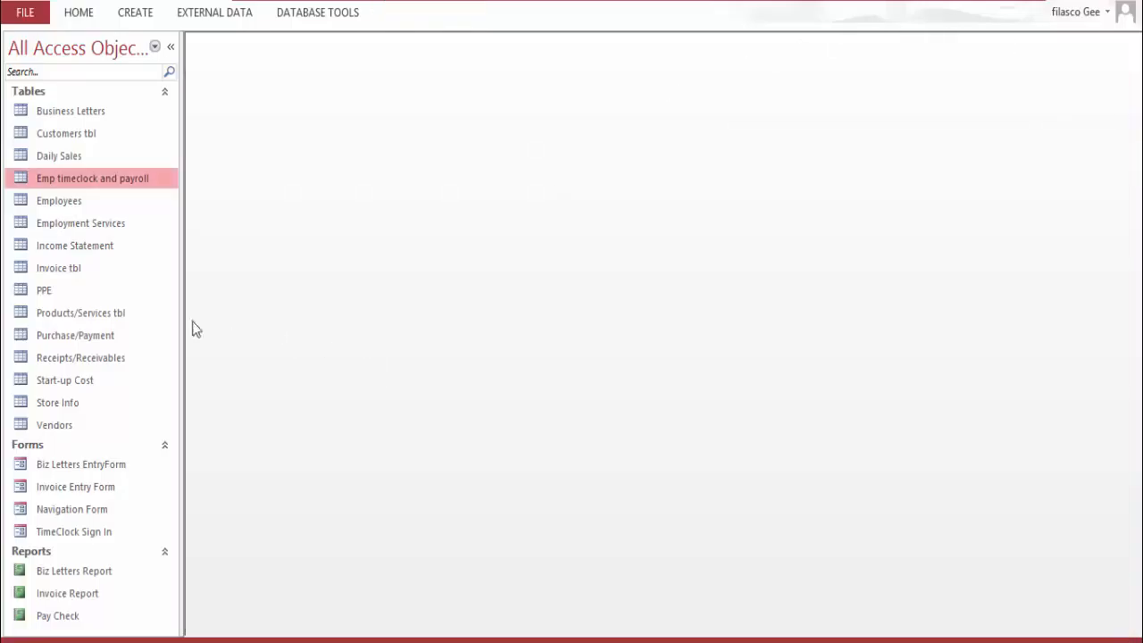
double_click(78, 273)
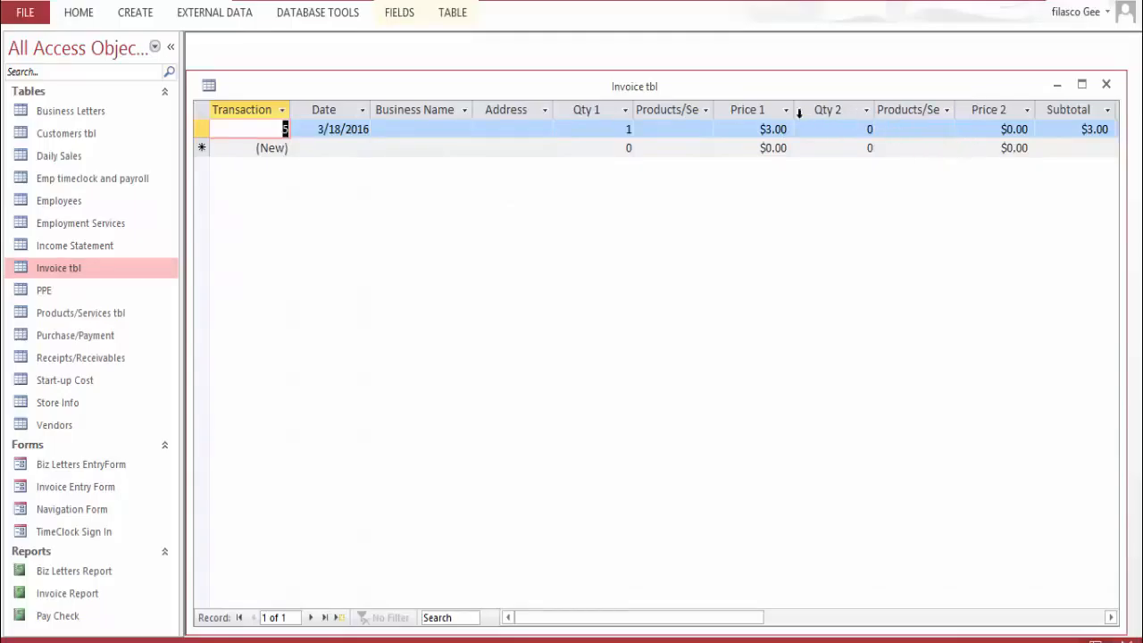
Check the first product's choices for transaction 5 and set its Qty 1 to 3
left_click(694, 128)
left_click(705, 130)
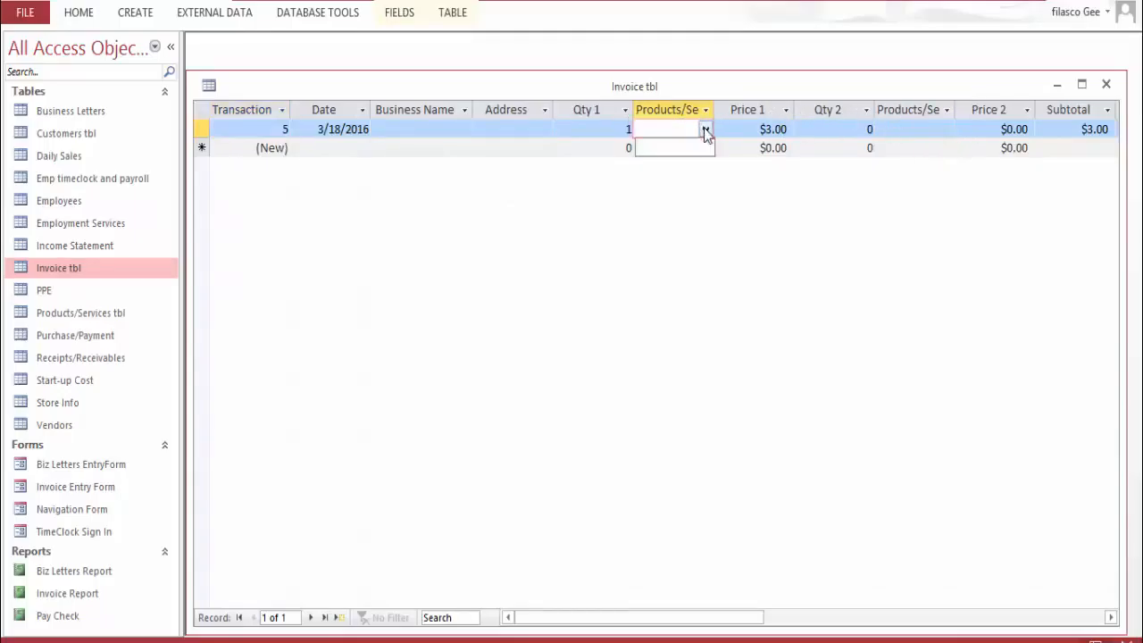
left_click(527, 131)
left_click(436, 123)
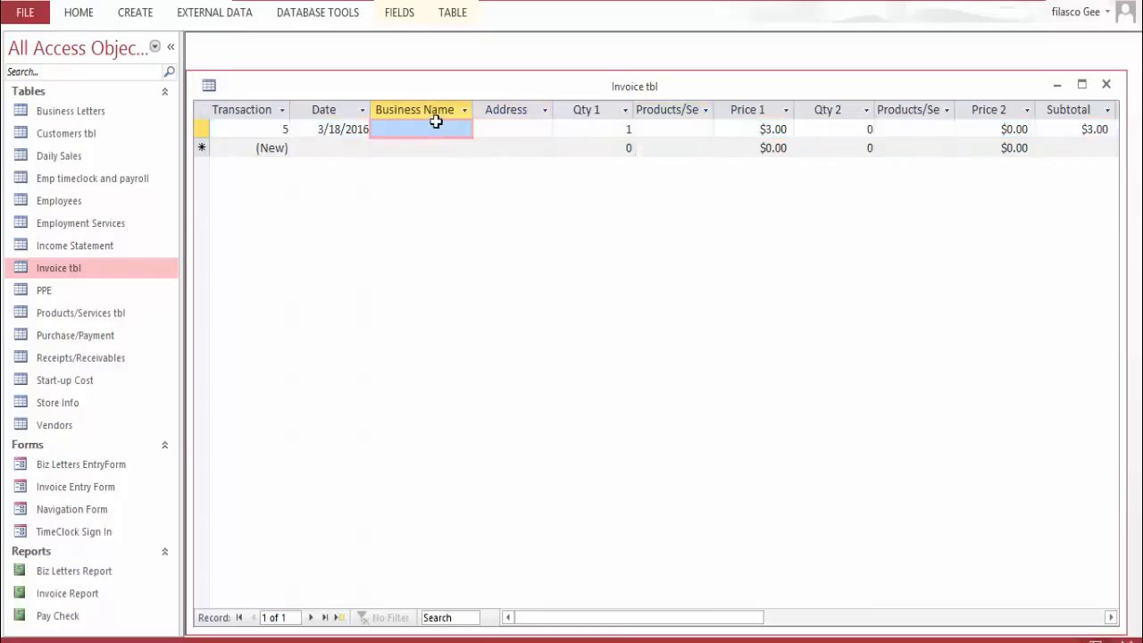
left_click(628, 129)
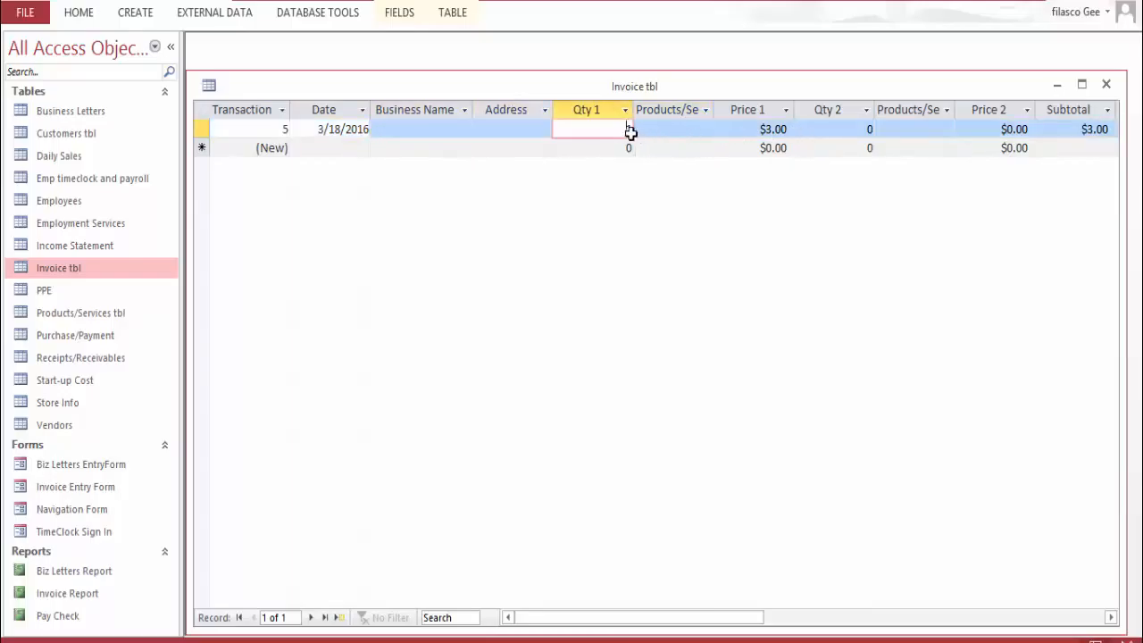
left_click_drag(626, 130, 658, 141)
left_click(676, 128)
left_click(766, 128)
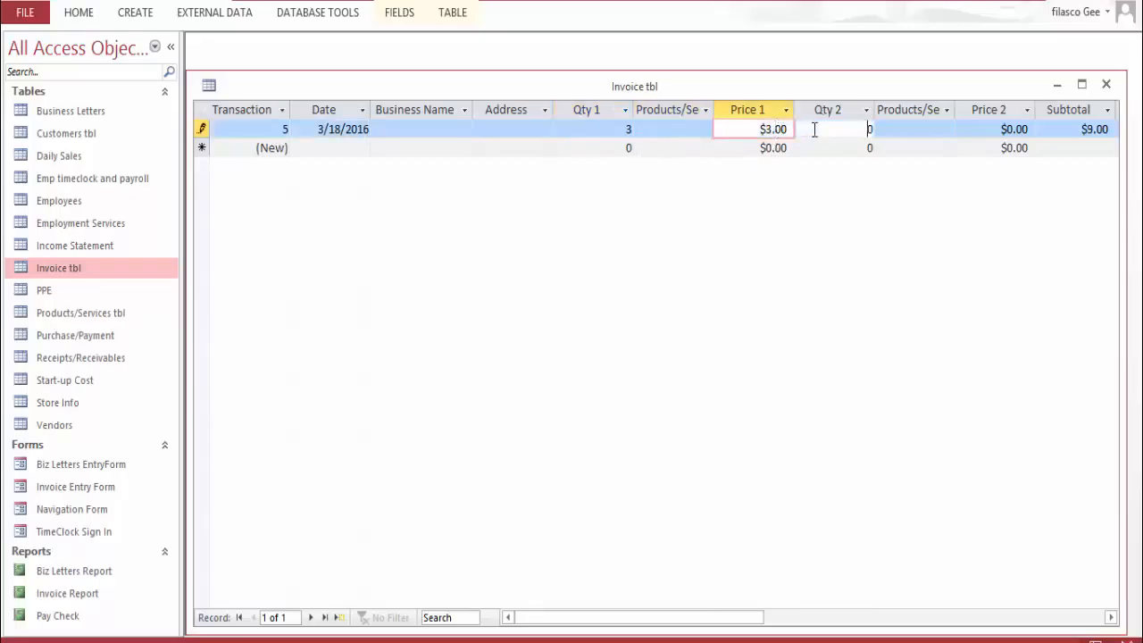
Set Qty 2 of transaction 5 to 3 and leave its second Products/Services field empty
left_click_drag(815, 130, 855, 133)
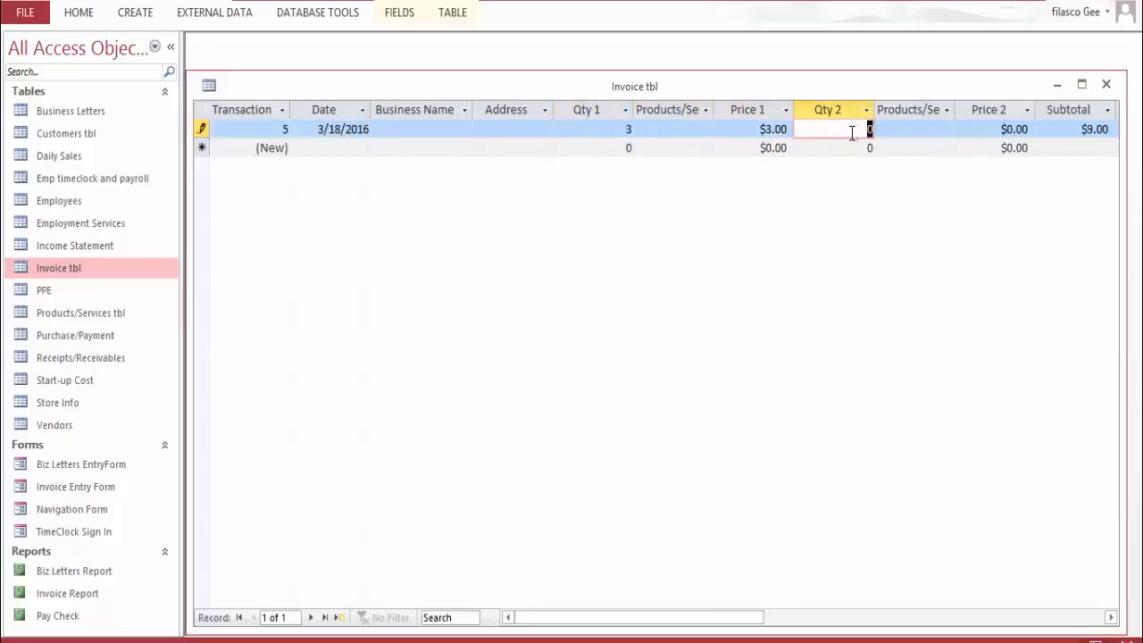
type("3")
left_click(916, 128)
type("33")
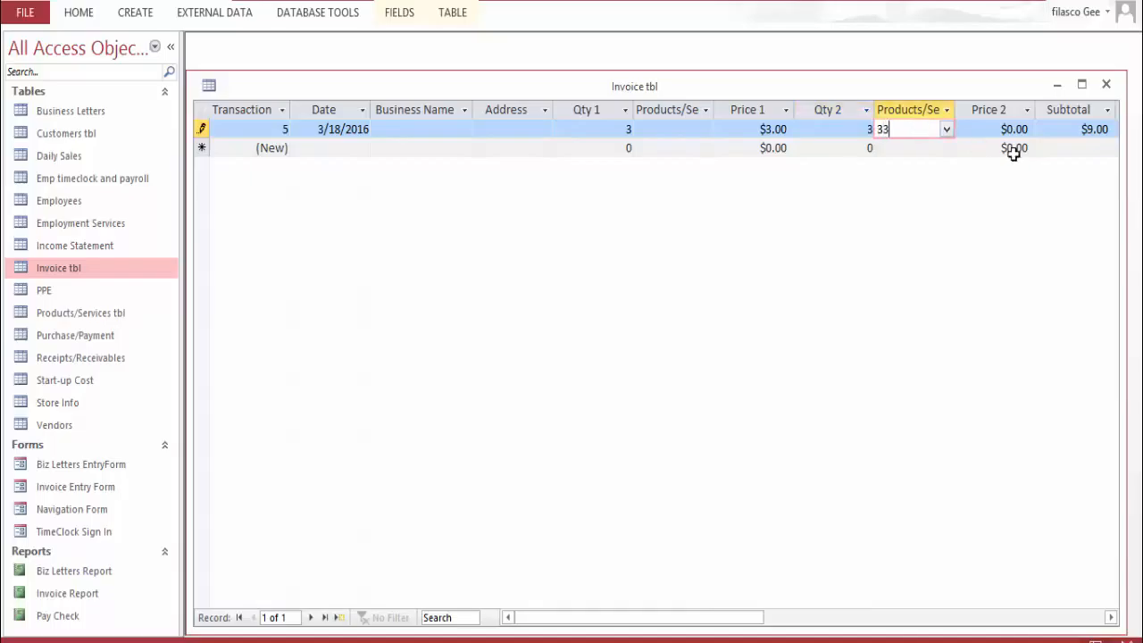
key("BackSpace")
key("BackSpace")
key("Tab")
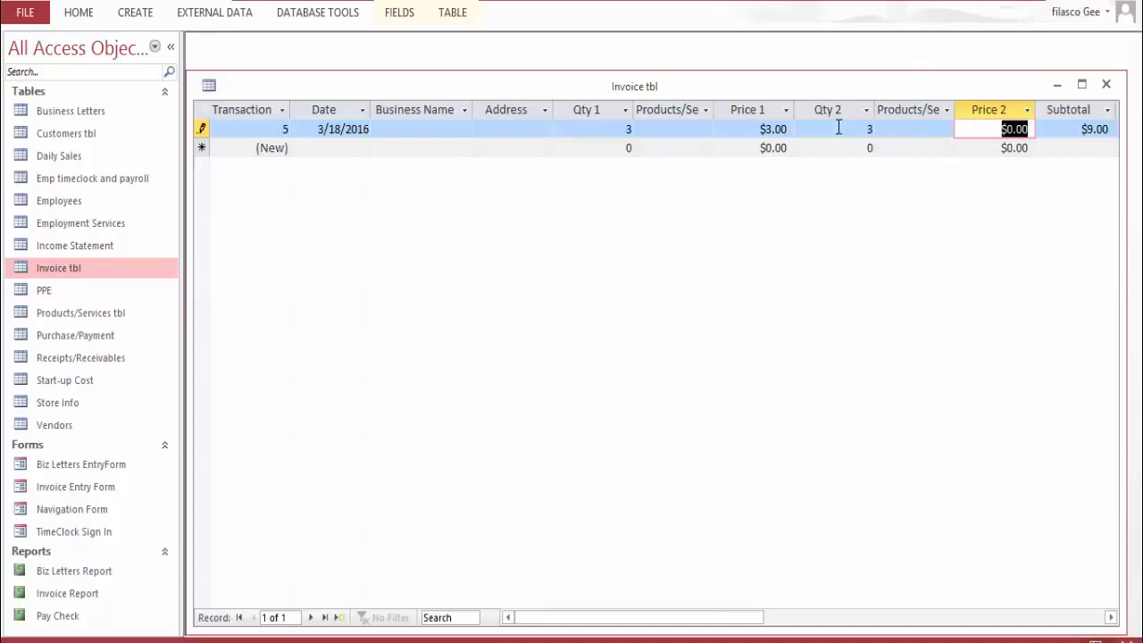
Set Price 2 of transaction 5 to $2.00 so that its subtotal recalculates
key("shift+Tab")
key("shift+Tab")
left_click(891, 130)
left_click(960, 127)
key("Tab")
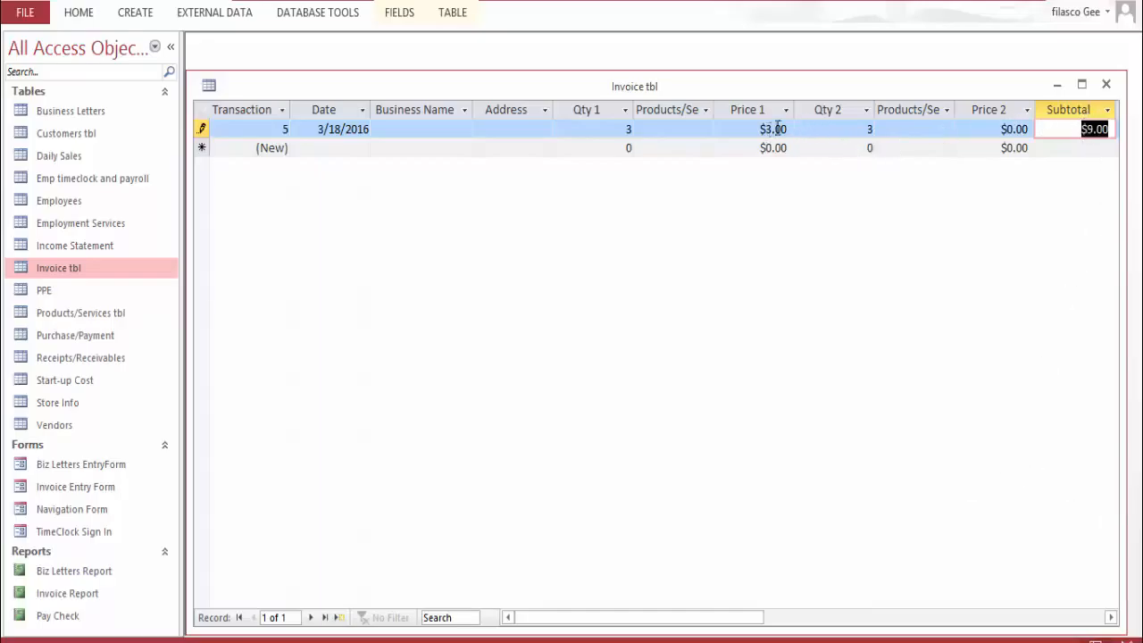
left_click_drag(1004, 129, 1032, 132)
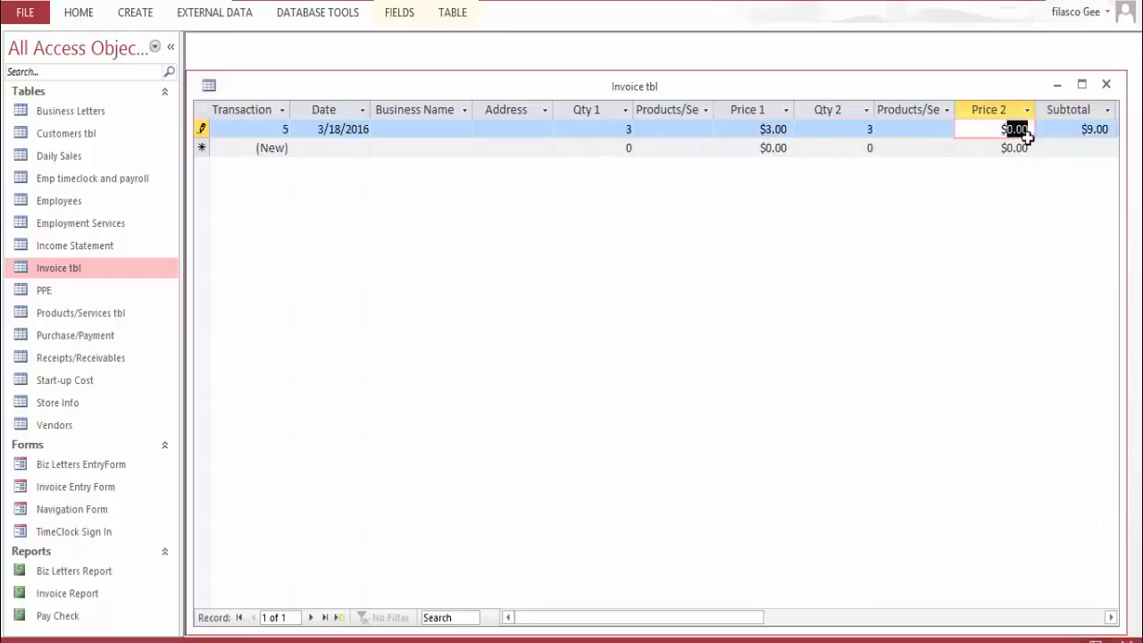
type("2")
key("Tab")
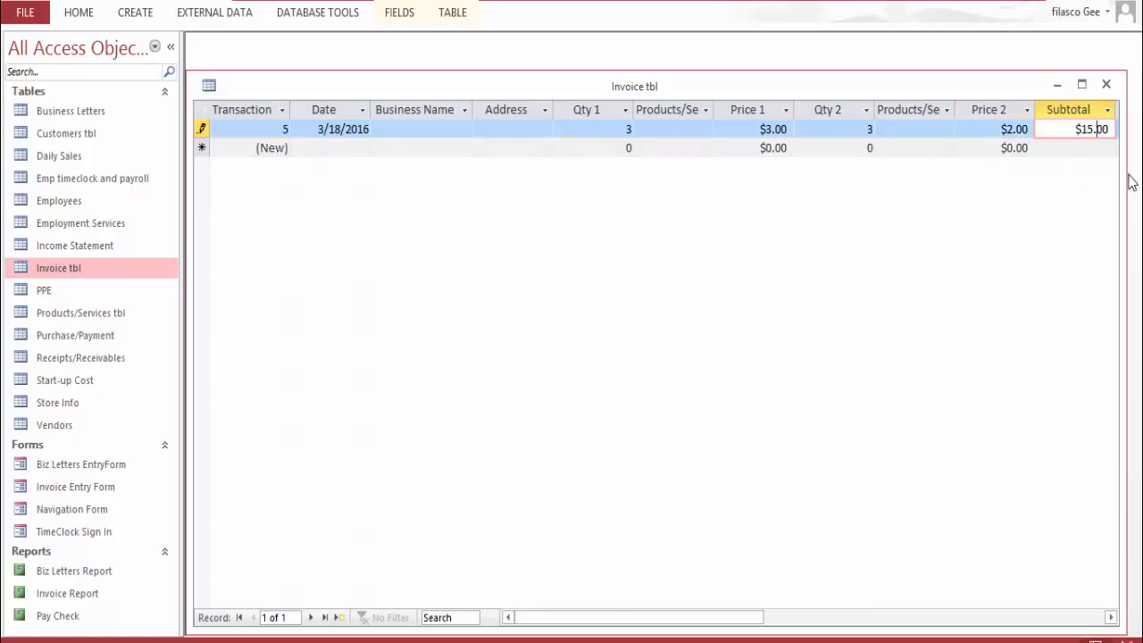
Review the invoice record's Tax, Total, Cash and Change columns and the choices in its first Products/Services field
key("Tab")
key("Tab")
key("Tab")
key("Tab")
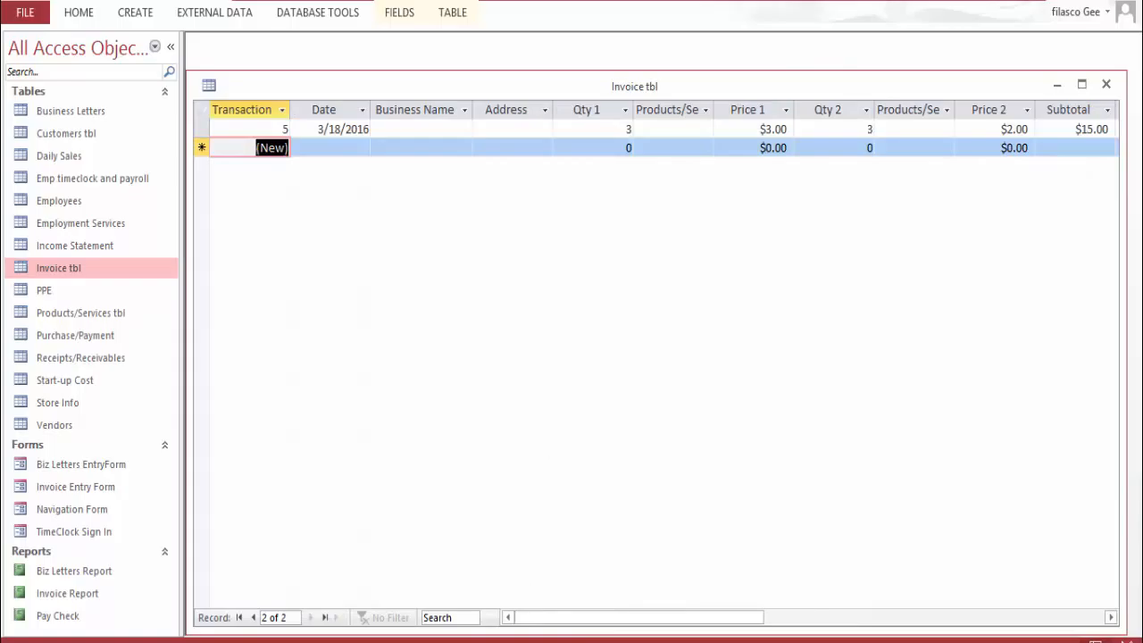
left_click_drag(605, 617, 730, 612)
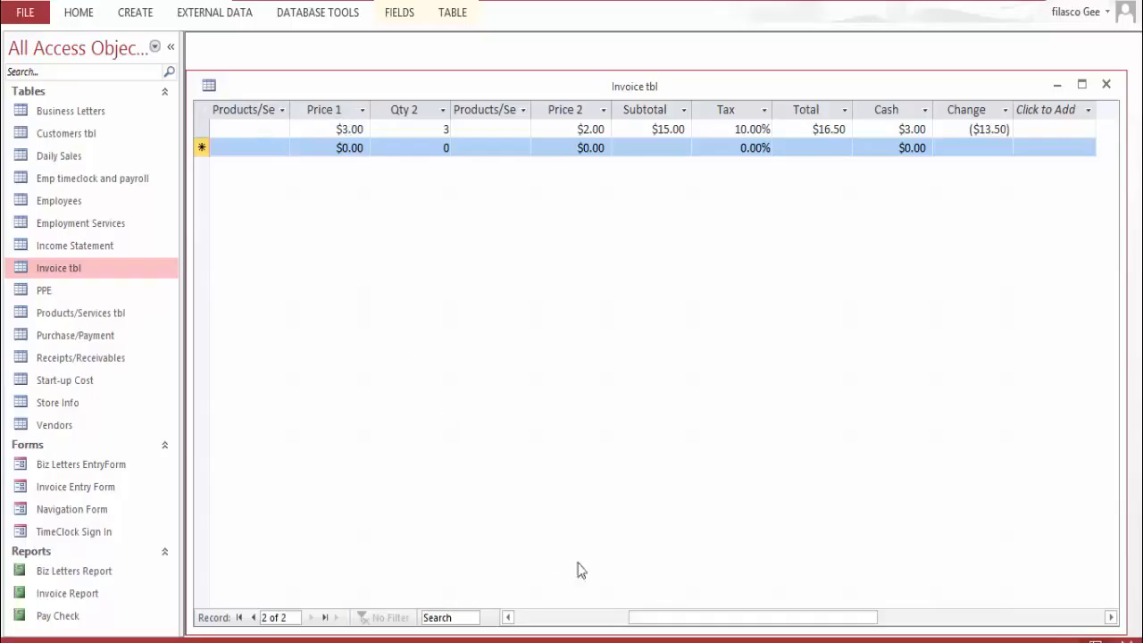
left_click_drag(684, 617, 631, 621)
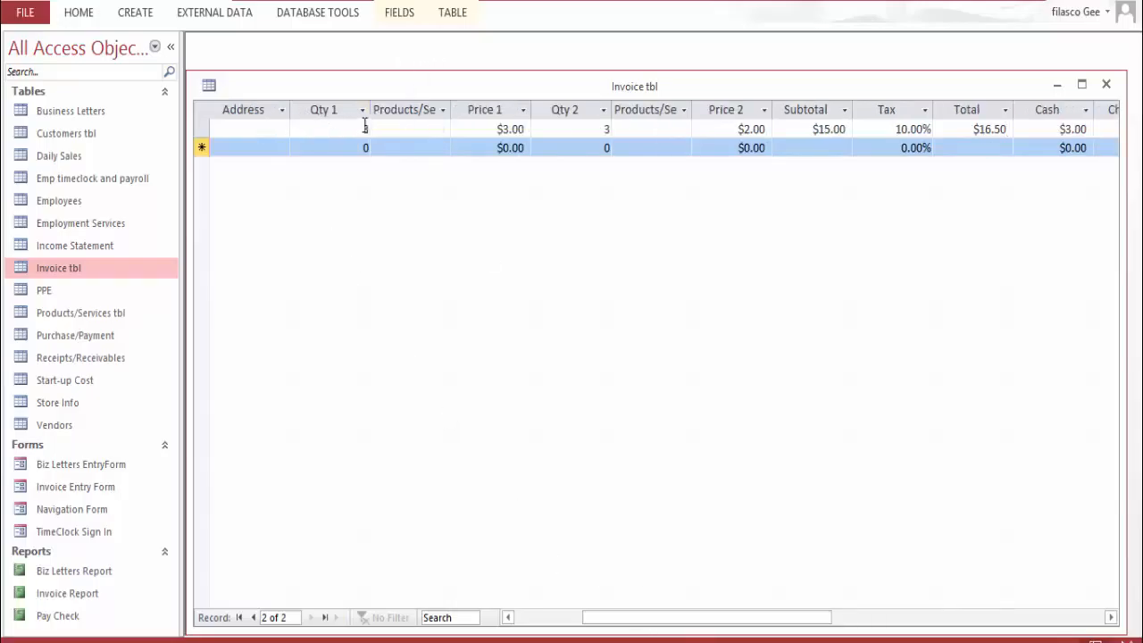
left_click(441, 127)
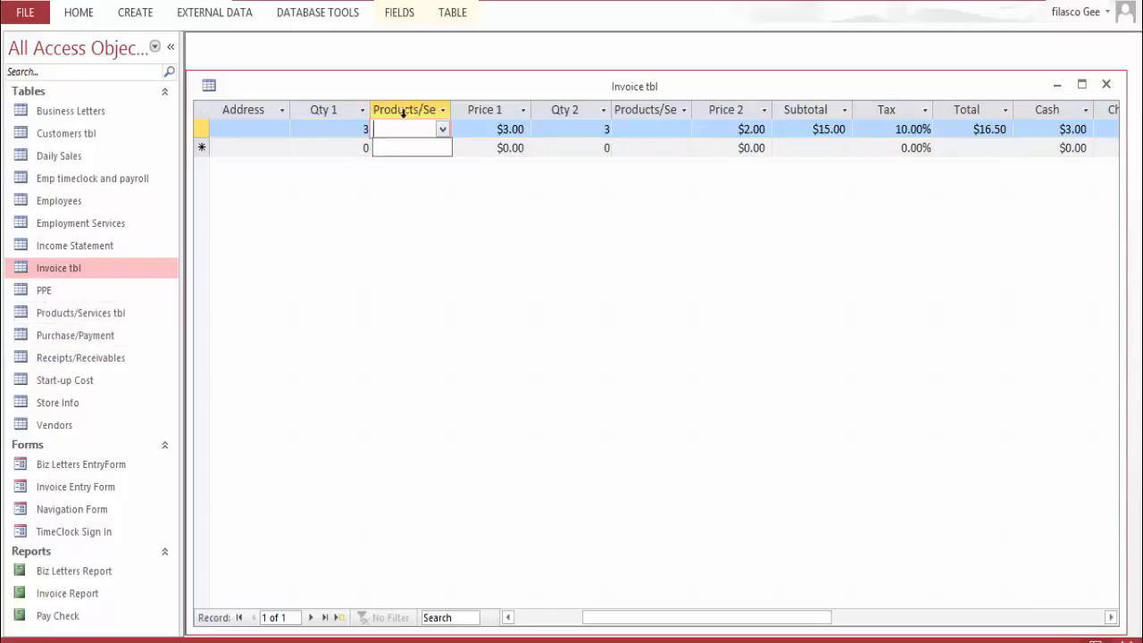
Open Products/Services tbl, start a product record dated 3/25/2016, and fit the Date column to its contents
double_click(113, 317)
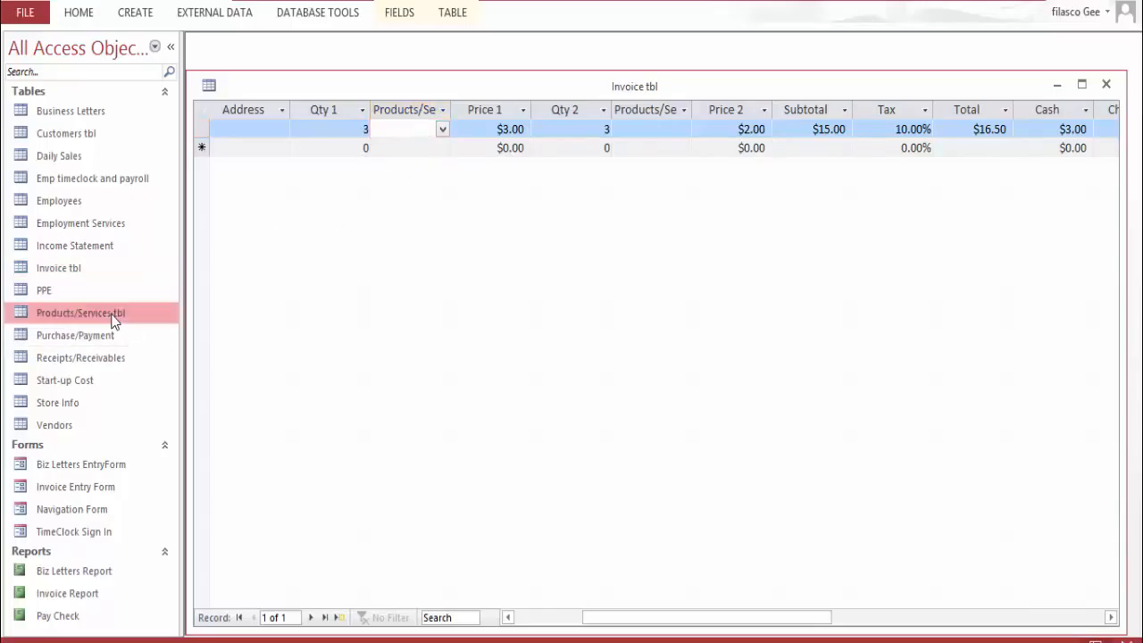
left_click(317, 128)
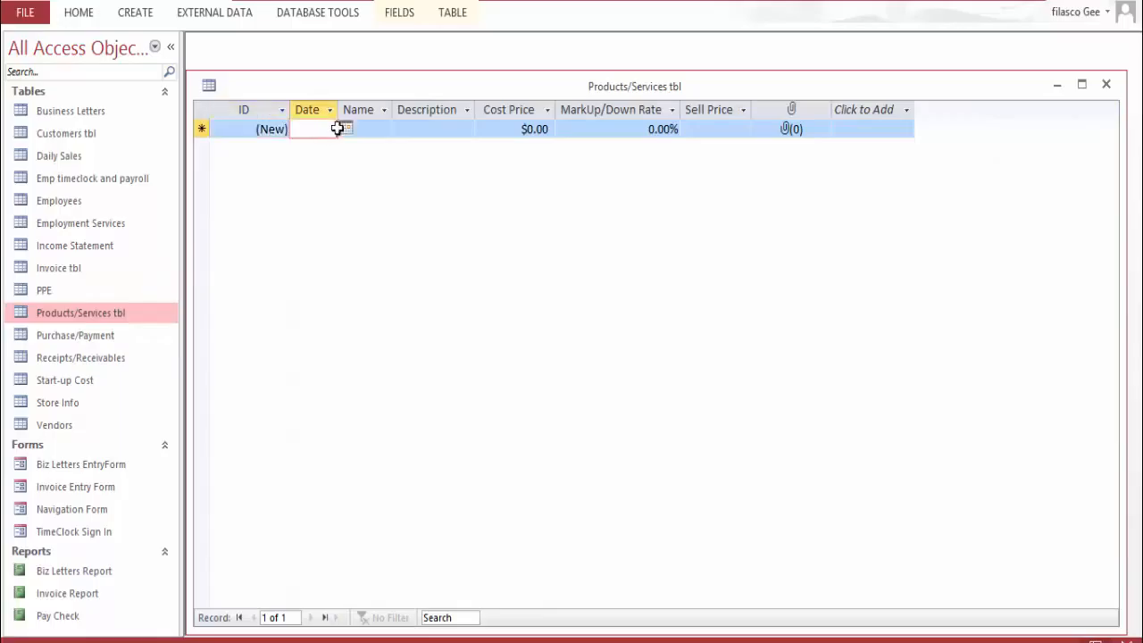
left_click(346, 129)
left_click(316, 225)
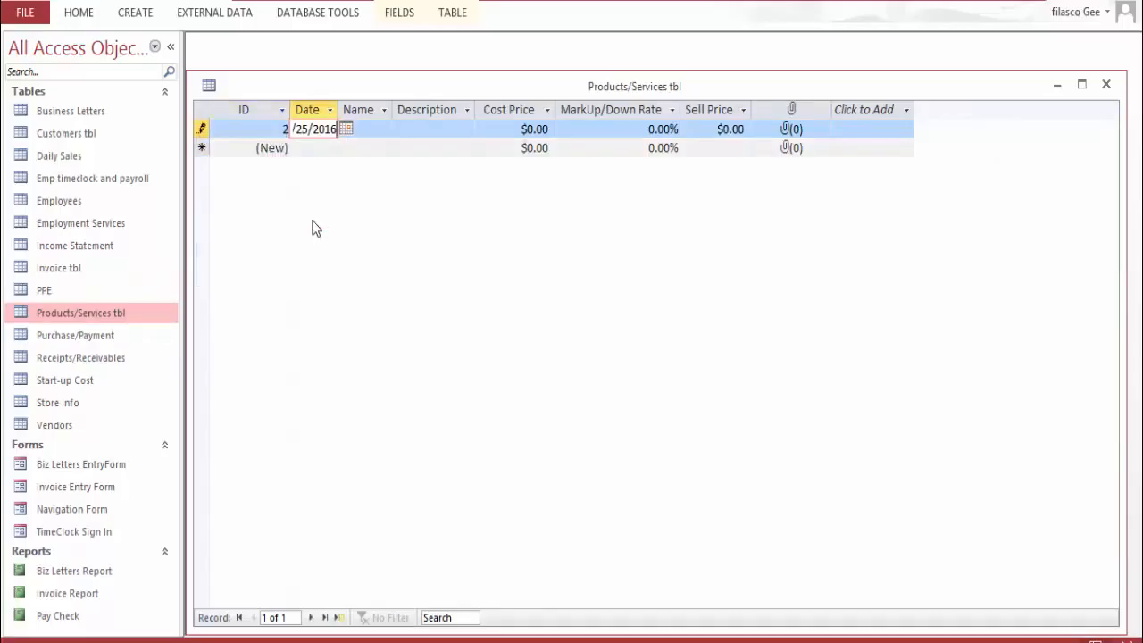
left_click(383, 130)
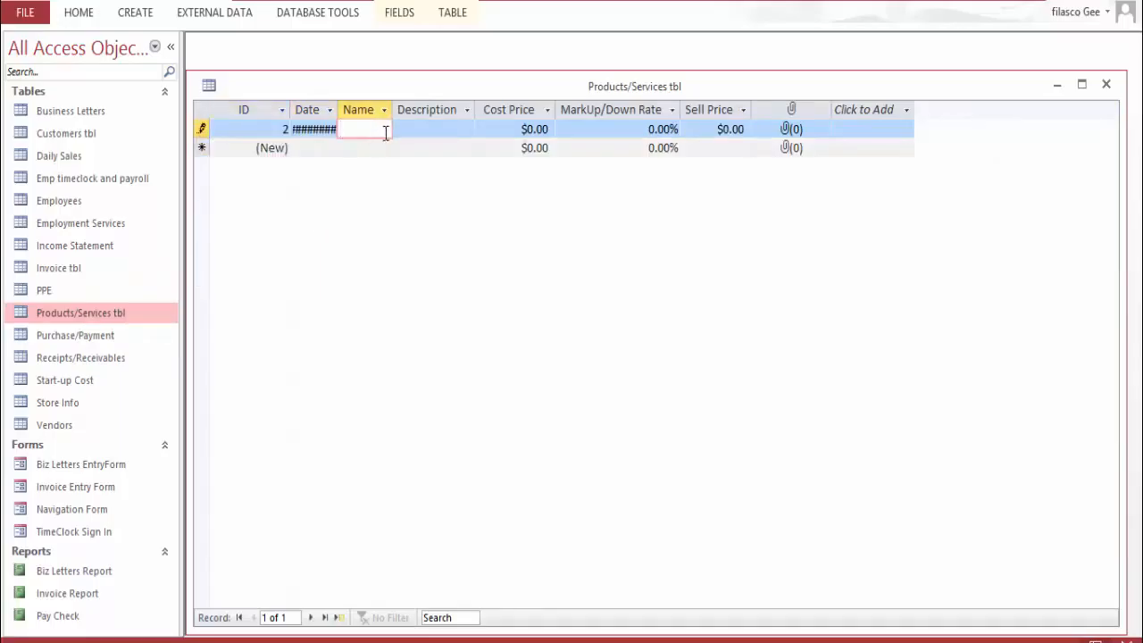
left_click(341, 111)
double_click(351, 112)
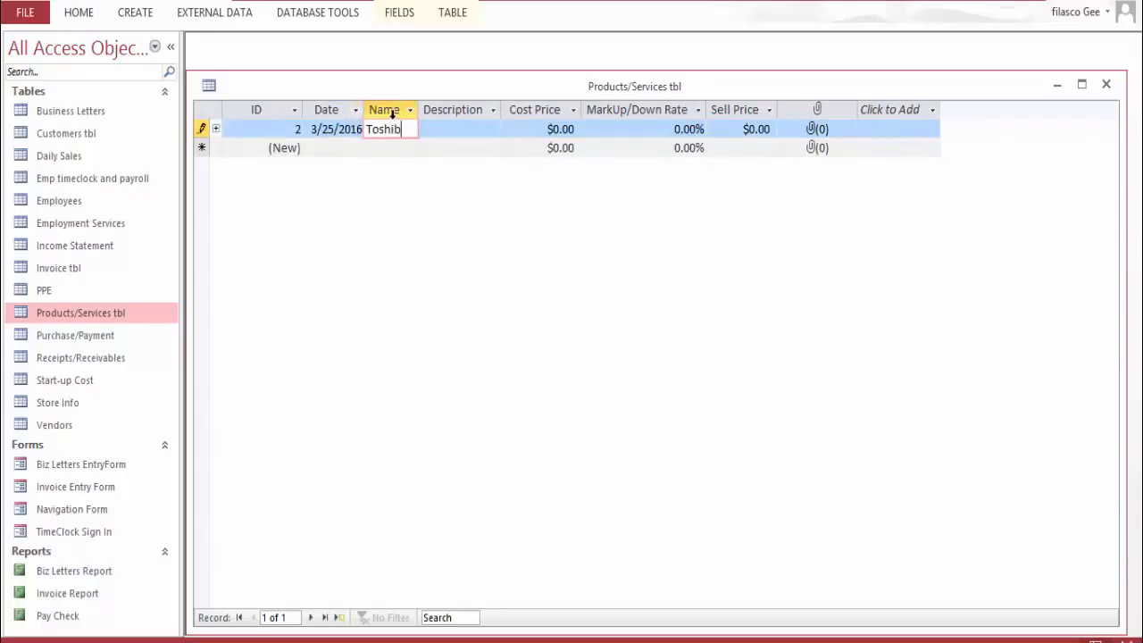
Name the new product Toshiba Satellite 3 and describe it as Laptop
type("Toshiba Sal")
type("ellite")
type(" 3")
key("Tab")
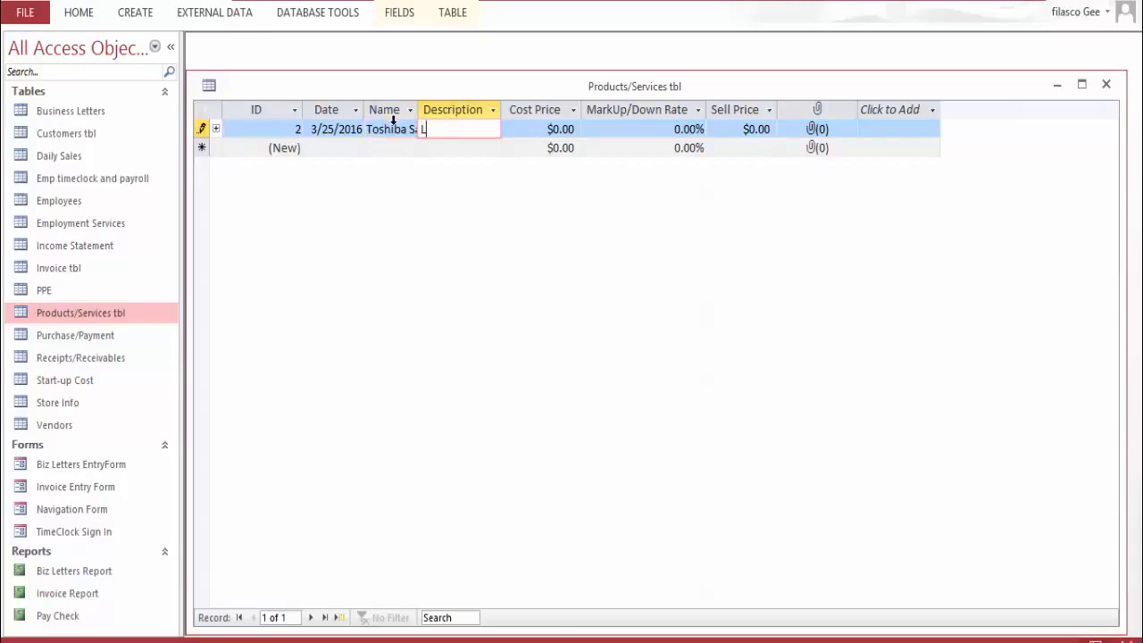
type("Laptop")
key("Tab")
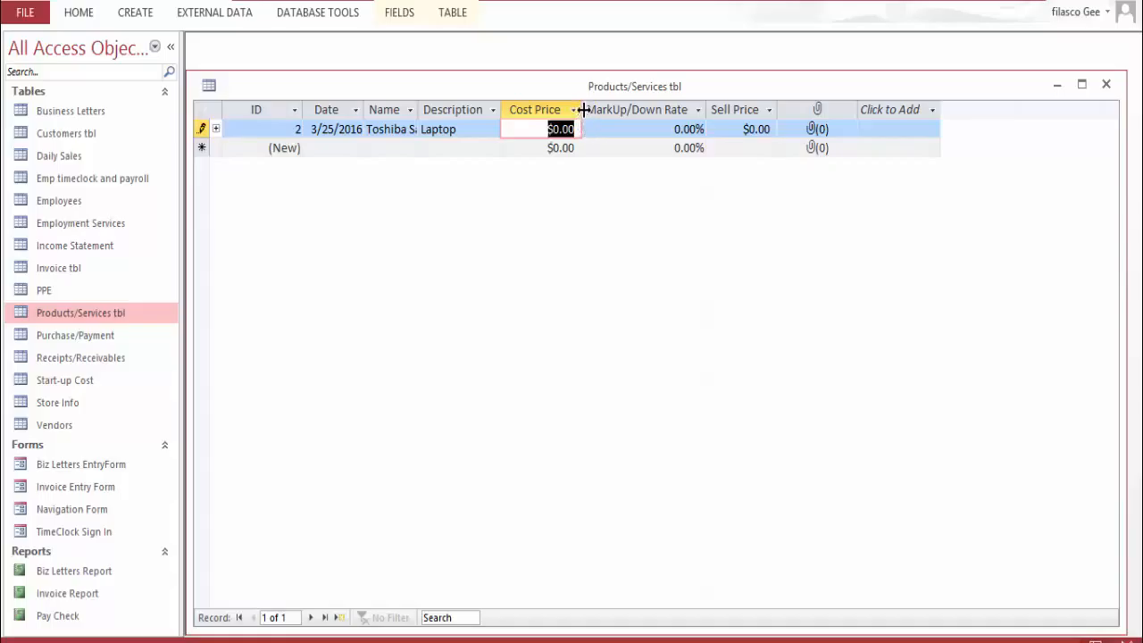
Set the laptop's Cost Price to $3.00 and its MarkUp/Down Rate to 10%
type("2")
left_click(675, 128)
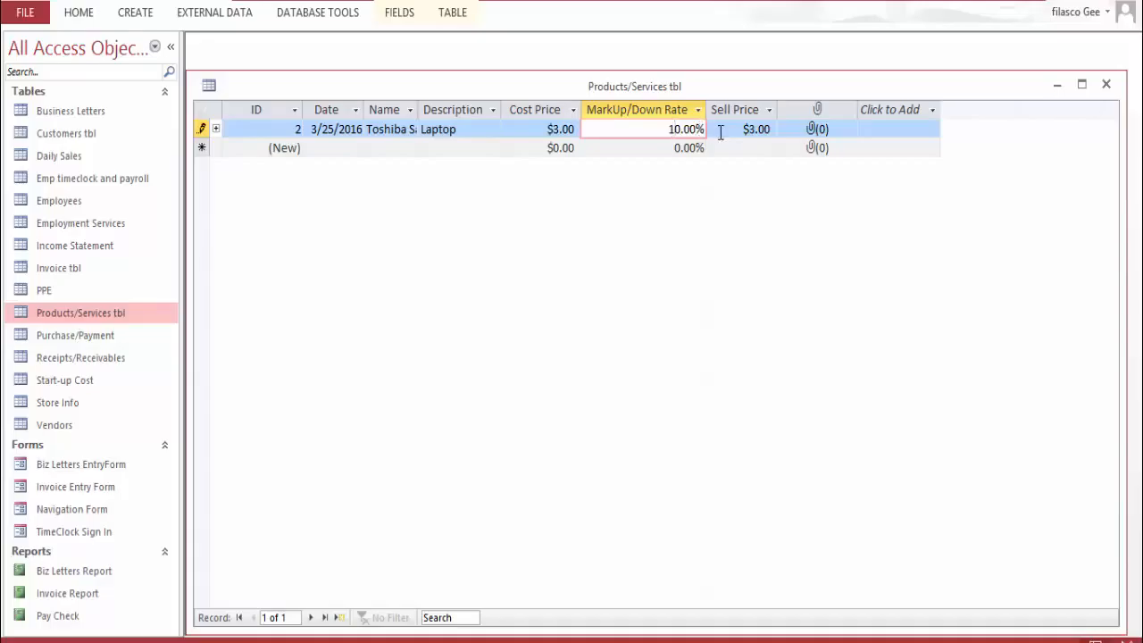
key("Tab")
key("Tab")
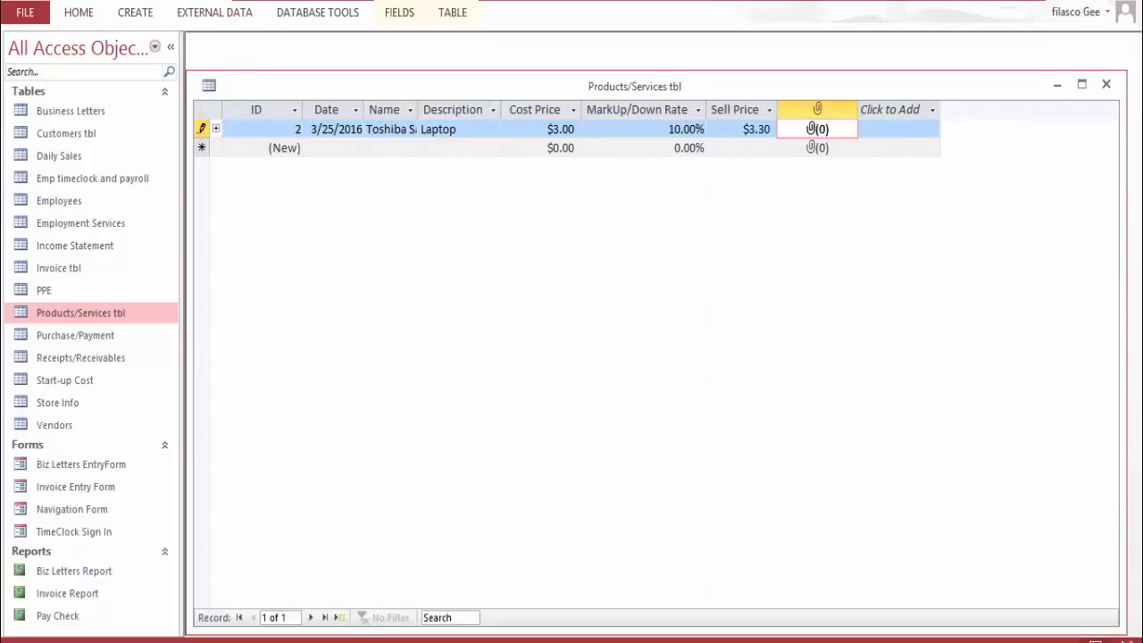
Close Products/Services tbl and reopen Invoice tbl to refresh its product choices
left_click(1106, 84)
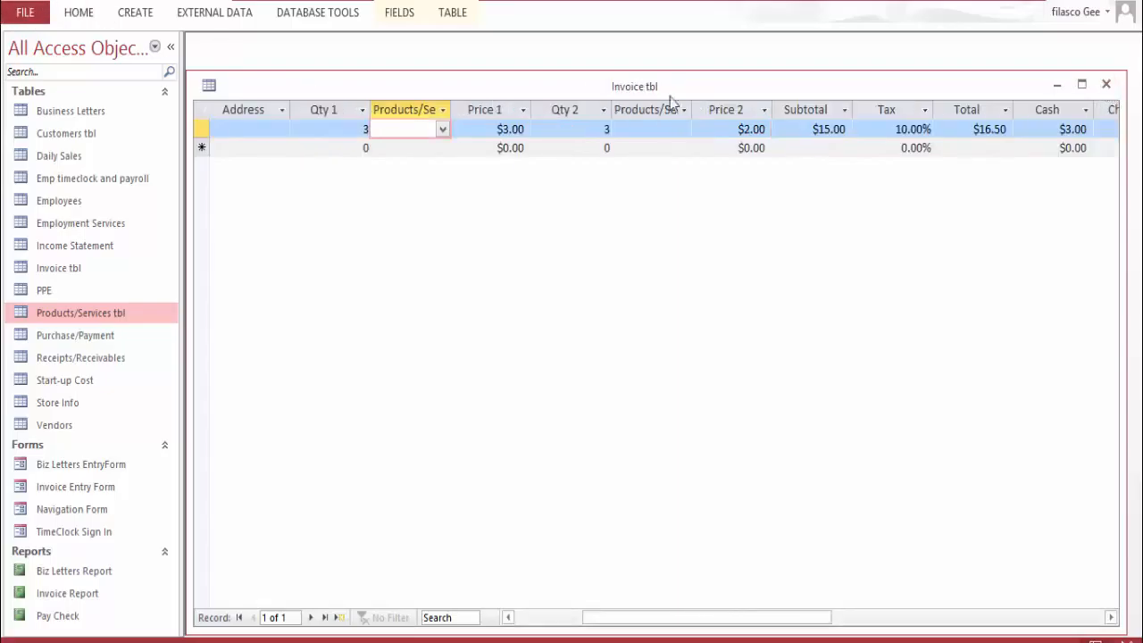
left_click(1105, 84)
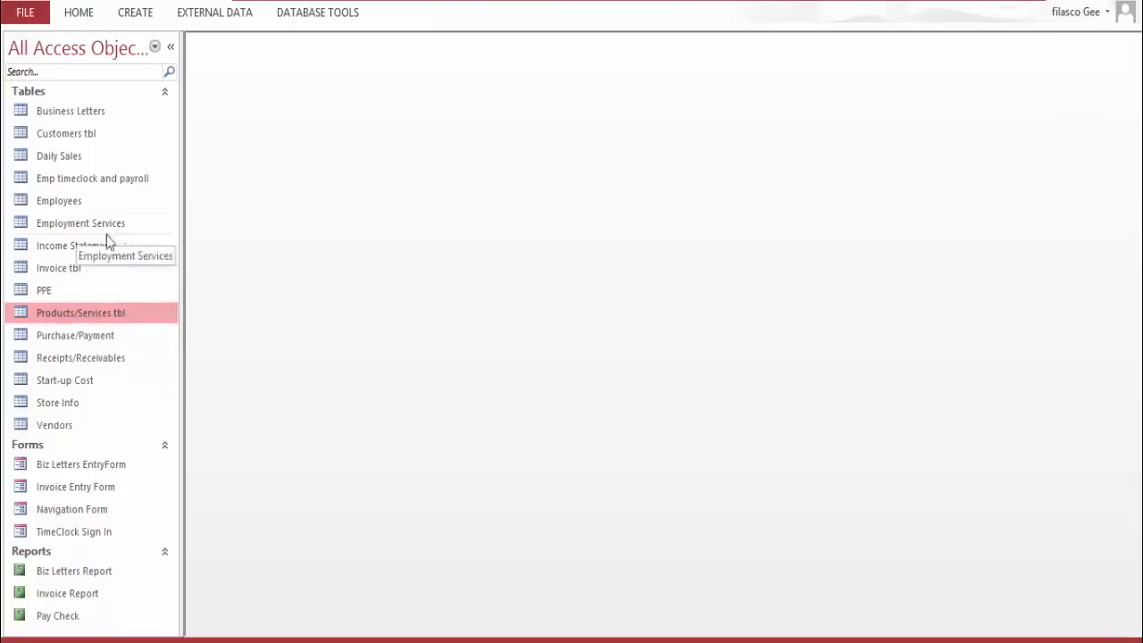
double_click(77, 267)
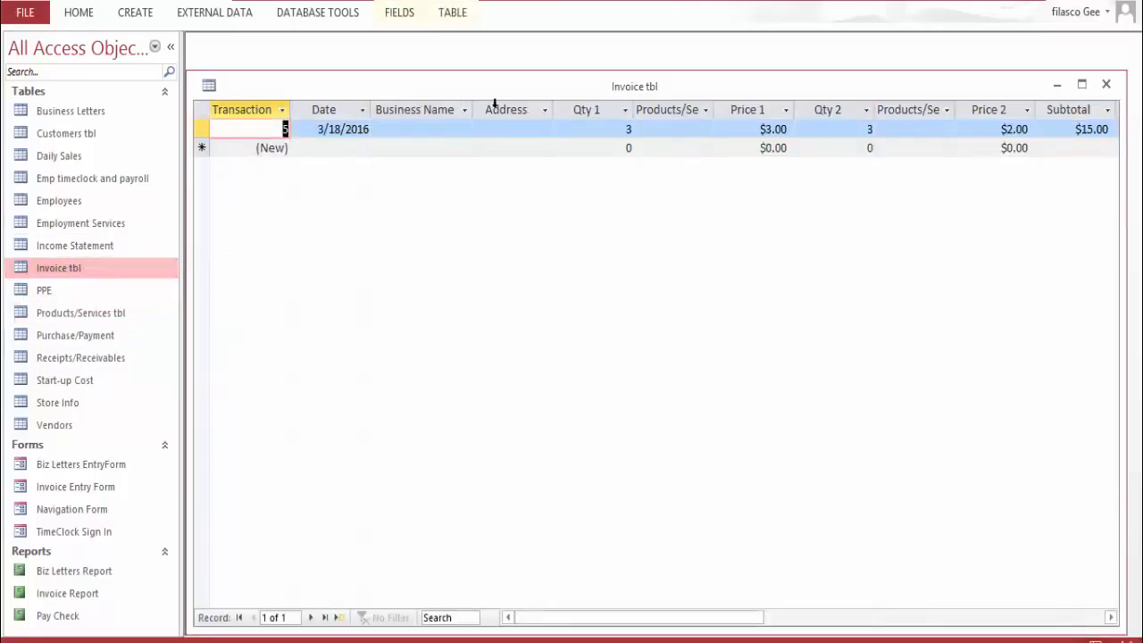
Assign Toshiba Satellite 3 to both product fields of transaction 5 and fit the Products/Services 1 column to its contents
left_click(706, 129)
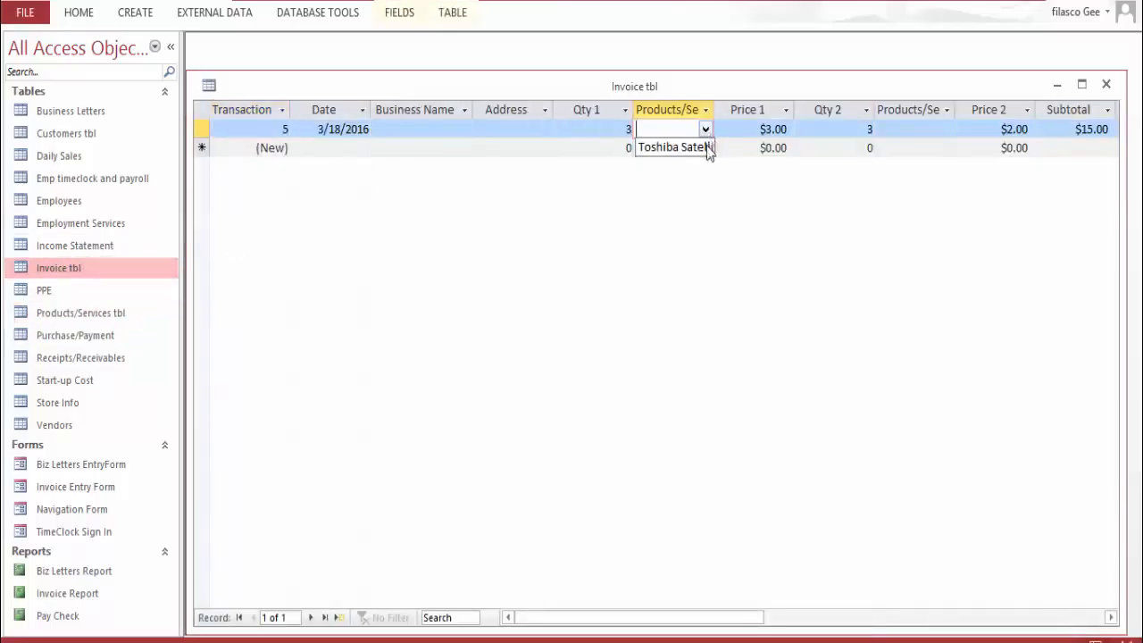
left_click(704, 148)
left_click(706, 147)
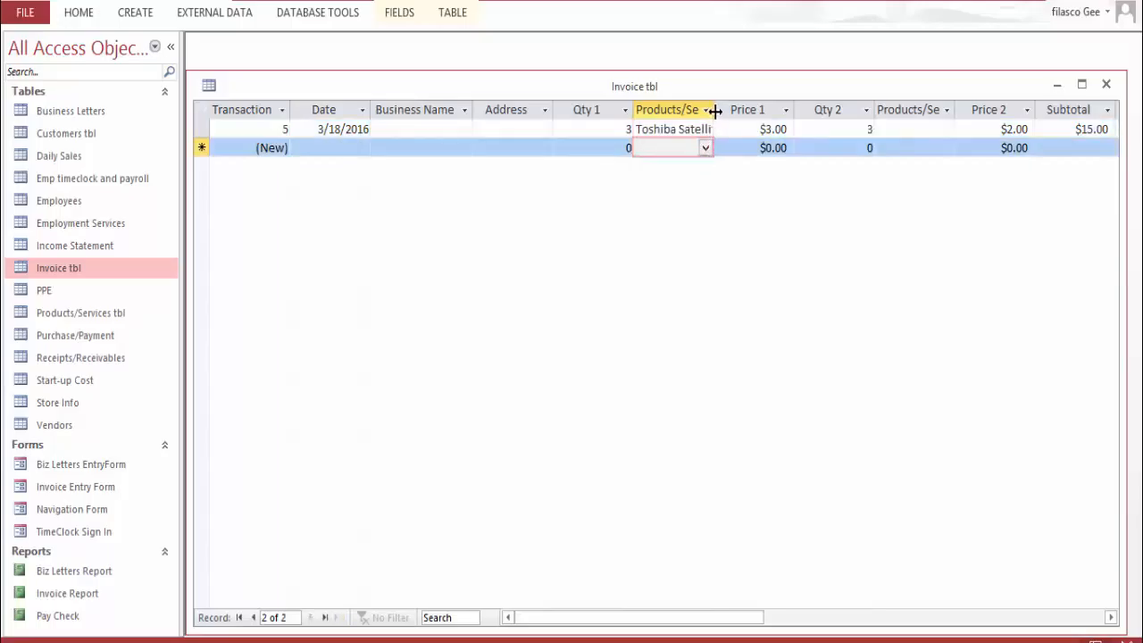
double_click(715, 110)
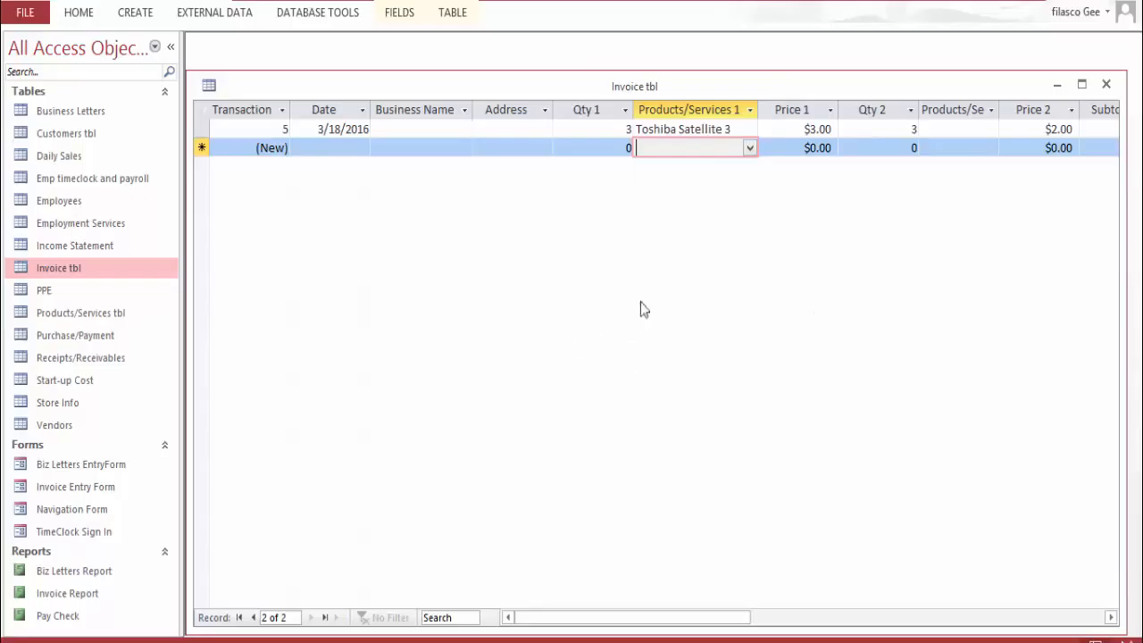
left_click(995, 133)
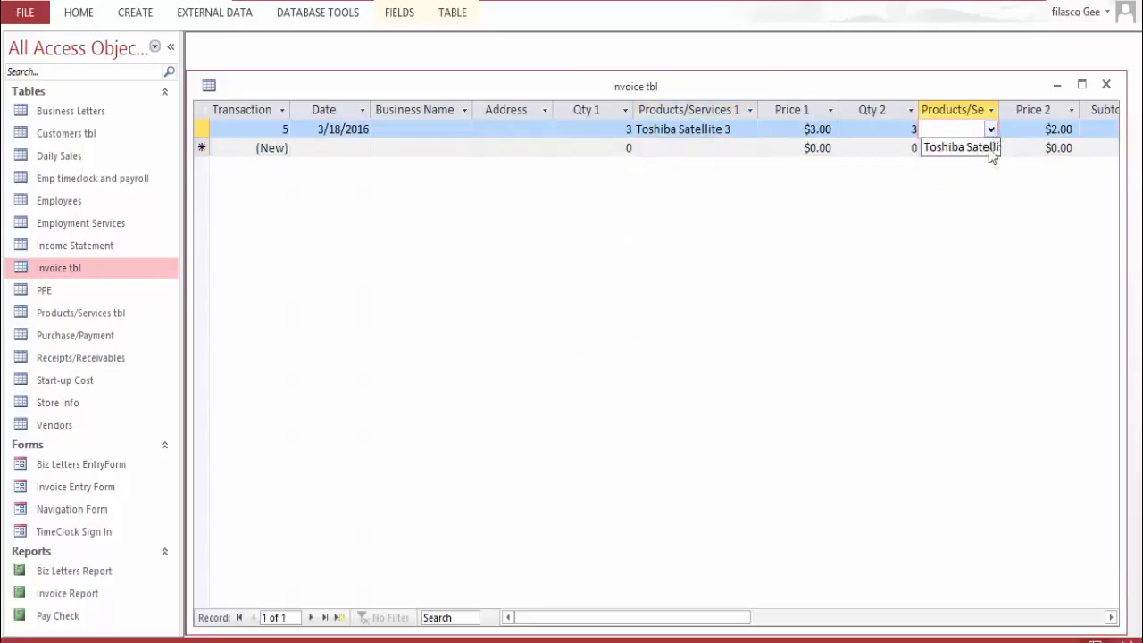
left_click(992, 150)
left_click(999, 112)
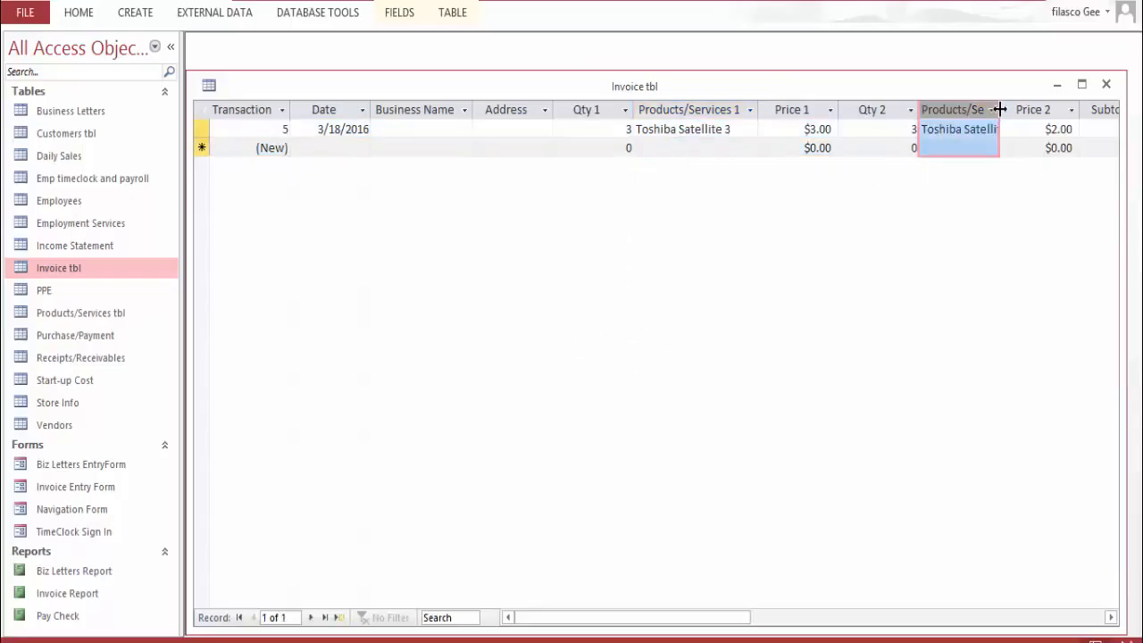
Set both Price 2 and Price 1 of transaction 5 to $3.30
left_click_drag(1048, 126, 1072, 132)
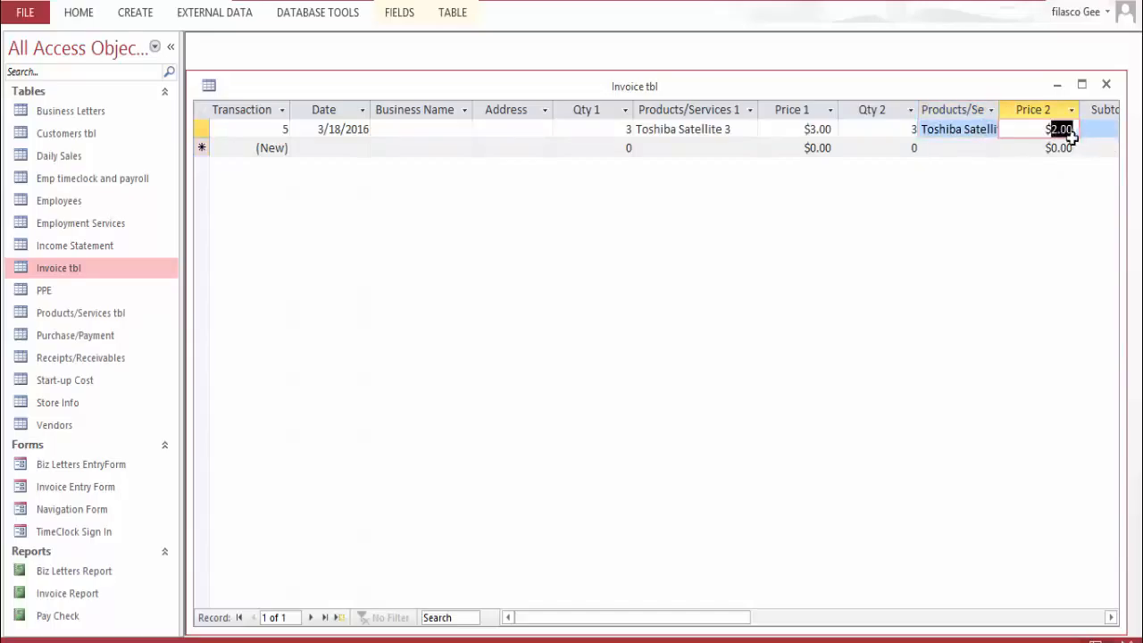
type("33")
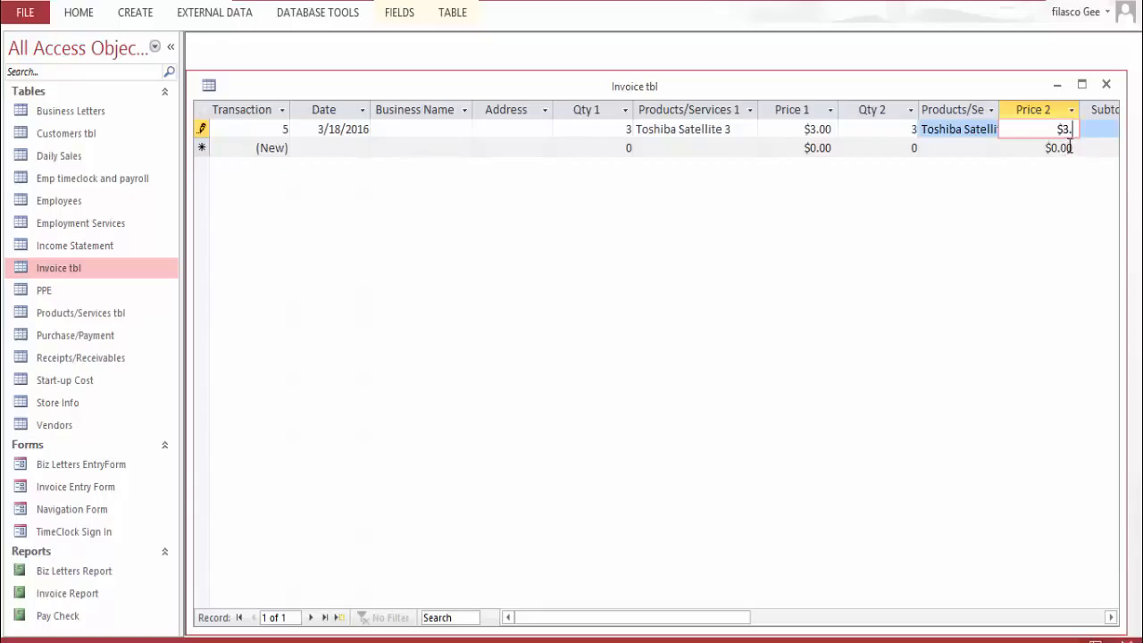
type("3")
key("Tab")
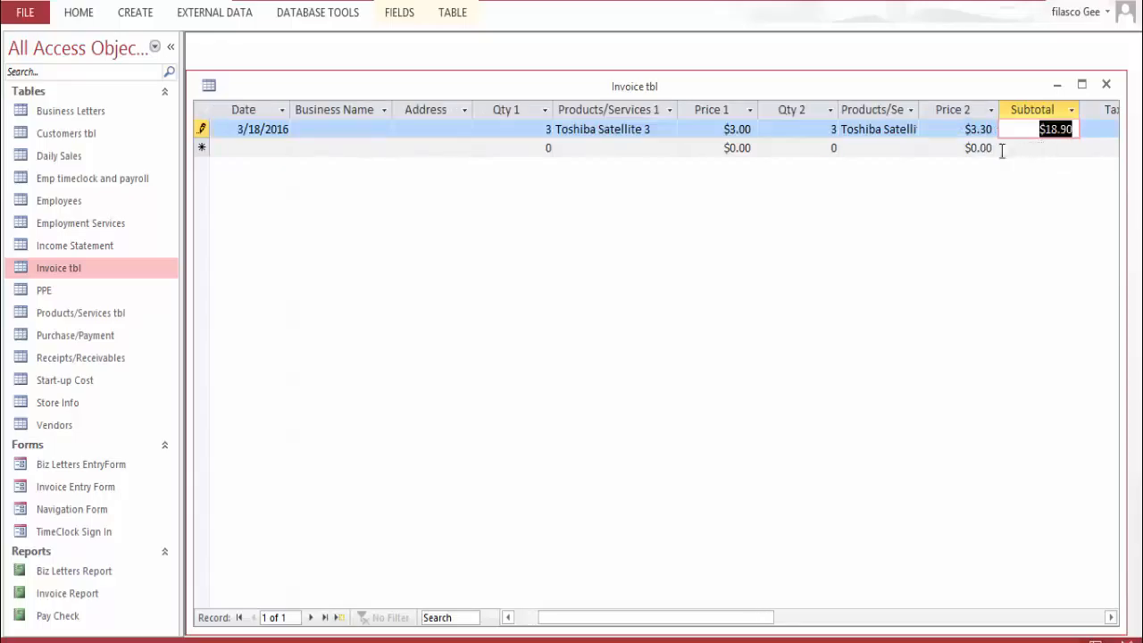
left_click(750, 131)
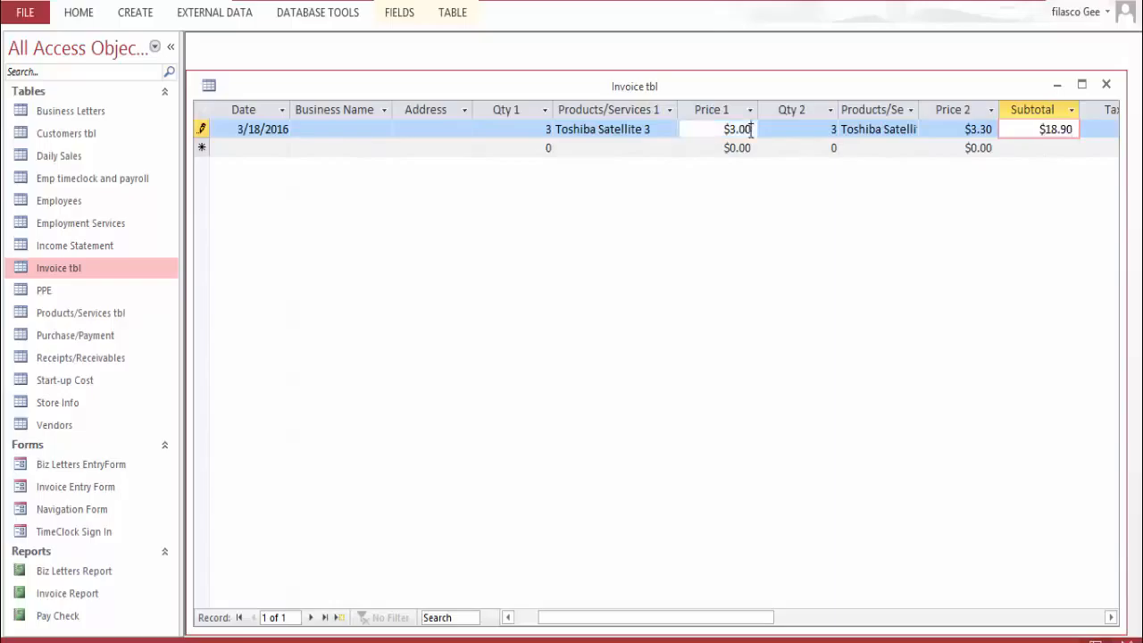
left_click_drag(750, 131, 739, 131)
type("30")
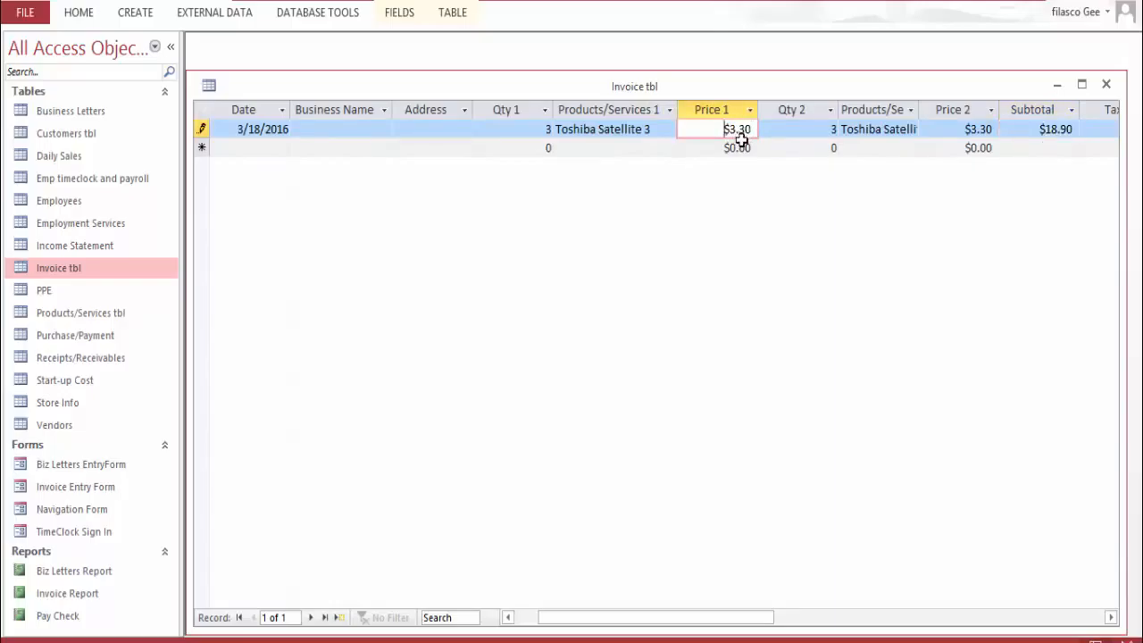
Commit the Price 1 entry of $3.30 in the invoice record and save the record
key("Tab")
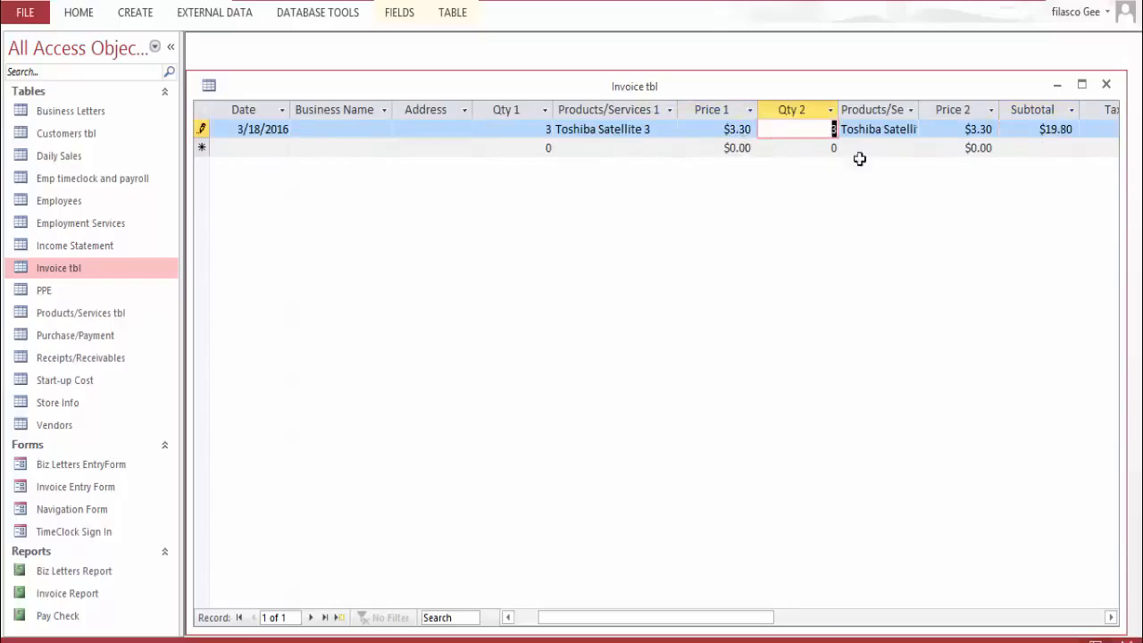
left_click(982, 131)
left_click(1043, 148)
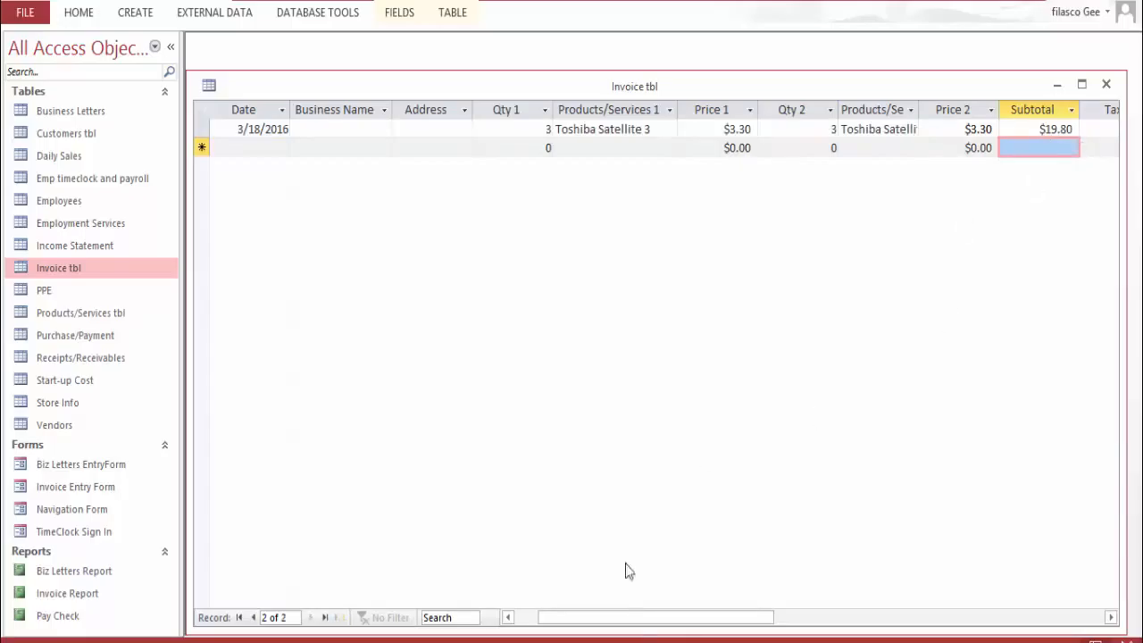
Set the invoice record's Cash amount to 21.78
left_click_drag(635, 619, 685, 632)
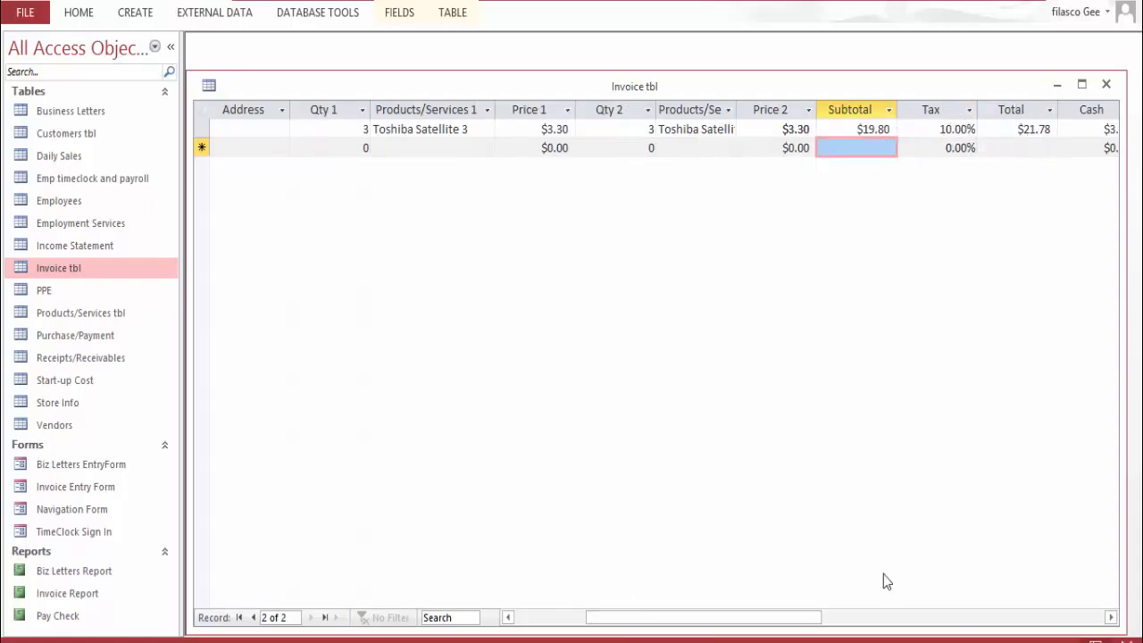
left_click_drag(799, 617, 860, 616)
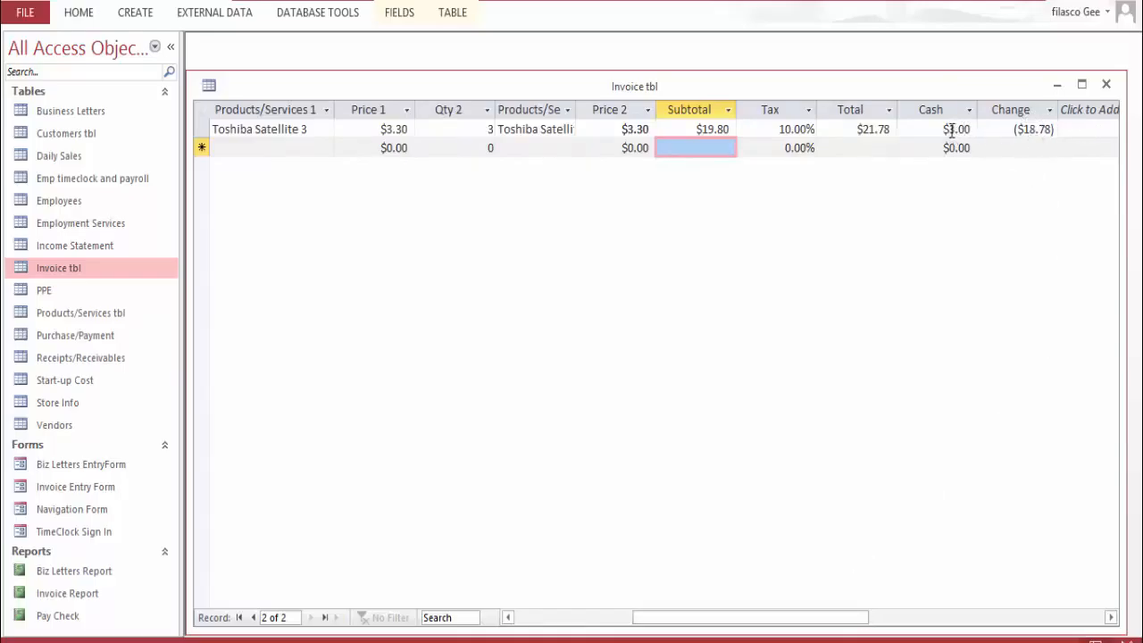
left_click_drag(948, 129, 972, 128)
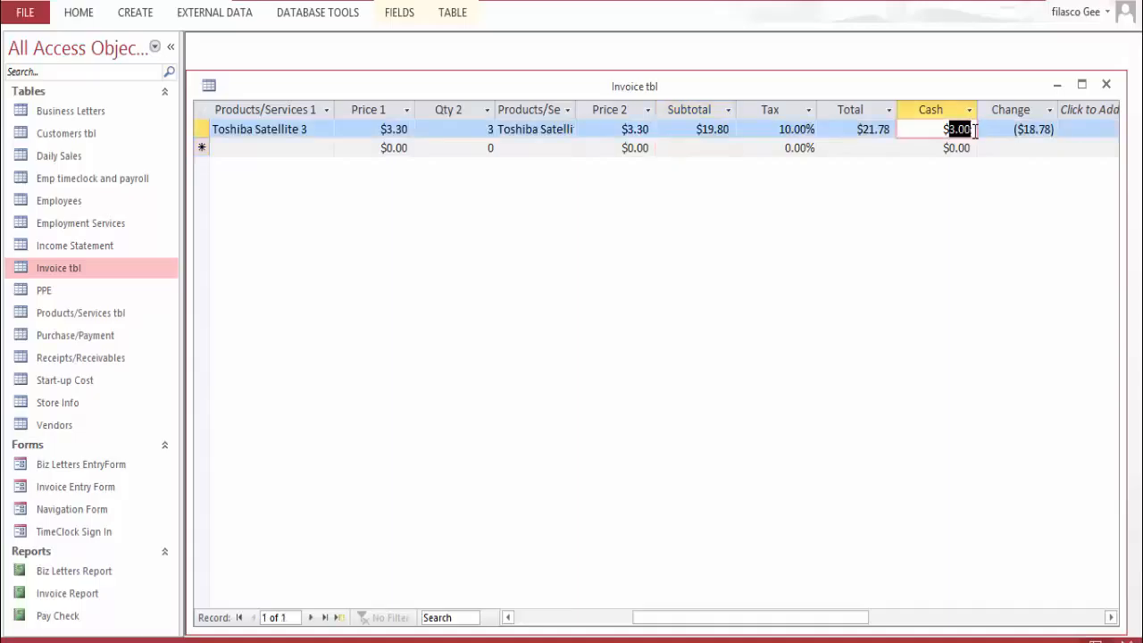
type("21")
type(".78")
key("Tab")
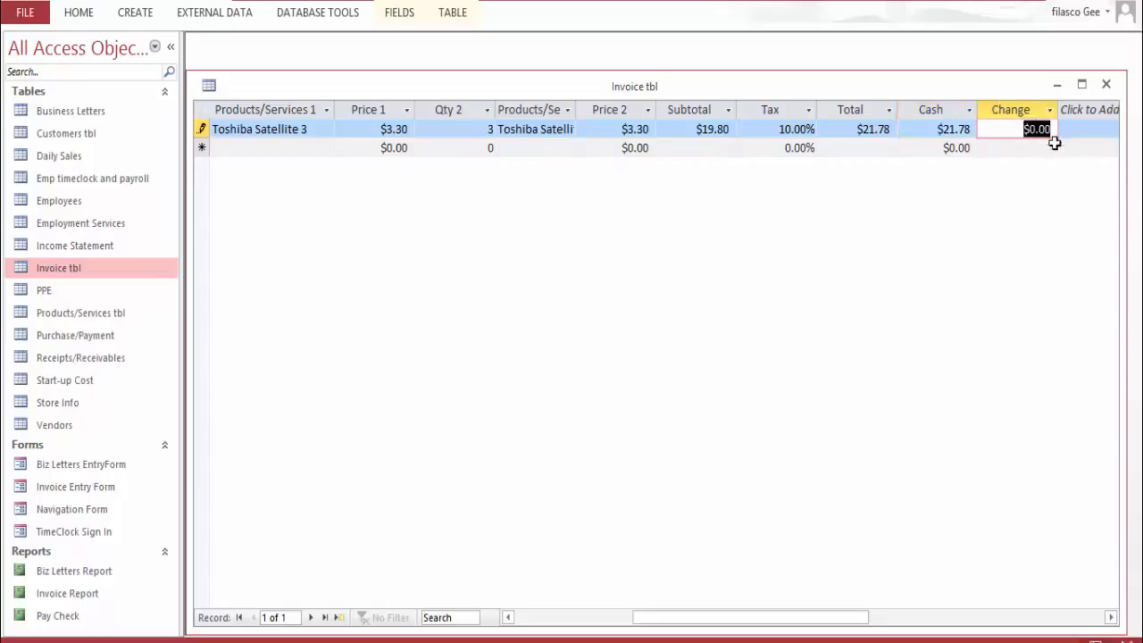
Set the invoice record's Cash amount to 25
left_click_drag(946, 130, 971, 131)
type("25")
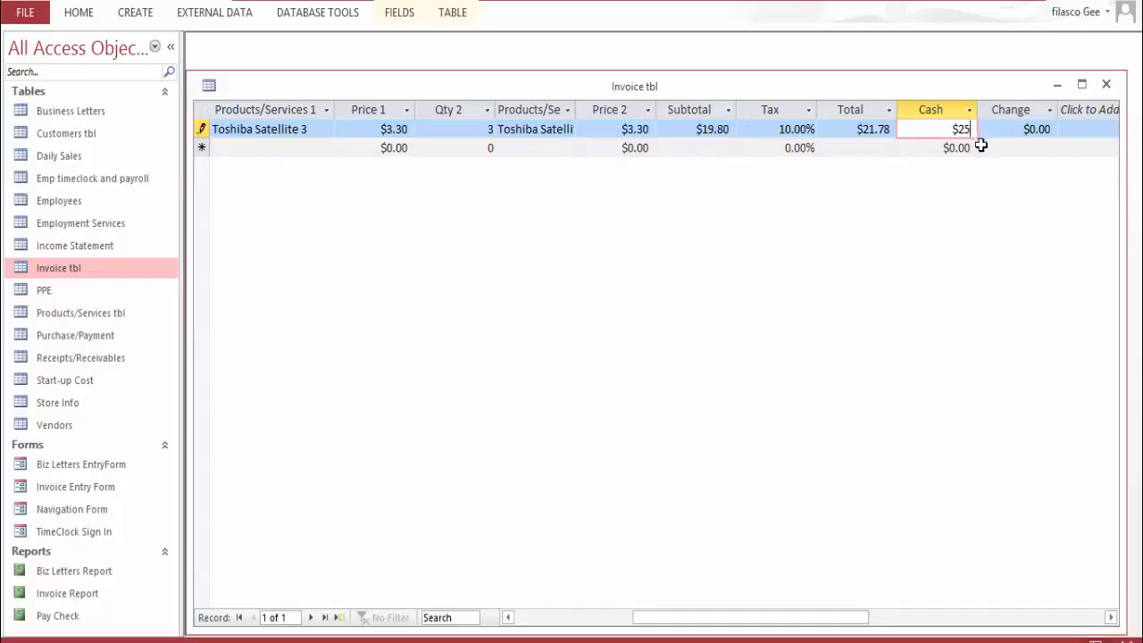
key("Tab")
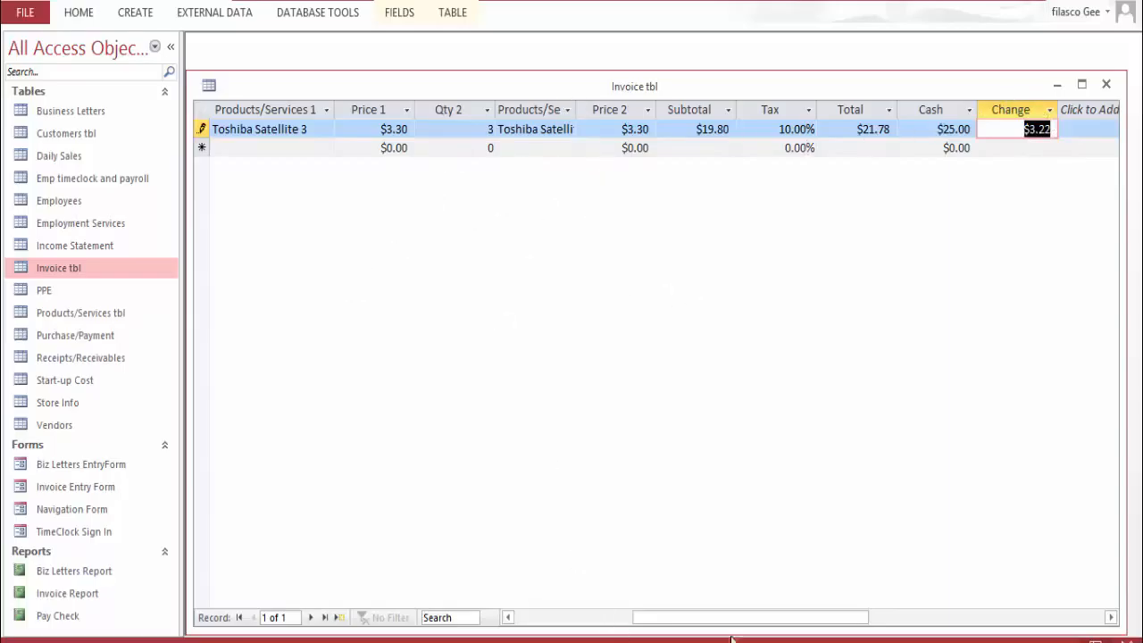
Fit the Transaction ID column to its full heading and show the Invoice table in Design view
left_click_drag(742, 620, 569, 626)
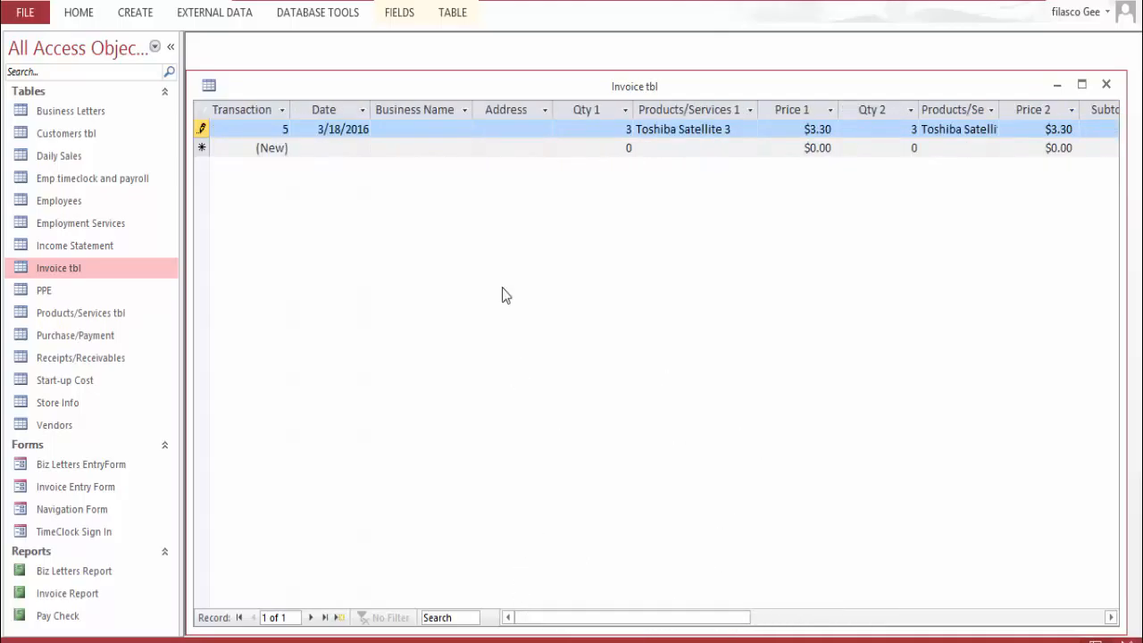
double_click(291, 110)
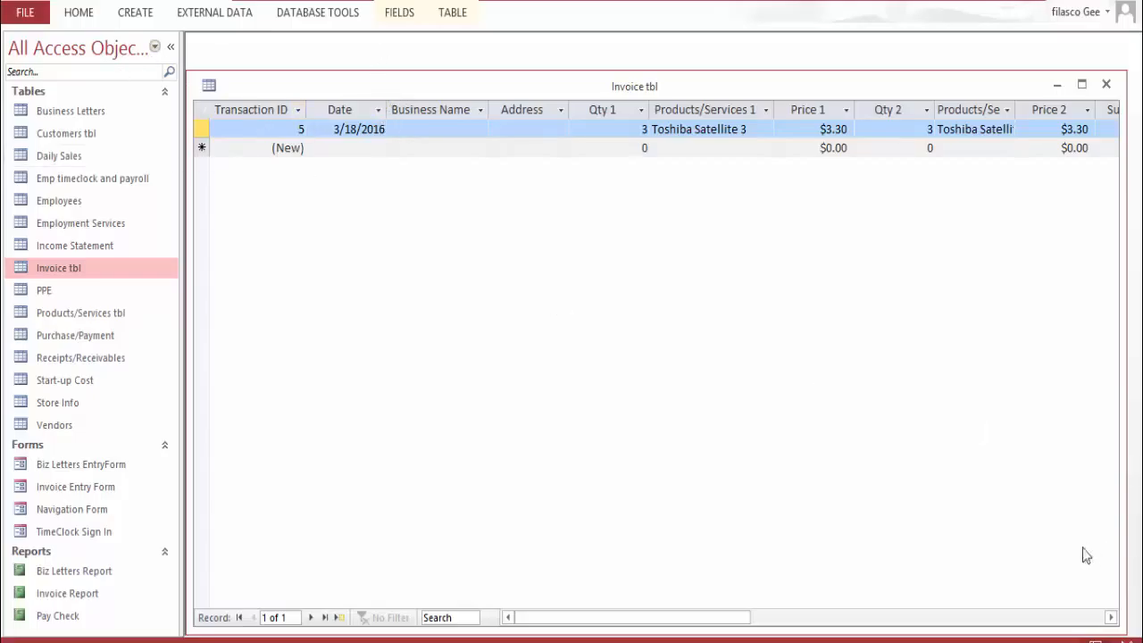
left_click(1118, 639)
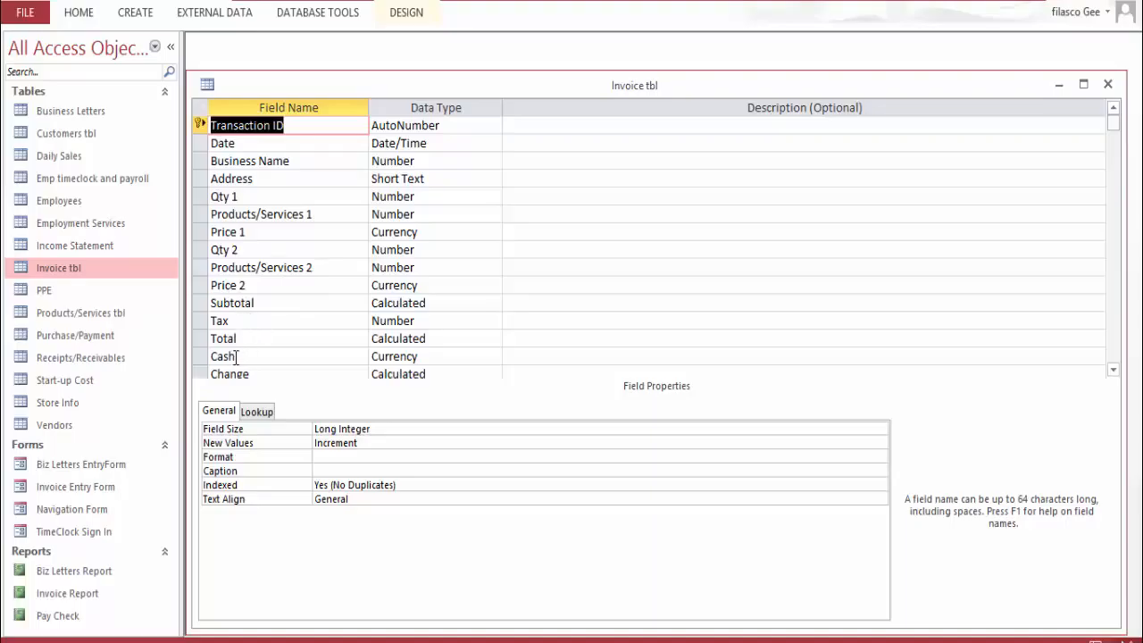
Review the Invoice table's fields and data types, and inspect the expression of the calculated Subtotal field
scroll(278, 361, "down", 1)
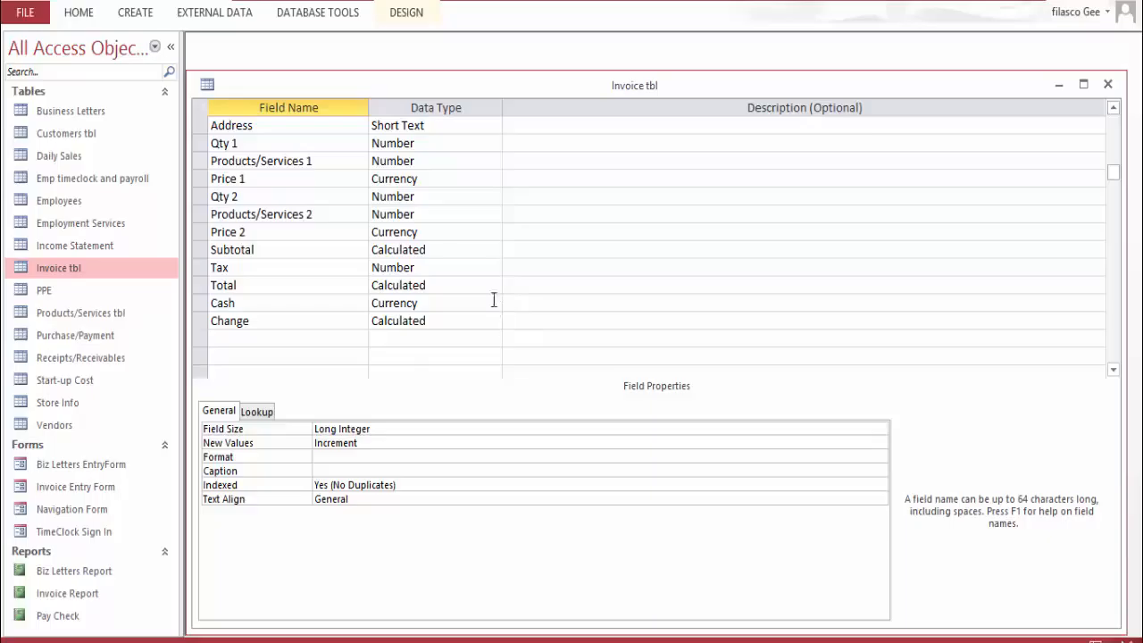
scroll(319, 189, "up", 1)
scroll(434, 217, "down", 4)
scroll(416, 217, "up", 2)
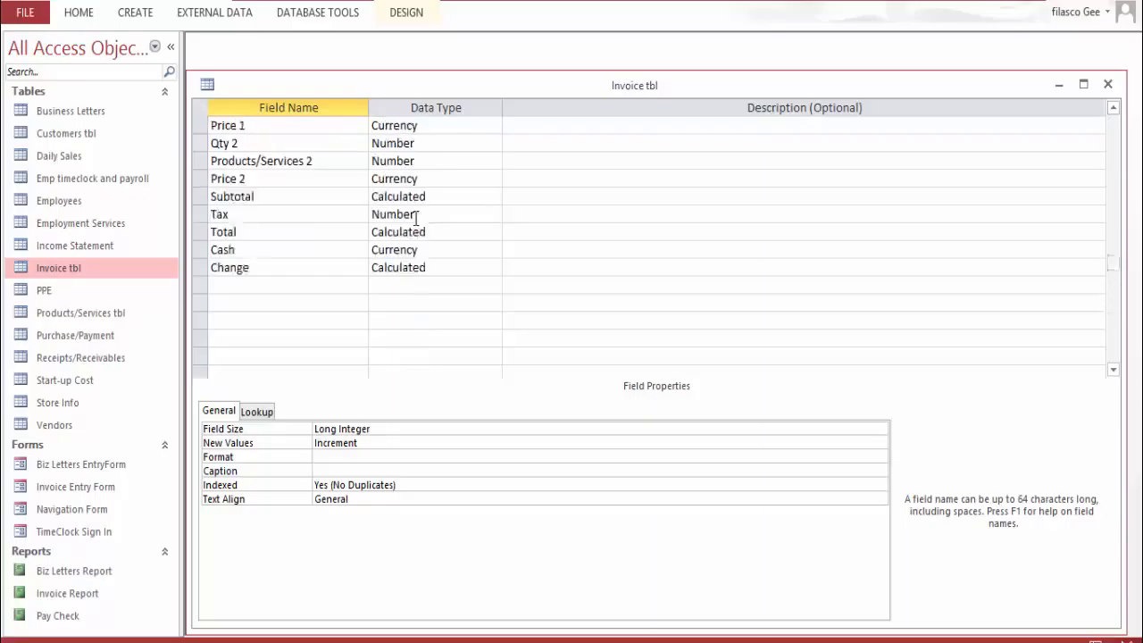
scroll(416, 217, "up", 1)
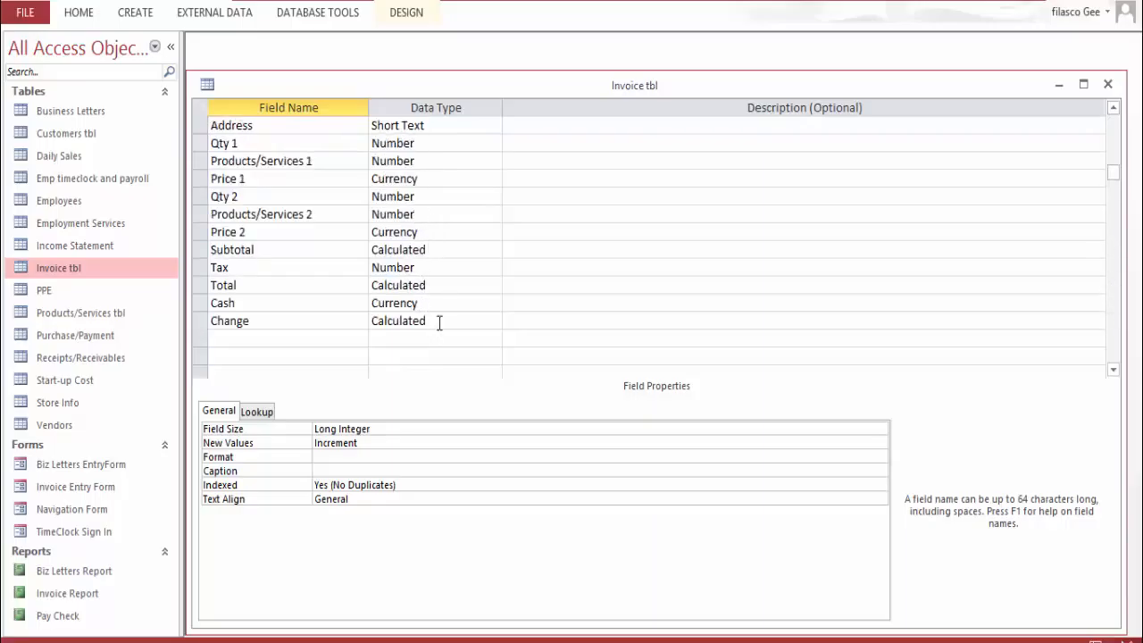
left_click(466, 248)
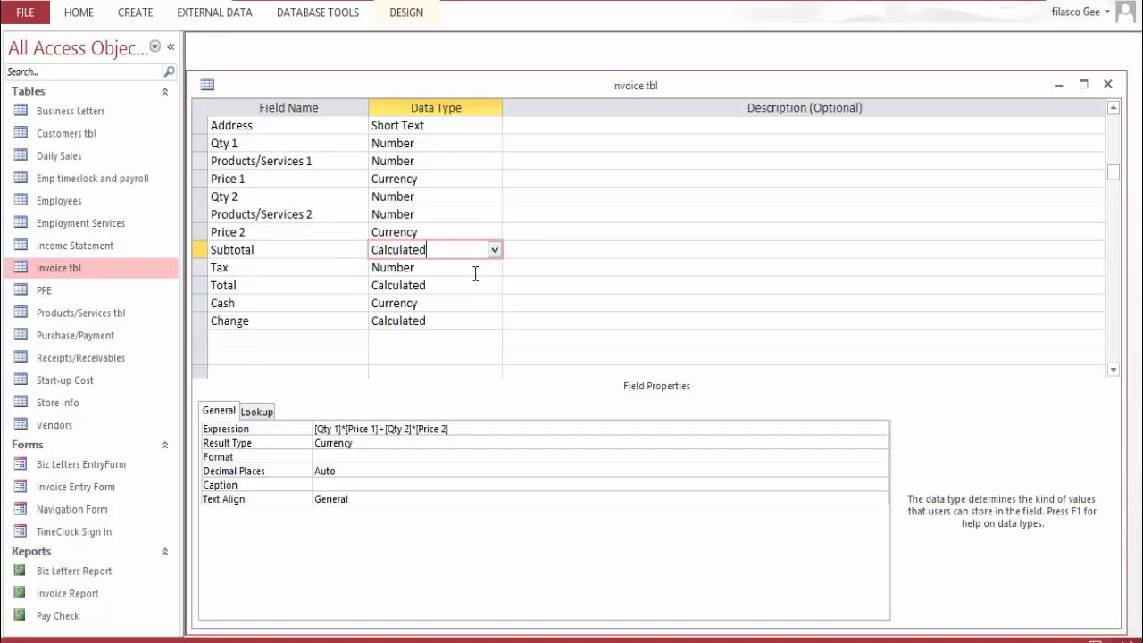
scroll(497, 227, "up", 1)
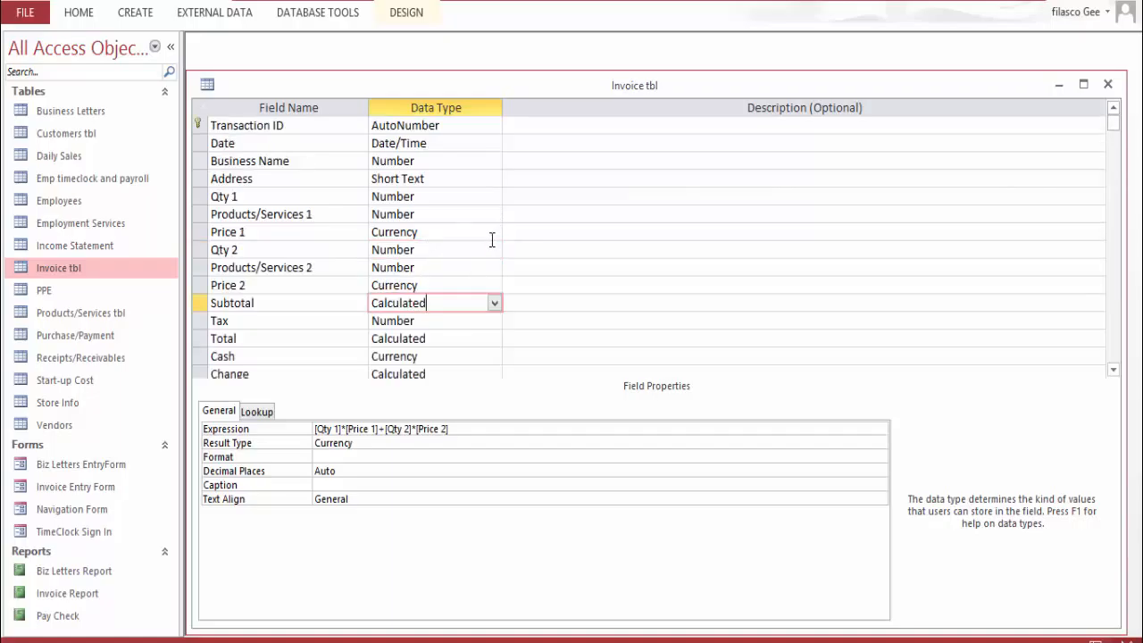
scroll(492, 243, "down", 2)
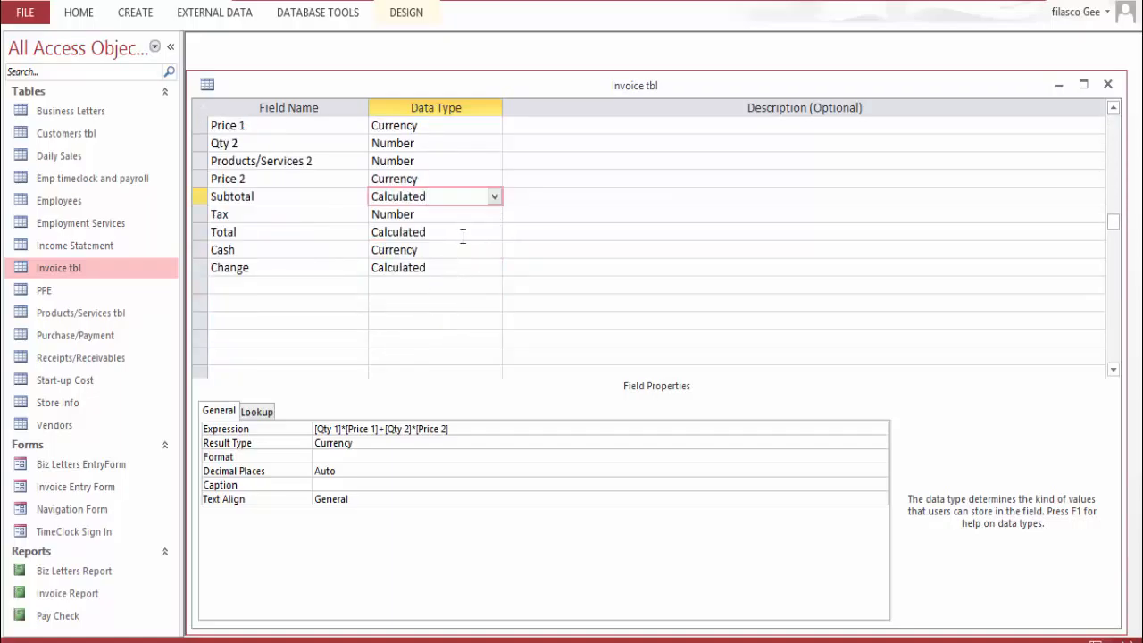
Inspect the Total field's expression in the Expression Builder without changing it, and check the Change field's expression
left_click(475, 233)
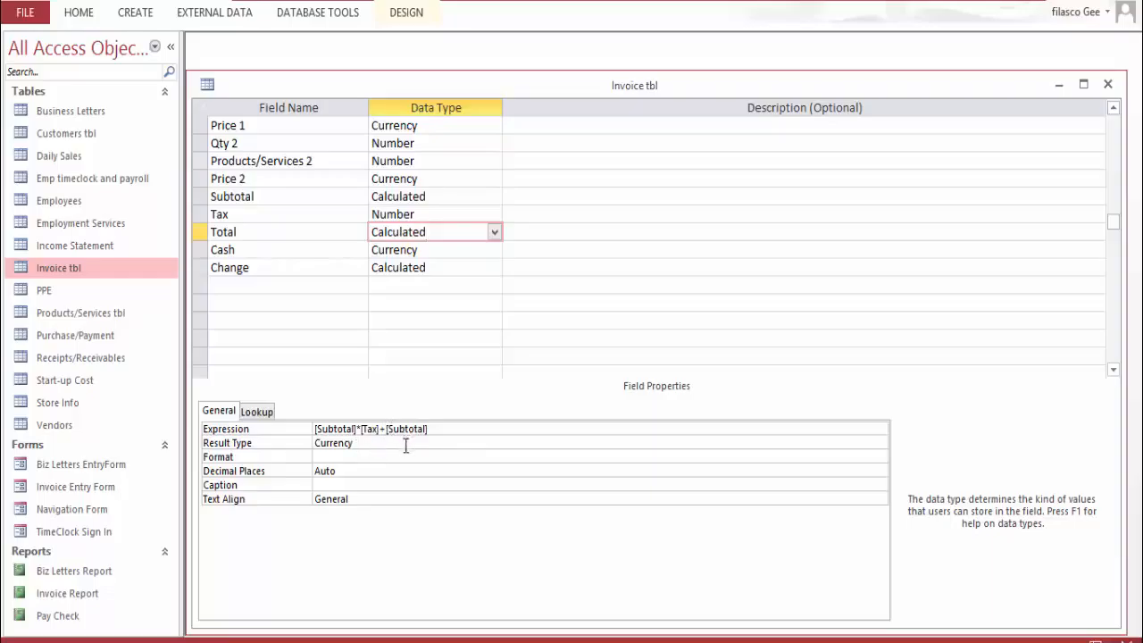
left_click(874, 427)
left_click(881, 429)
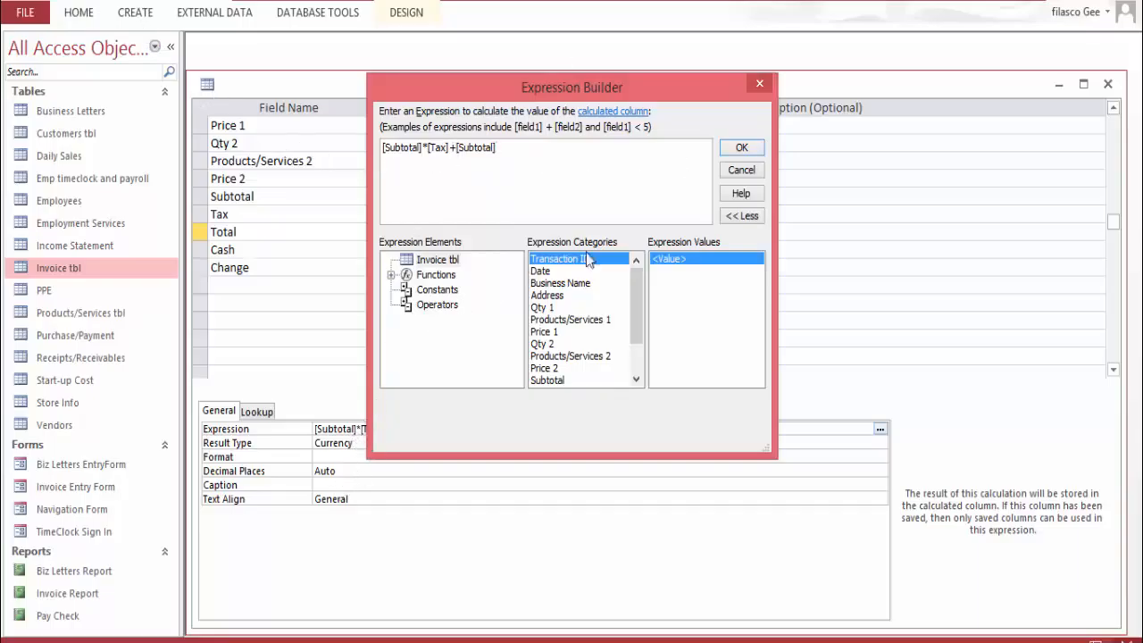
left_click(741, 169)
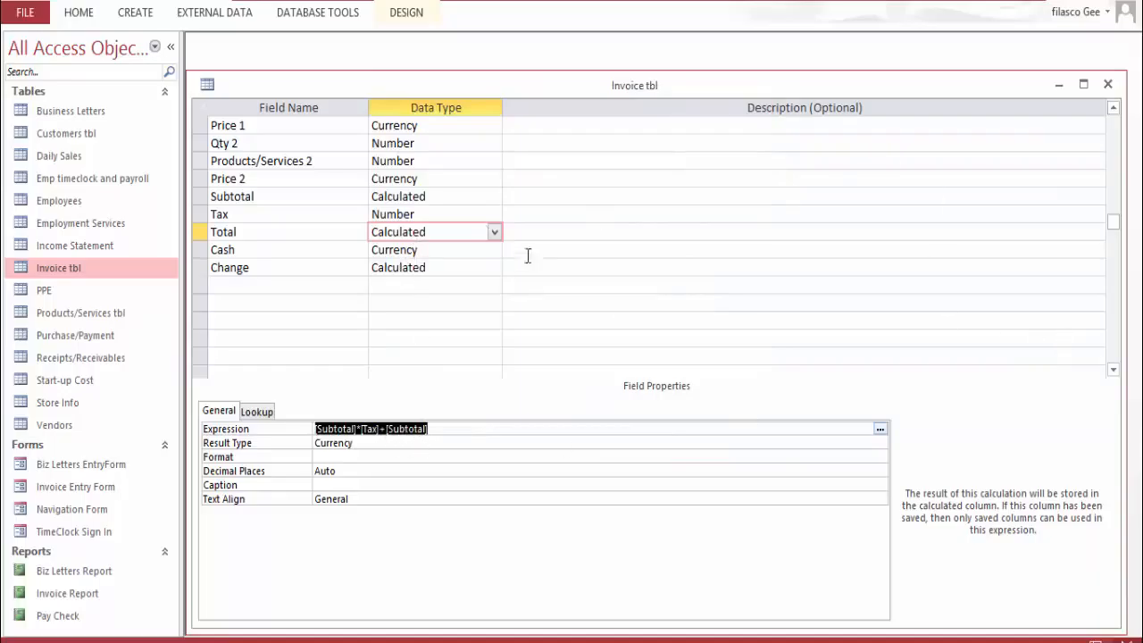
left_click(487, 272)
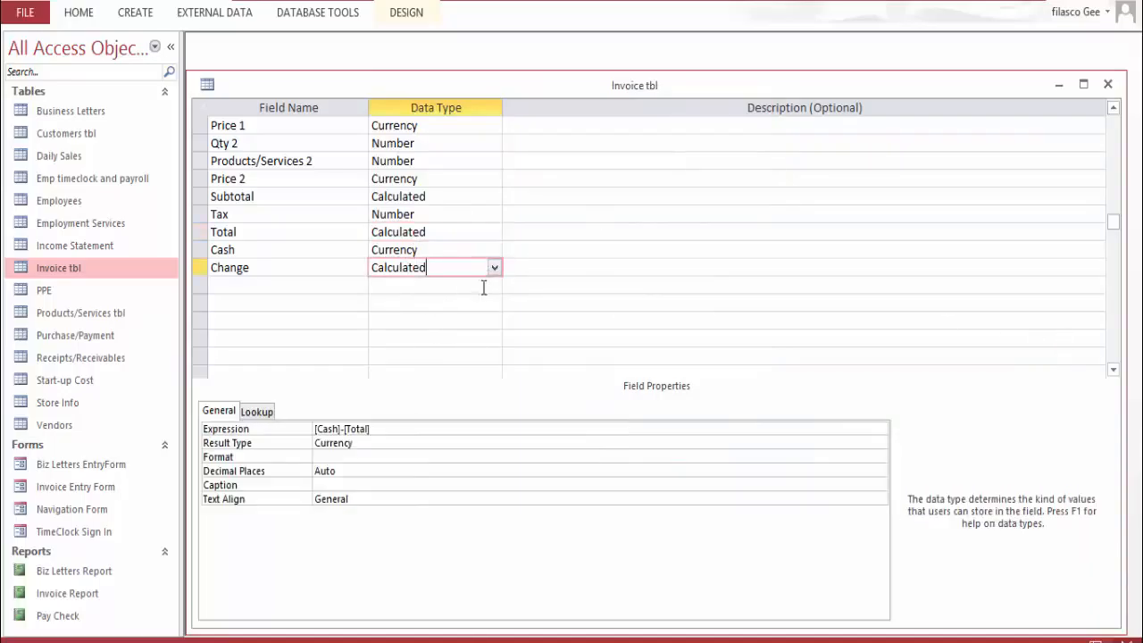
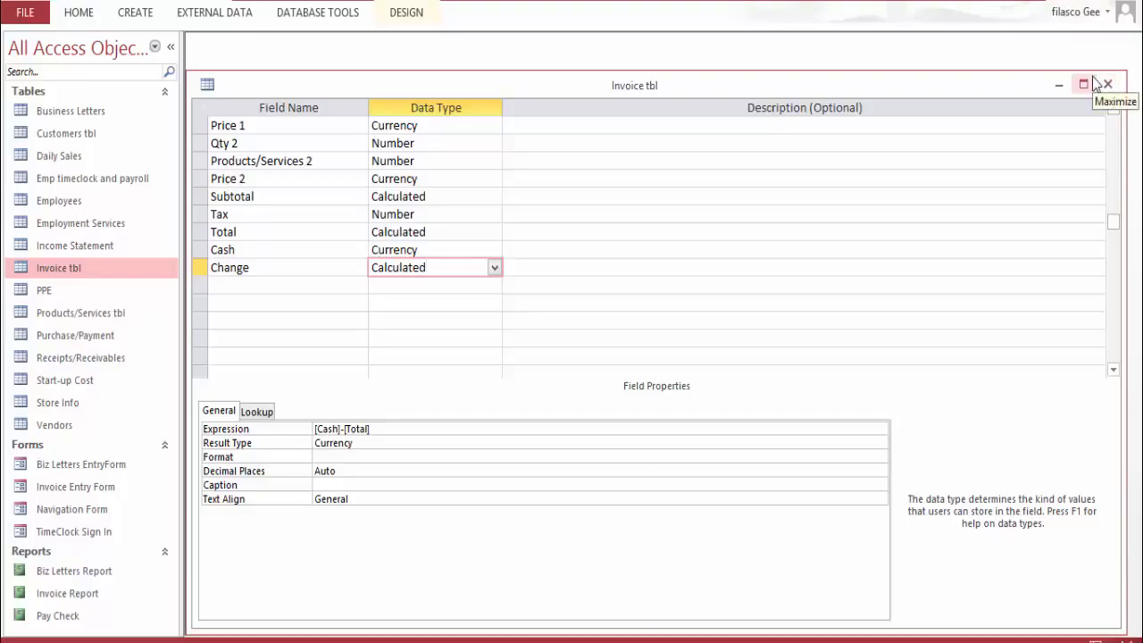
Close the Invoice table with its design changes saved, and open the PPE table
left_click(1107, 84)
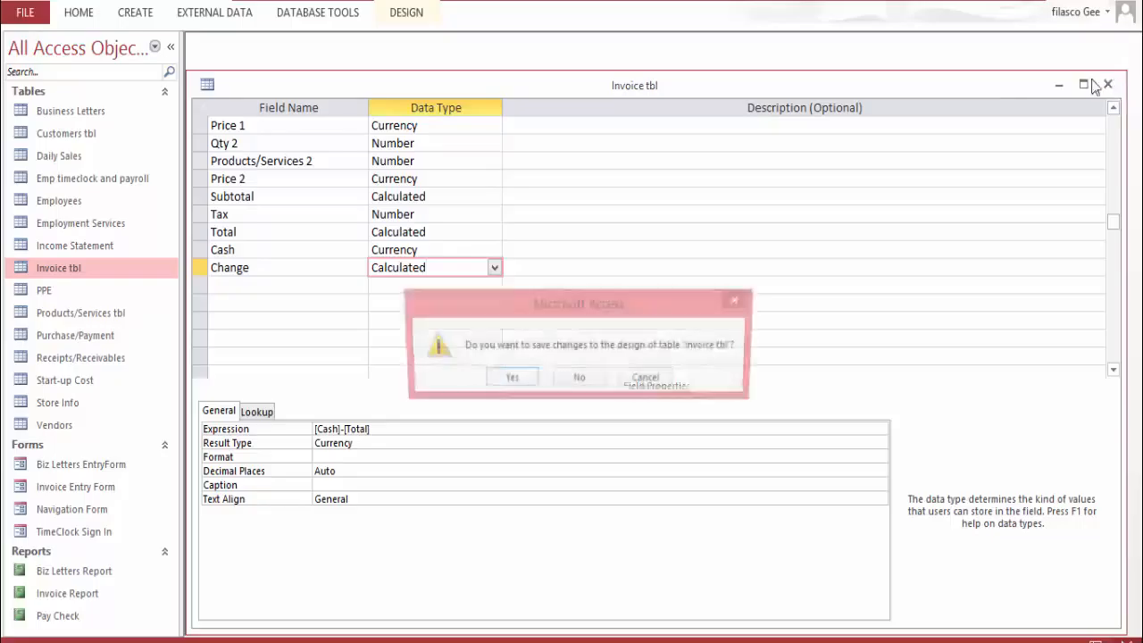
left_click(515, 379)
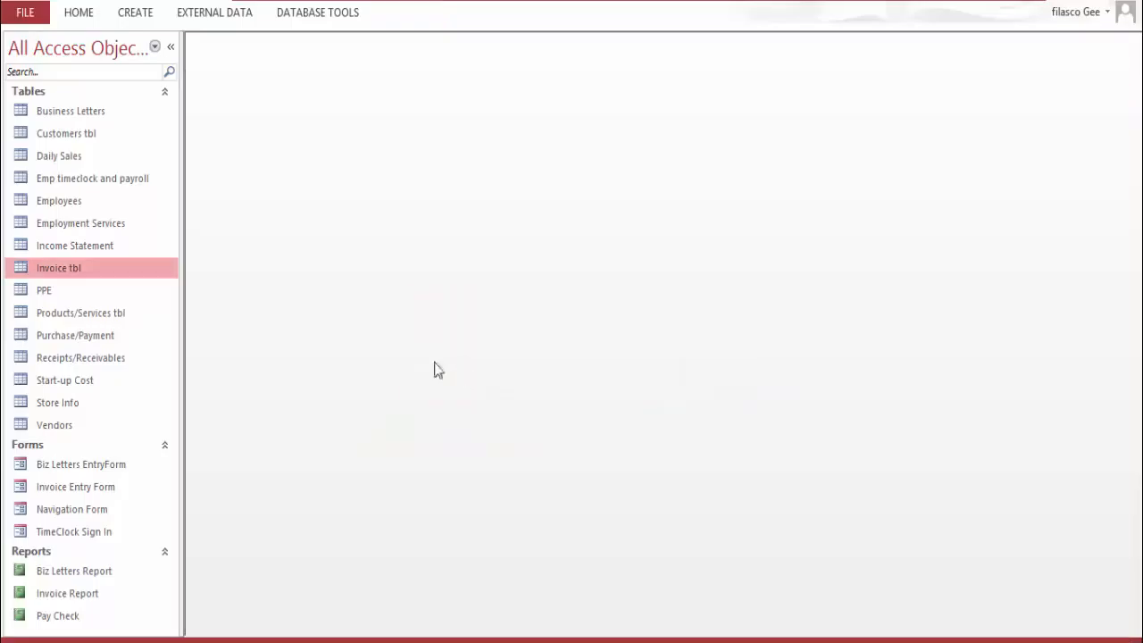
double_click(39, 295)
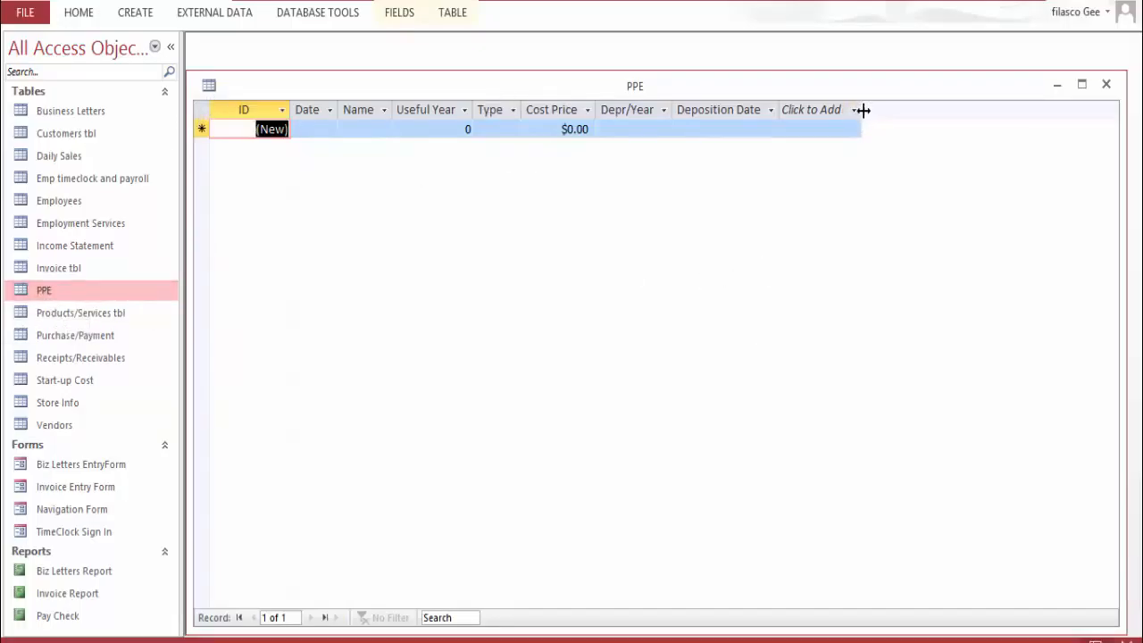
Fit the Deposition Date column, widen the Type column slightly, and view the choices offered for Type
double_click(777, 105)
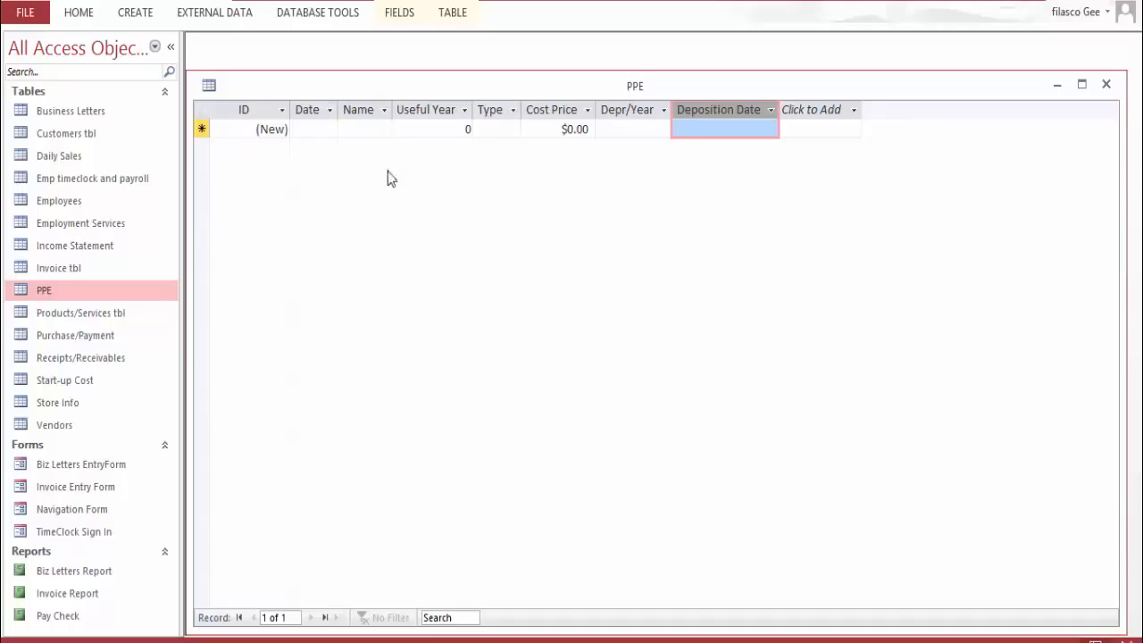
left_click_drag(522, 109, 524, 109)
left_click(522, 128)
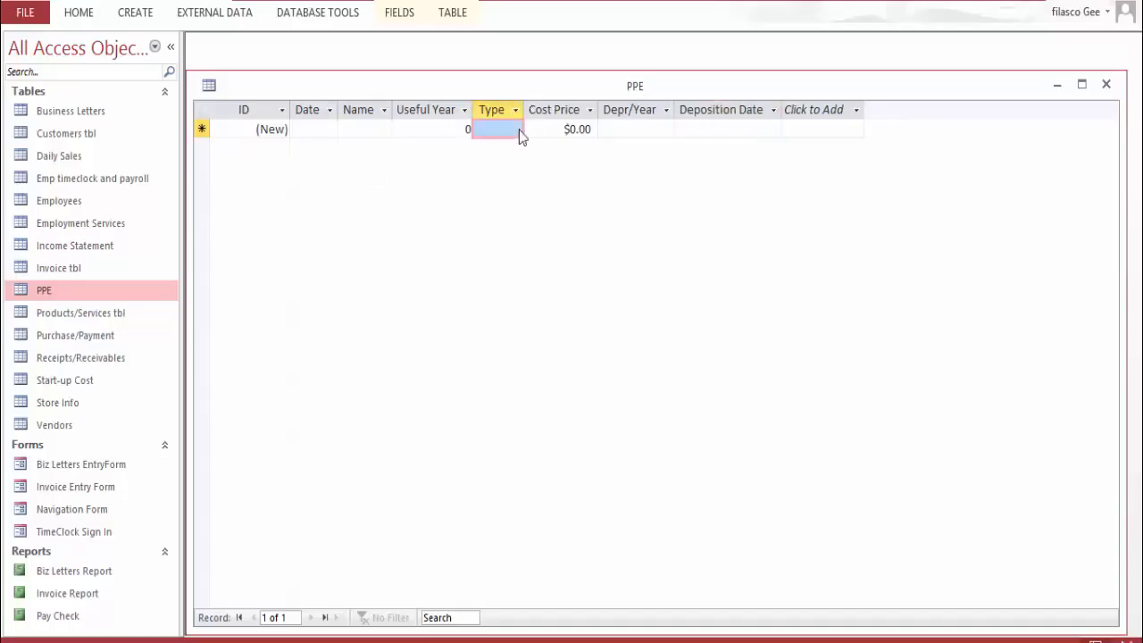
left_click(515, 129)
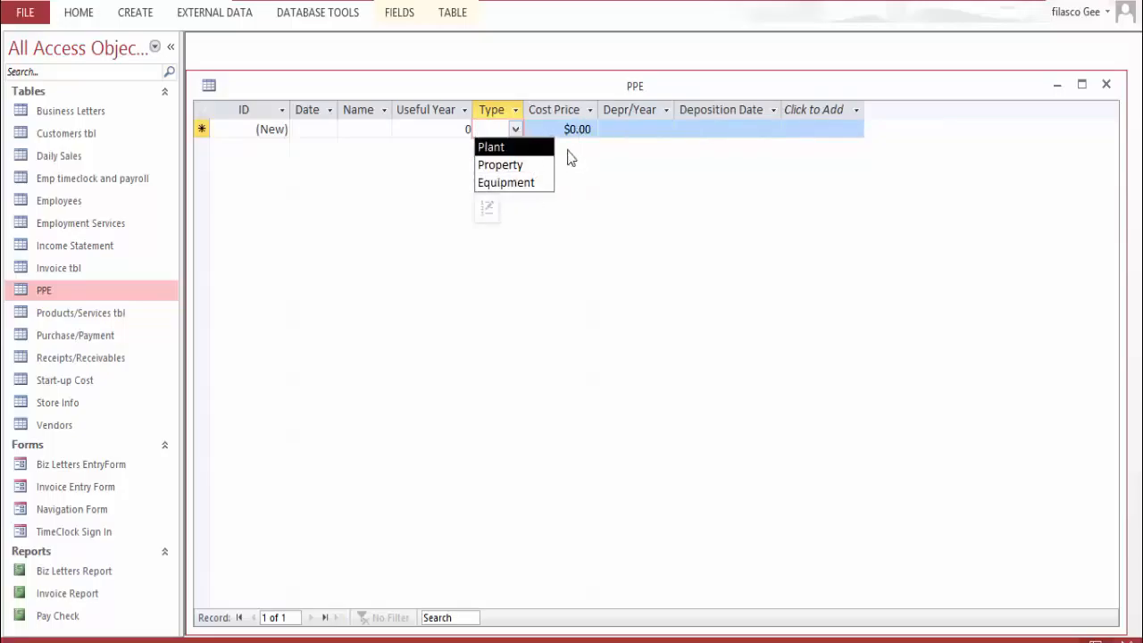
left_click(653, 125)
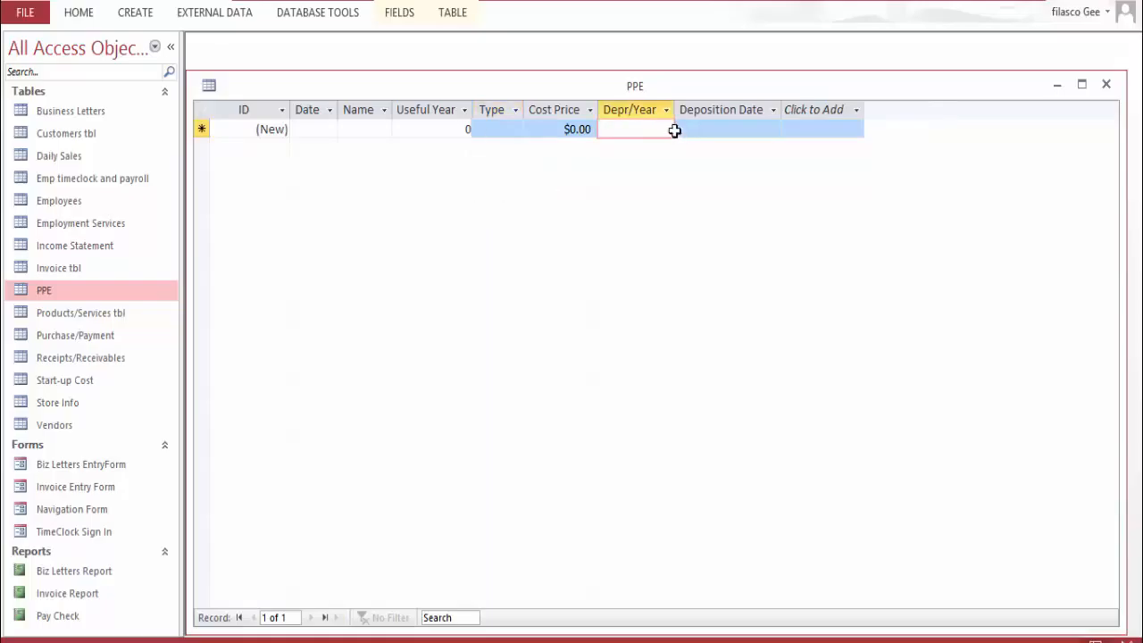
left_click(509, 129)
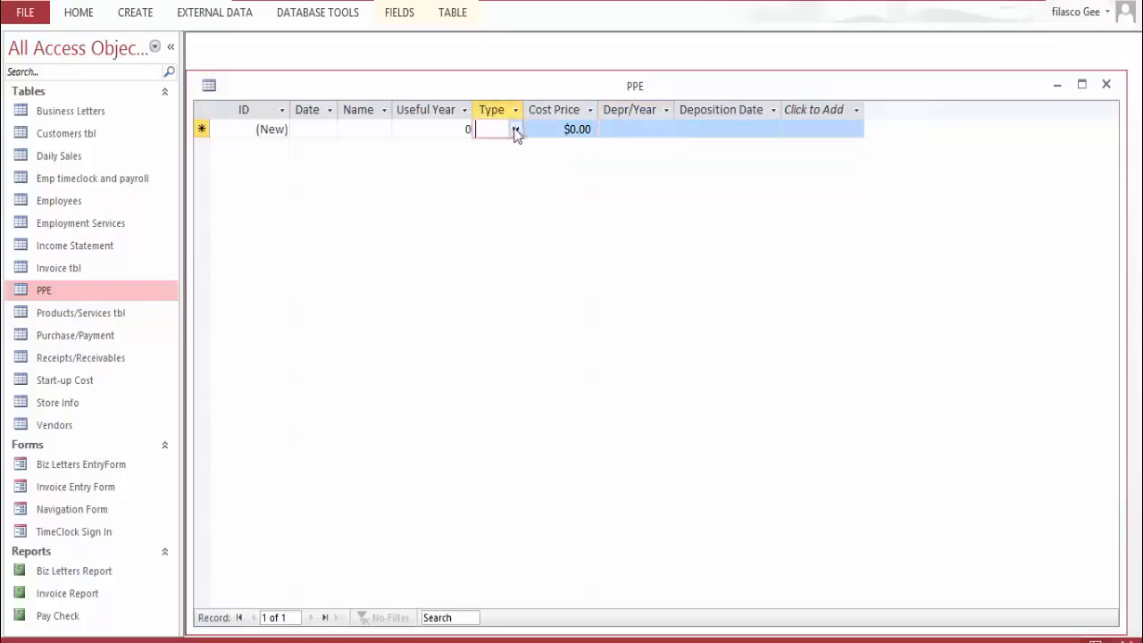
Start a PPE record with a Useful Year of 5 and a Cost Price of 300
left_click(466, 128)
type("5")
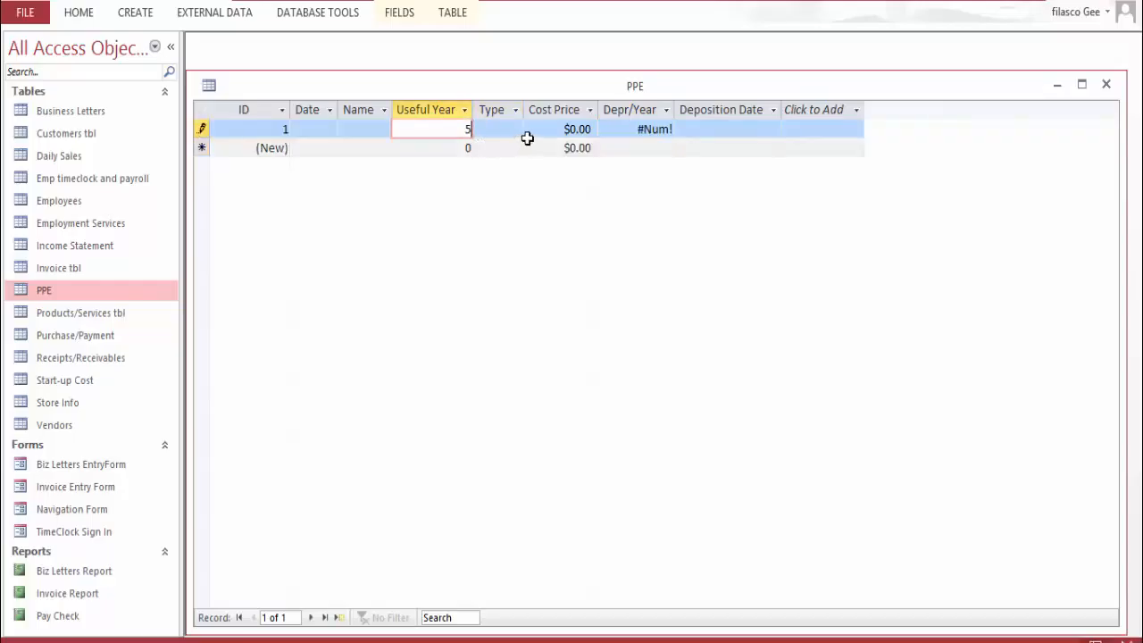
left_click(573, 129)
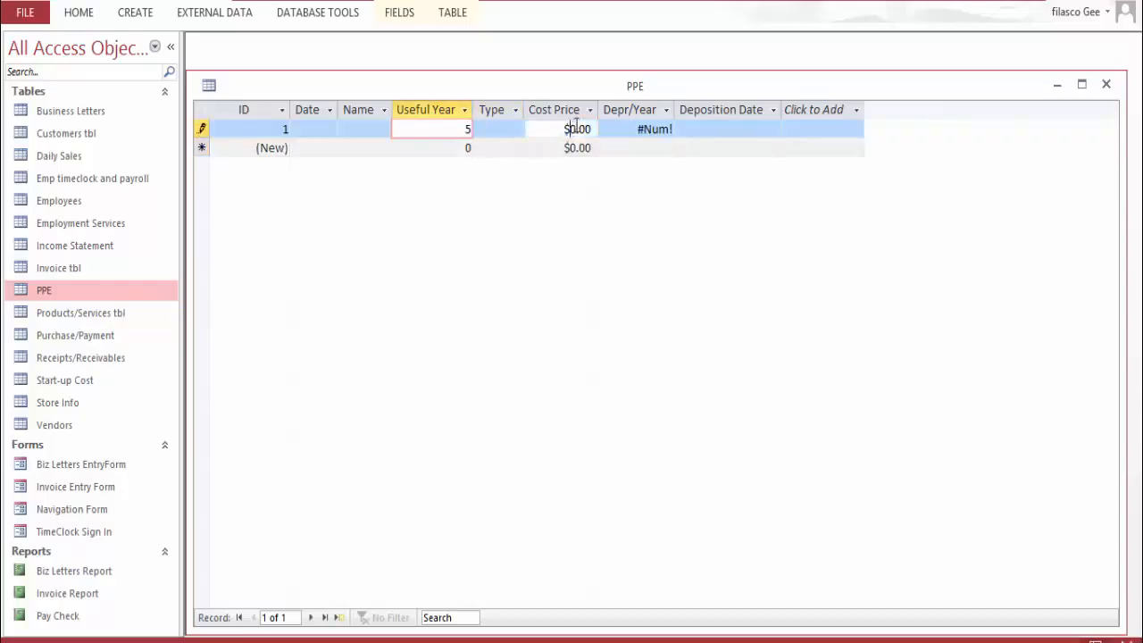
left_click_drag(573, 129, 591, 129)
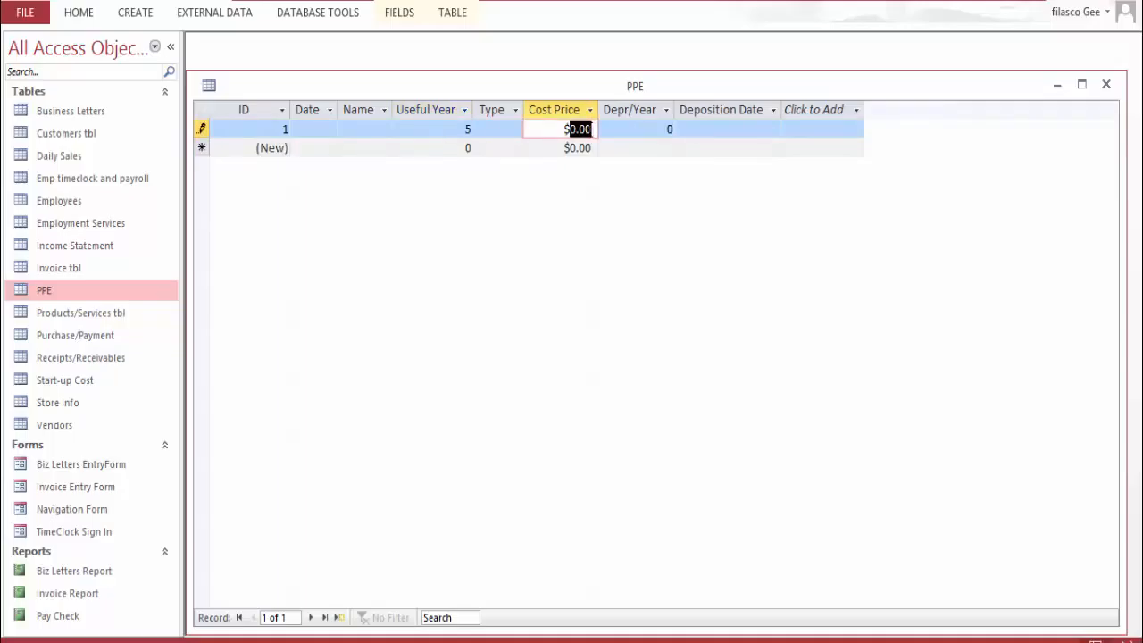
type("300")
key("Tab")
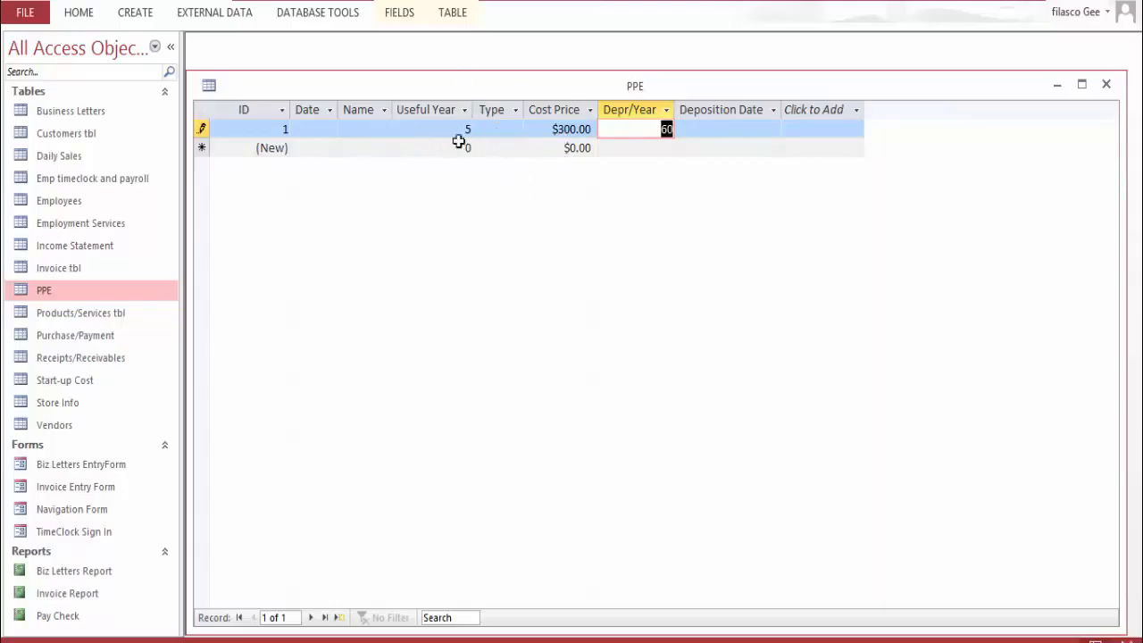
Check the calendars of the Deposition Date and Date fields without choosing a date, and fit the Name column to its contents
left_click(707, 130)
left_click(791, 130)
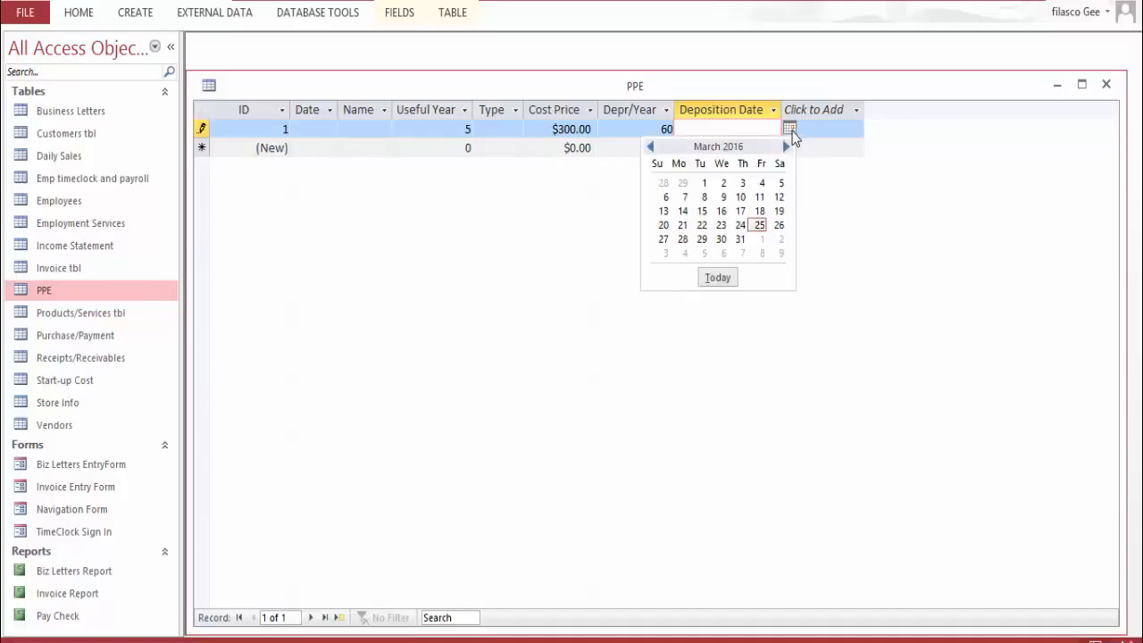
left_click(336, 130)
left_click(346, 129)
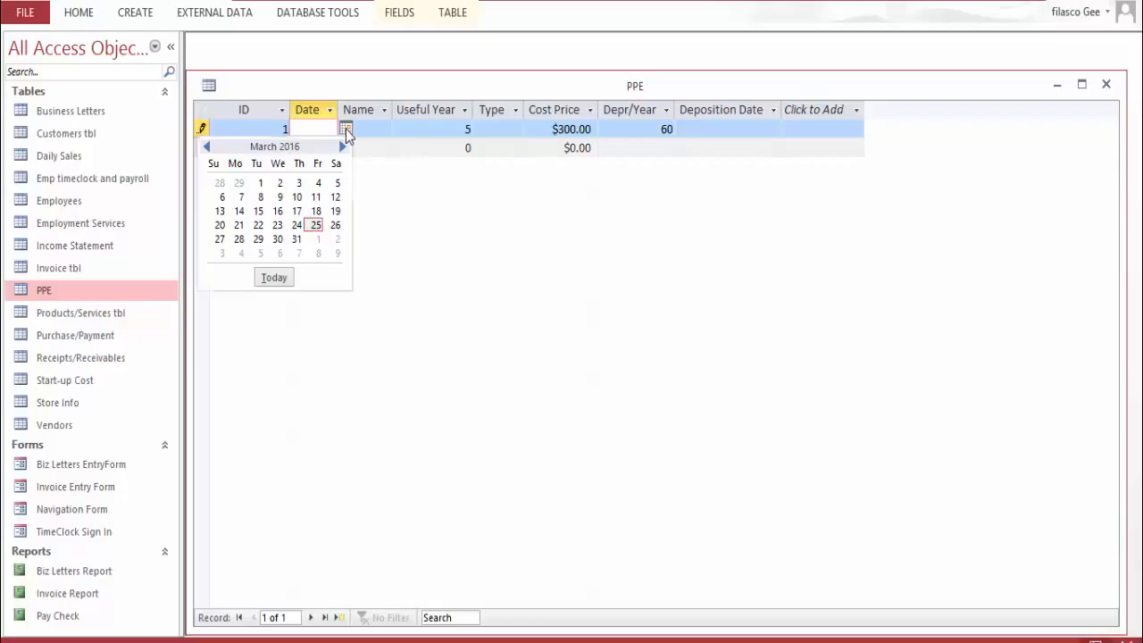
left_click(346, 129)
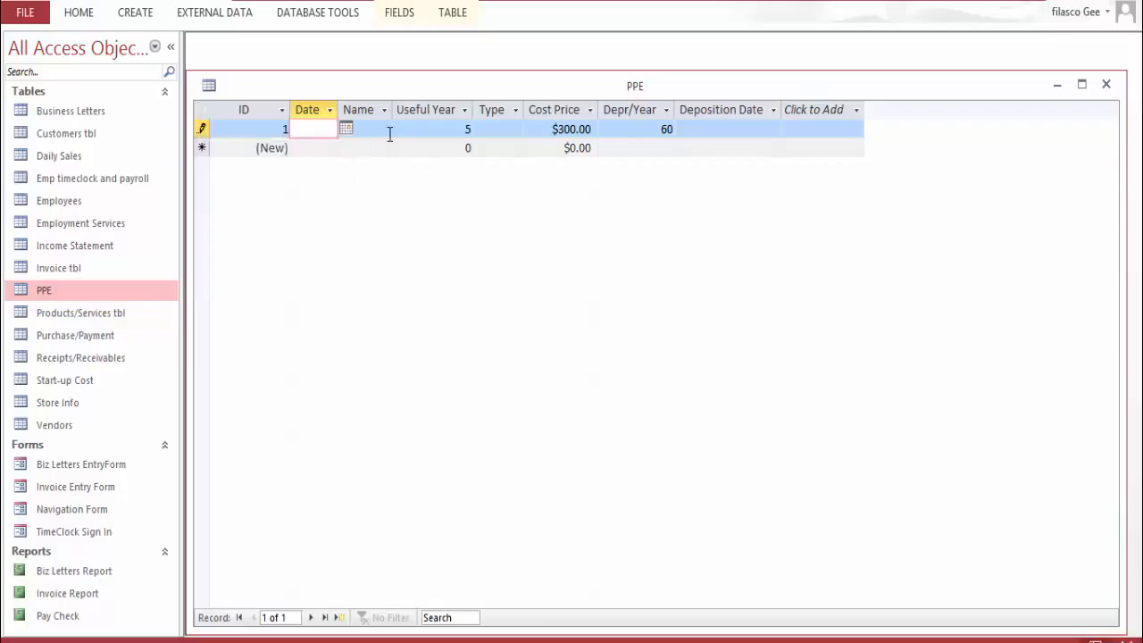
left_click(389, 133)
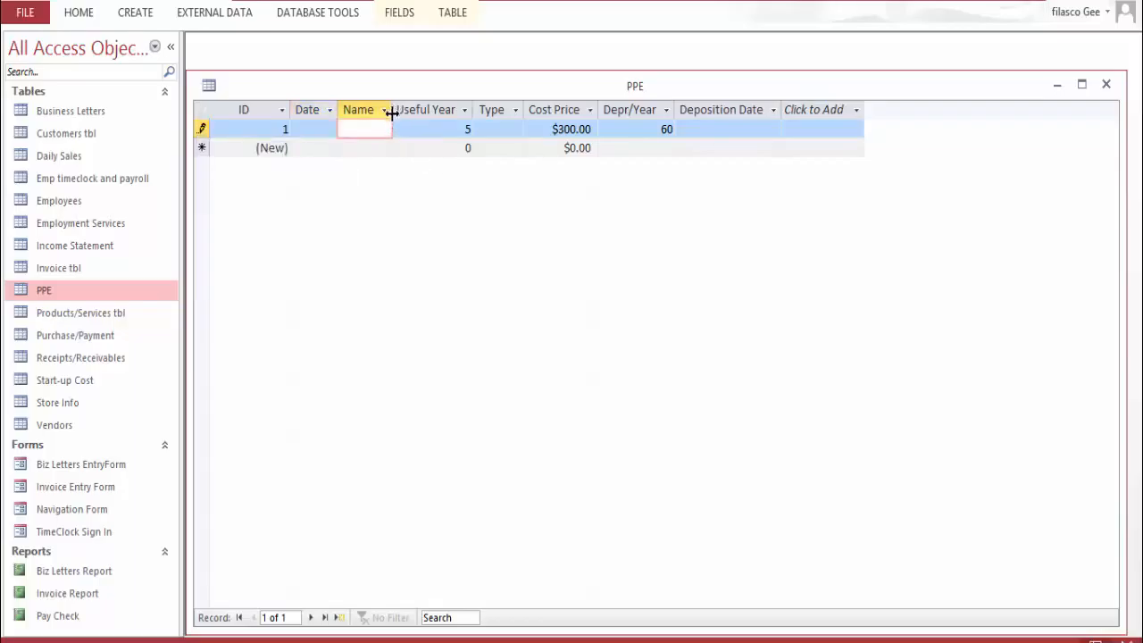
double_click(391, 113)
Switch the PPE table to Design View and inspect the Depr/Year field's data type choices and expression, plus the Deposition Date field's properties
left_click(666, 109)
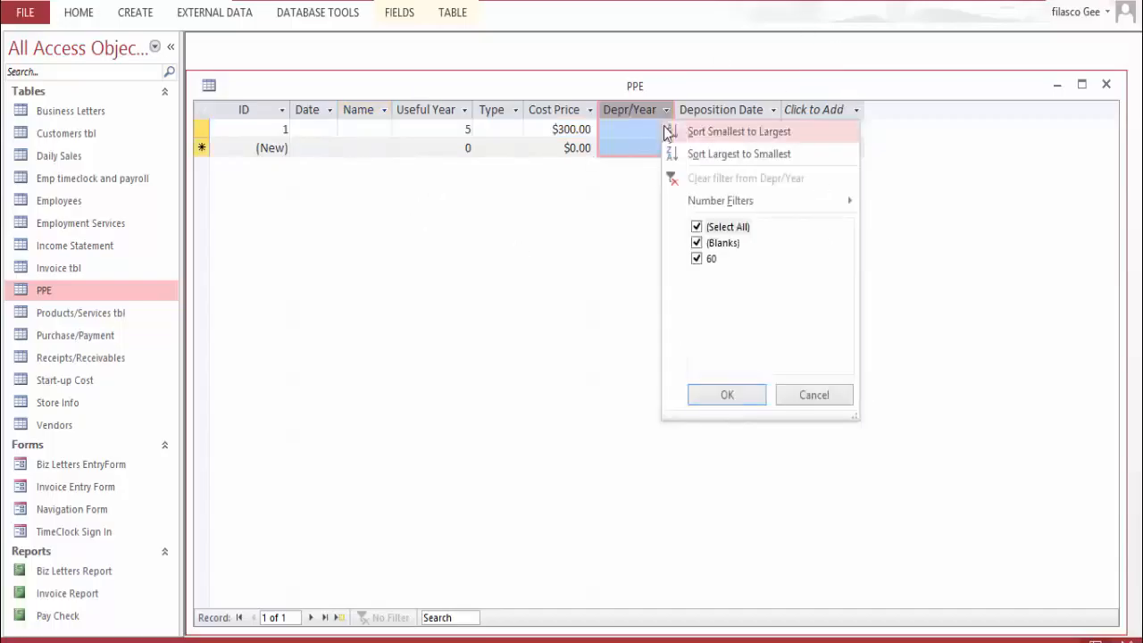
key("Escape")
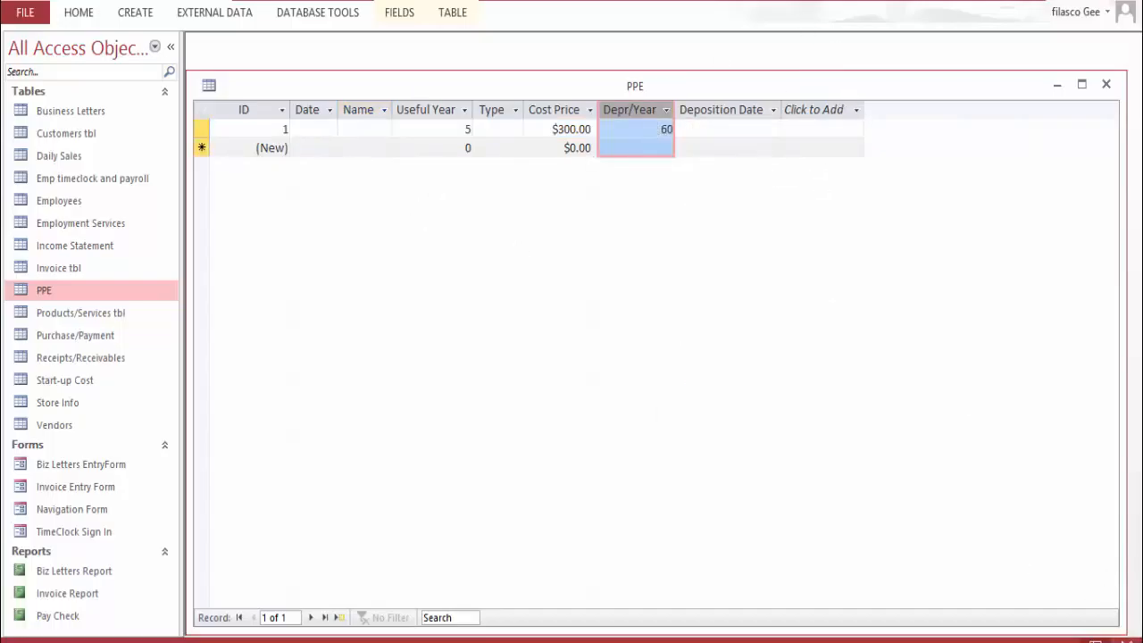
left_click(1118, 640)
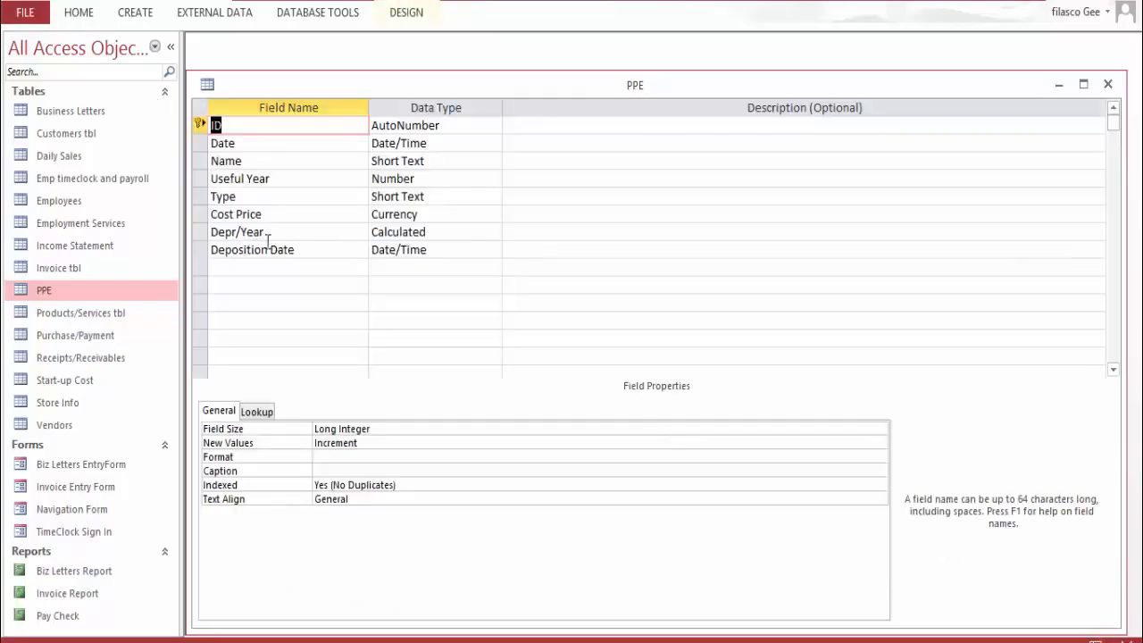
left_click(471, 235)
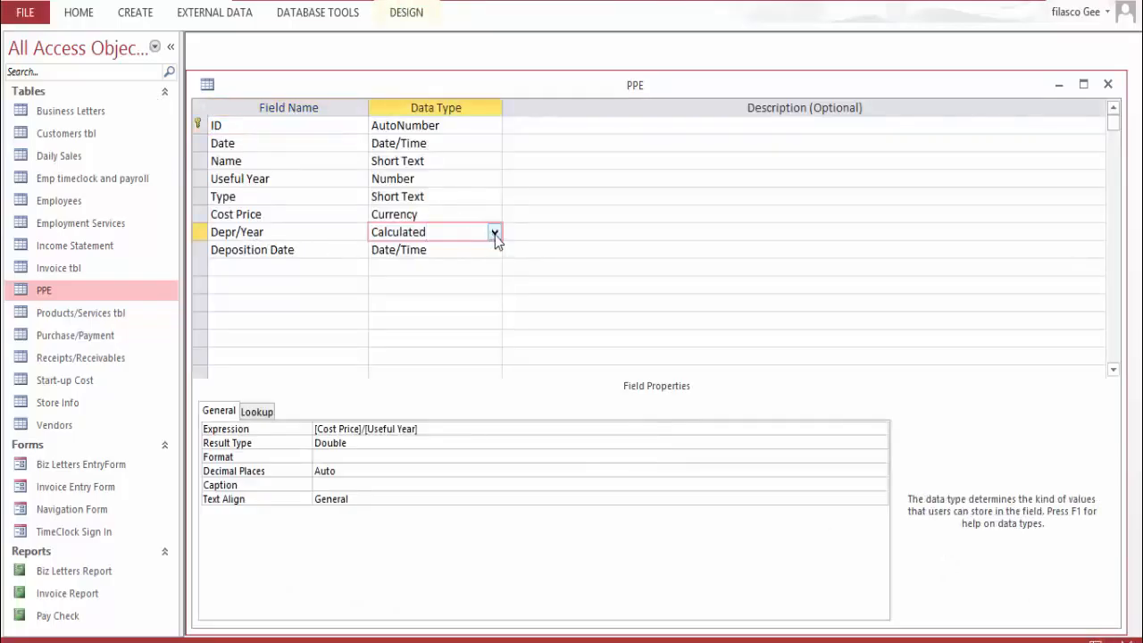
left_click(495, 234)
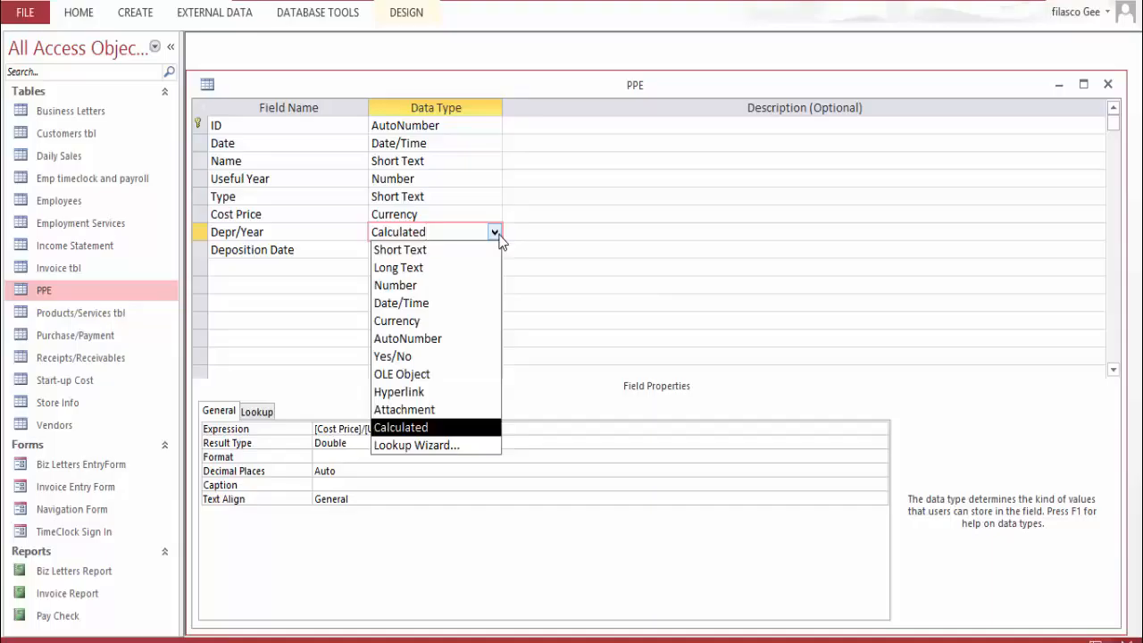
left_click(496, 234)
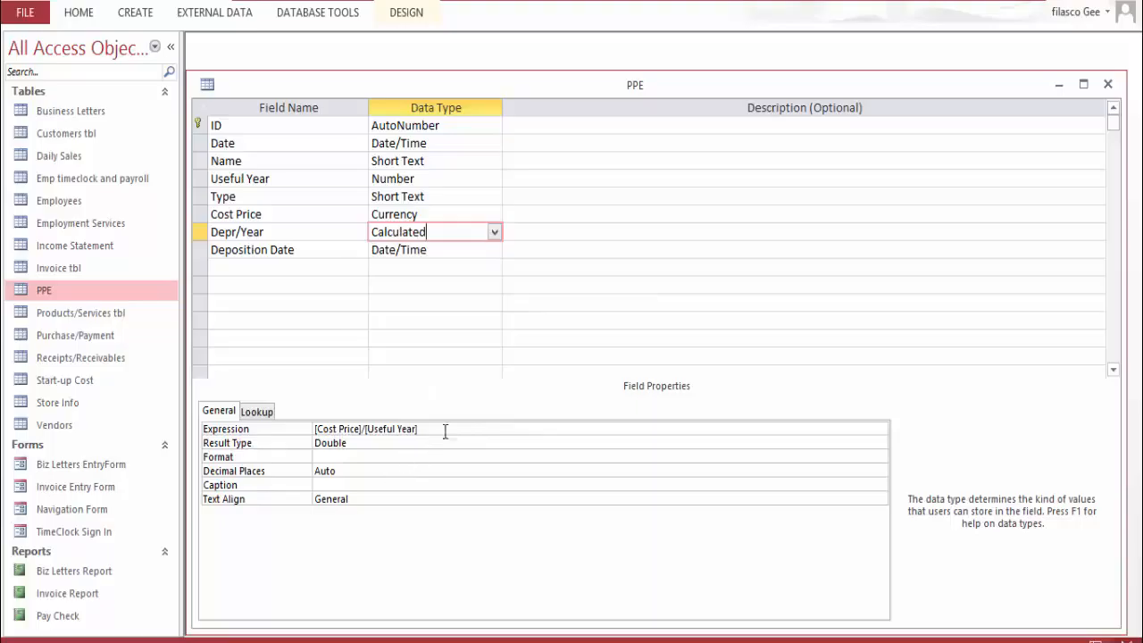
left_click(441, 250)
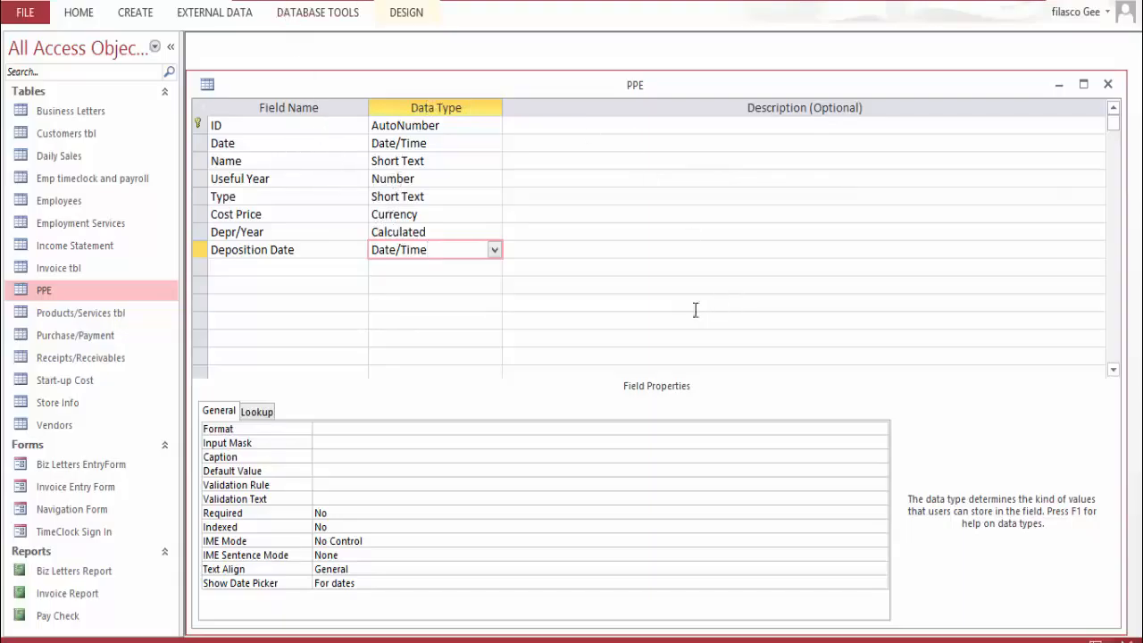
Close the PPE table with its layout changes saved, and open the Products/Services table
left_click(1111, 90)
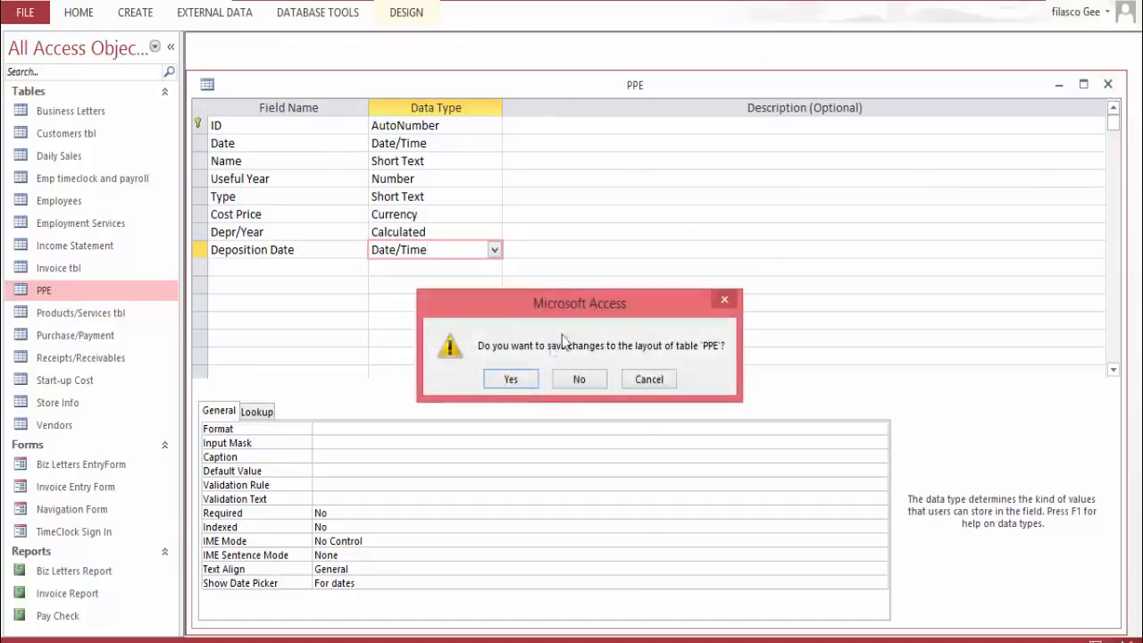
left_click(525, 381)
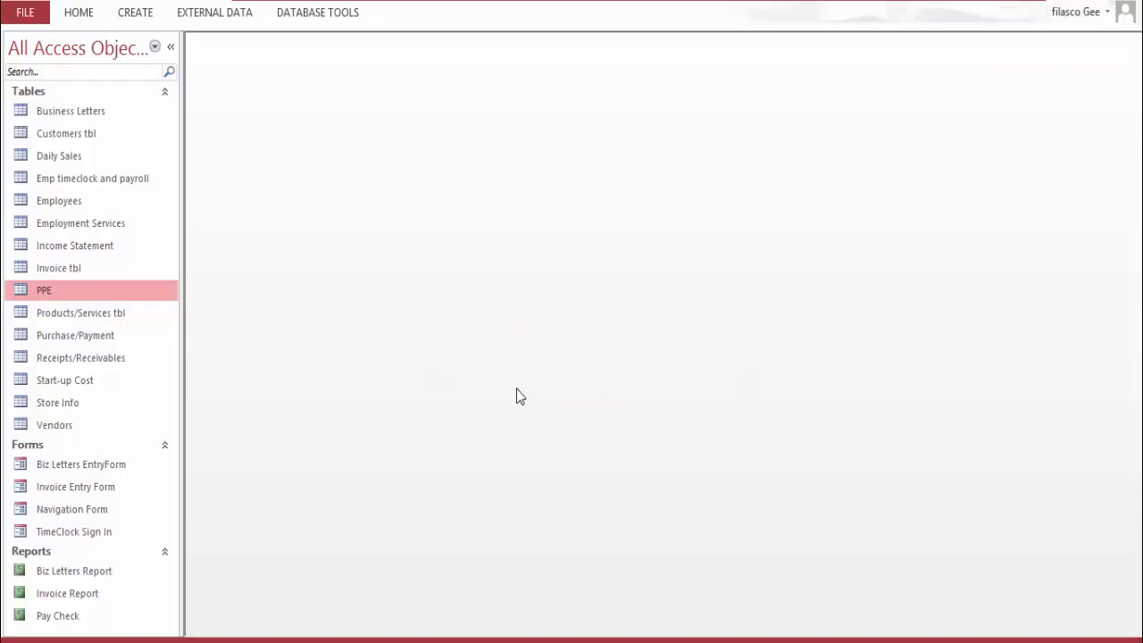
left_click(111, 314)
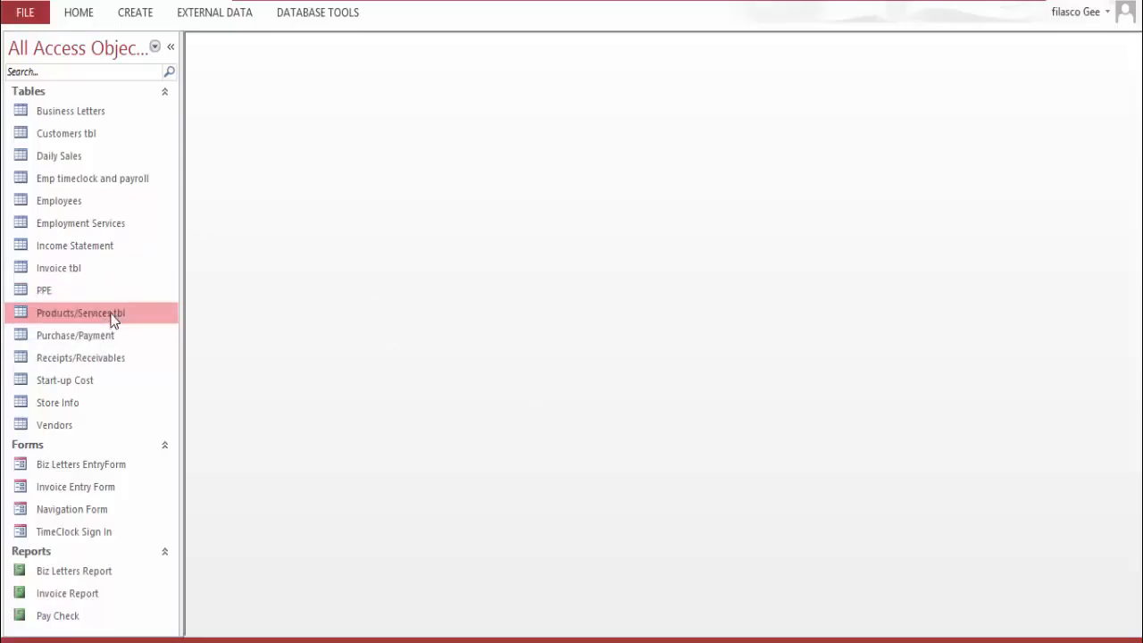
double_click(111, 315)
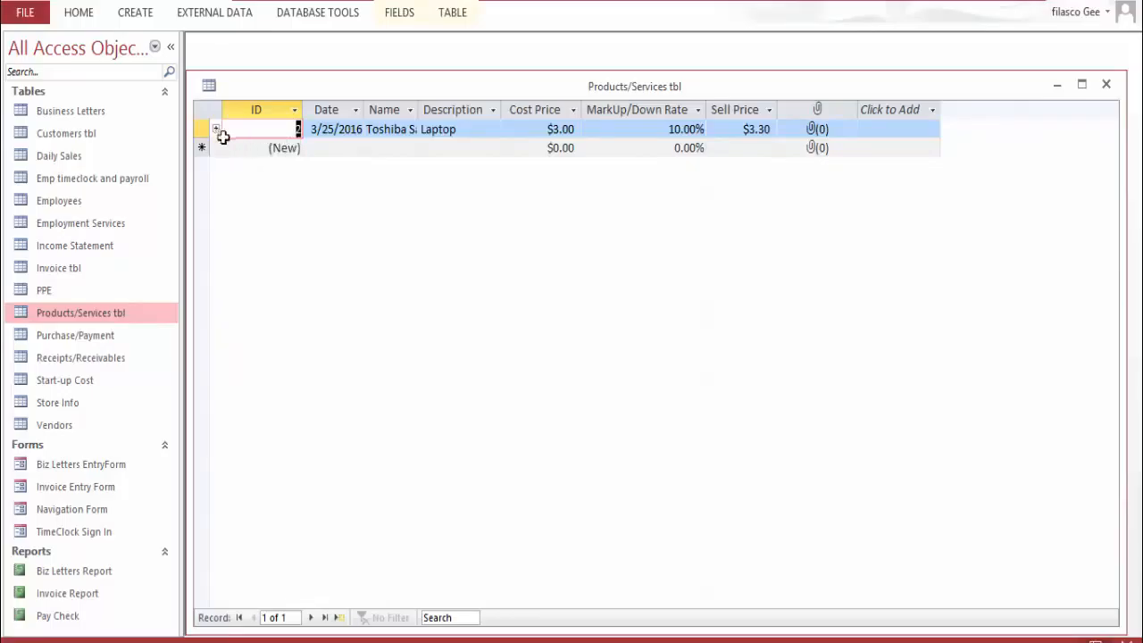
Expand the Toshiba laptop record's related invoice rows and examine their fields from Transaction ID through Change
left_click(216, 130)
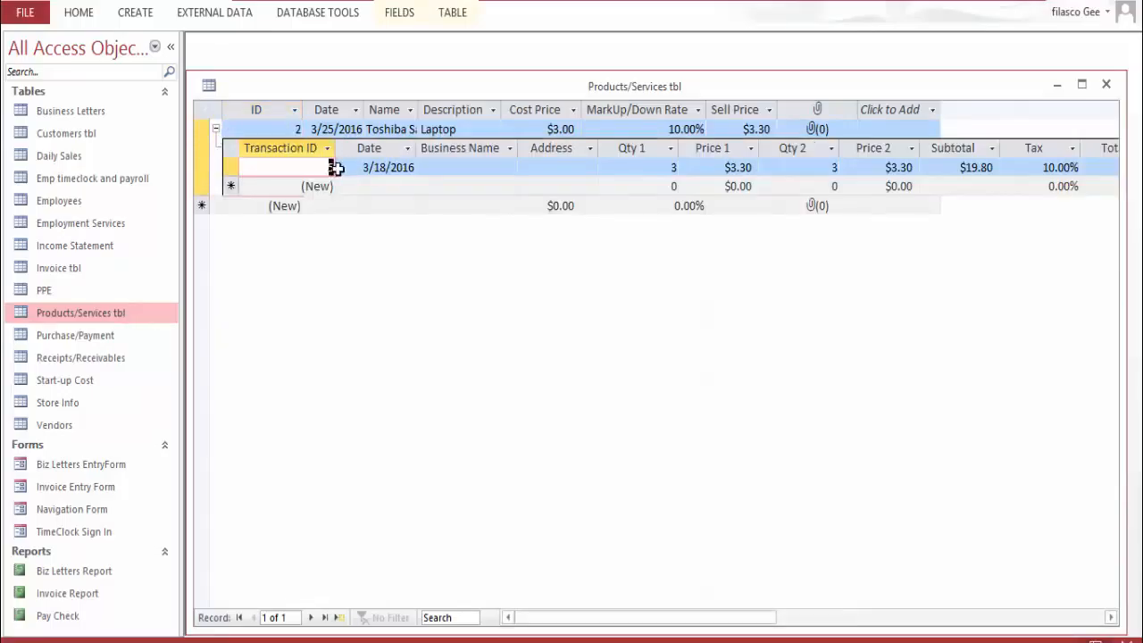
left_click(216, 128)
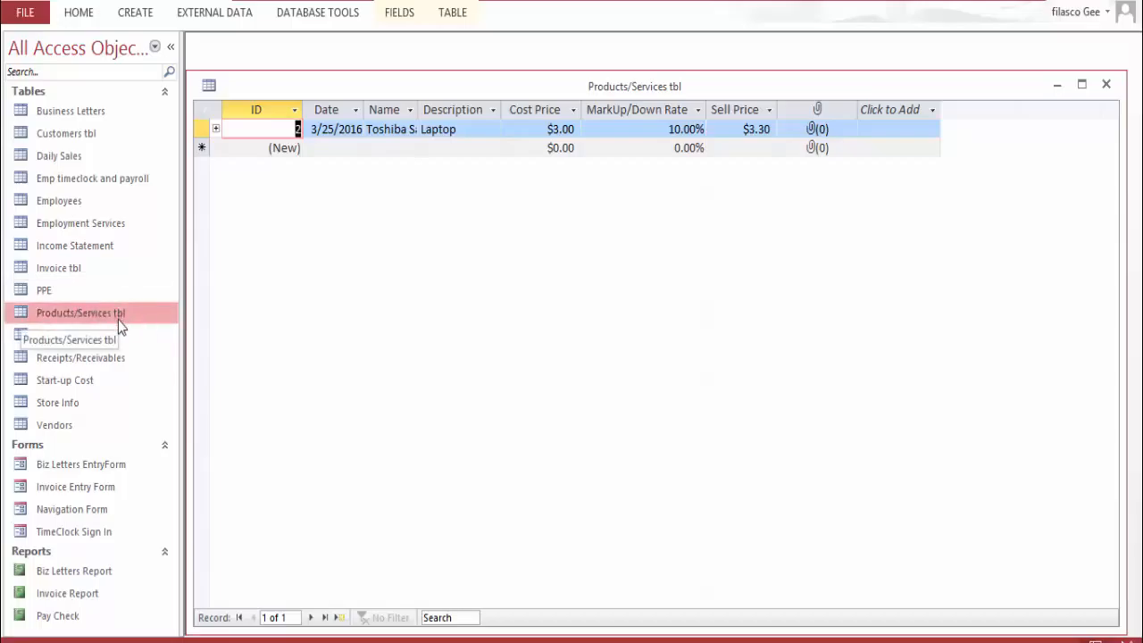
left_click(216, 130)
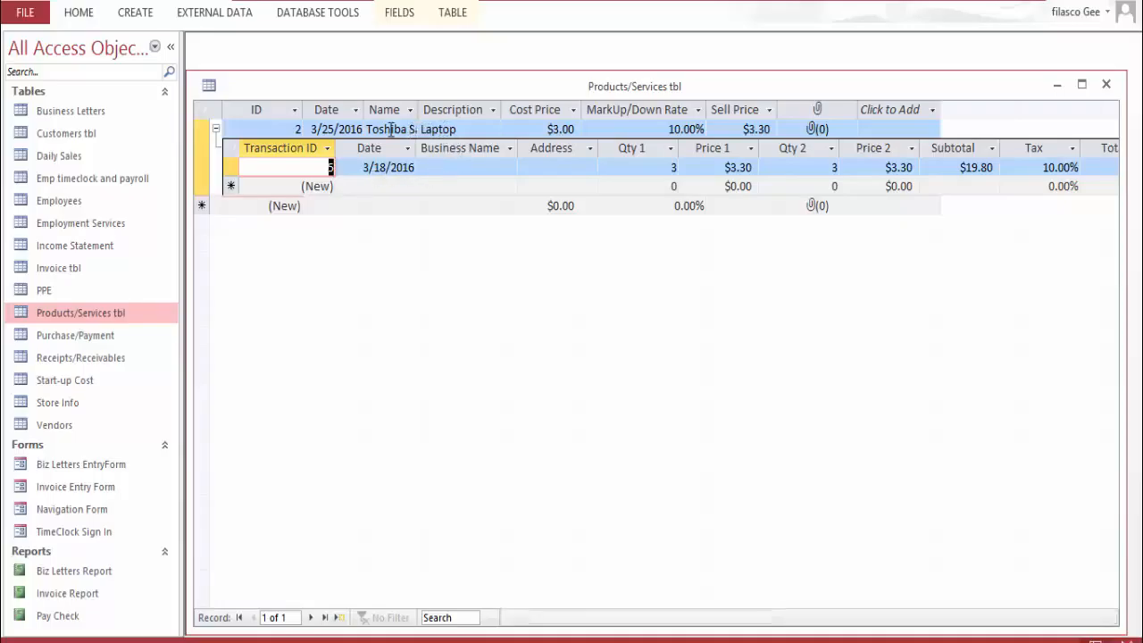
left_click(392, 128)
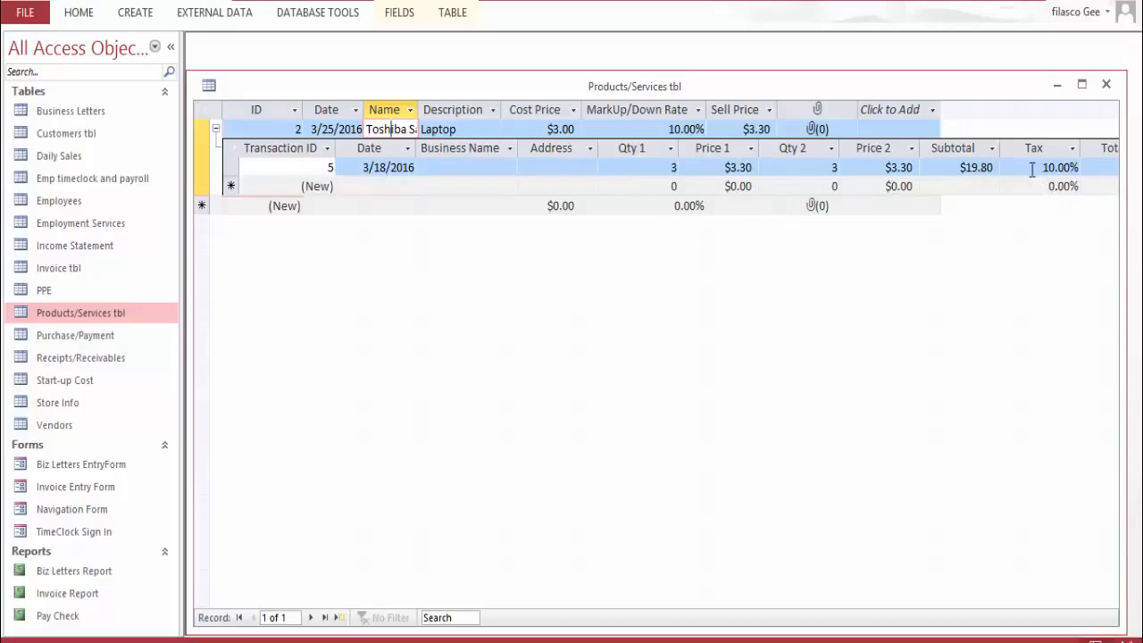
left_click(545, 168)
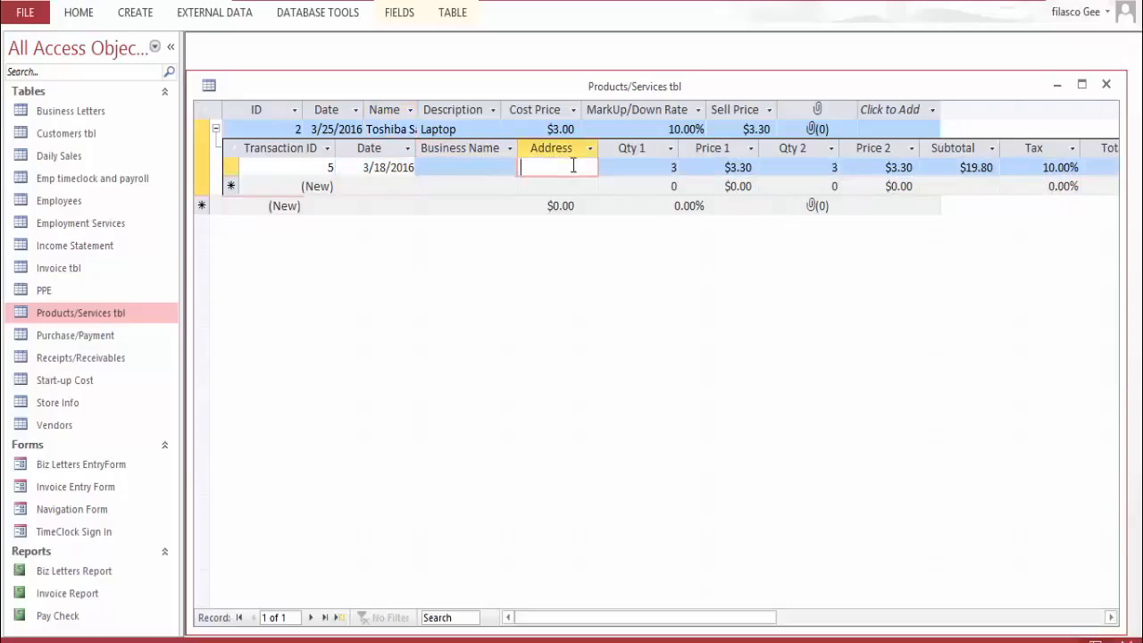
left_click(670, 168)
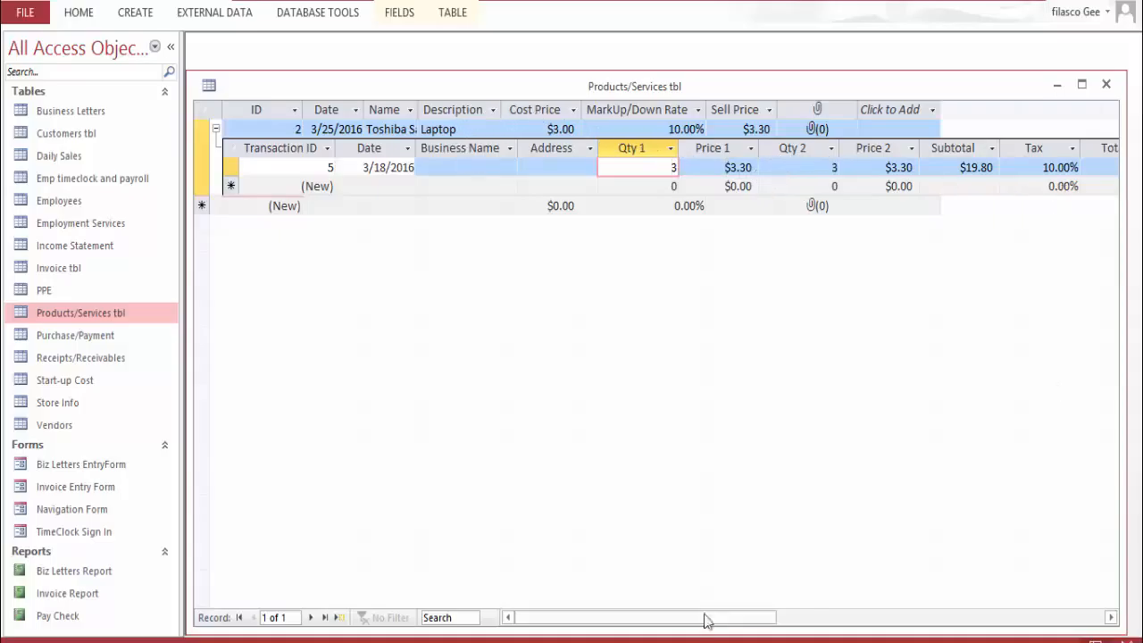
left_click_drag(706, 620, 809, 572)
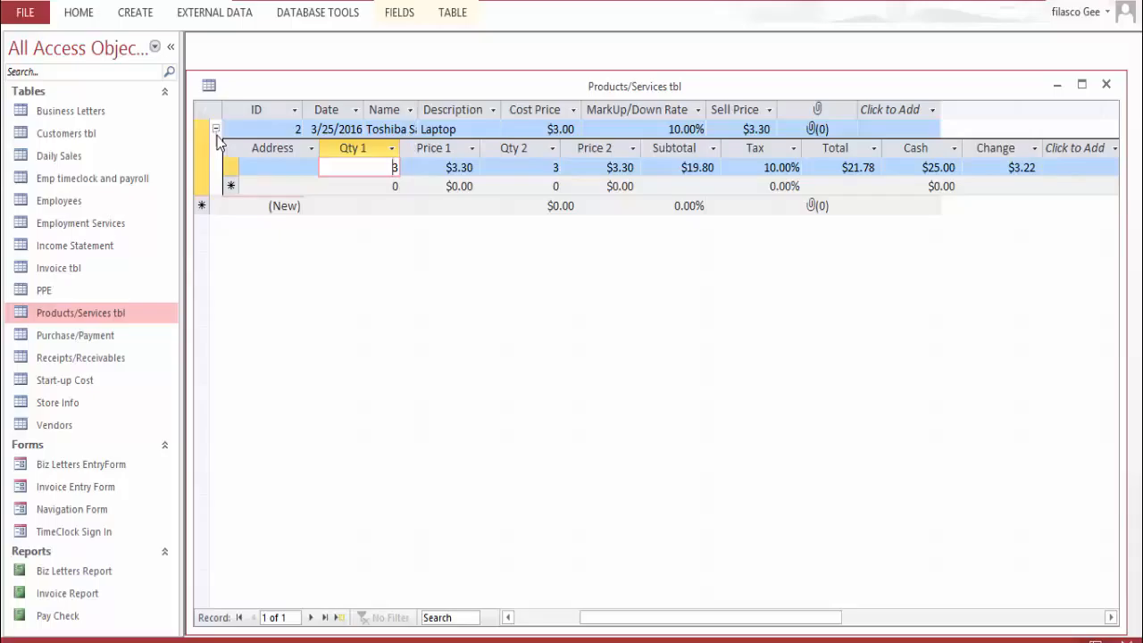
View the Invoice table for comparison, and return to the related invoice rows in the Products/Services table
double_click(81, 268)
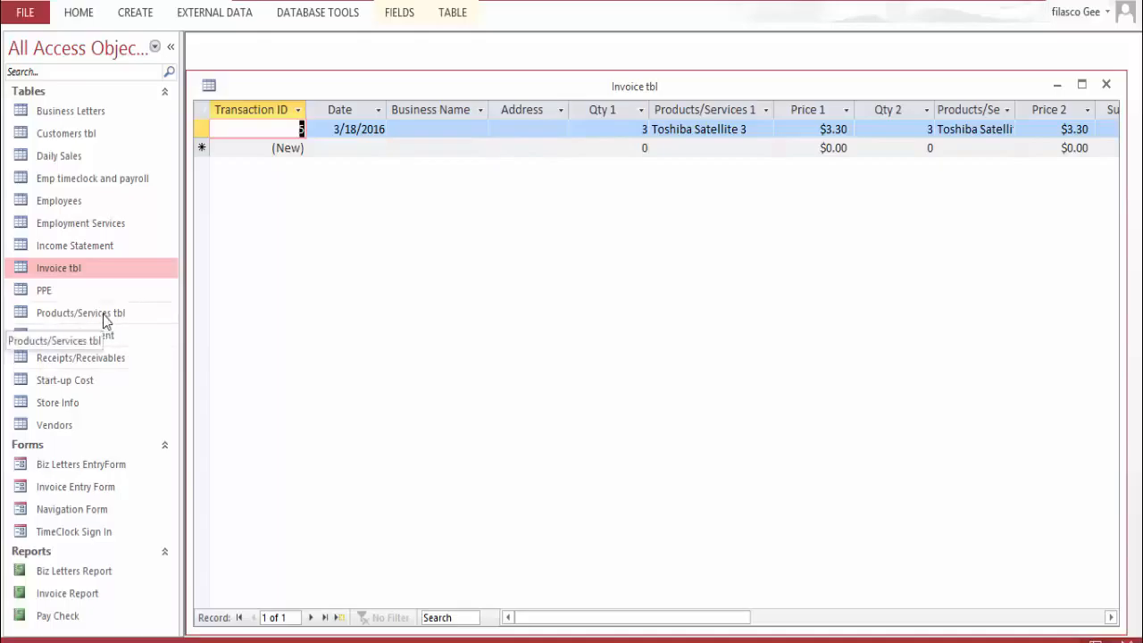
left_click(77, 268)
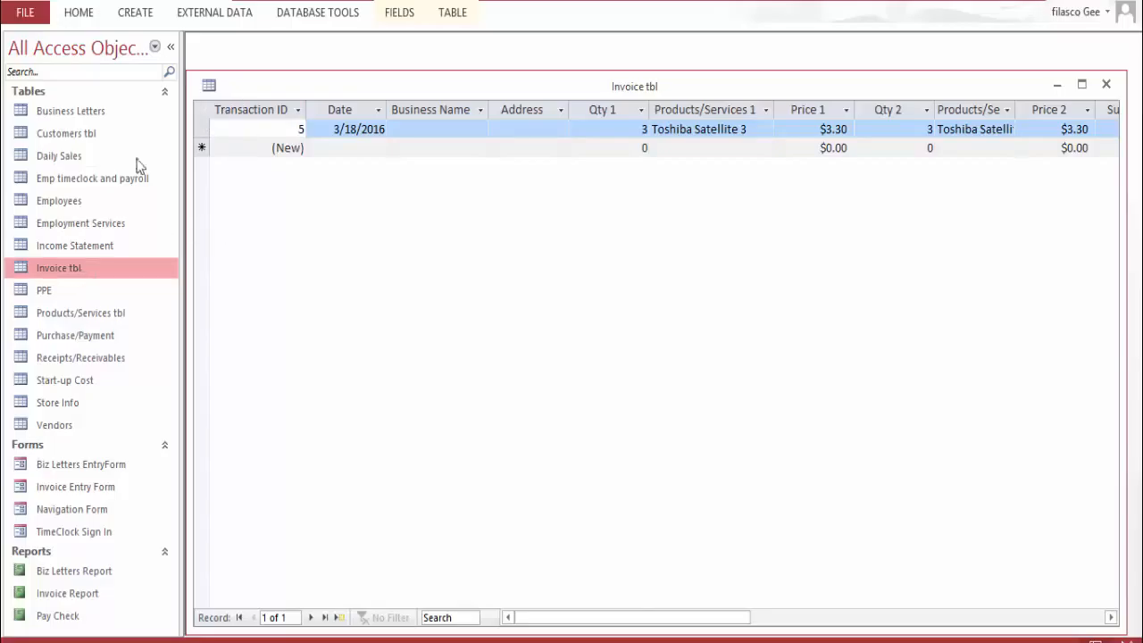
left_click(66, 316)
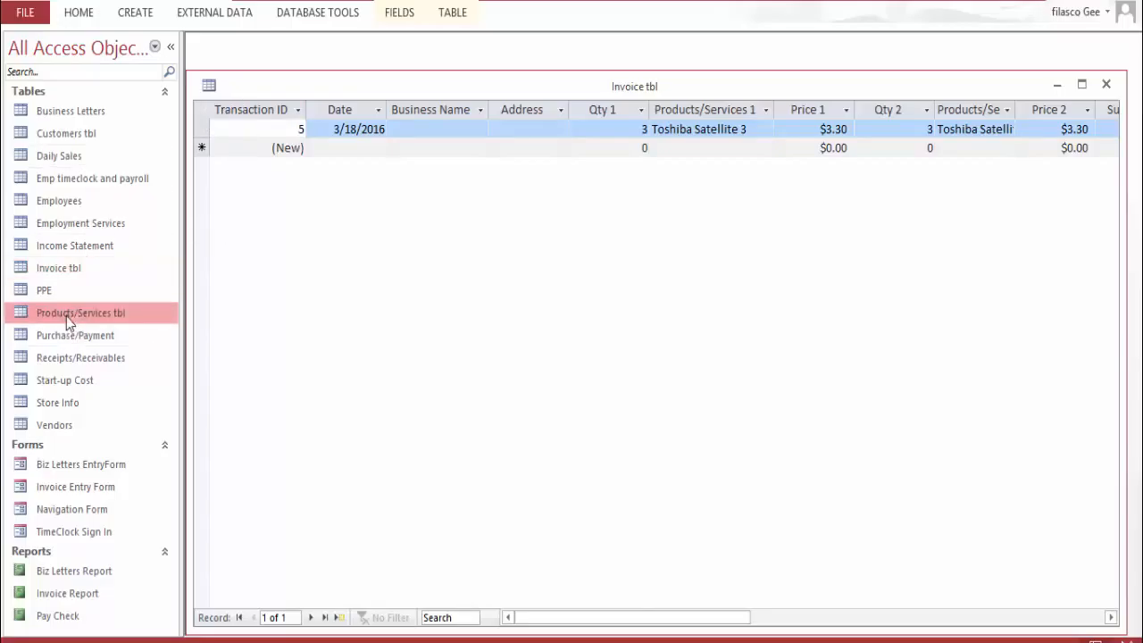
double_click(67, 316)
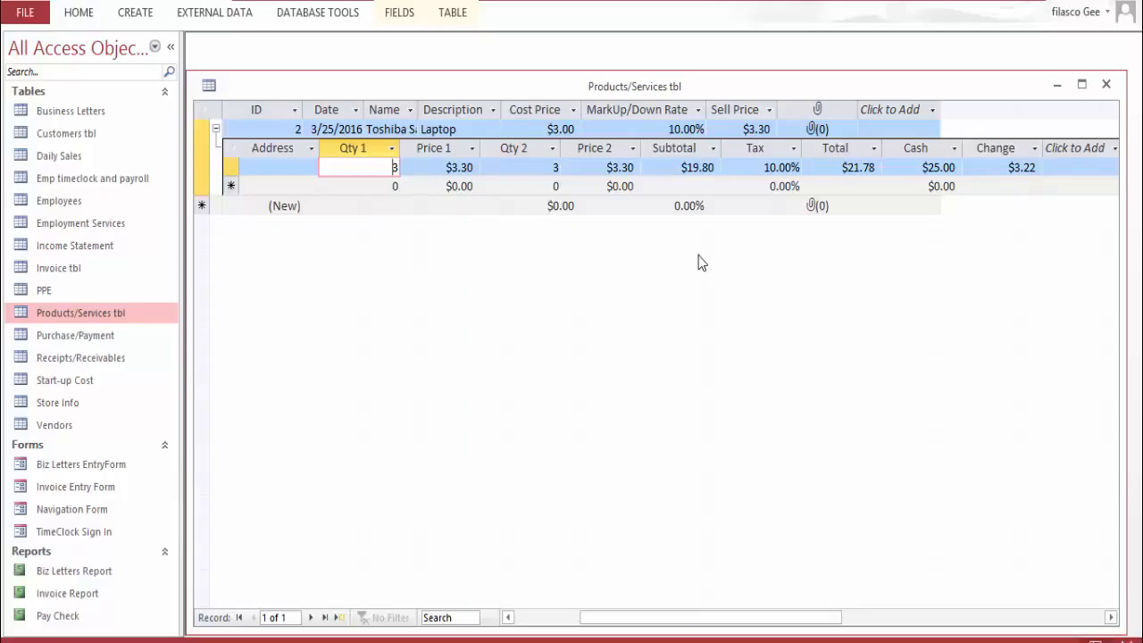
left_click(390, 186)
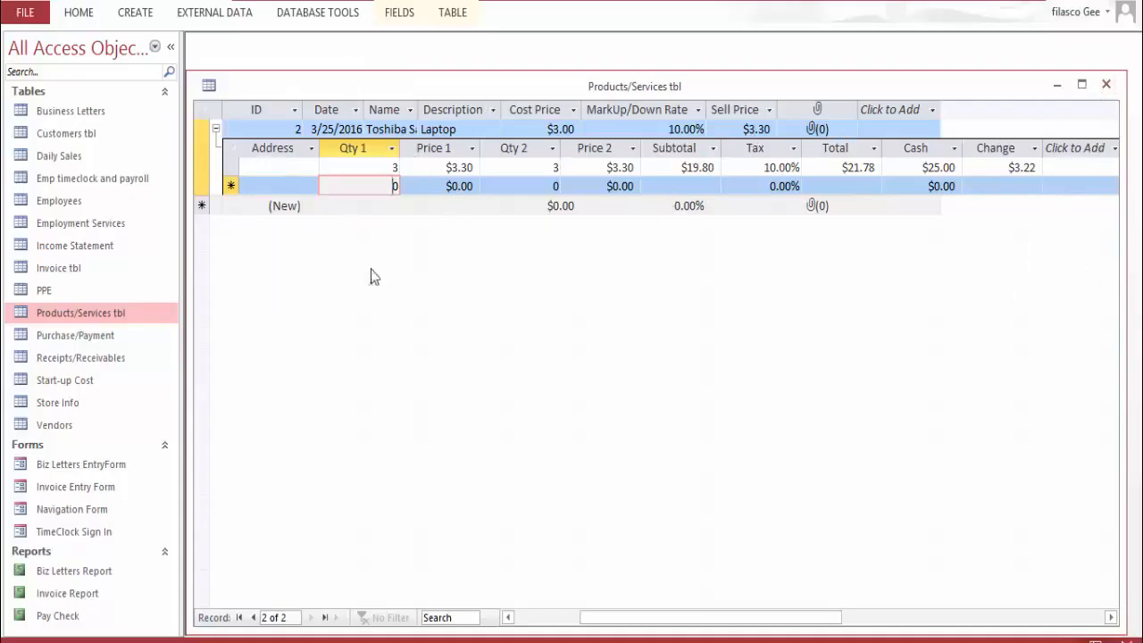
Open the Purchase/Payment table and view the choices offered for the Type and Vendor fields without selecting any
double_click(93, 343)
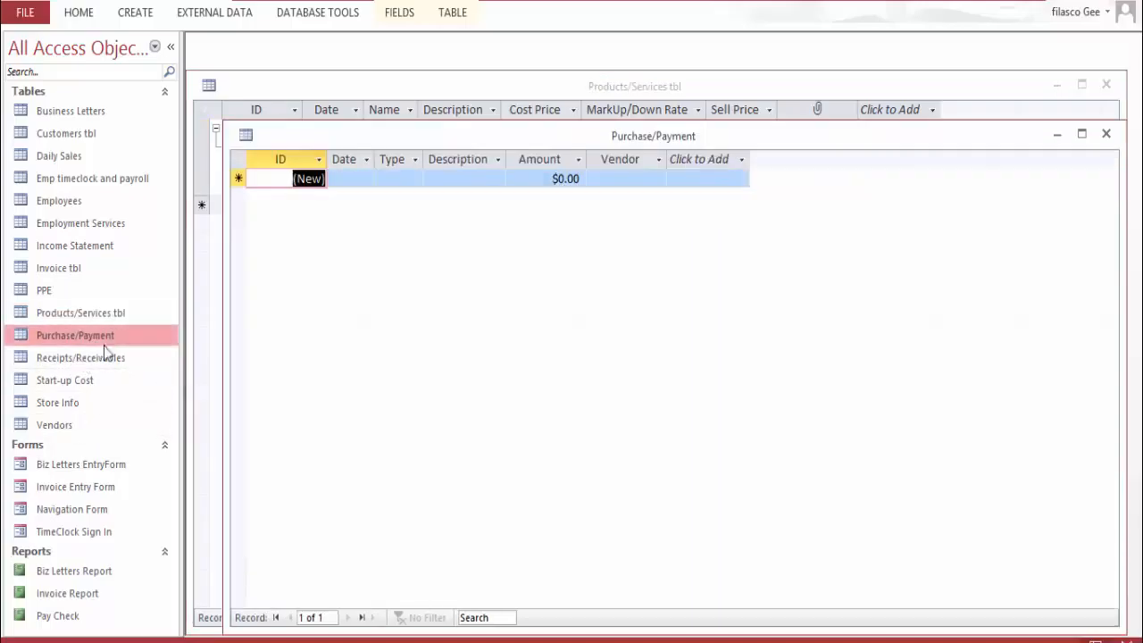
left_click(401, 181)
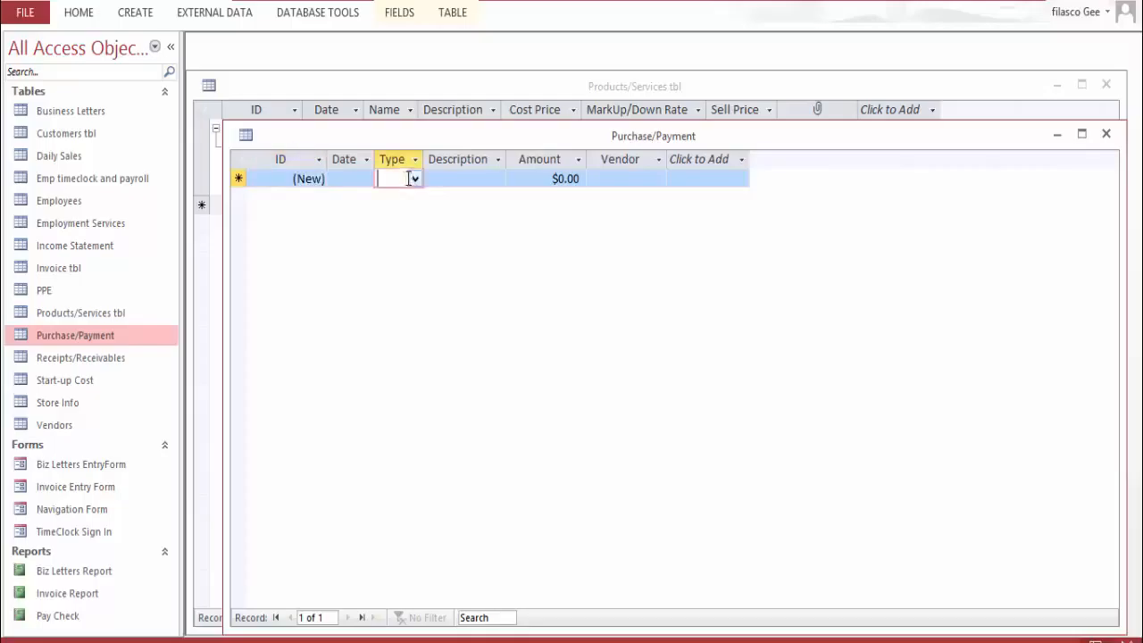
left_click(414, 179)
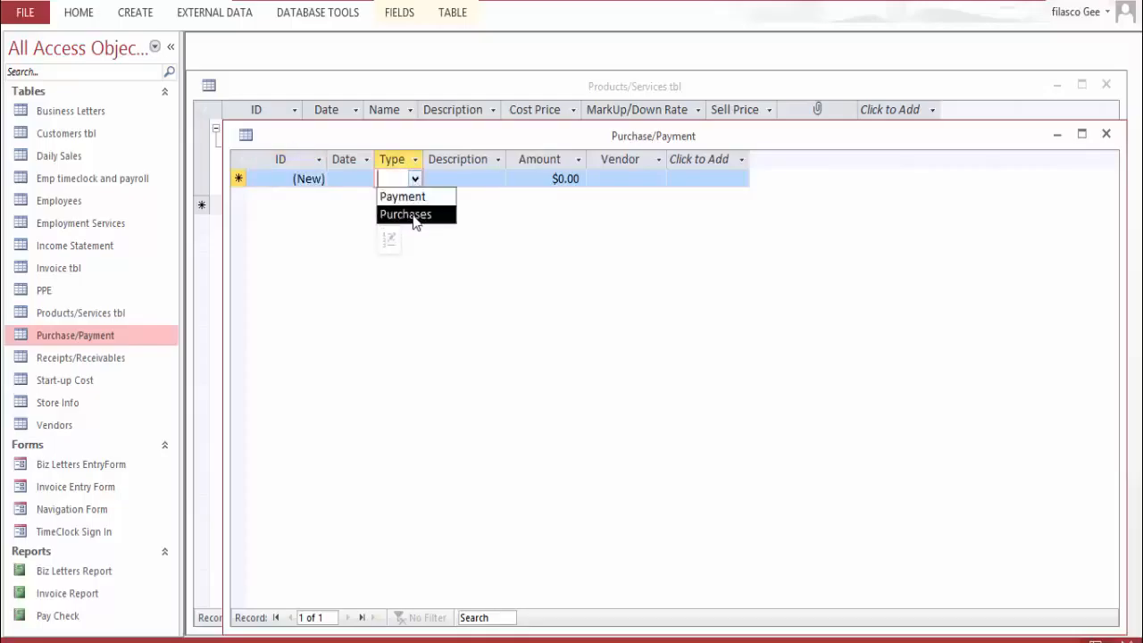
left_click(491, 179)
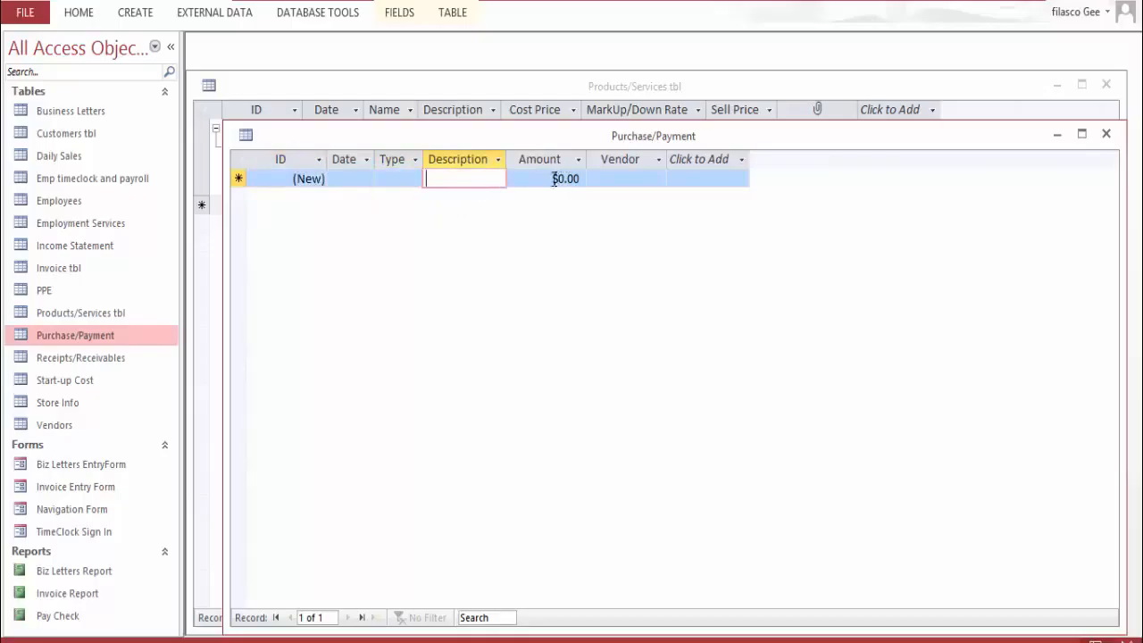
left_click(656, 178)
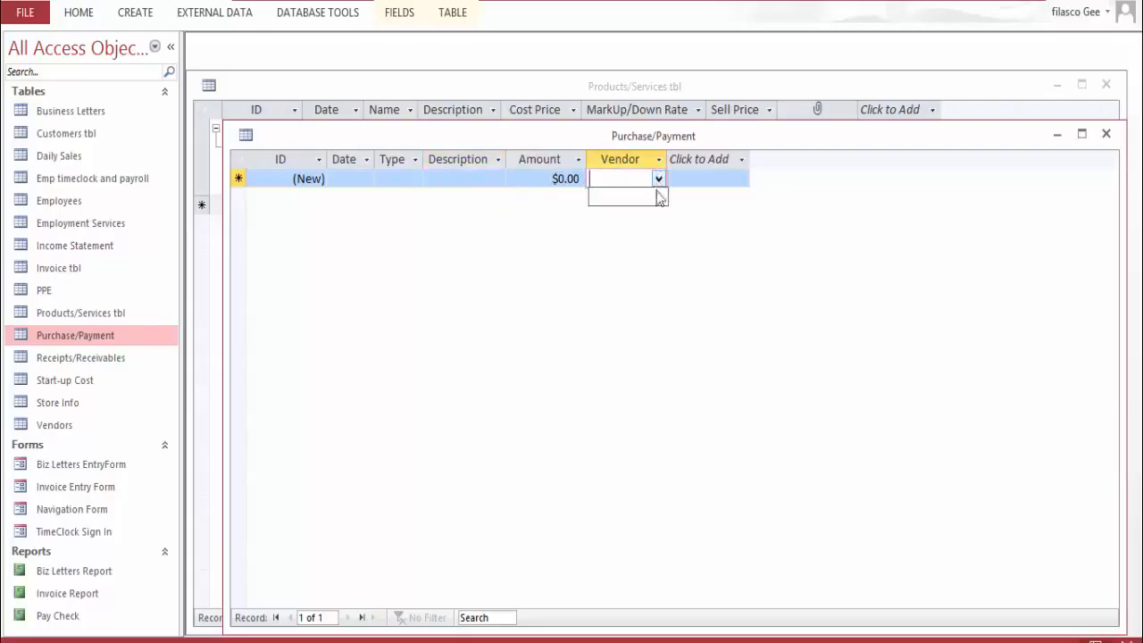
left_click(659, 180)
left_click(659, 181)
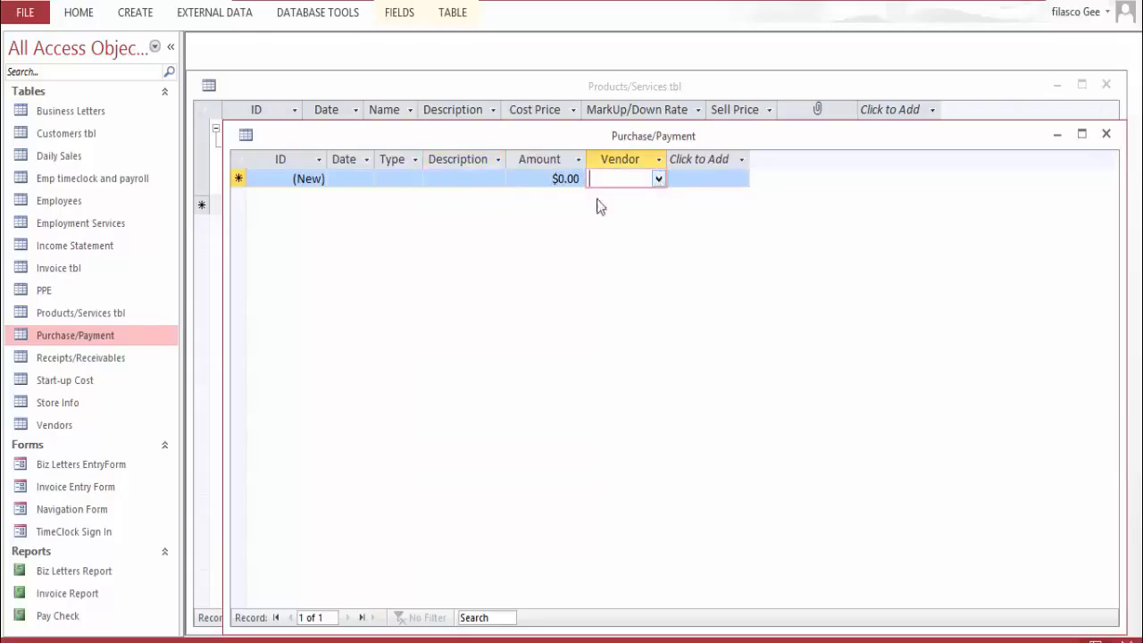
left_click(409, 180)
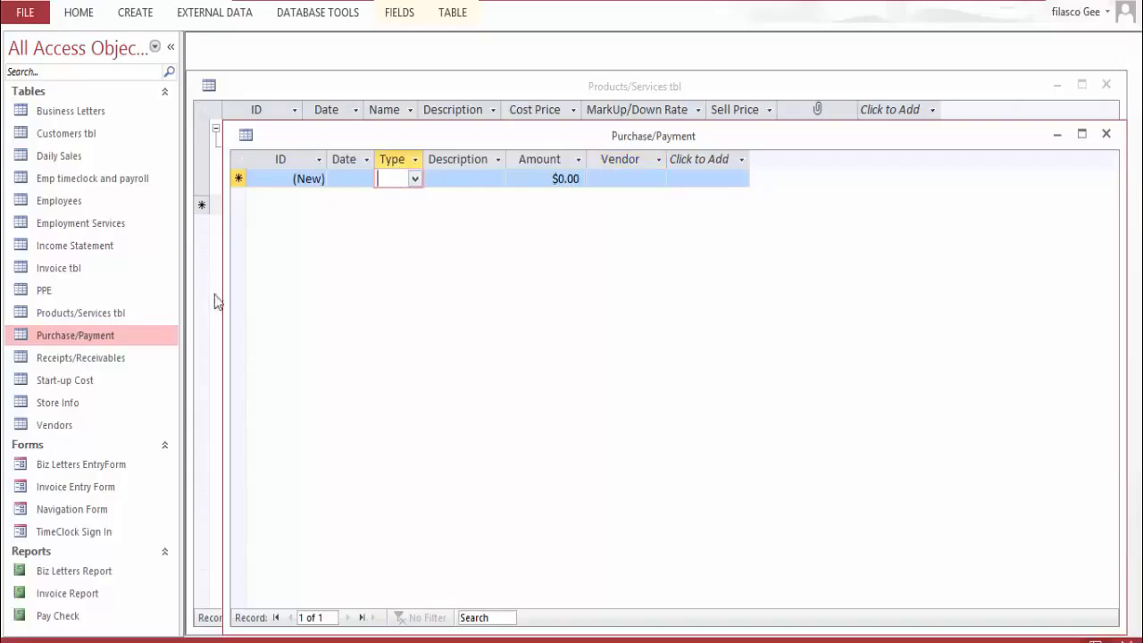
left_click(415, 179)
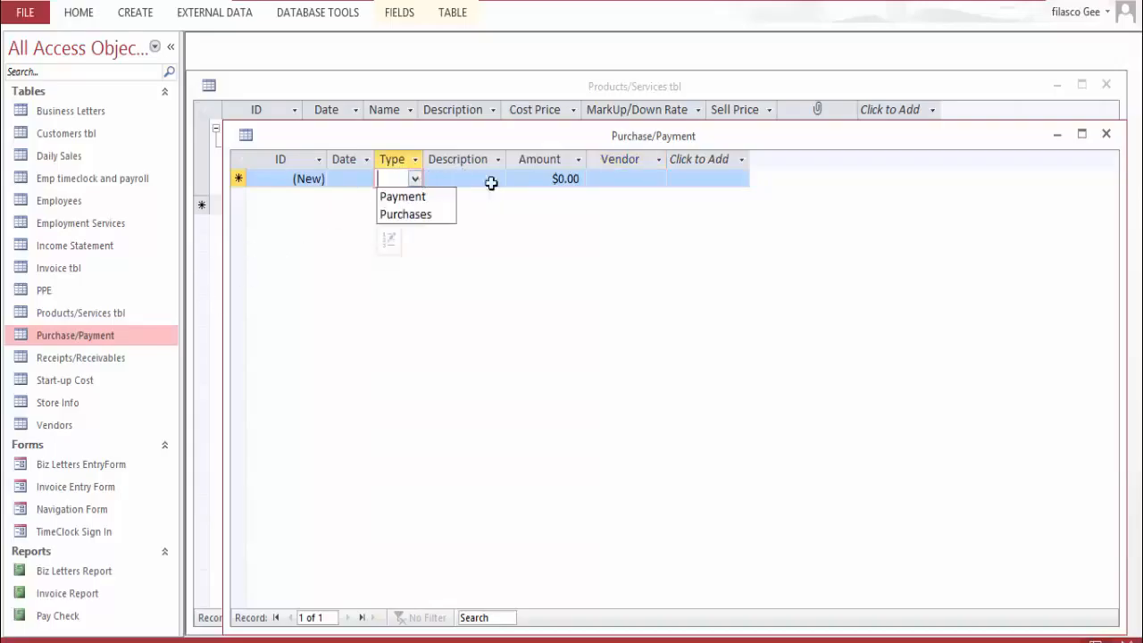
Close the Purchase/Payment, Products/Services and Invoice tables, and open the Receipts/Receivables table
left_click(491, 180)
left_click(353, 178)
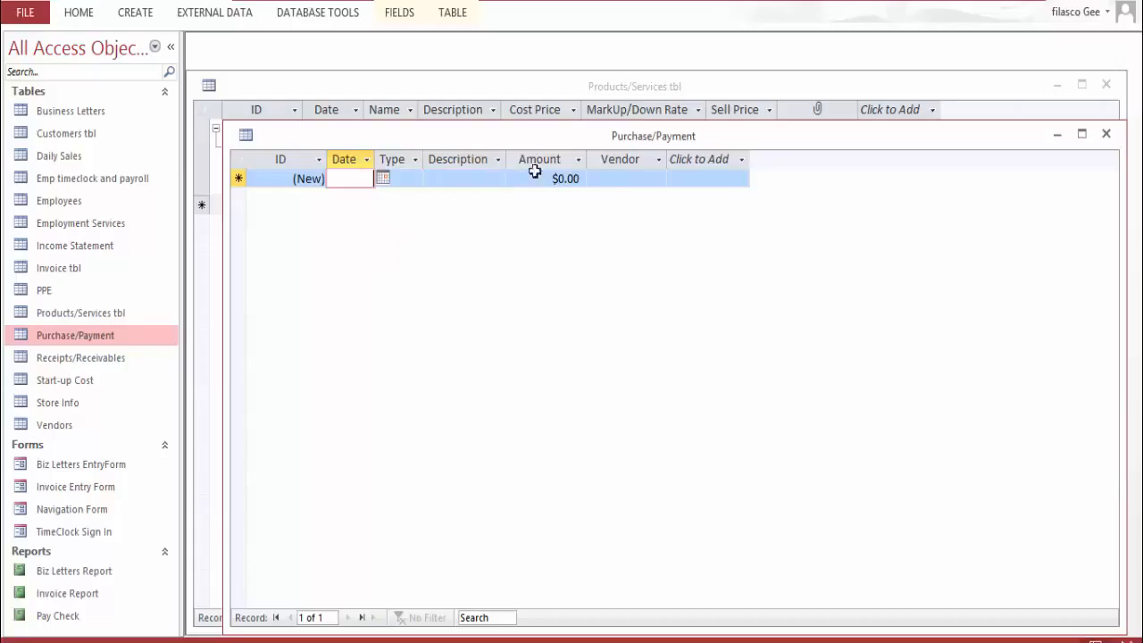
left_click(670, 180)
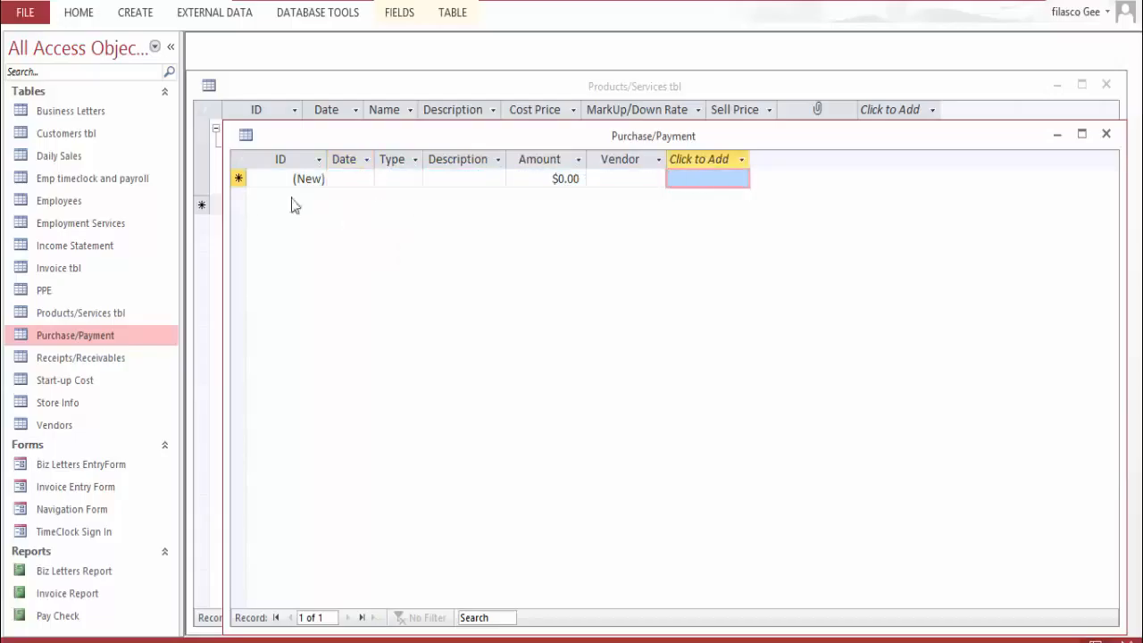
left_click(1105, 133)
left_click(1106, 86)
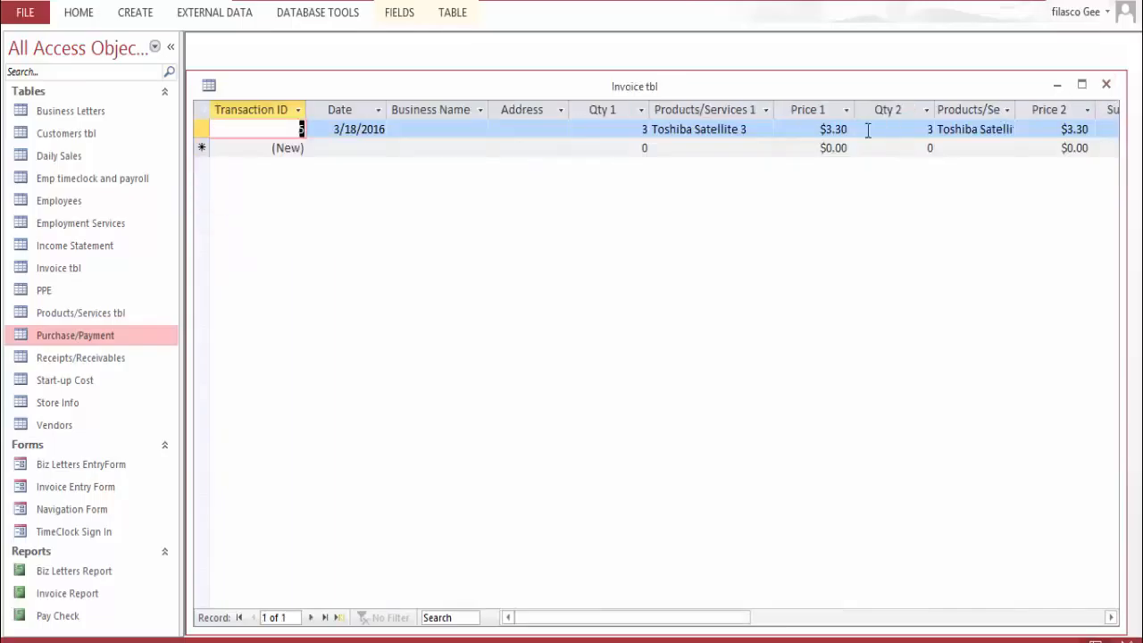
left_click(1106, 84)
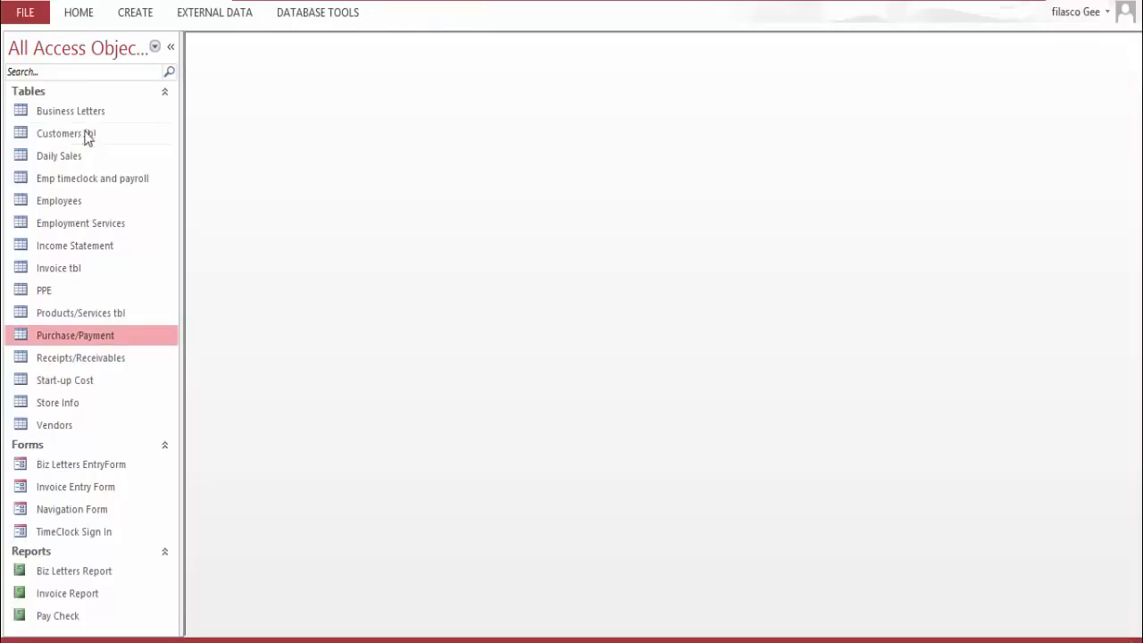
double_click(85, 359)
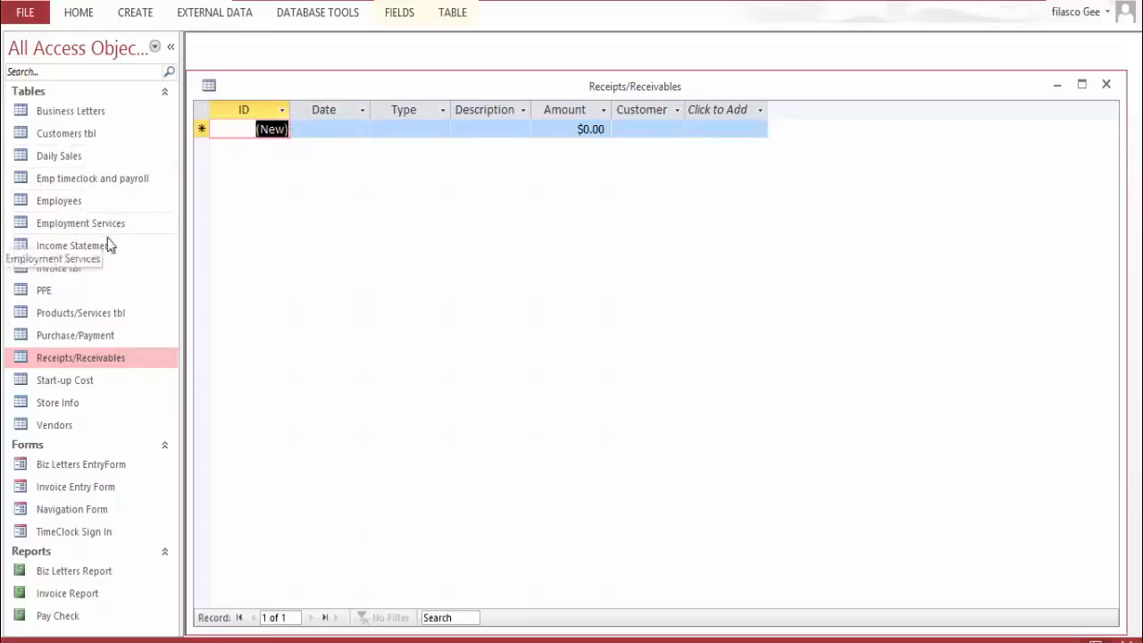
Open the Invoice table and set the Cash amount of the 3/18/2016 invoice to $21
left_click(70, 266)
double_click(70, 266)
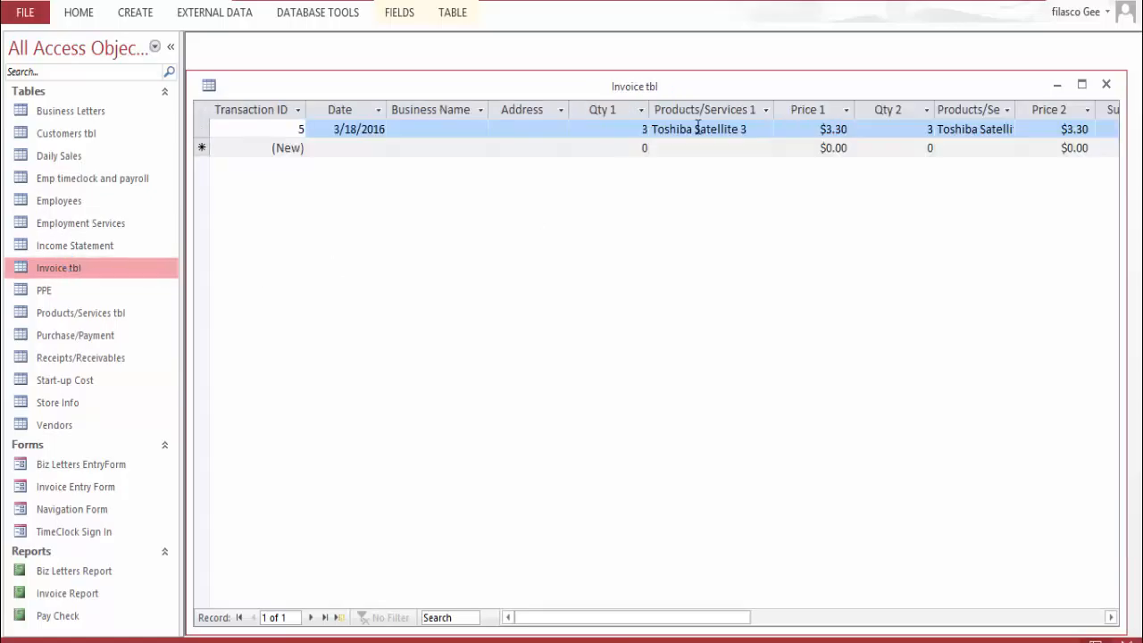
left_click_drag(617, 617, 931, 594)
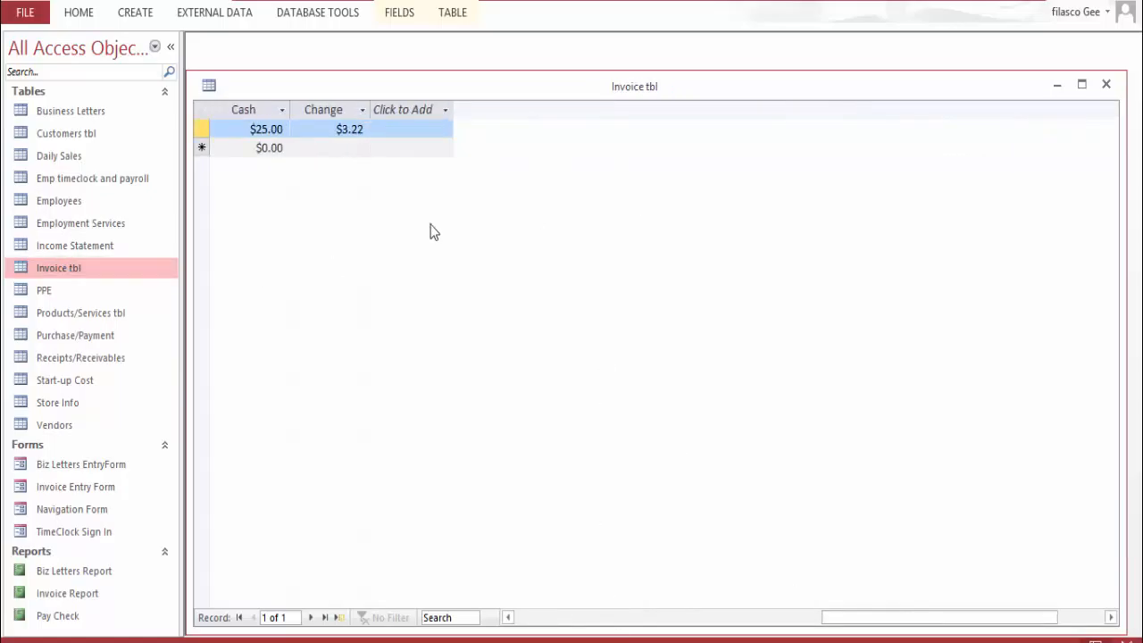
left_click_drag(280, 127, 255, 129)
left_click_drag(852, 617, 759, 623)
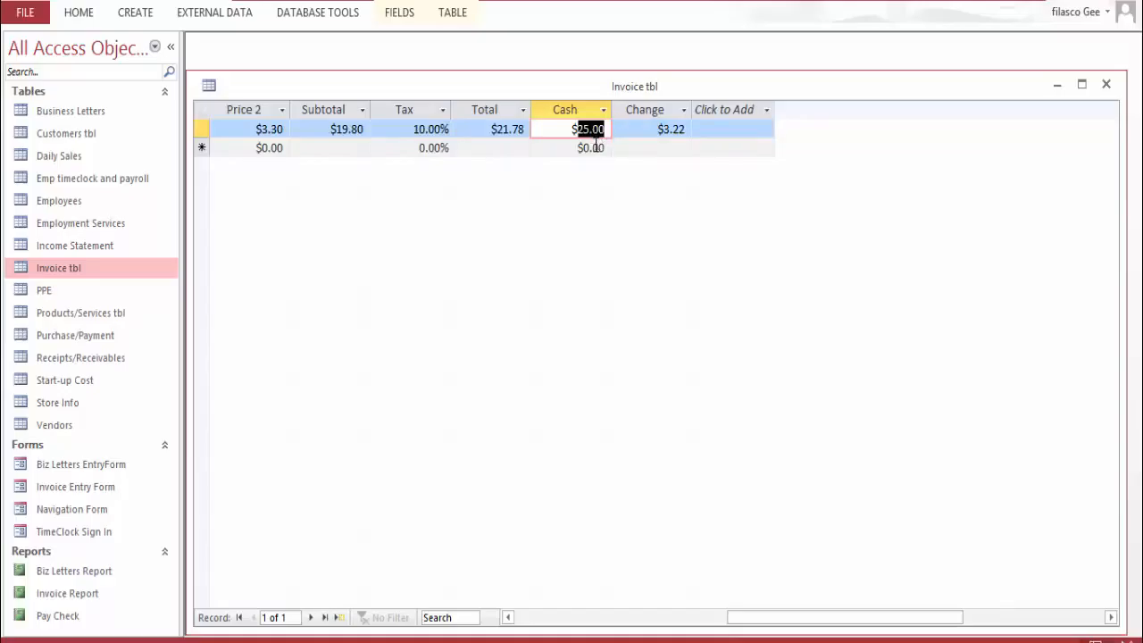
type("21")
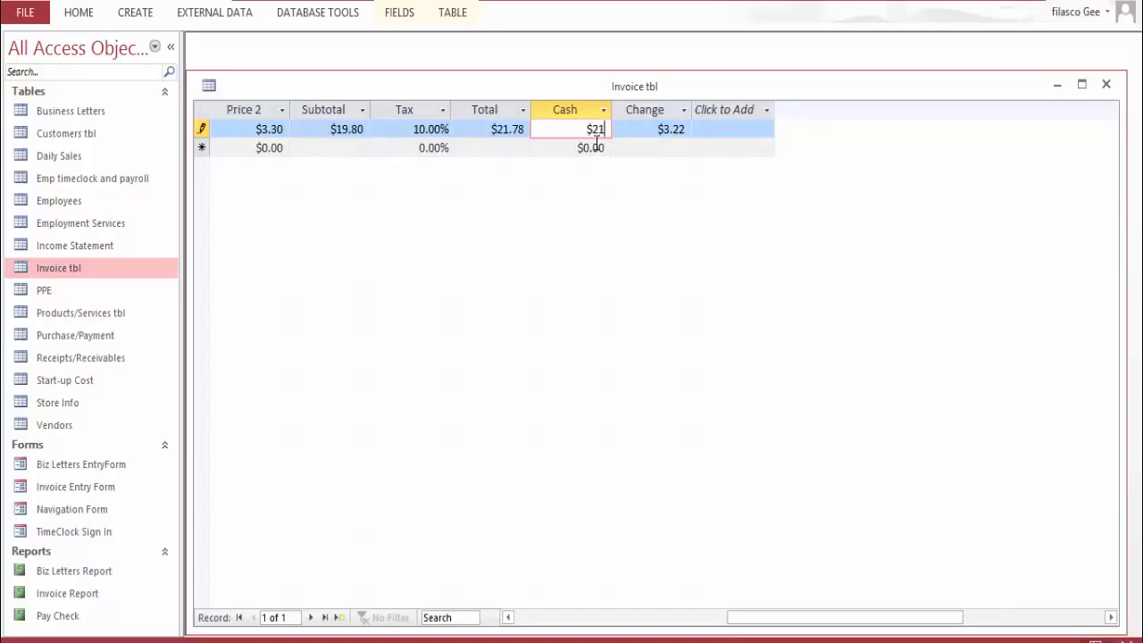
key("Tab")
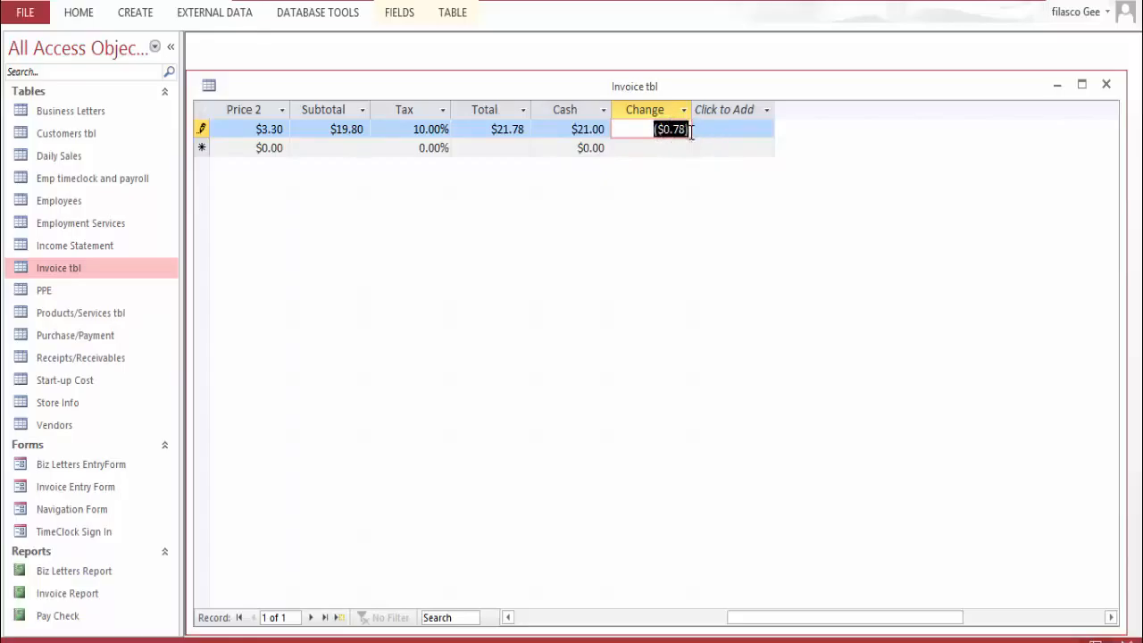
Start a Receipts/Receivables record with the Type set to Receivables, and check the Customer choices without selecting any
left_click(93, 360)
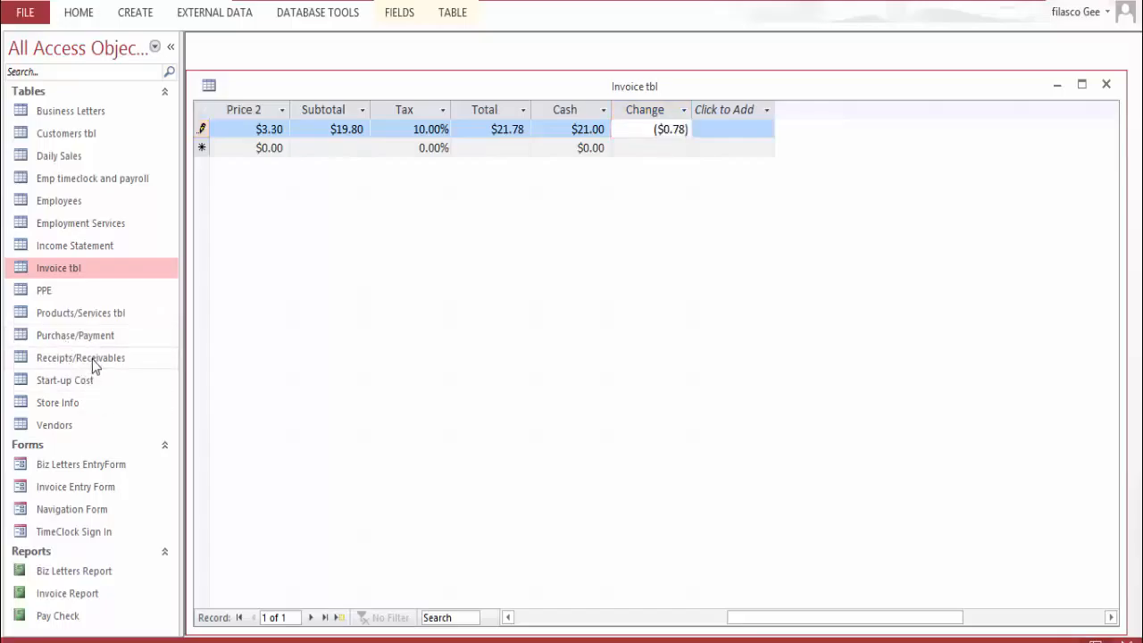
double_click(92, 358)
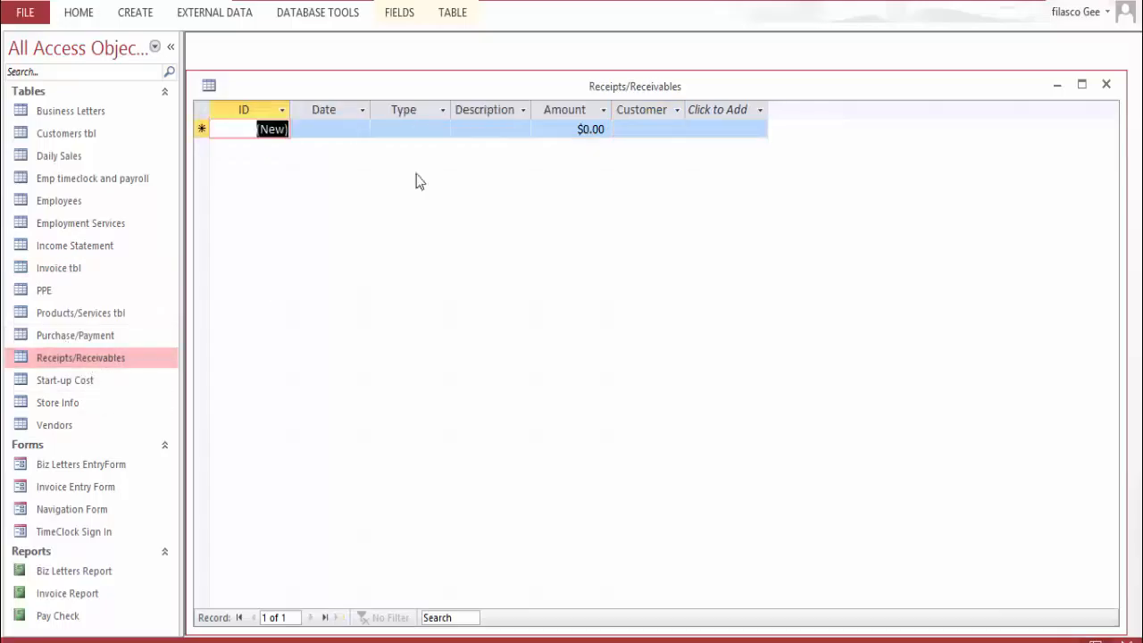
left_click(442, 128)
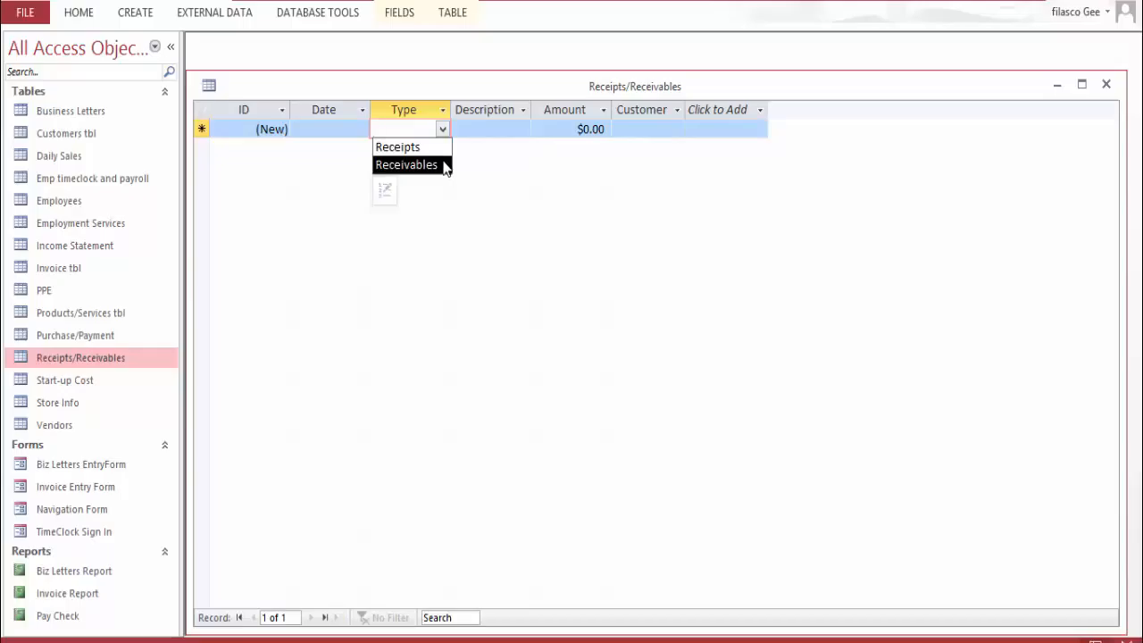
left_click(444, 168)
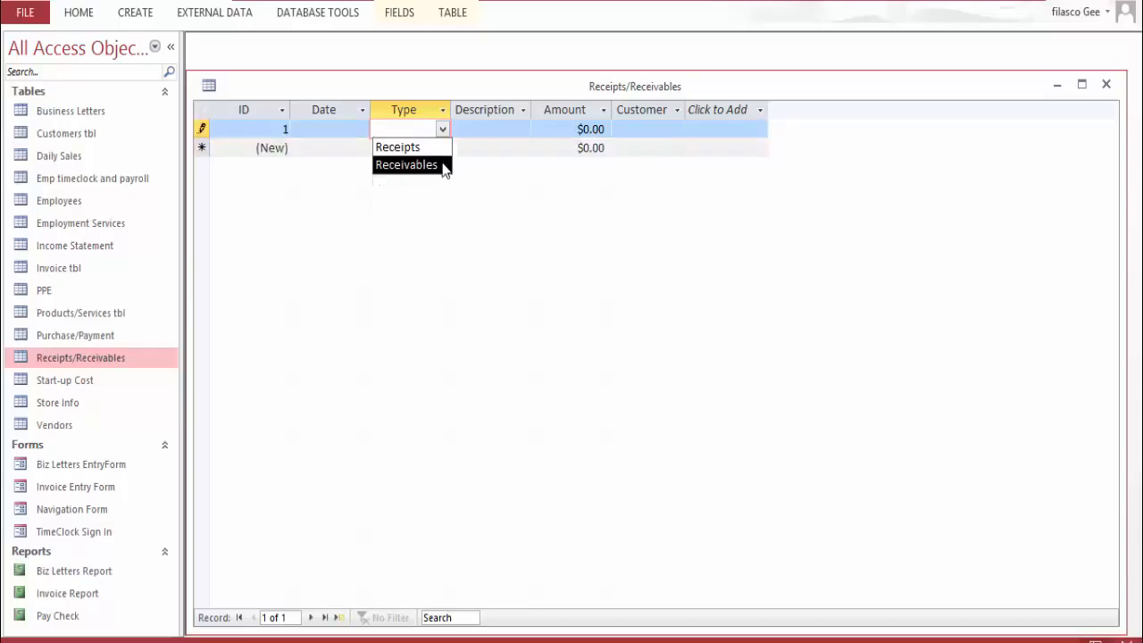
left_click_drag(585, 132, 611, 131)
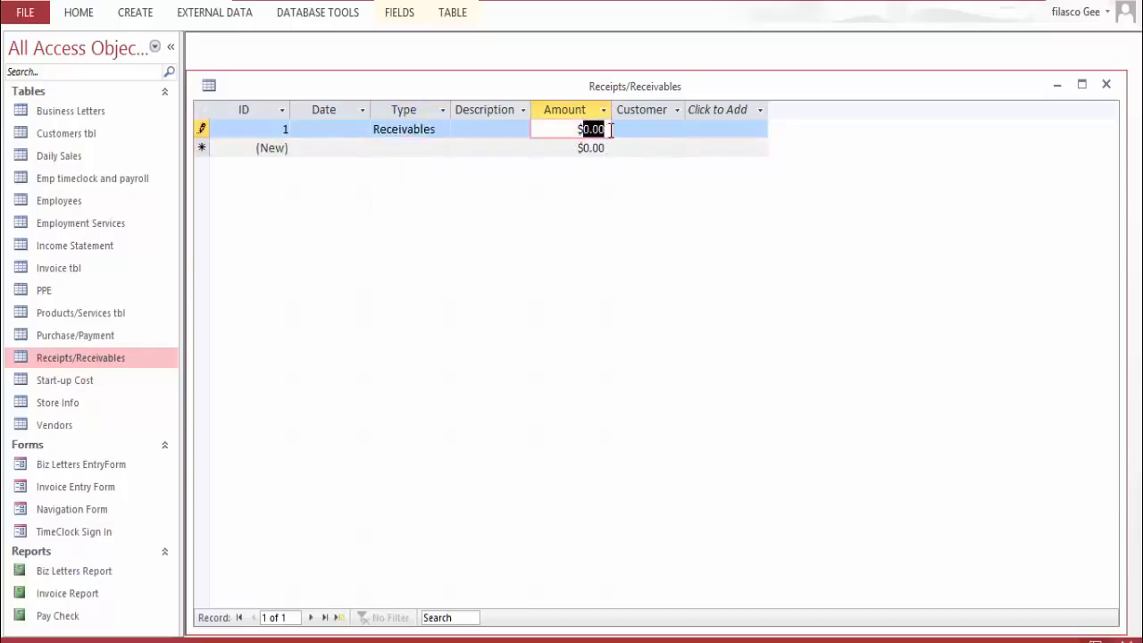
left_click(678, 130)
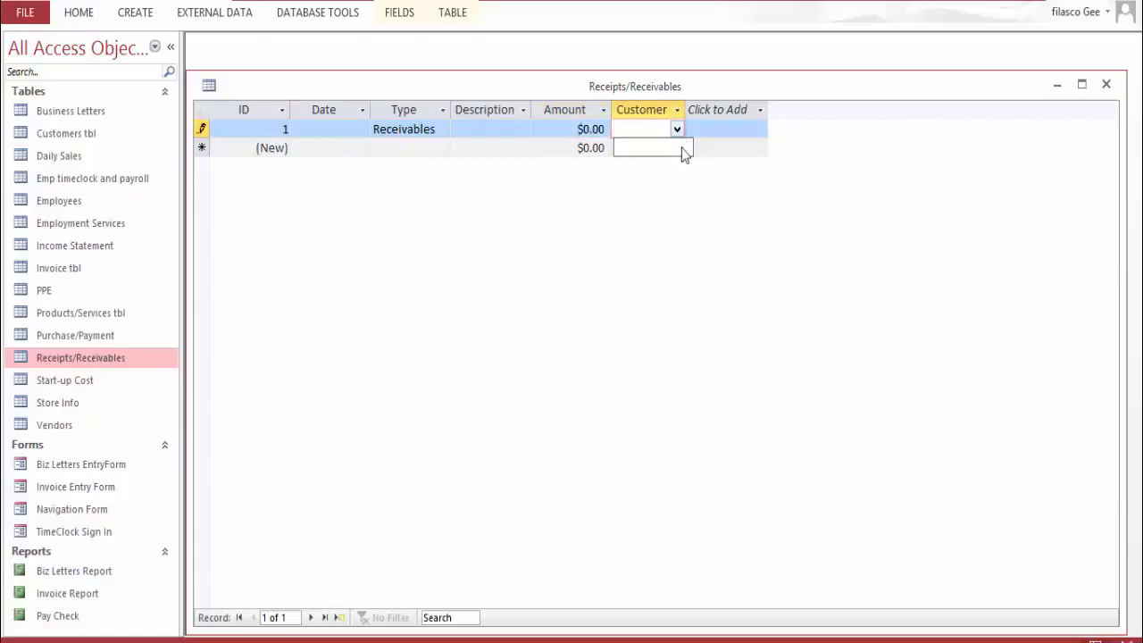
left_click(521, 131)
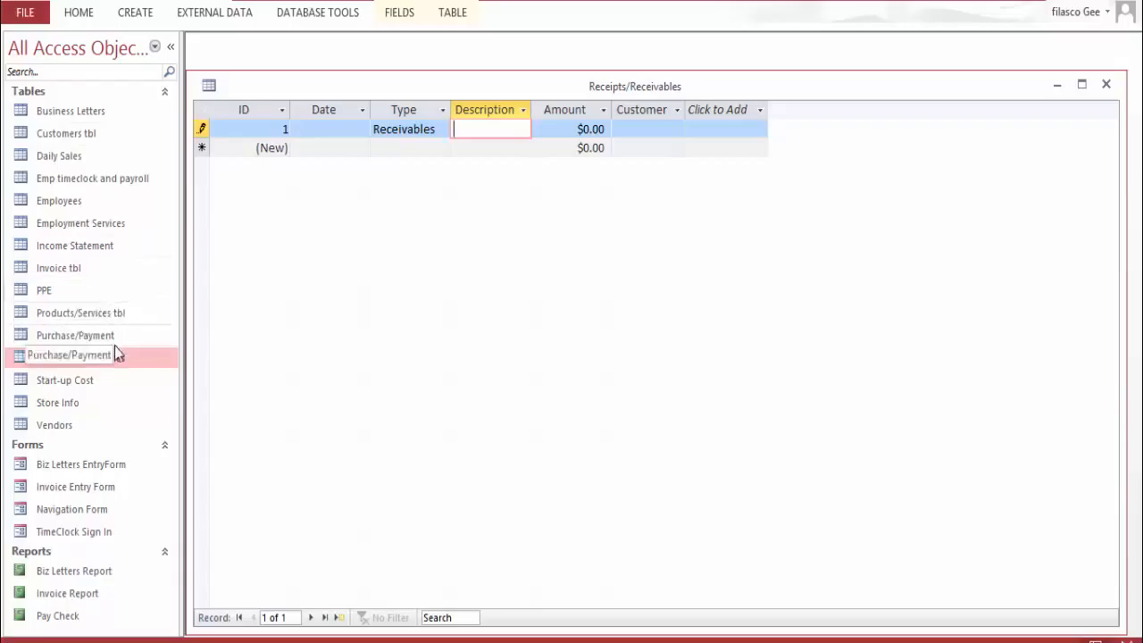
View the Income Statement table, and return to the Invoice table to check the invoice's Change value
left_click(82, 249)
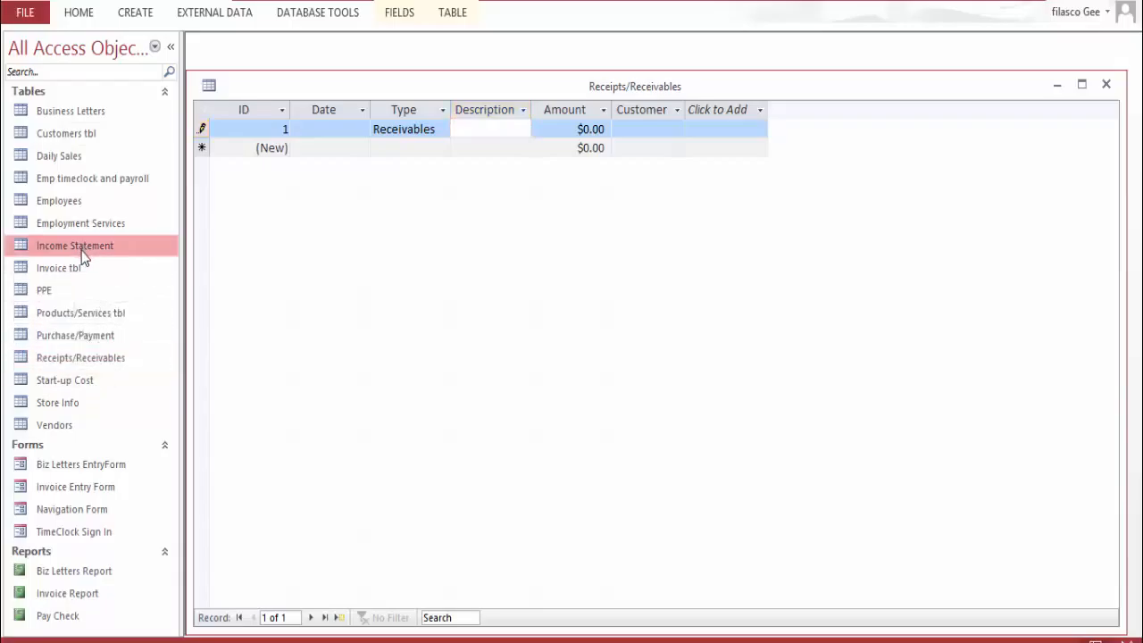
double_click(81, 250)
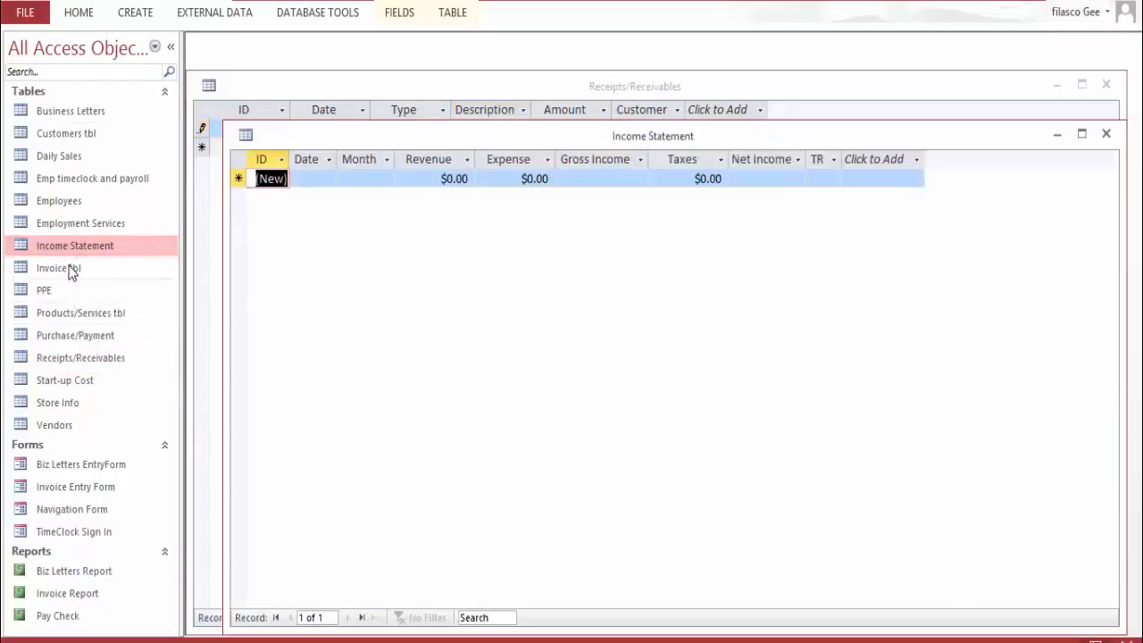
double_click(75, 268)
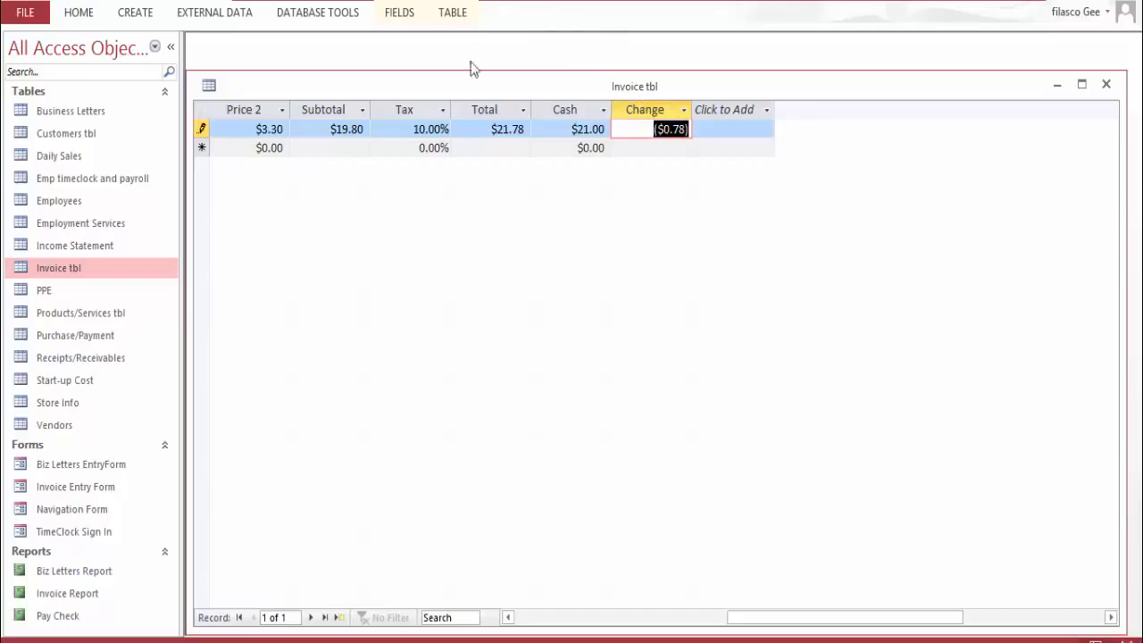
In the Receipts/Receivables record, enter the Description "rrefer" and set the Amount to $.78
double_click(74, 358)
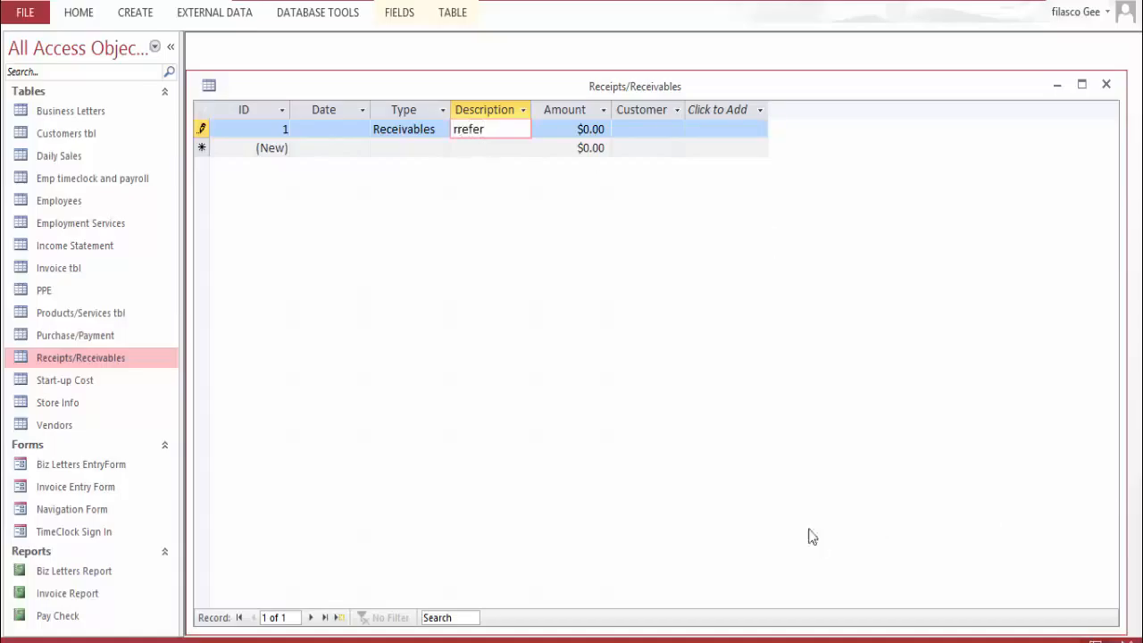
left_click(578, 134)
type("$.78")
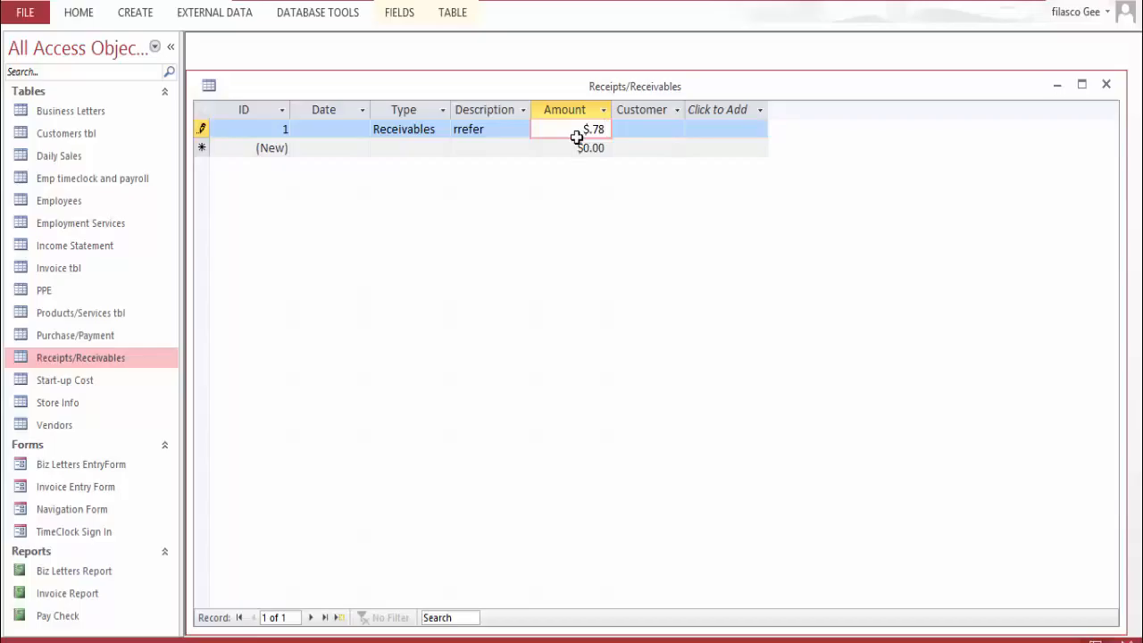
key("Tab")
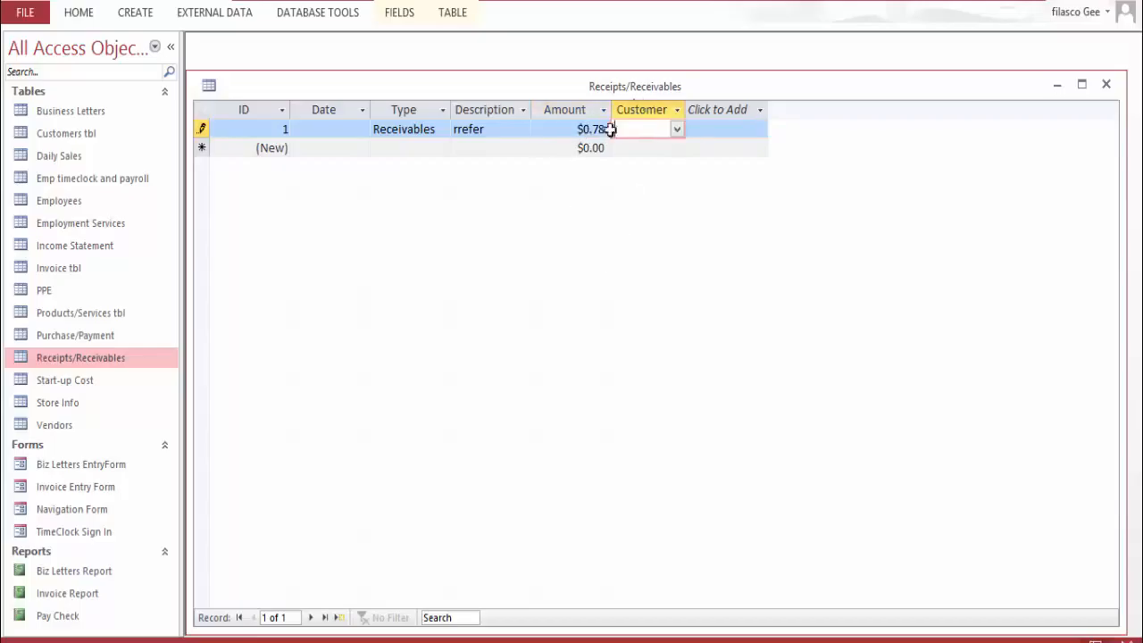
Add a customer with the Business Name Filasco Designs to the Customers table, and close that table
double_click(87, 133)
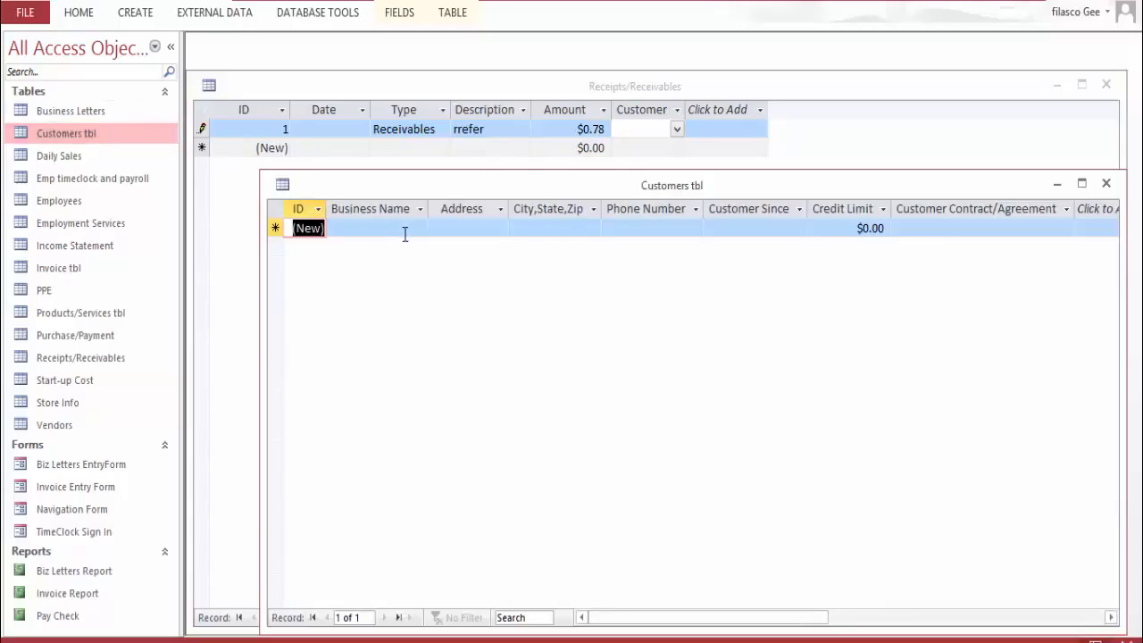
left_click(405, 234)
type("Fil")
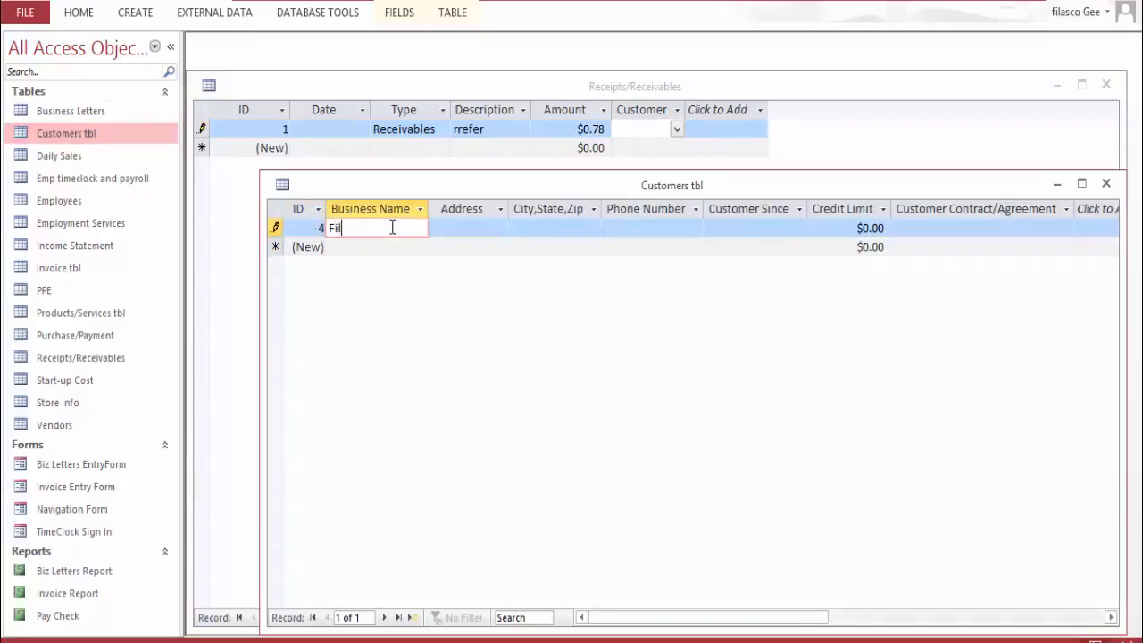
type("asco Designs")
key("Tab")
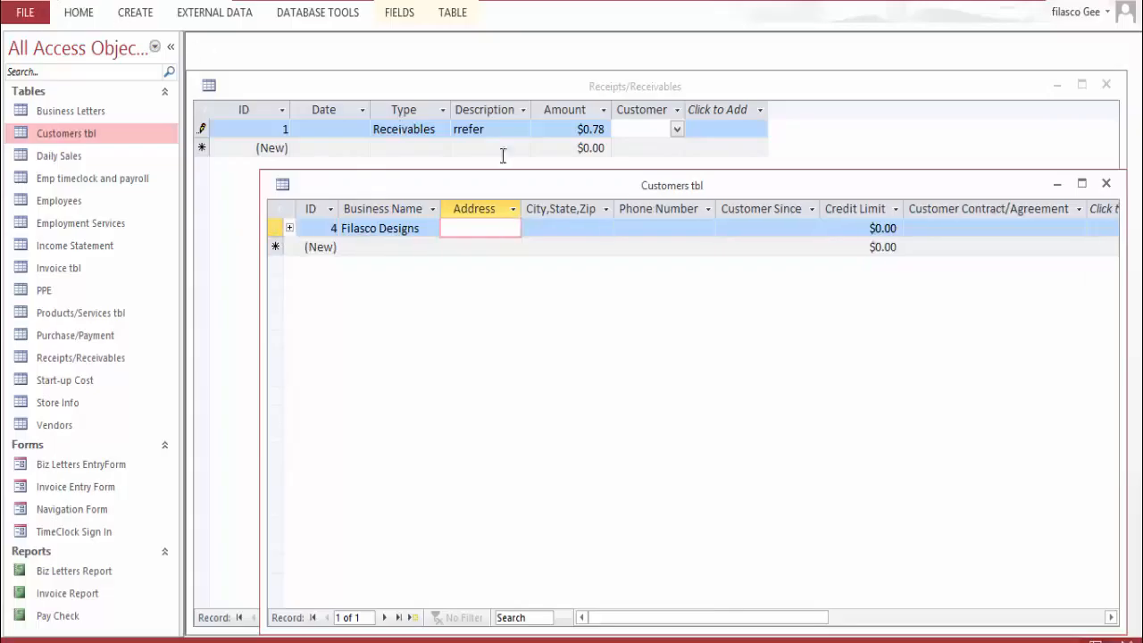
left_click(1106, 182)
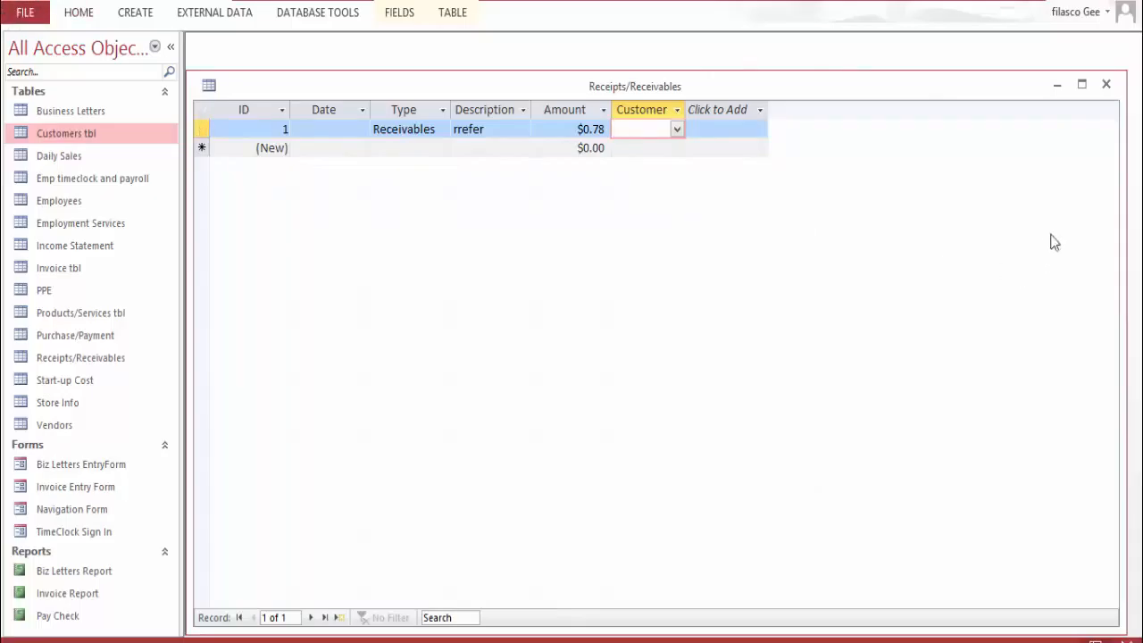
Close the Receipts/Receivables and Invoice tables, and reopen Receipts/Receivables
left_click(1105, 84)
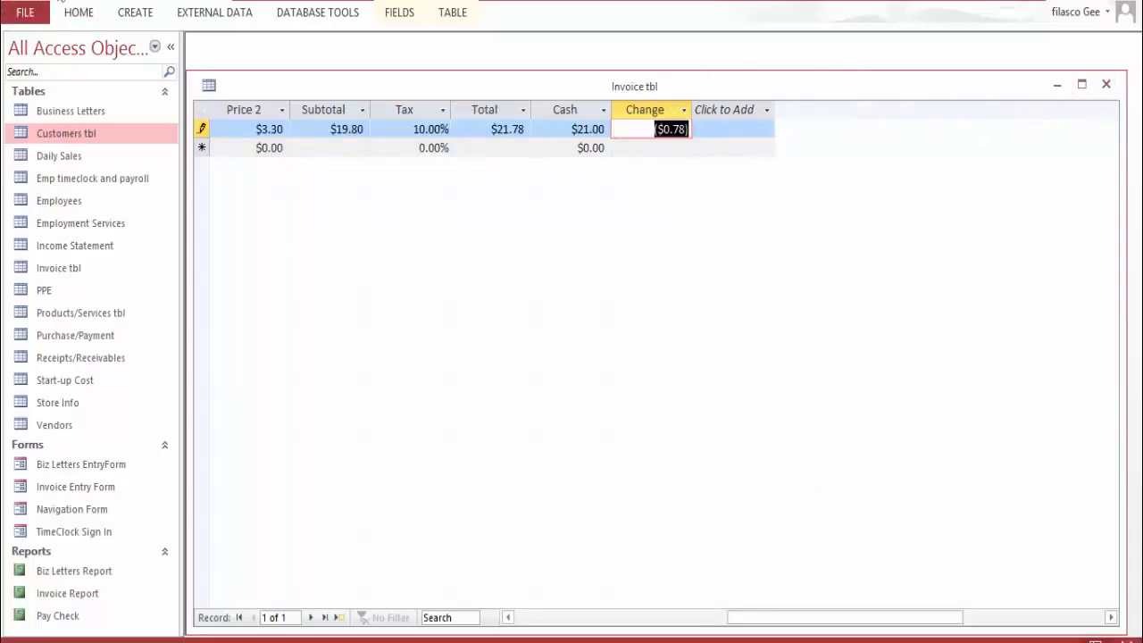
left_click(1105, 84)
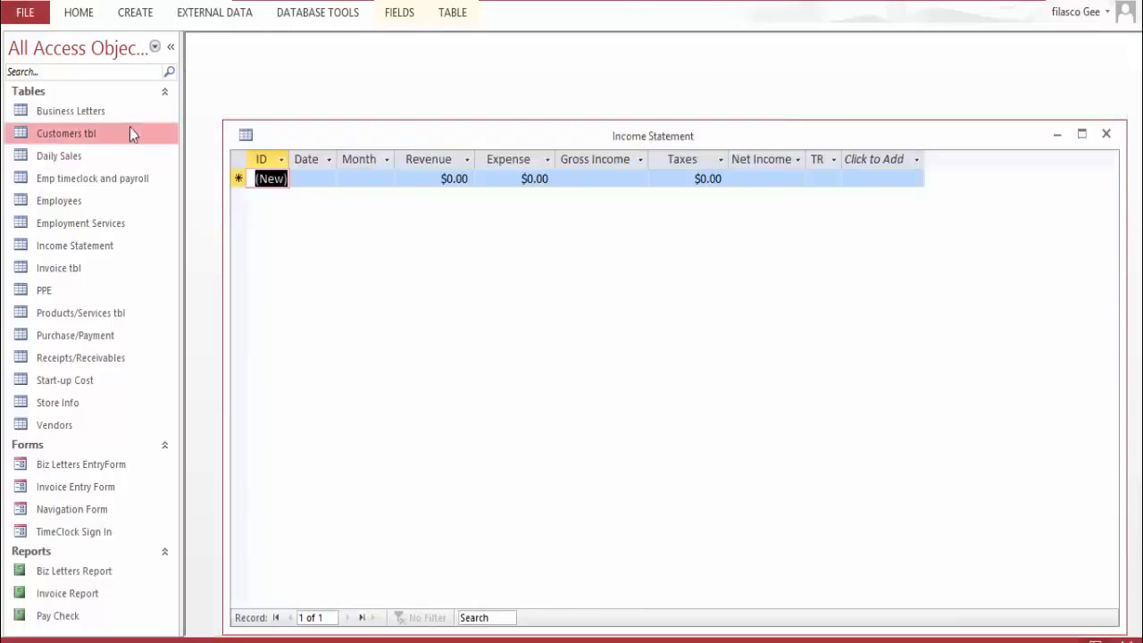
double_click(91, 357)
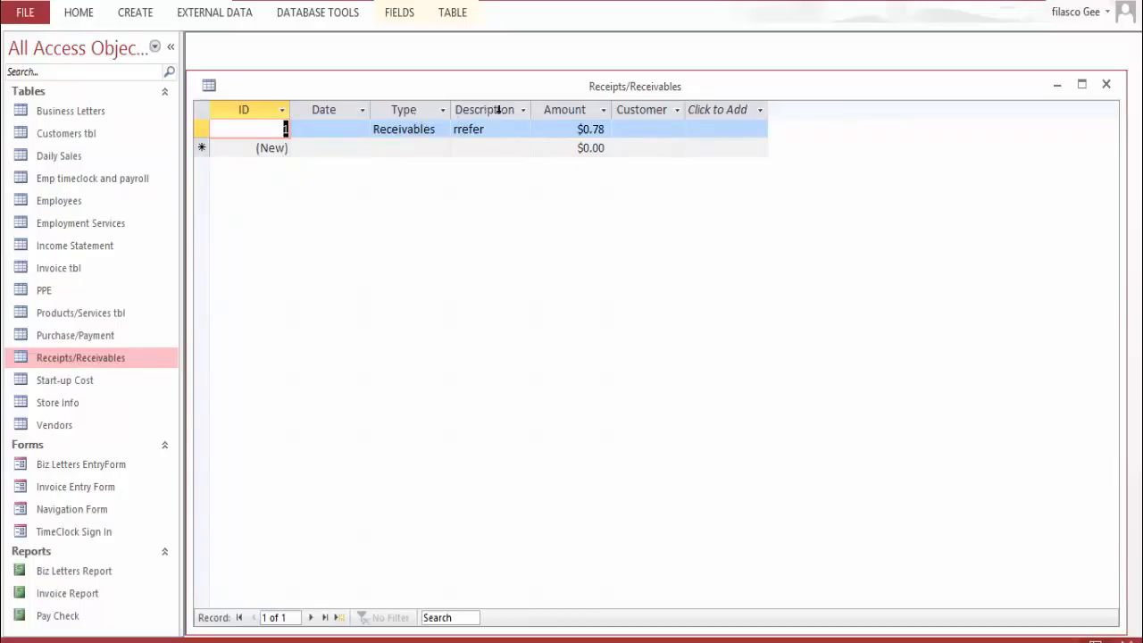
Correct the receivable record's Description to "refer" and set its Customer to Filasco Designs
key("Tab")
key("Tab")
key("Tab")
left_click(459, 127)
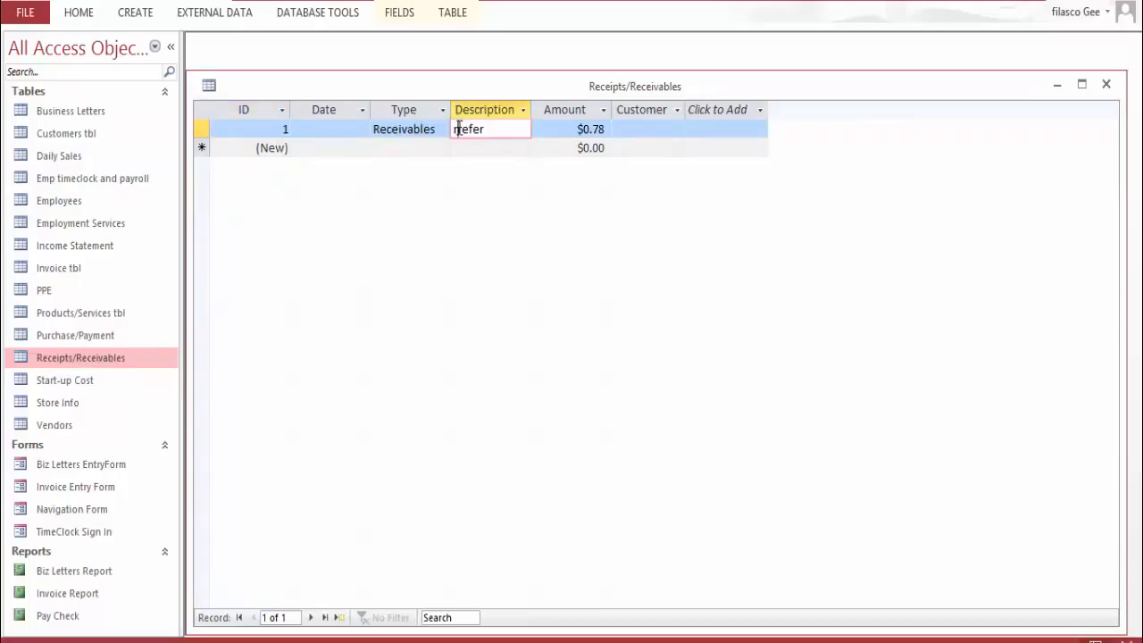
key("BackSpace")
left_click(671, 130)
left_click(677, 131)
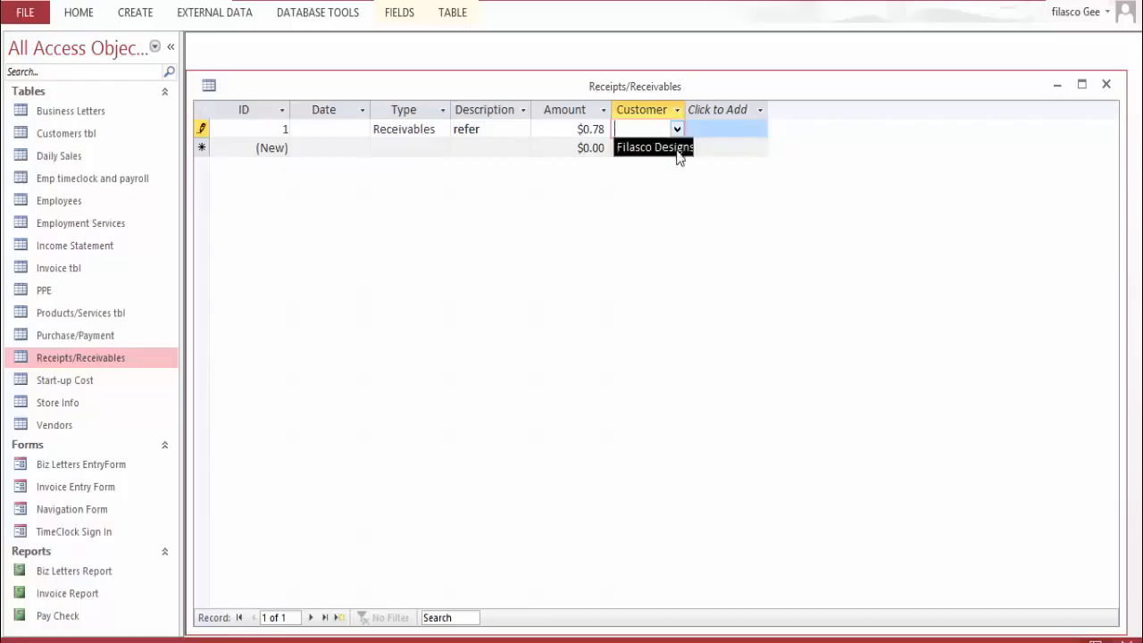
left_click(676, 147)
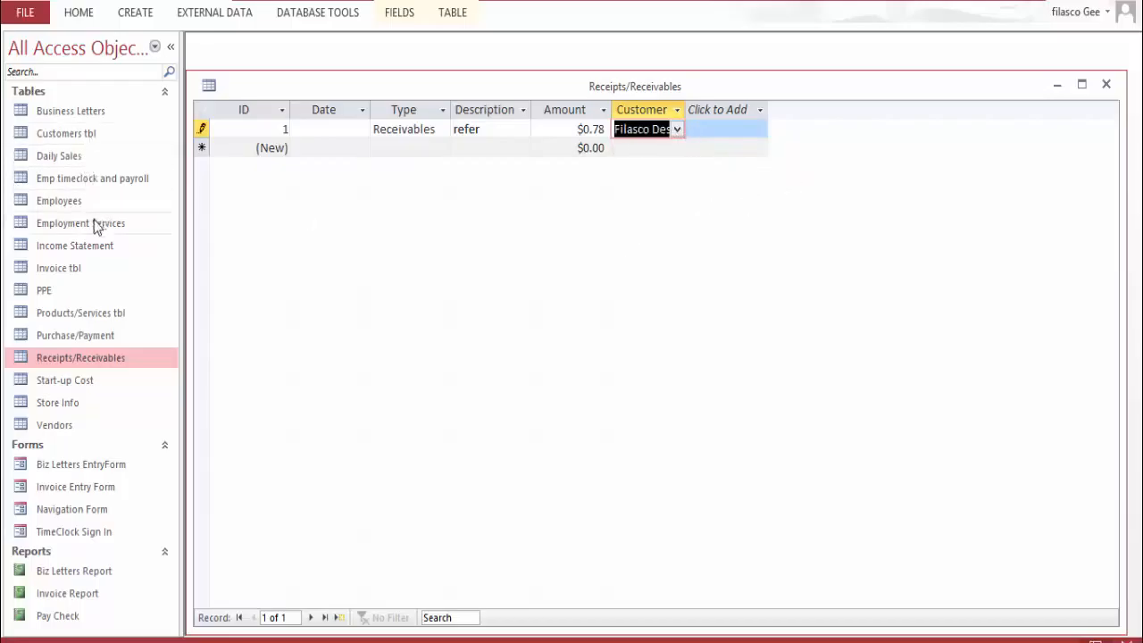
Open the Invoice table and set the existing invoice's Business Name to Filasco Designs
double_click(84, 268)
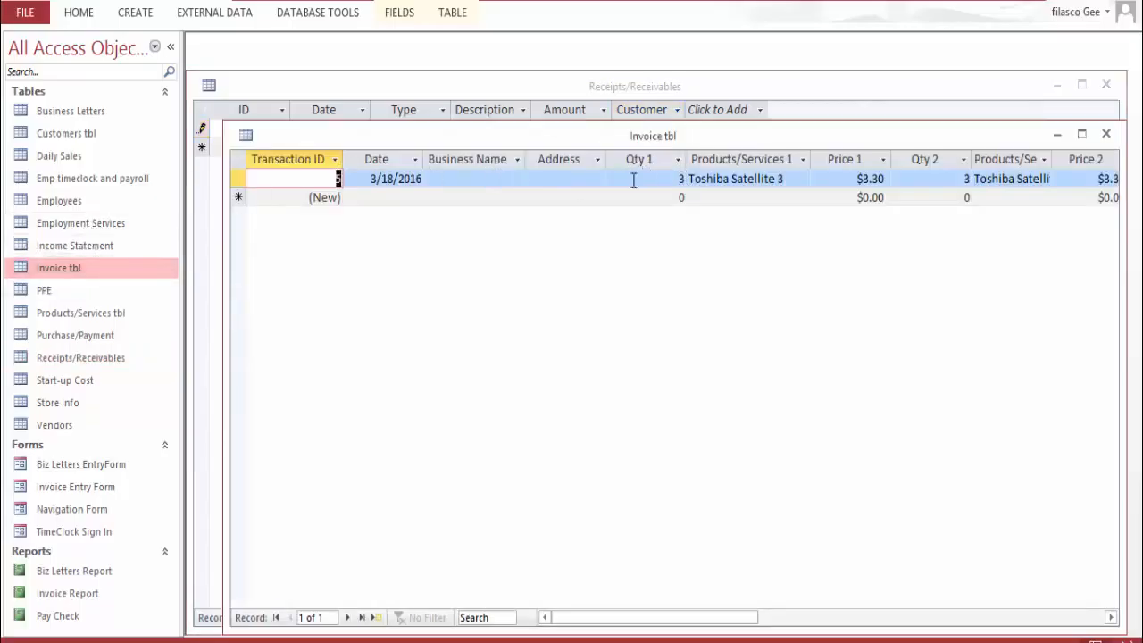
left_click(513, 177)
left_click(516, 179)
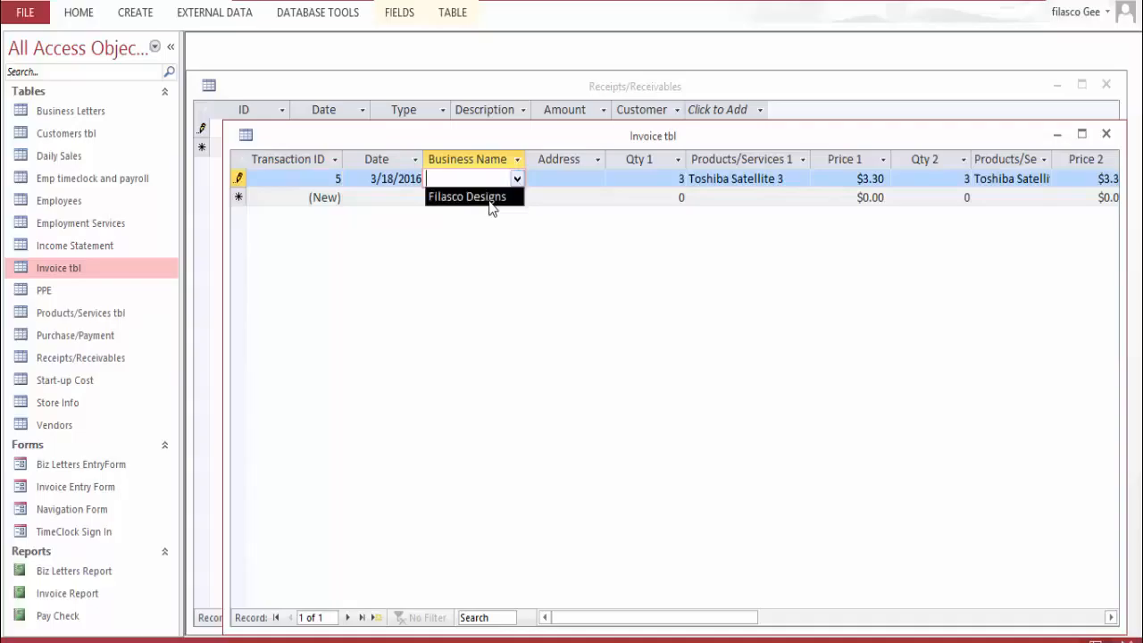
left_click(490, 204)
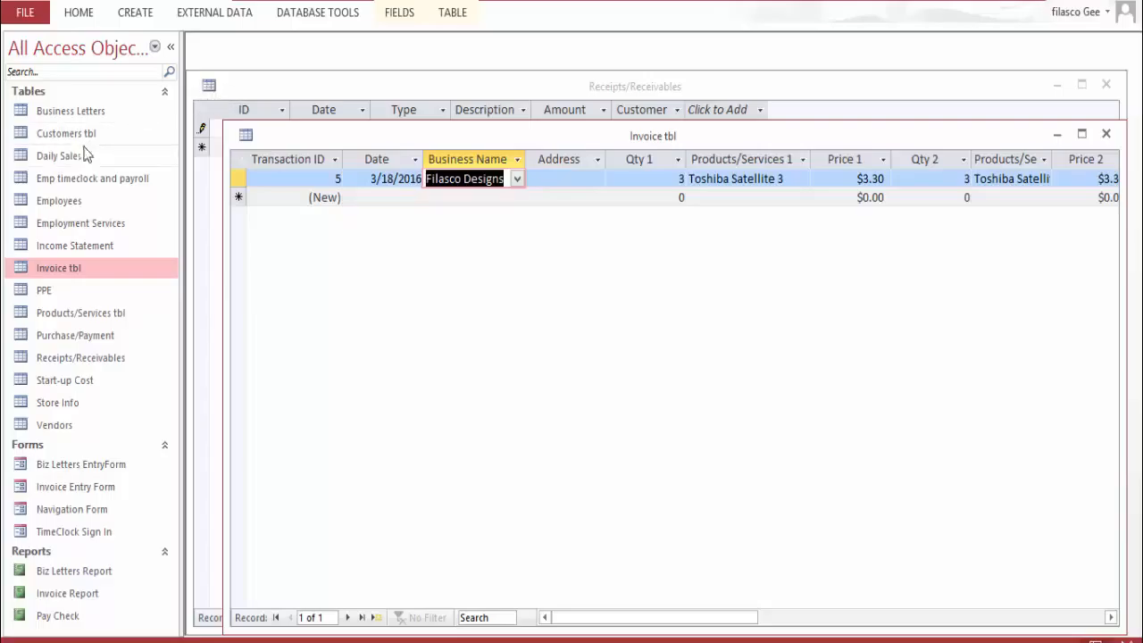
Open the Customers table, check the linked-record options for Filasco Designs without inserting a subdatasheet, and close the table
double_click(61, 134)
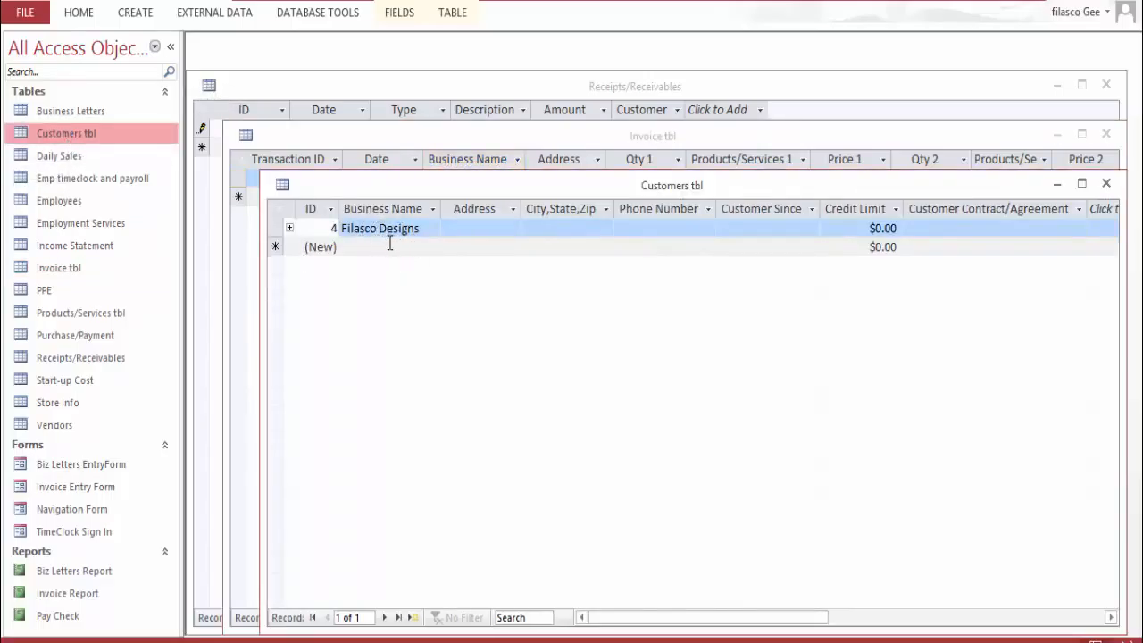
left_click(288, 228)
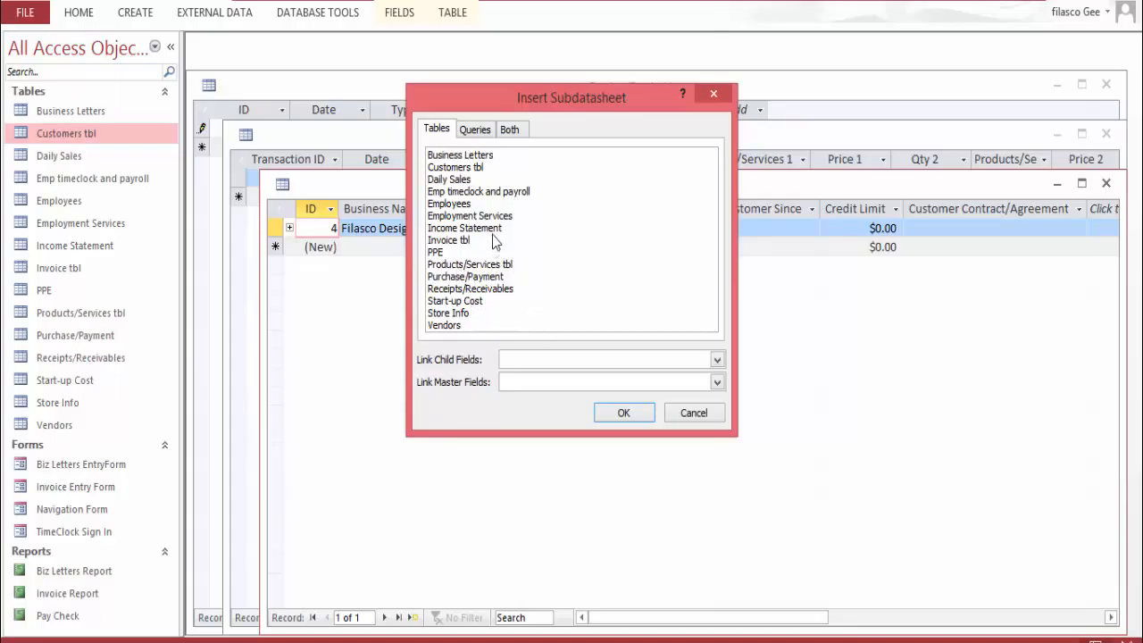
left_click(702, 412)
left_click(1105, 185)
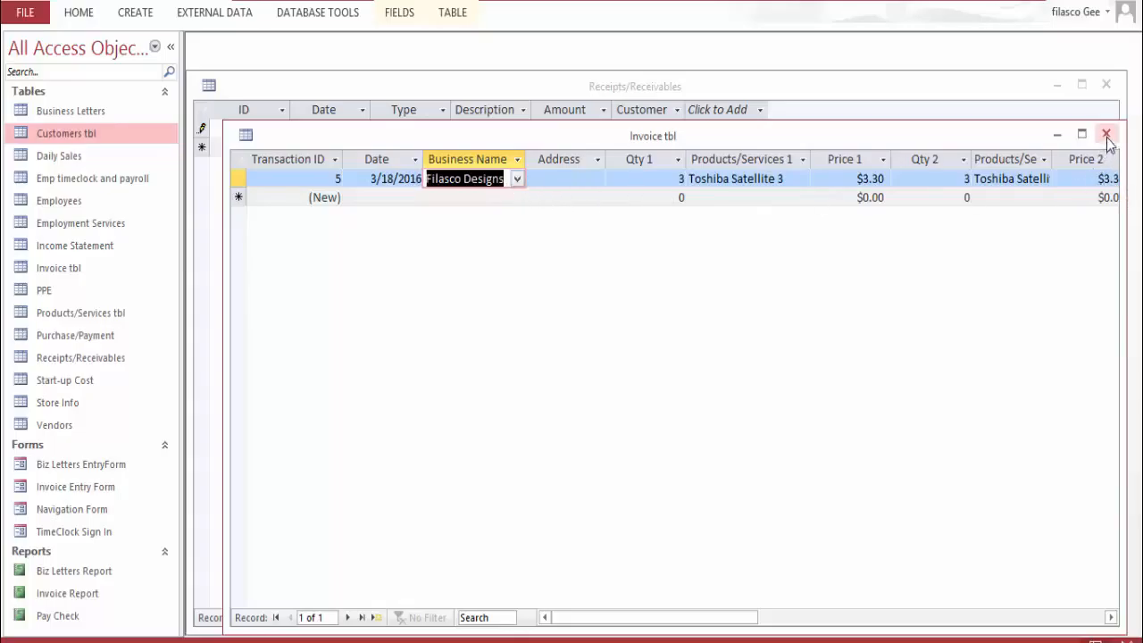
Review the invoice's Transaction ID and its payment and change fields, and close the Invoice table
double_click(338, 179)
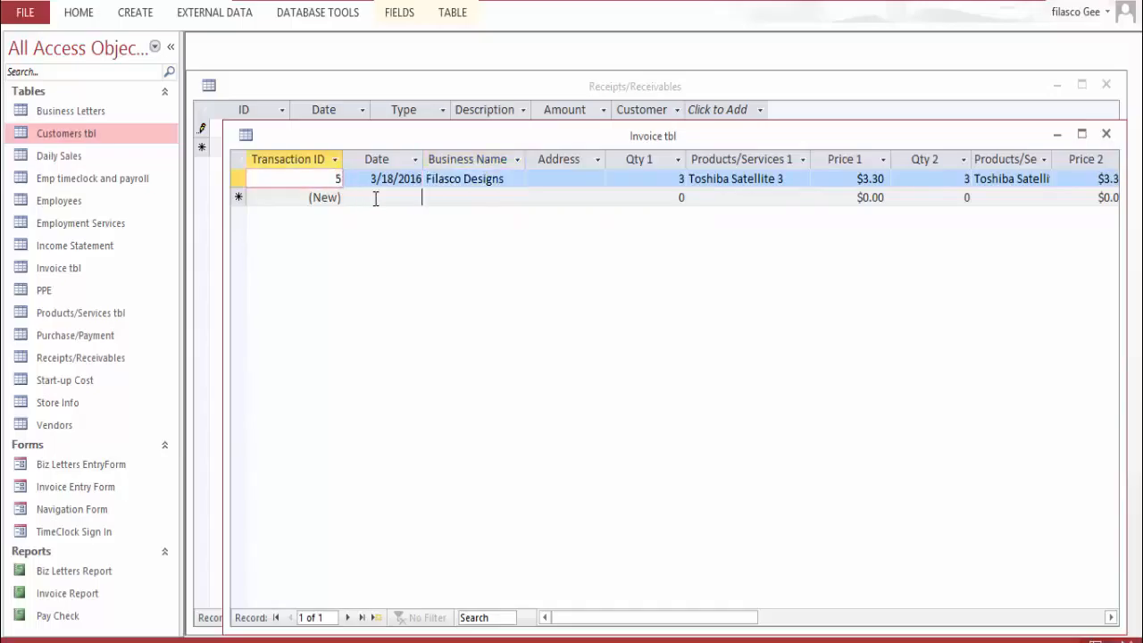
left_click(377, 197)
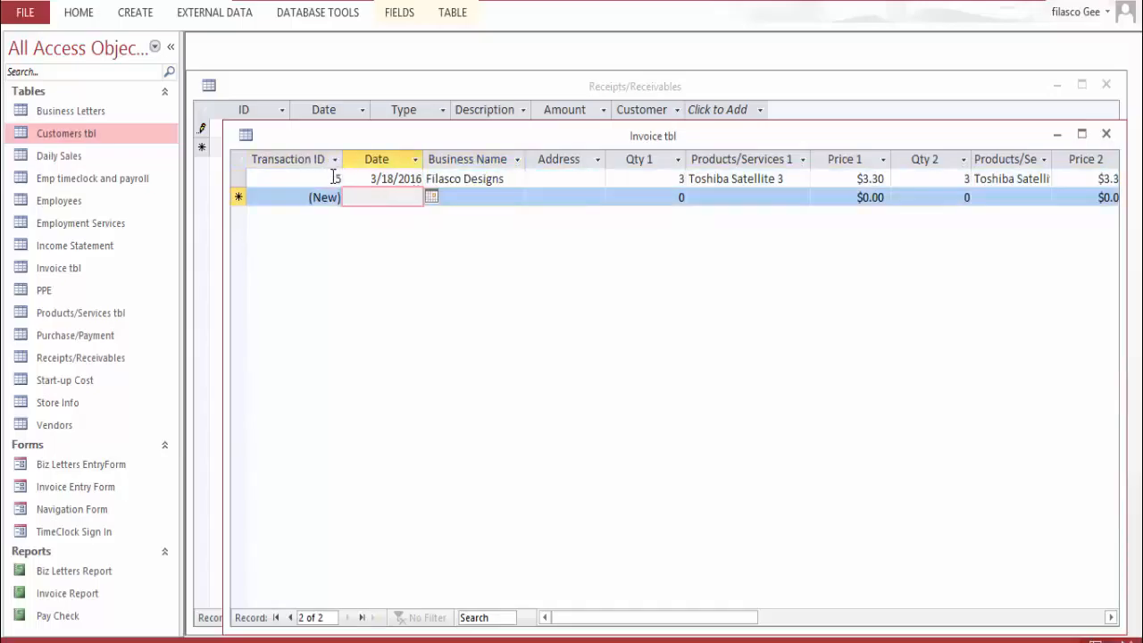
double_click(339, 179)
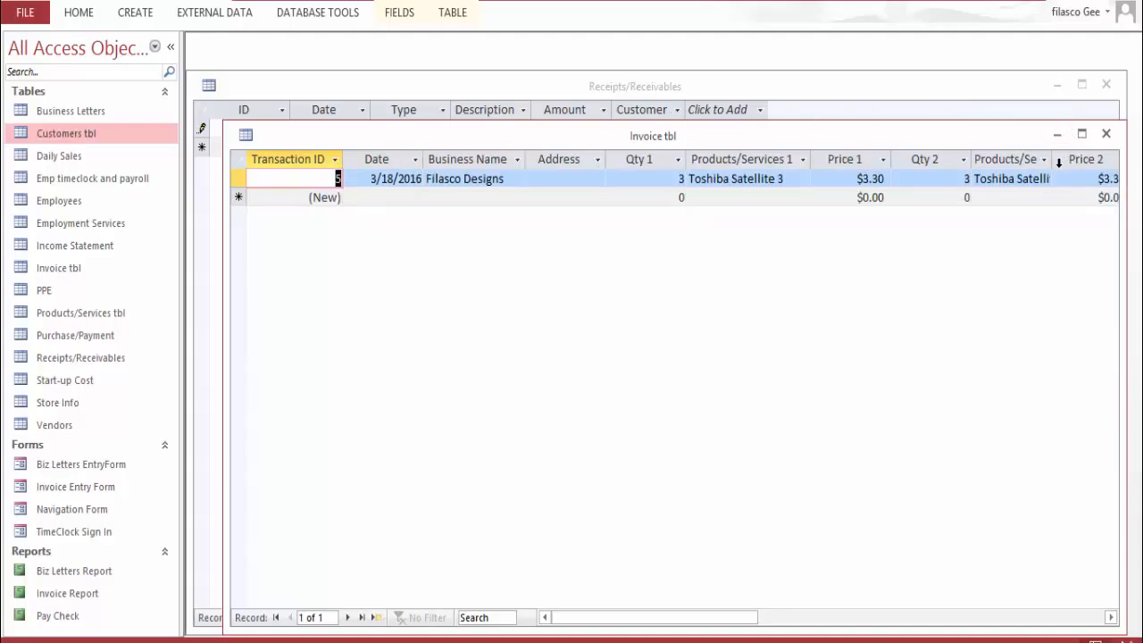
left_click_drag(594, 618, 900, 545)
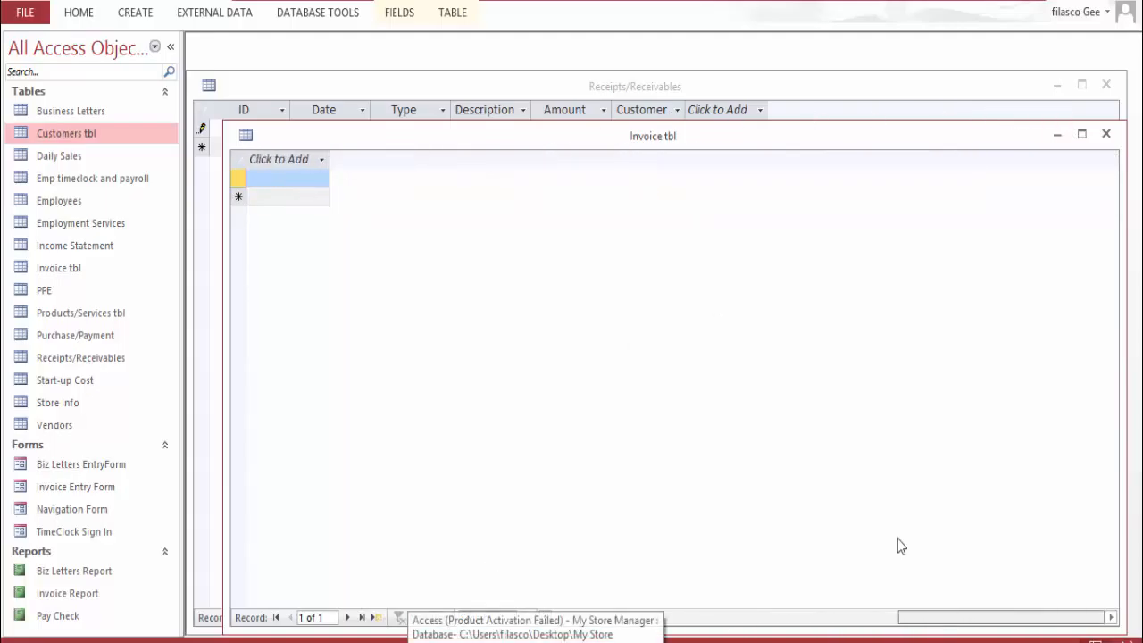
left_click(741, 619)
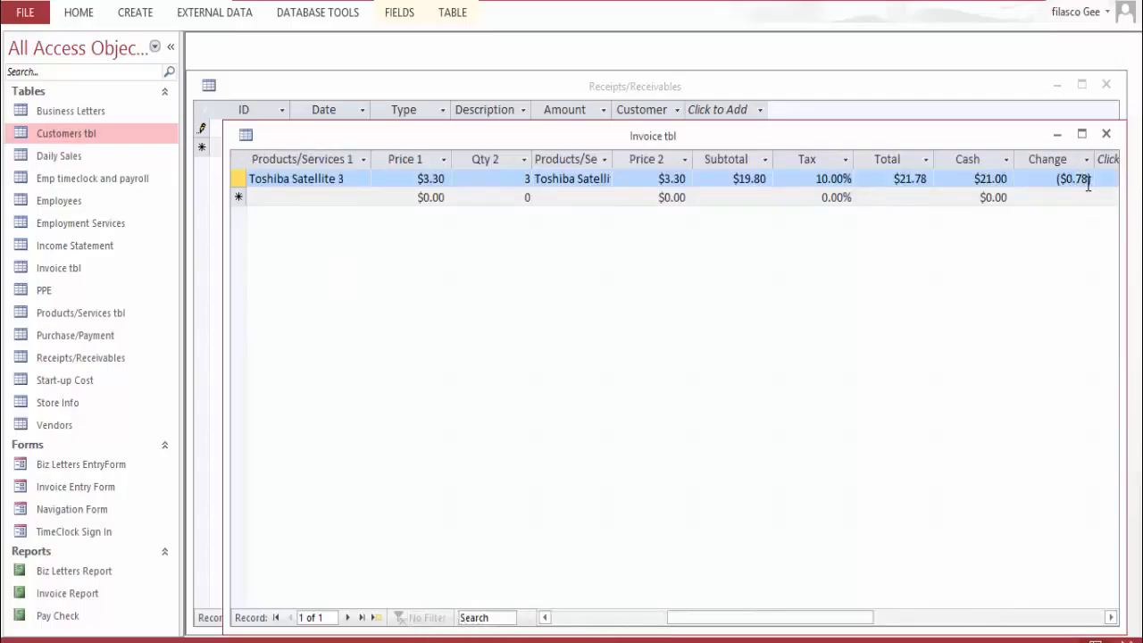
left_click(1106, 133)
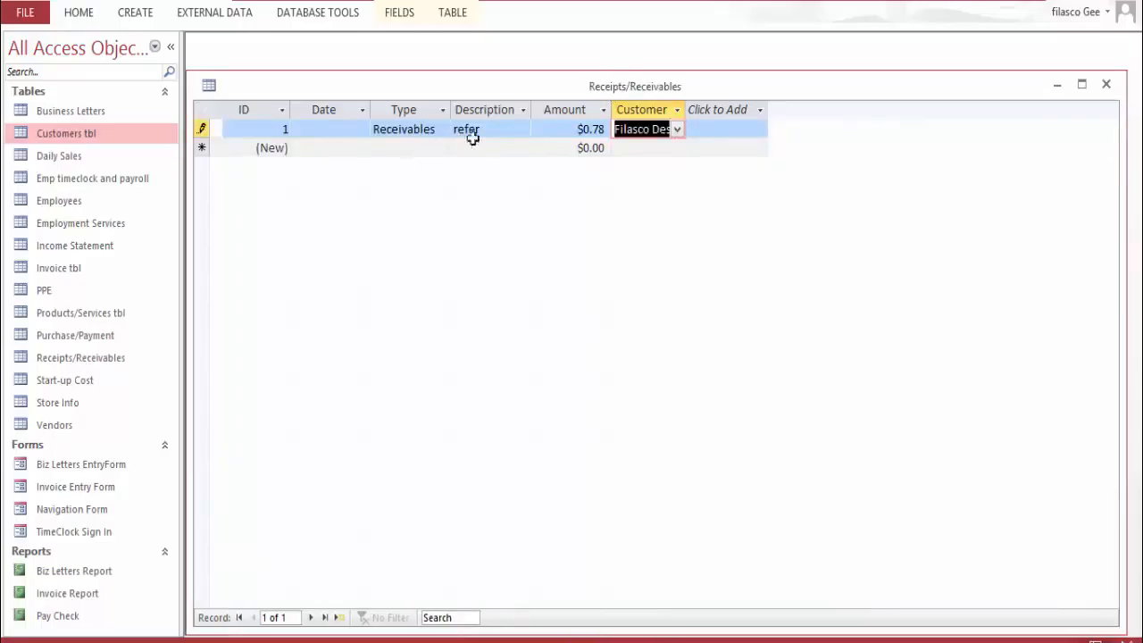
Set the receivable record's Description to "refer Invoice Trans ID # 5" and fit the Description column to its content
left_click(509, 128)
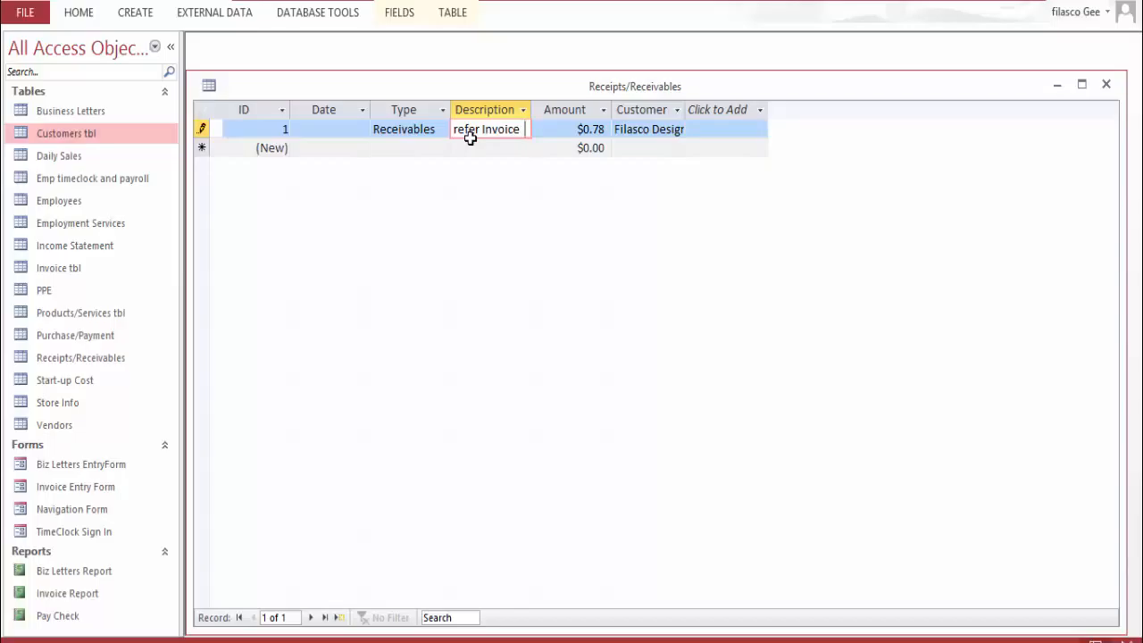
type("Trans")
type(" ID 3")
left_click(42, 1)
left_click(529, 110)
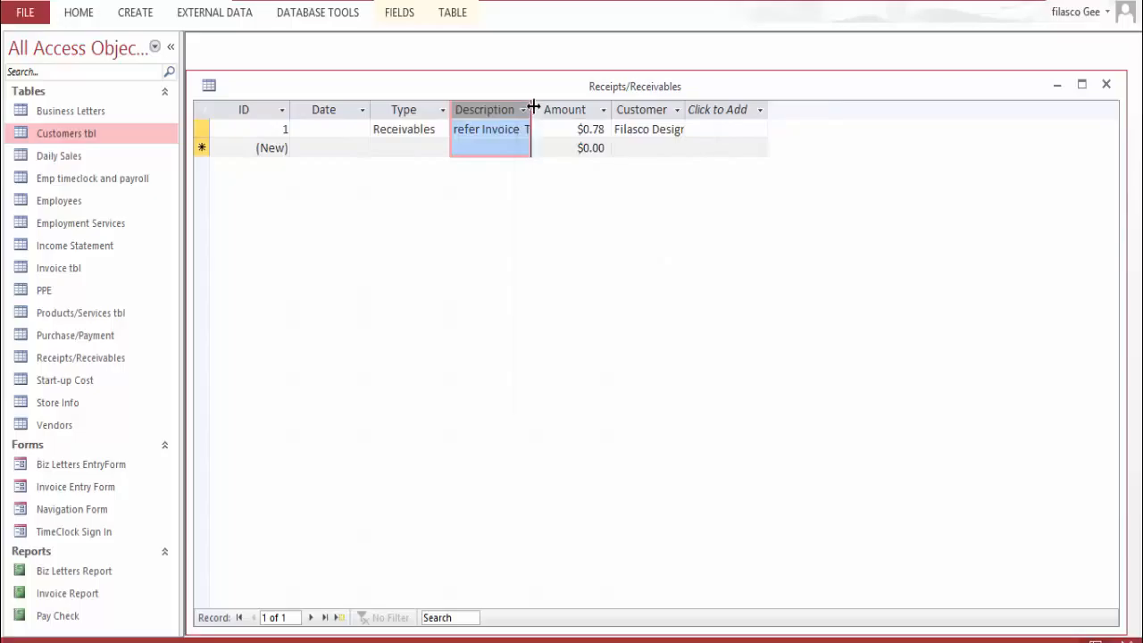
double_click(531, 108)
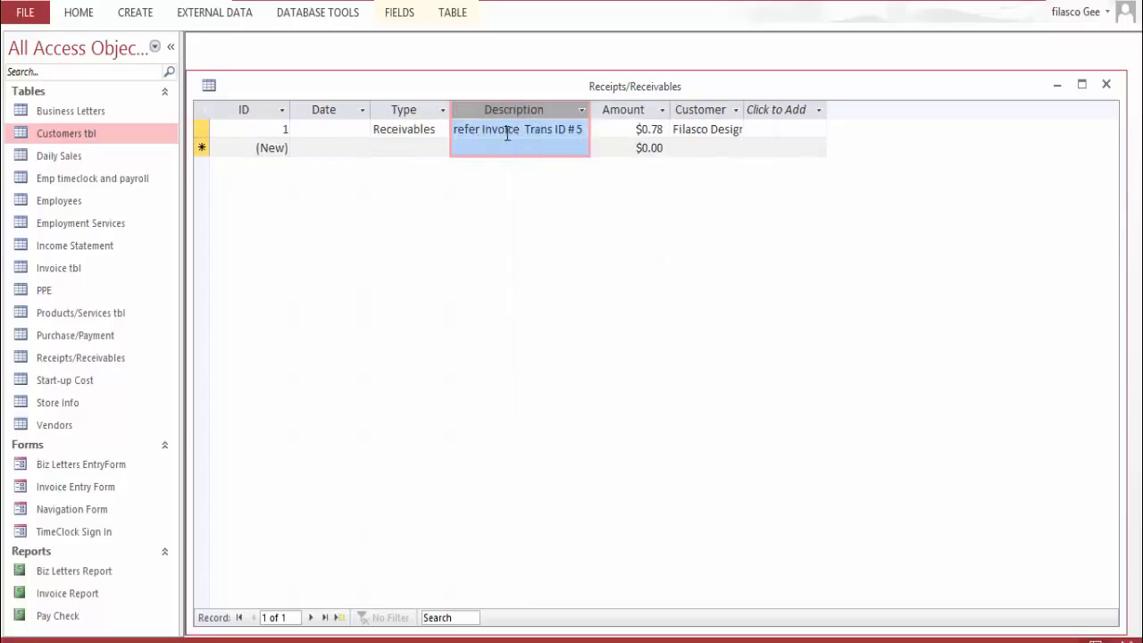
Reopen the Invoice table to check the invoice's Change field, and return to the Receipts/Receivables table
double_click(87, 270)
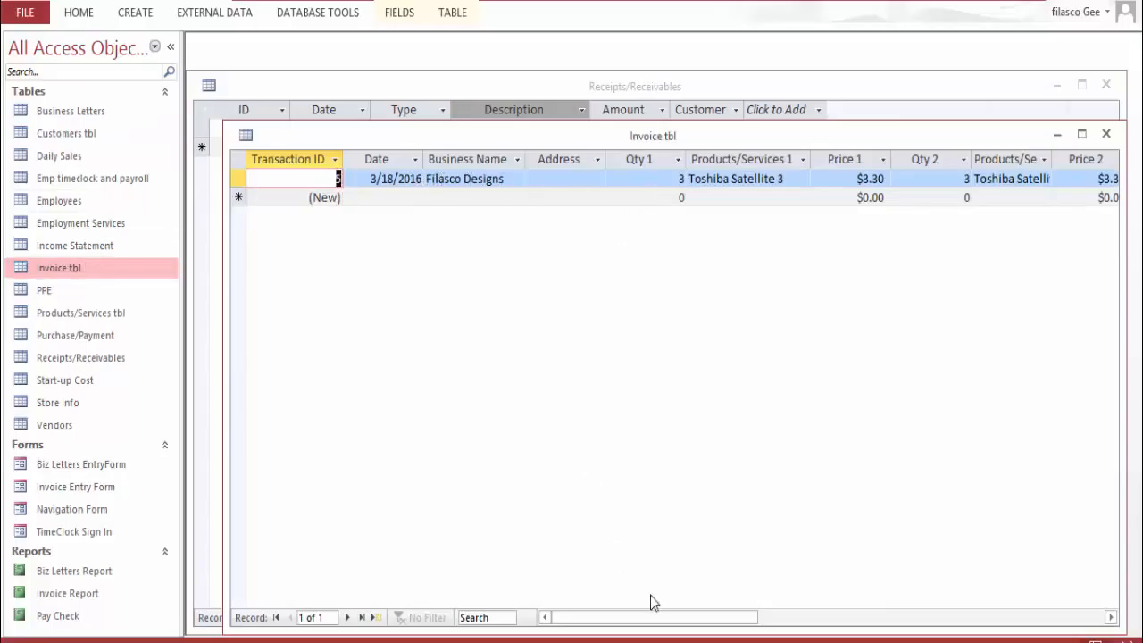
left_click_drag(650, 622, 819, 620)
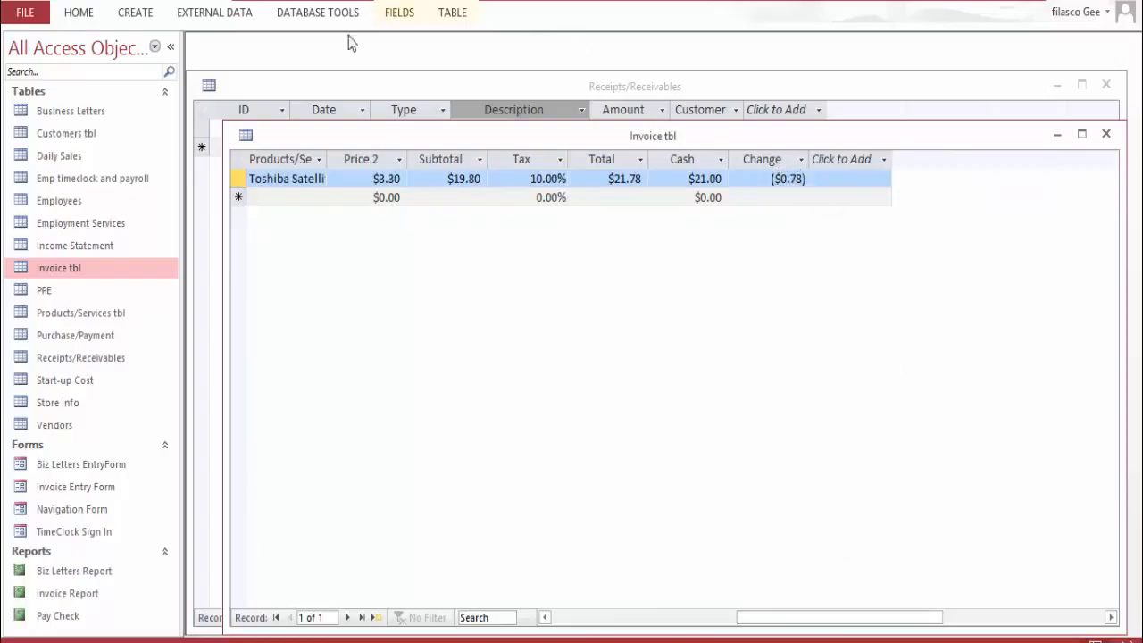
double_click(81, 358)
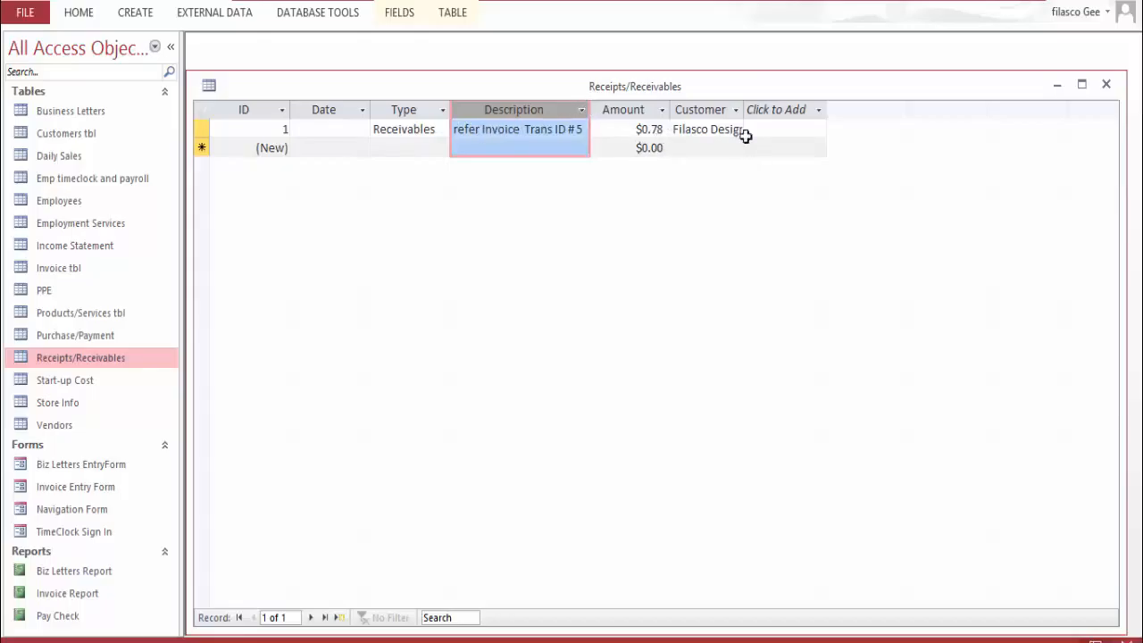
Fit the Customer column to its content and set the receivable record's Date to 3/25/2016
double_click(744, 109)
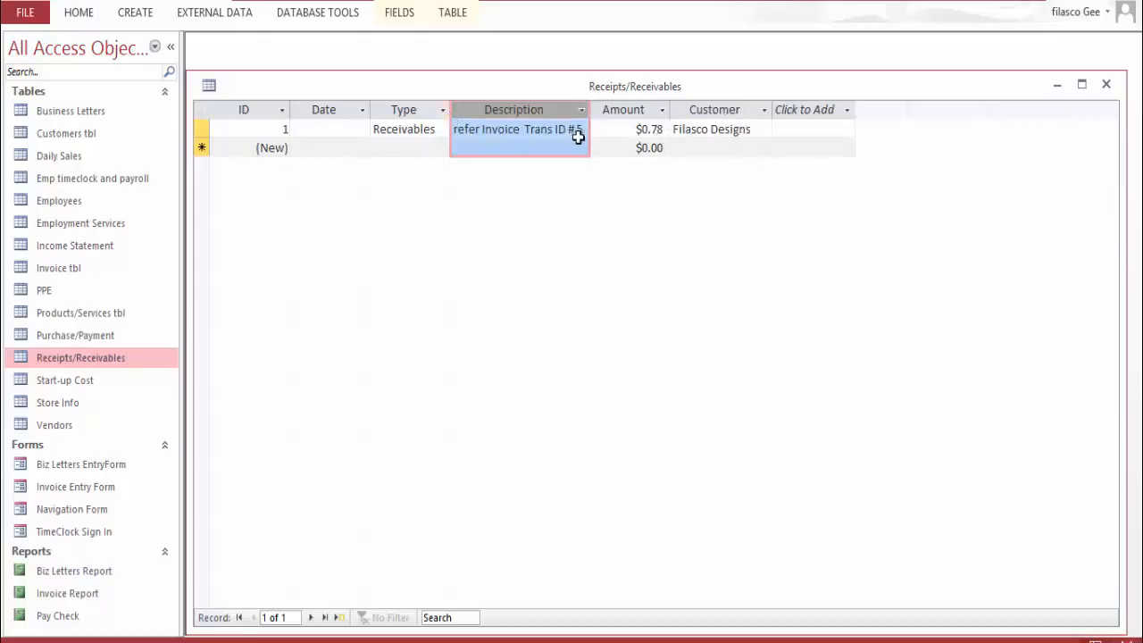
left_click(367, 128)
left_click(378, 129)
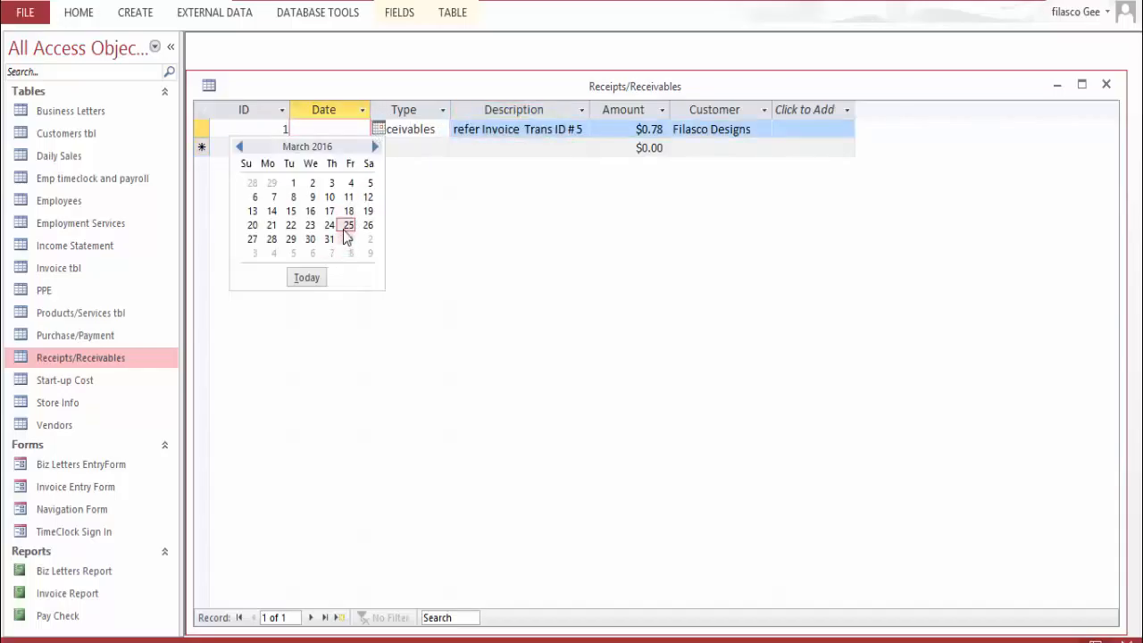
left_click(357, 224)
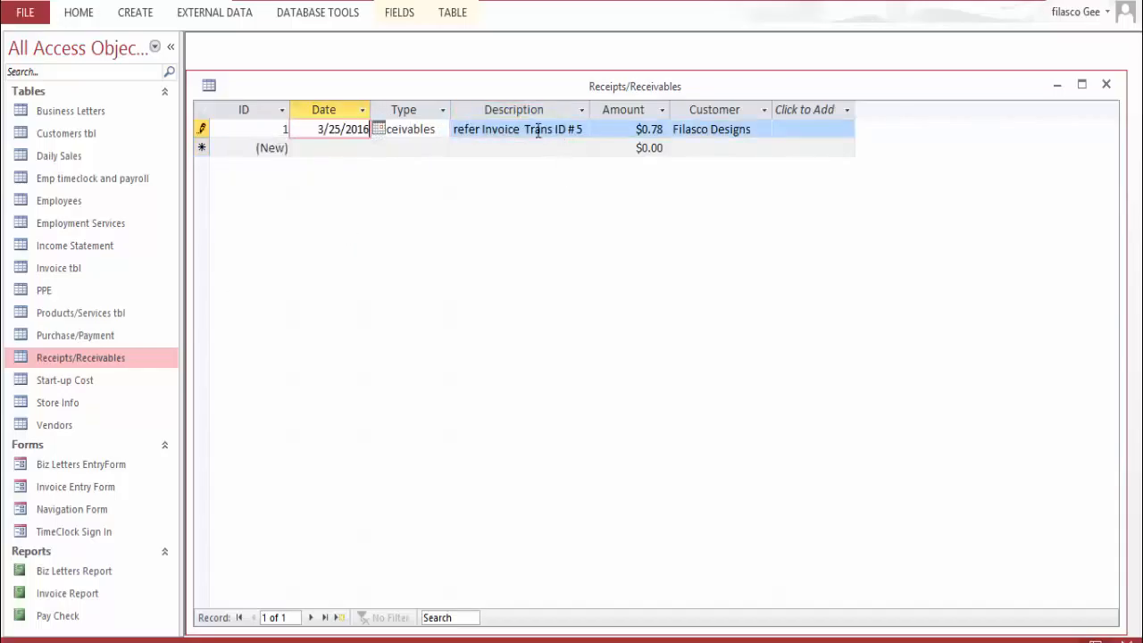
Close the Receipts/Receivables table with its layout changes saved, and close the Invoice table
left_click(372, 105)
left_click(1108, 84)
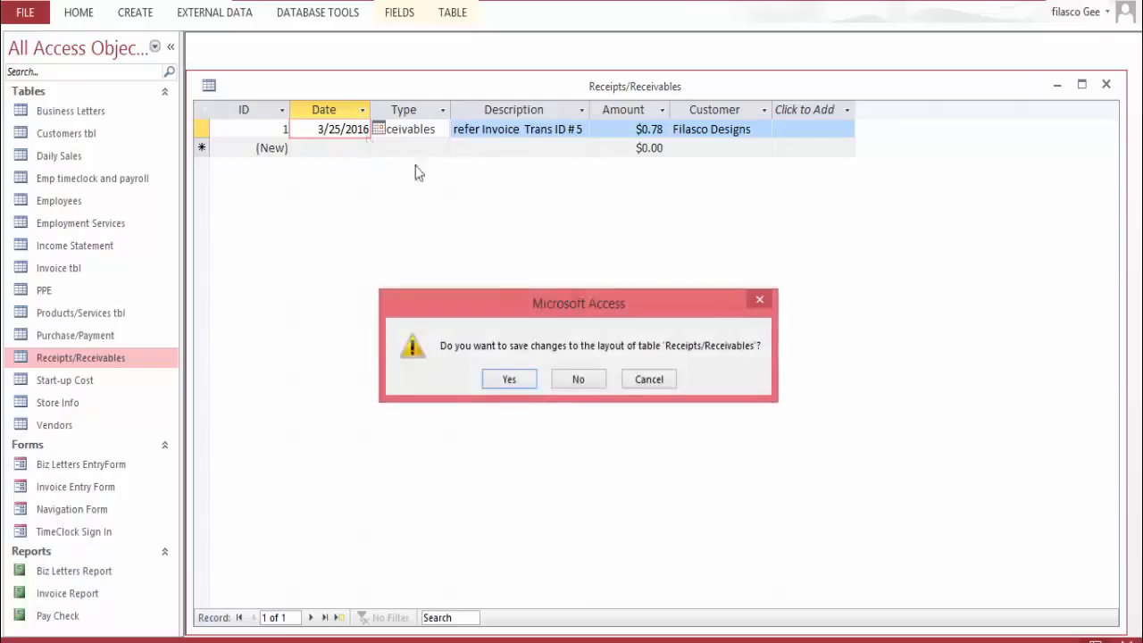
left_click(524, 383)
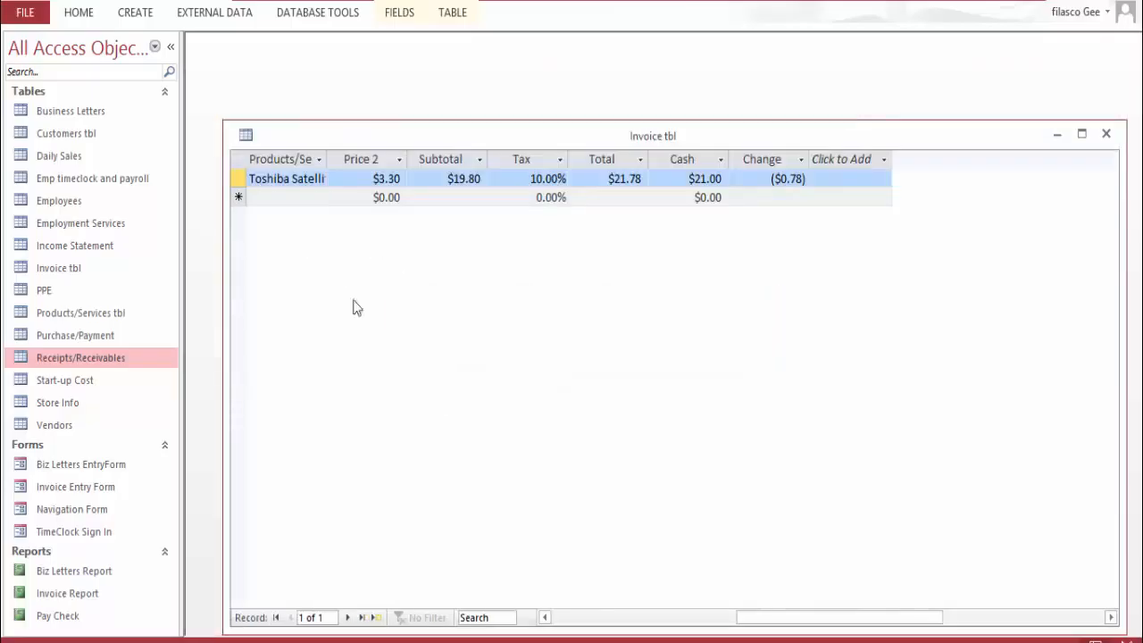
left_click(1106, 134)
left_click(1106, 134)
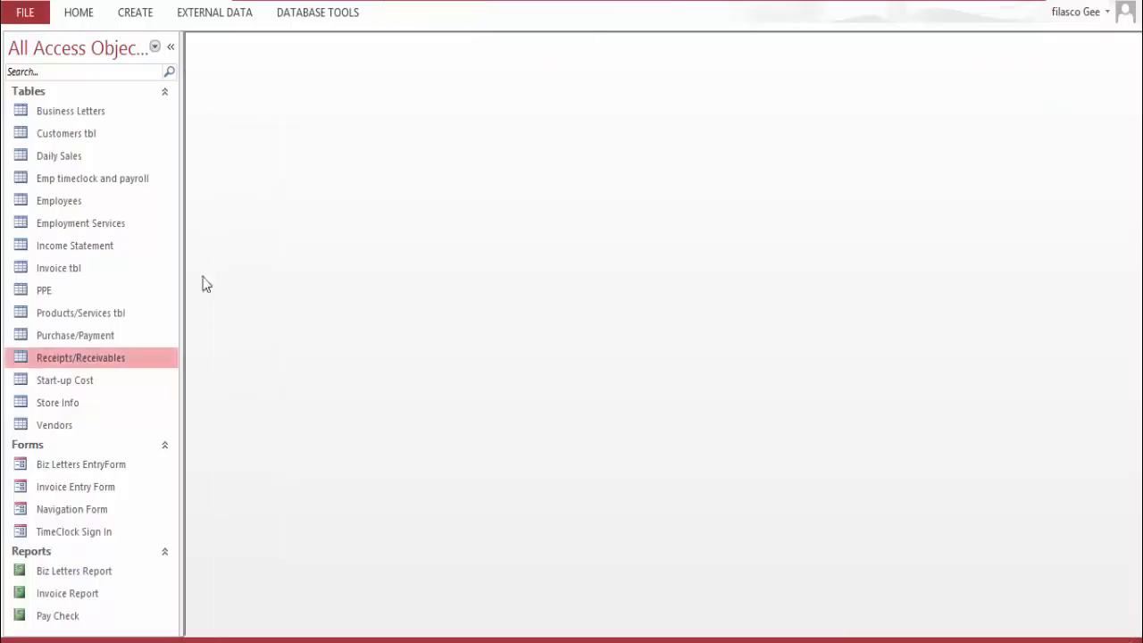
Open the Start-up Cost table and choose Inventory as the Type of the Baking powder record
double_click(79, 380)
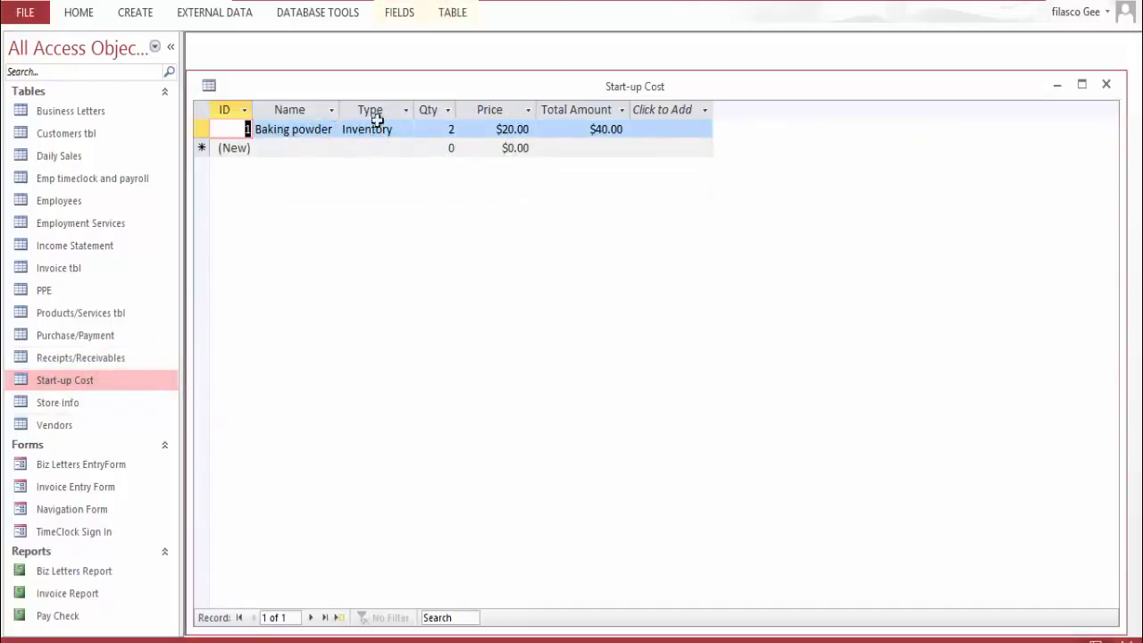
left_click(405, 130)
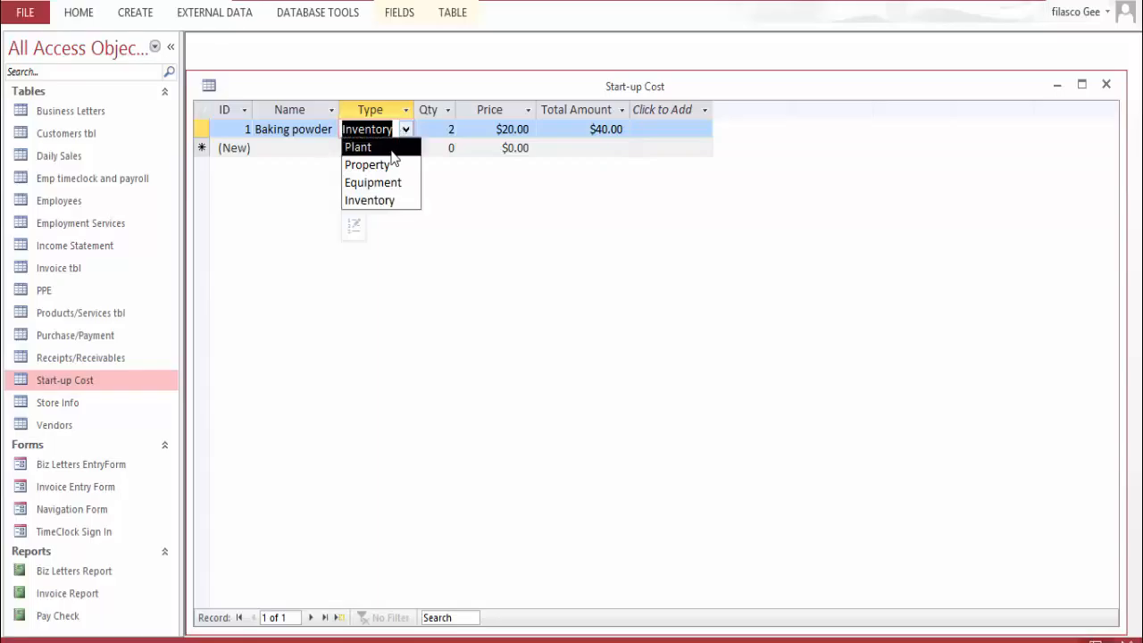
left_click(397, 205)
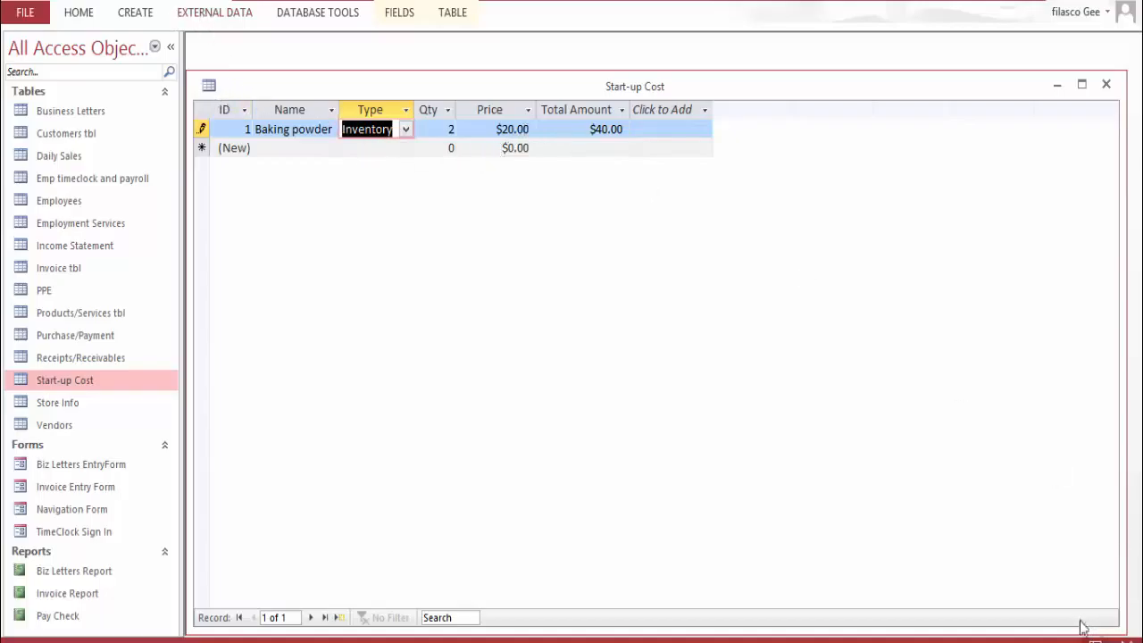
Examine the Price and Total Amount field definitions in the Start-up Cost table's design, return to the datasheet and close the table
left_click(1125, 640)
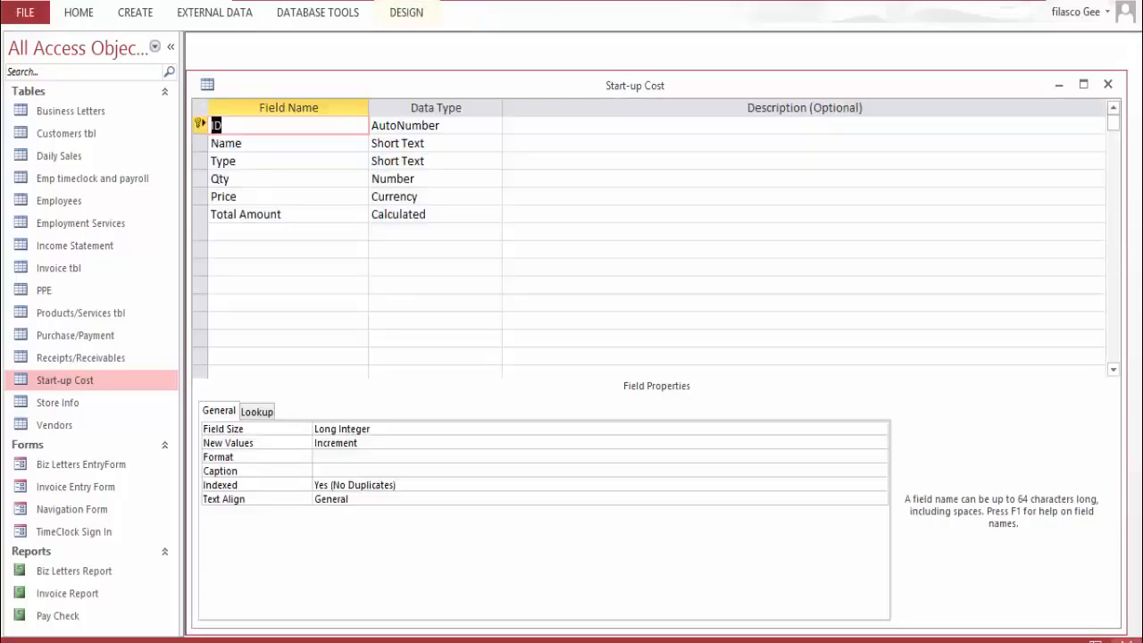
left_click(455, 207)
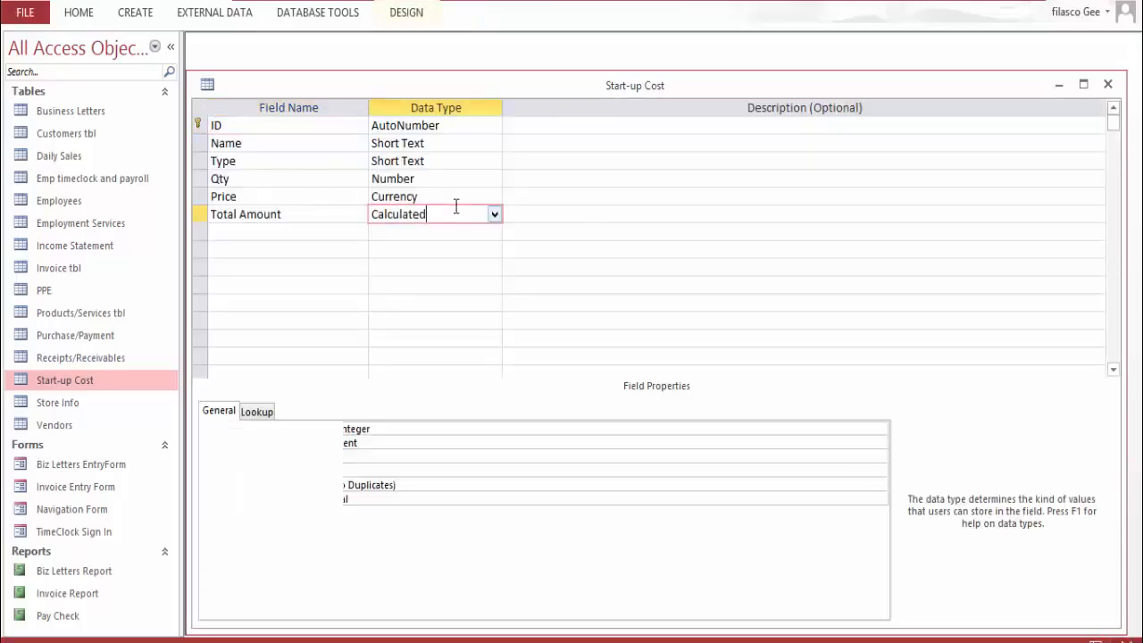
left_click(456, 195)
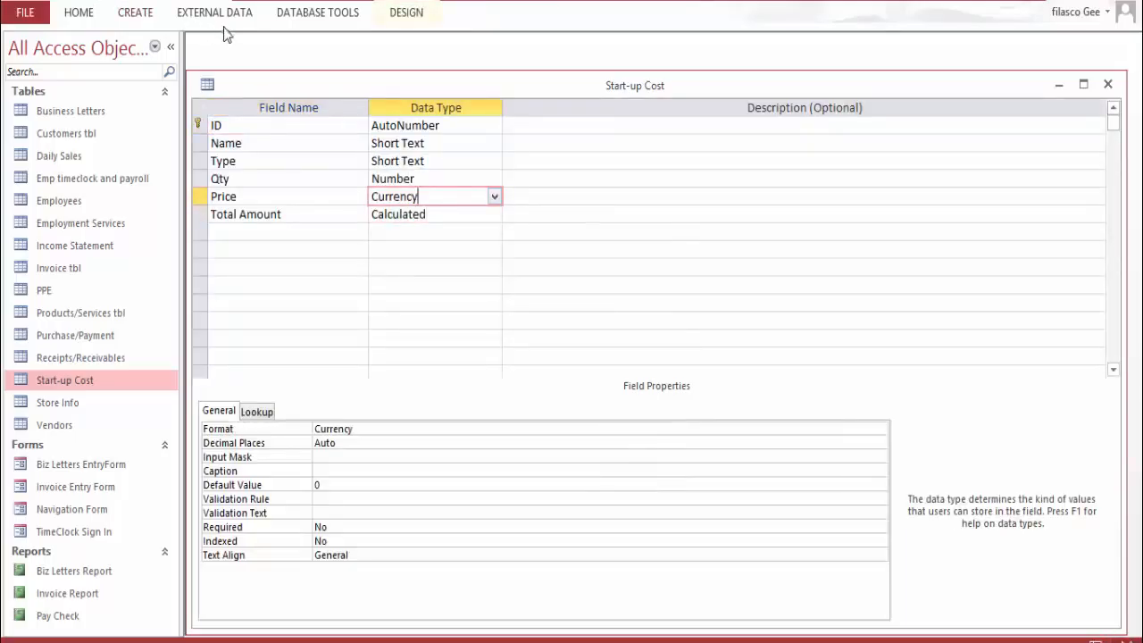
left_click(476, 218)
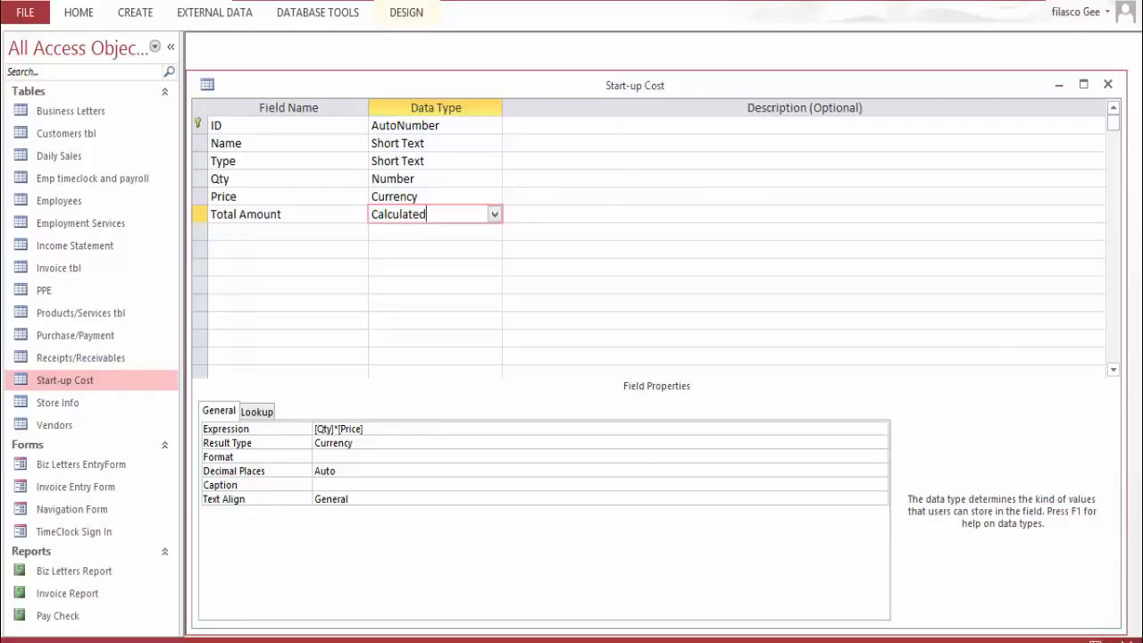
left_click(1091, 637)
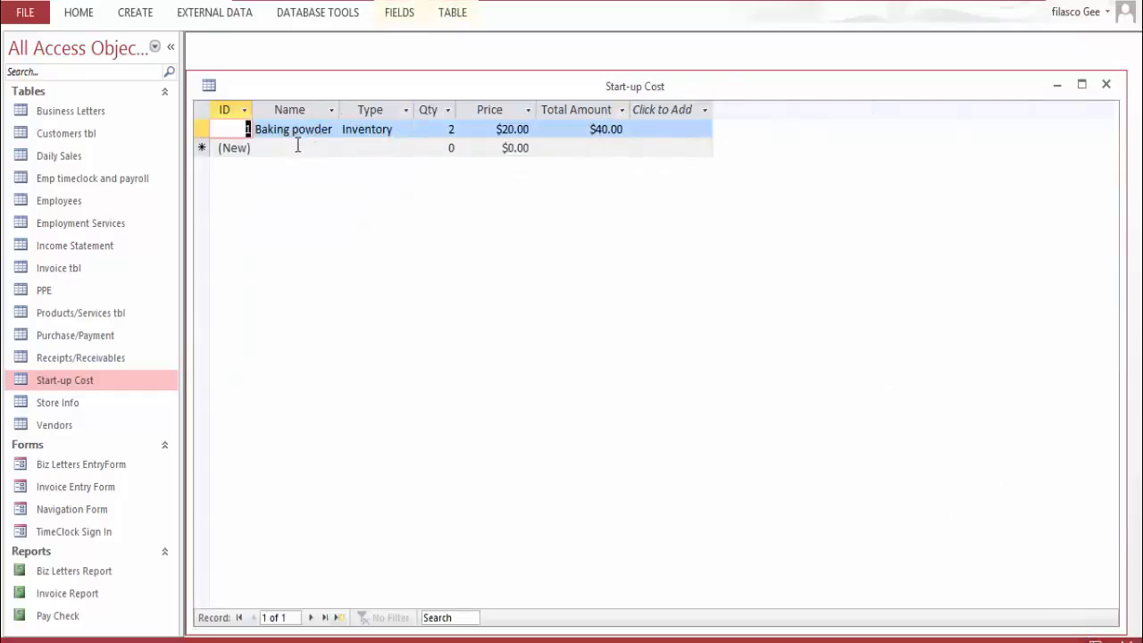
left_click(1108, 85)
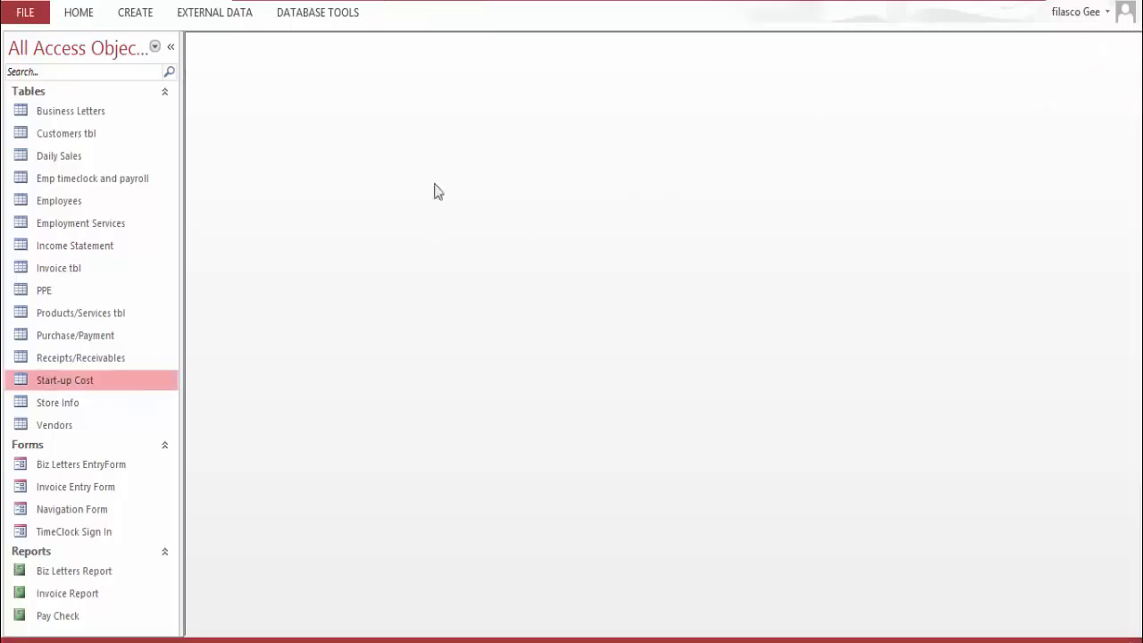
Open the Store Info table, view the logo attachment of the first record and close the attachment list
double_click(86, 409)
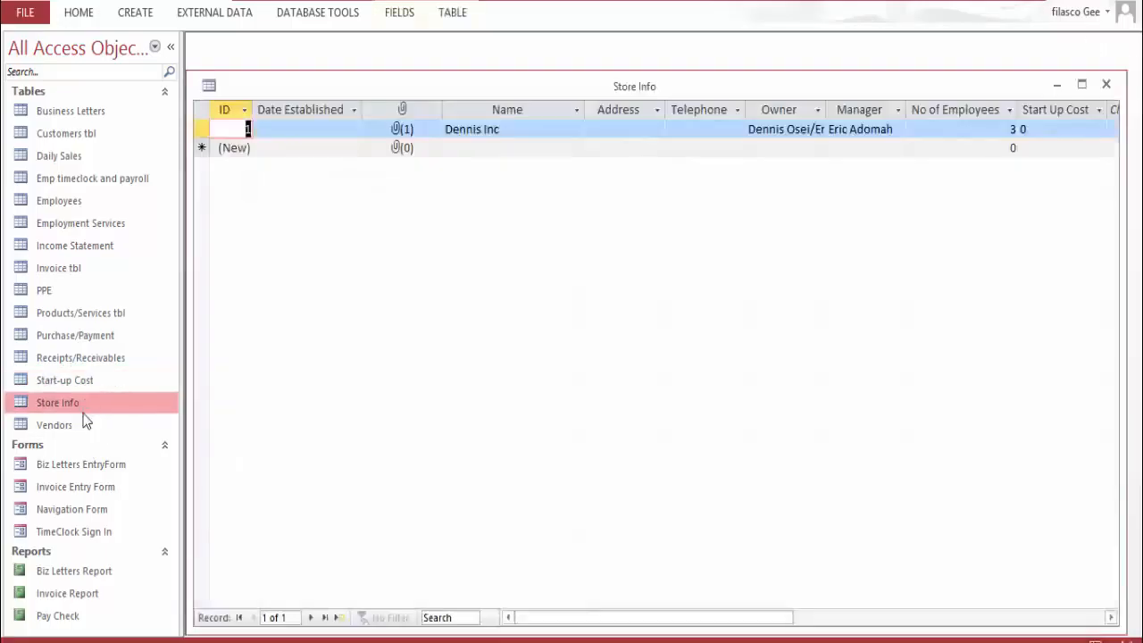
left_click(348, 128)
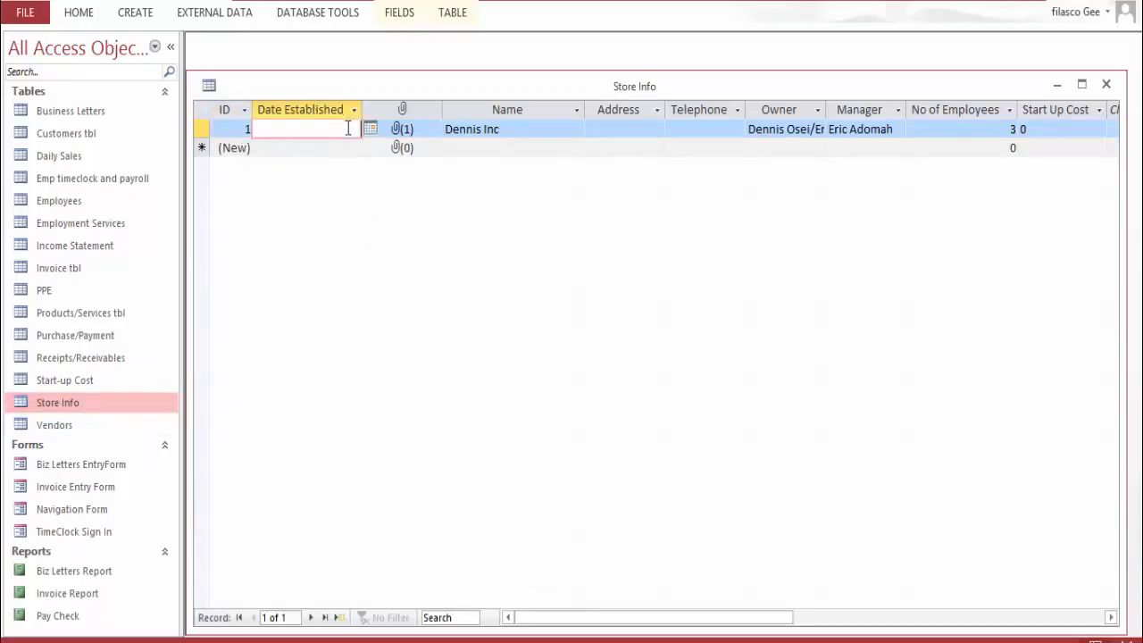
left_click(419, 133)
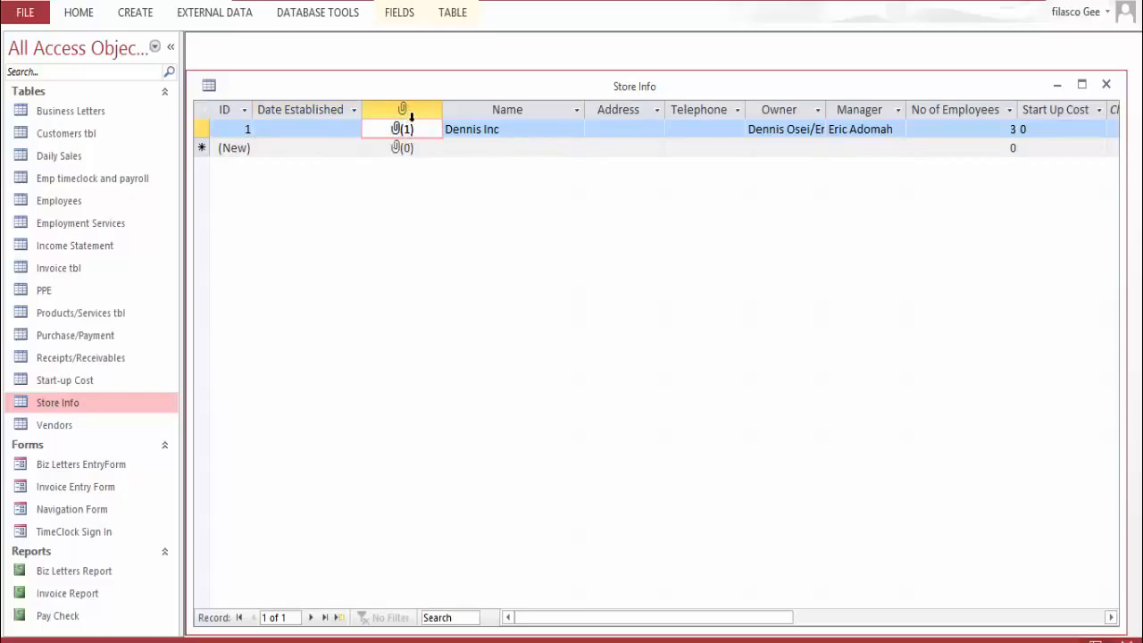
right_click(422, 129)
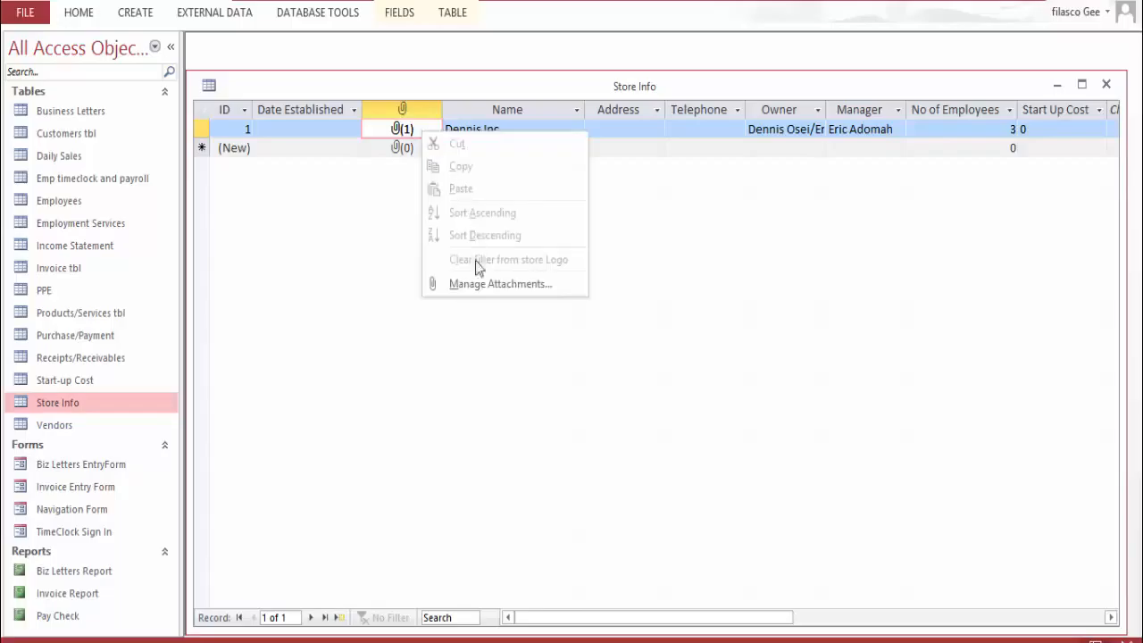
left_click(478, 282)
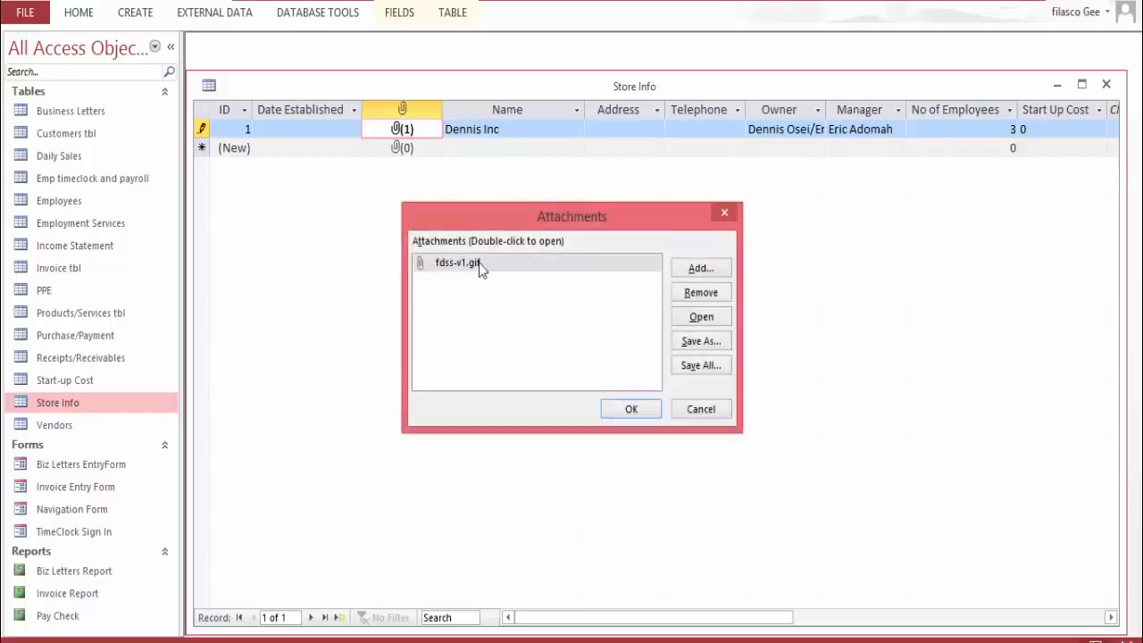
left_click(725, 214)
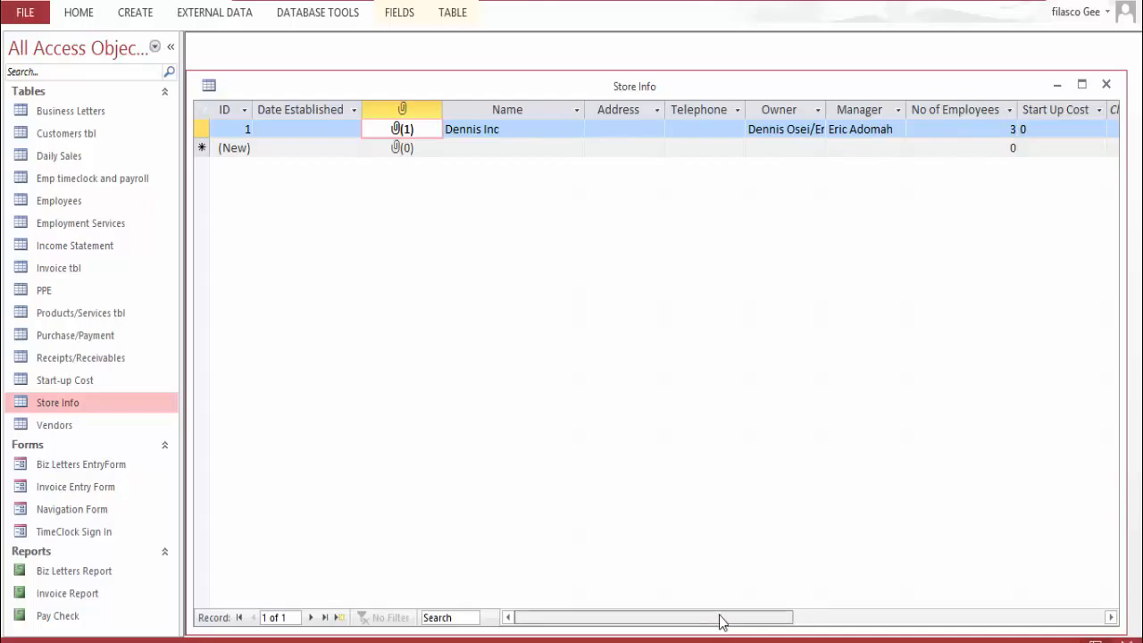
Check the Start Up Cost field in Store Info against the Start-up Cost table, closing both tables
left_click_drag(720, 620, 905, 625)
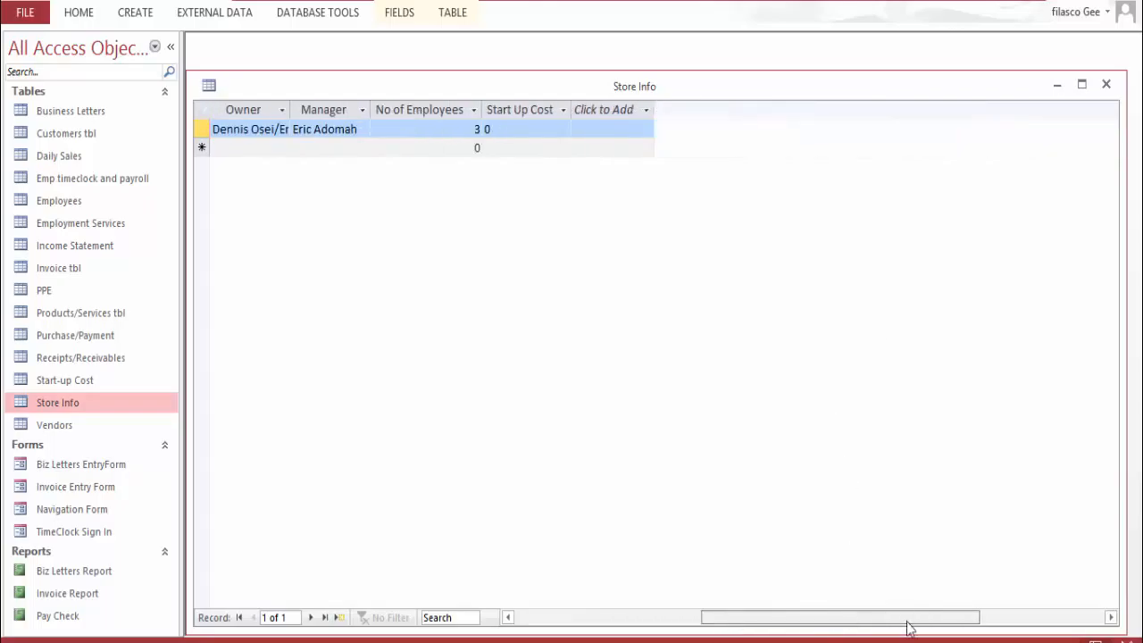
left_click(546, 129)
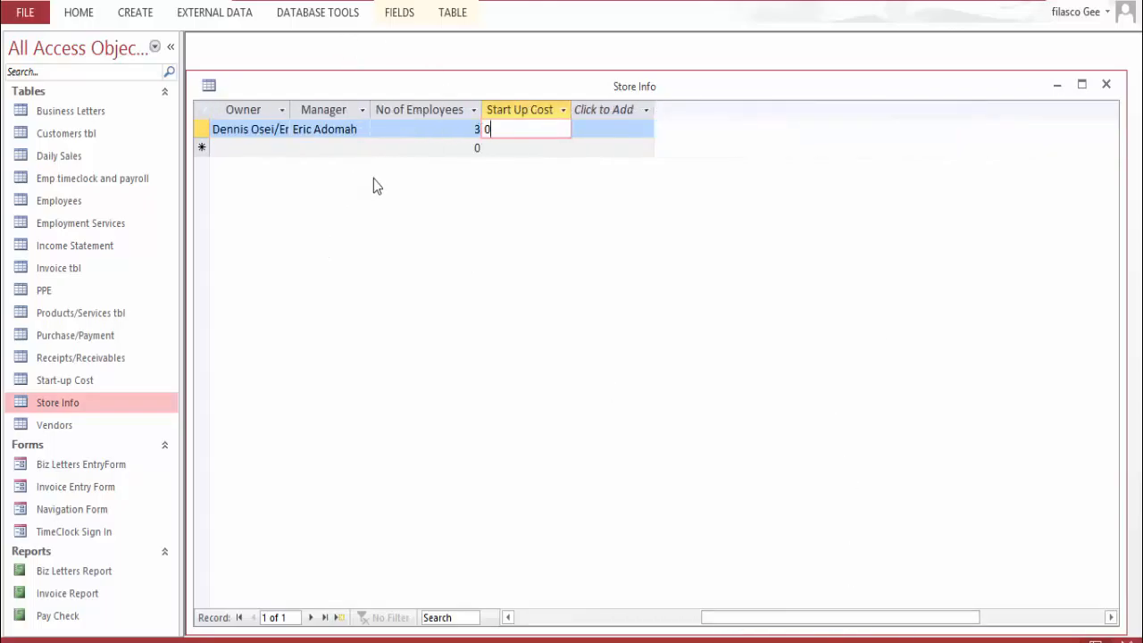
left_click(1106, 84)
double_click(65, 383)
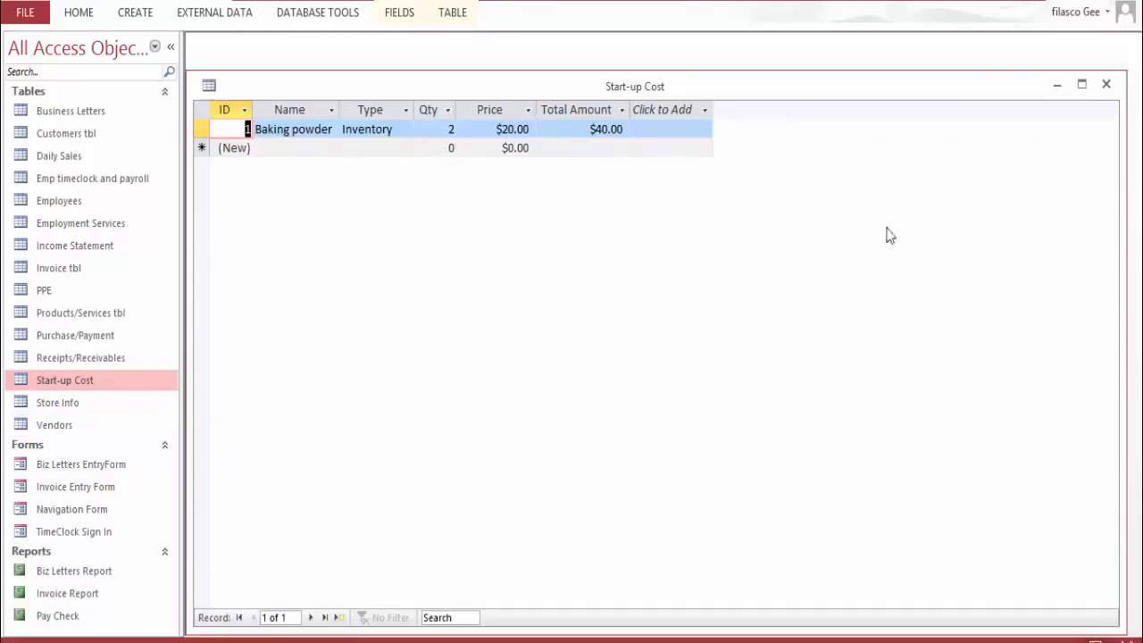
left_click(1108, 87)
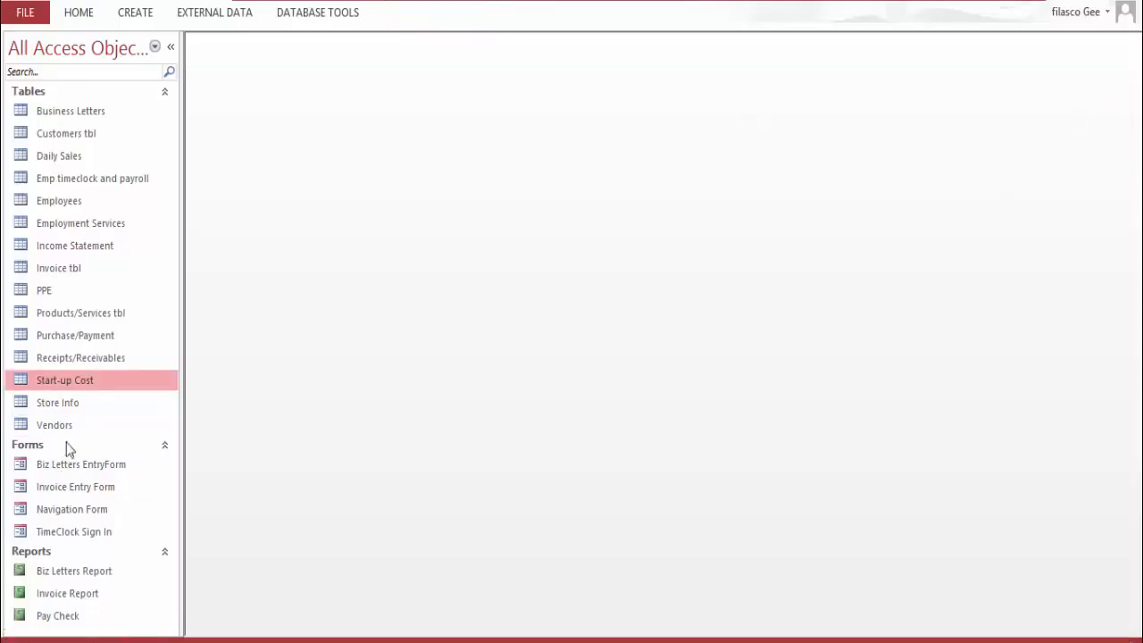
Open the Vendors table, inspect its fields including Vendor since, and close the table
left_click(71, 429)
double_click(72, 427)
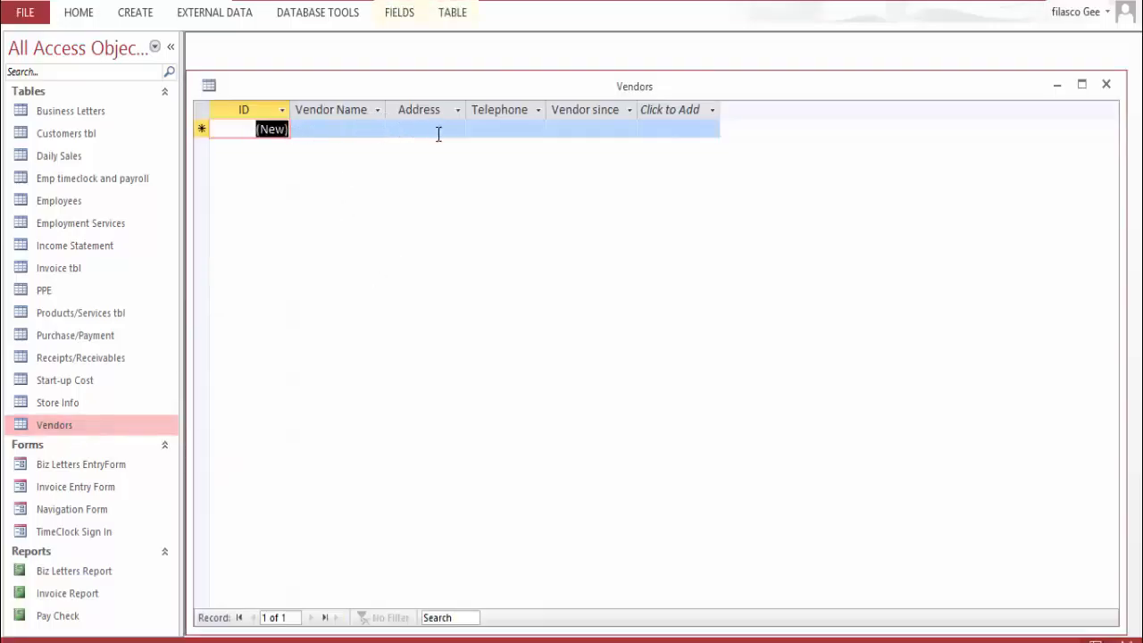
left_click(618, 127)
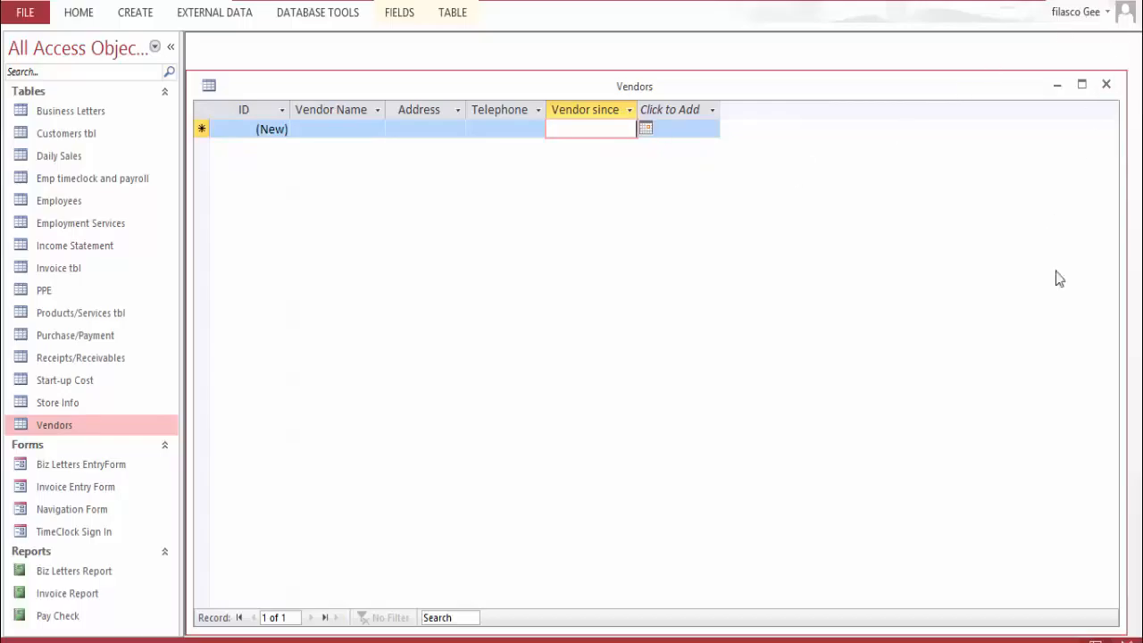
left_click(1105, 84)
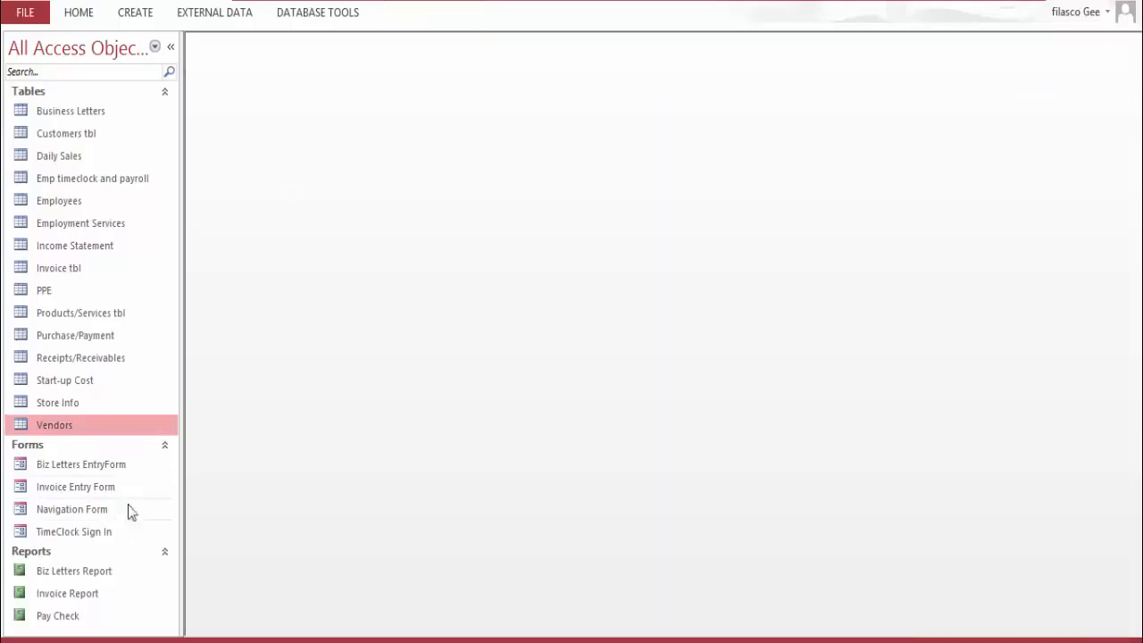
Open the Biz Letters EntryForm, review the letter from the recipient fields through the signature title, and close the form
left_click(95, 464)
double_click(94, 464)
scroll(684, 170, "down", 3)
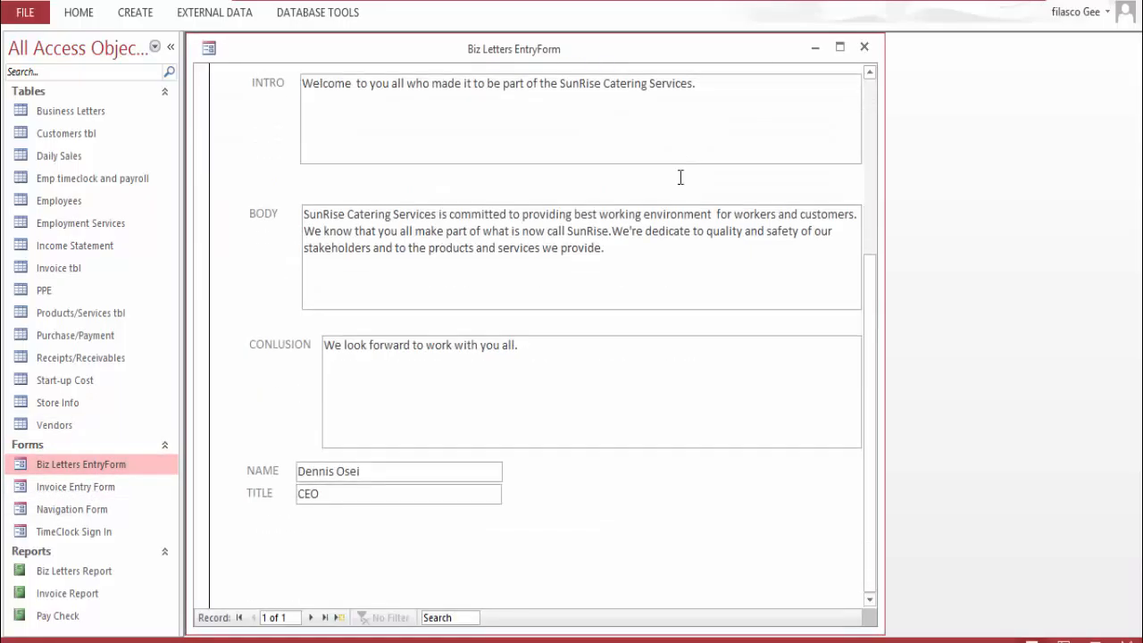
scroll(498, 224, "up", 3)
scroll(421, 331, "down", 2)
scroll(396, 233, "down", 2)
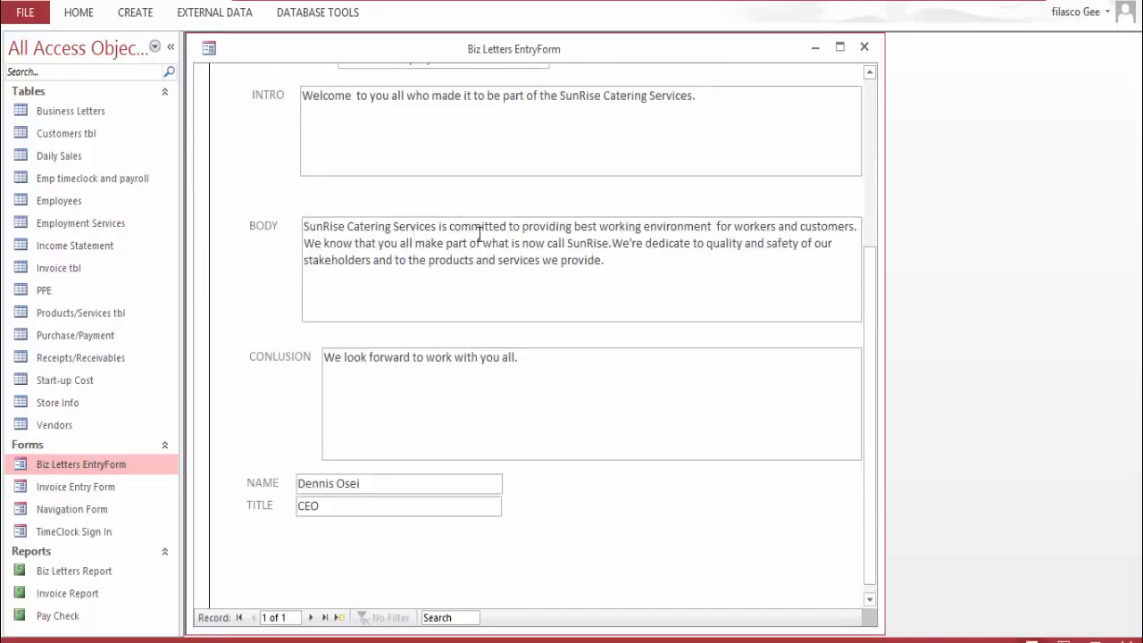
scroll(399, 230, "down", 1)
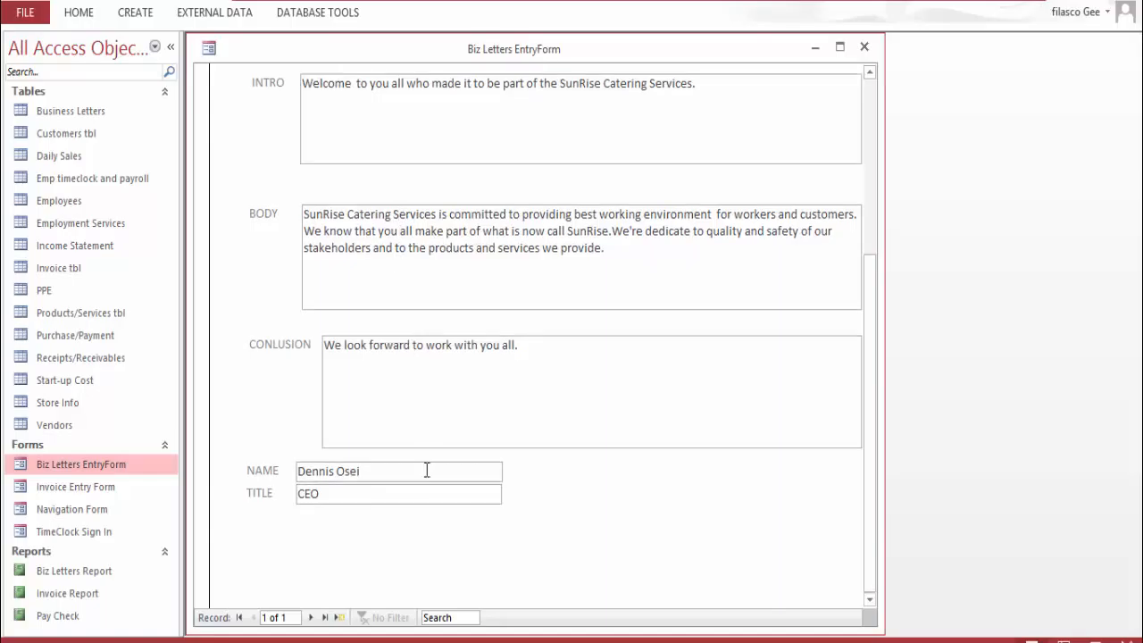
scroll(658, 194, "up", 5)
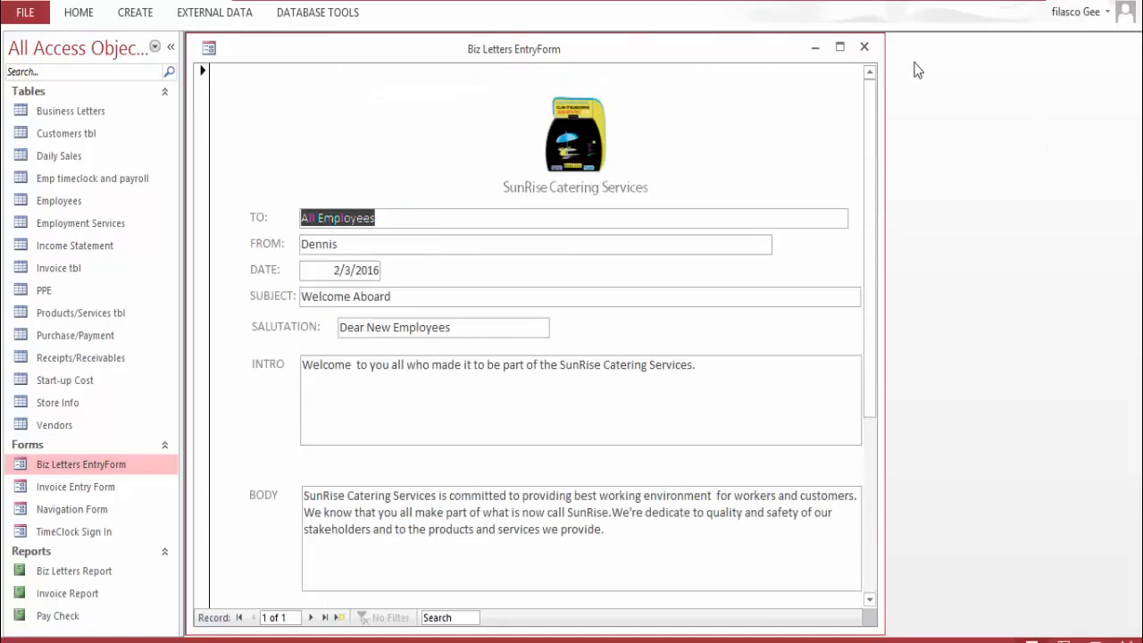
left_click(865, 46)
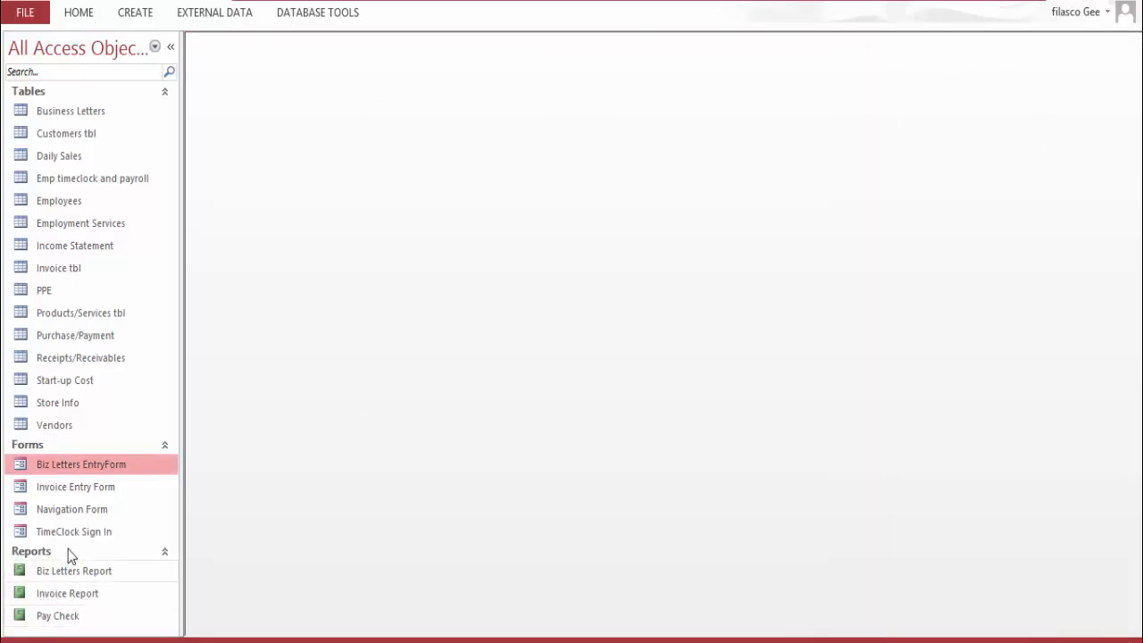
Open the Biz Letters Report, switch it to Print Preview and maximize its window
double_click(75, 573)
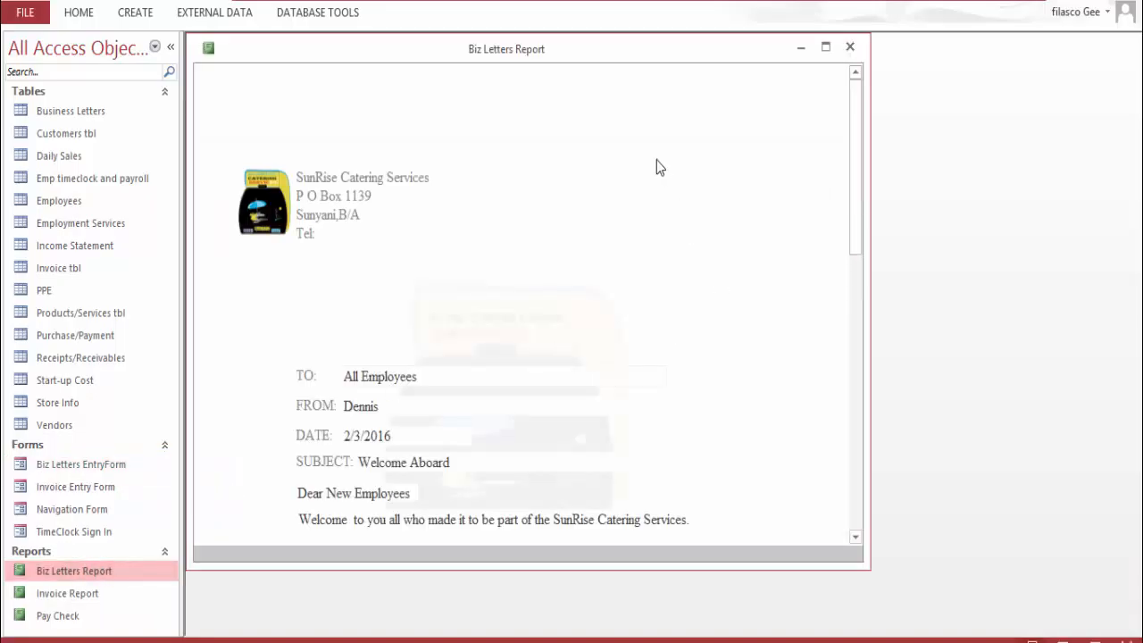
scroll(659, 170, "down", 3)
scroll(659, 172, "up", 3)
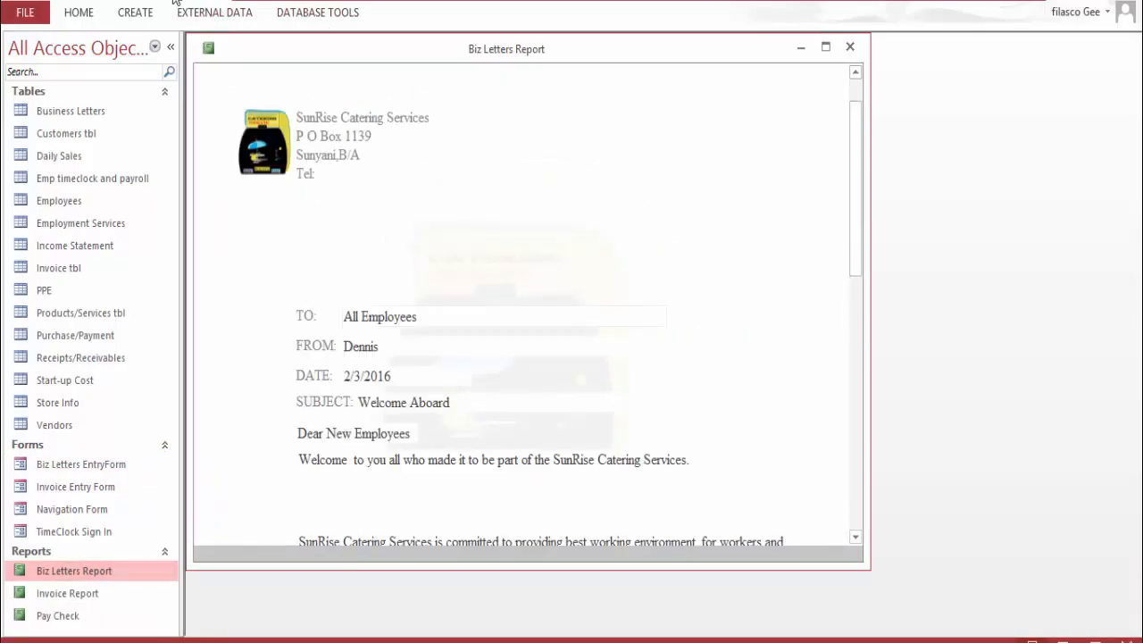
left_click(543, 373)
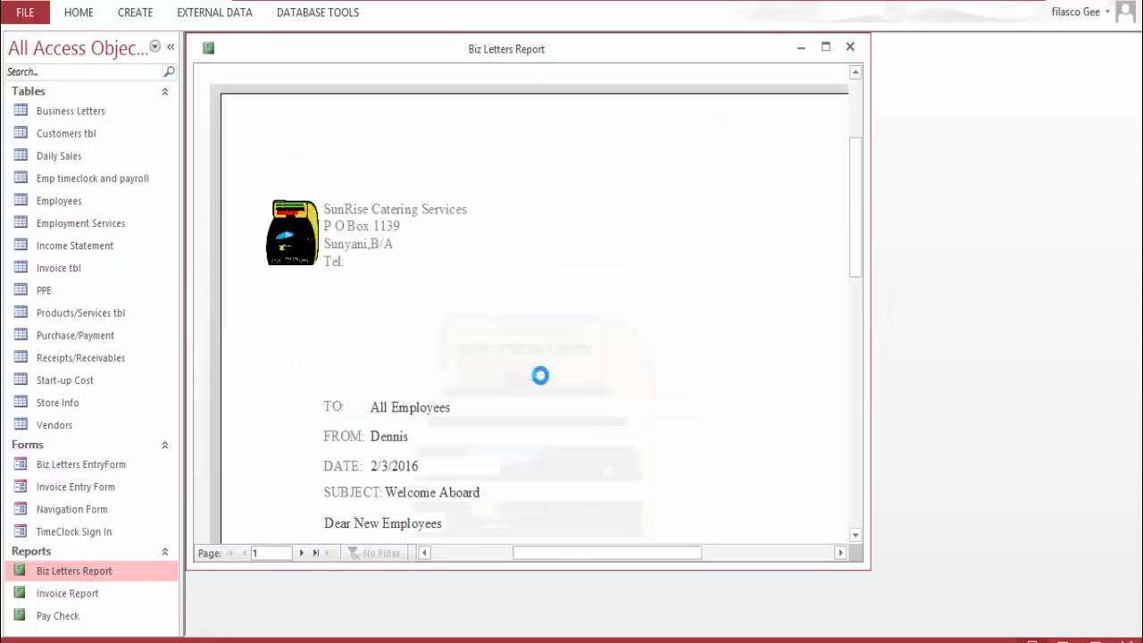
left_click(826, 127)
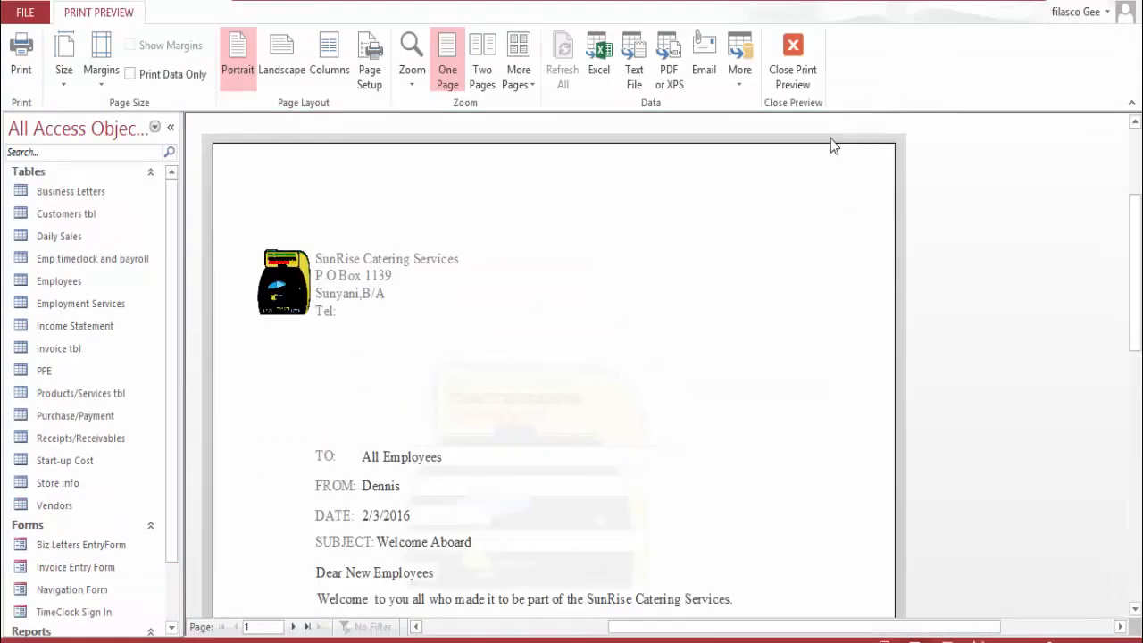
Examine the previewed business letter from letterhead to signature and close Print Preview
scroll(845, 205, "down", 8)
scroll(756, 273, "up", 10)
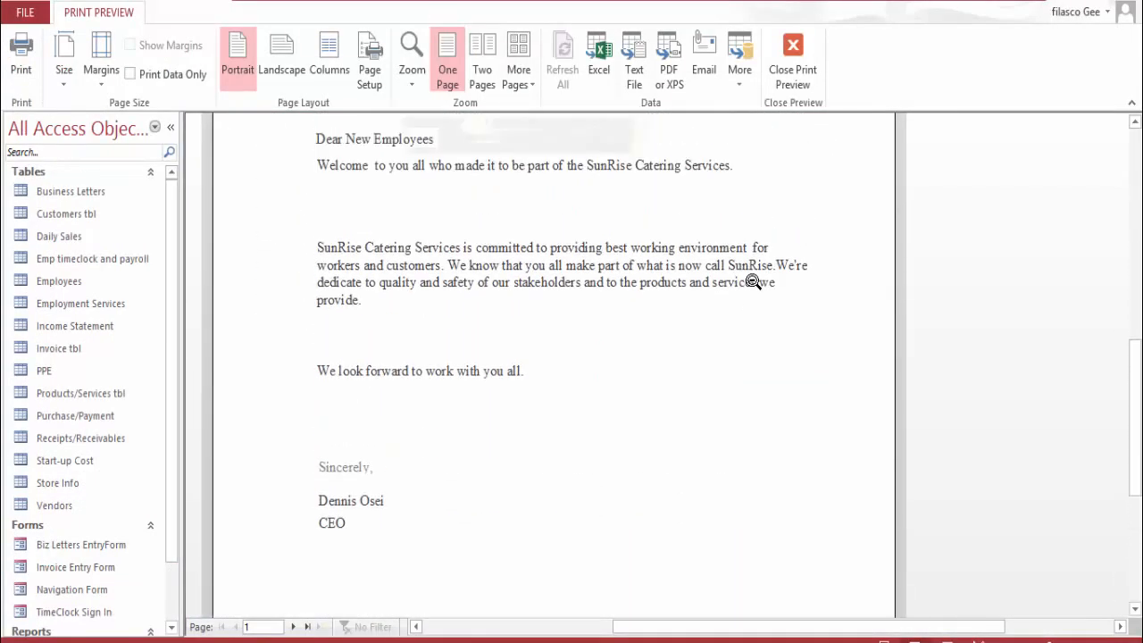
scroll(746, 290, "down", 4)
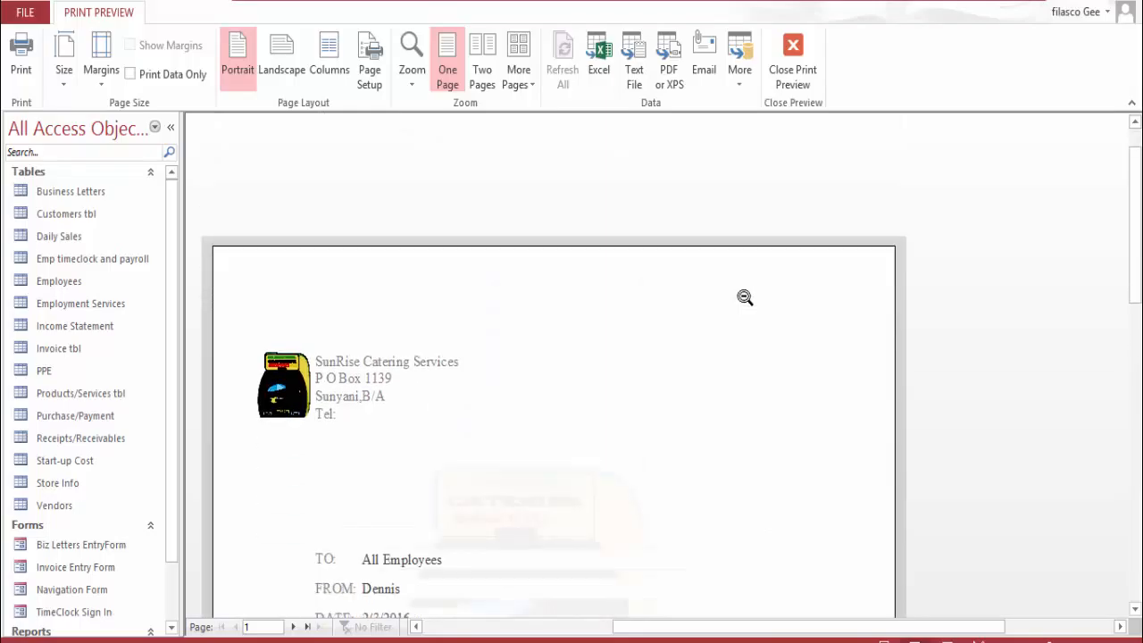
scroll(743, 298, "down", 10)
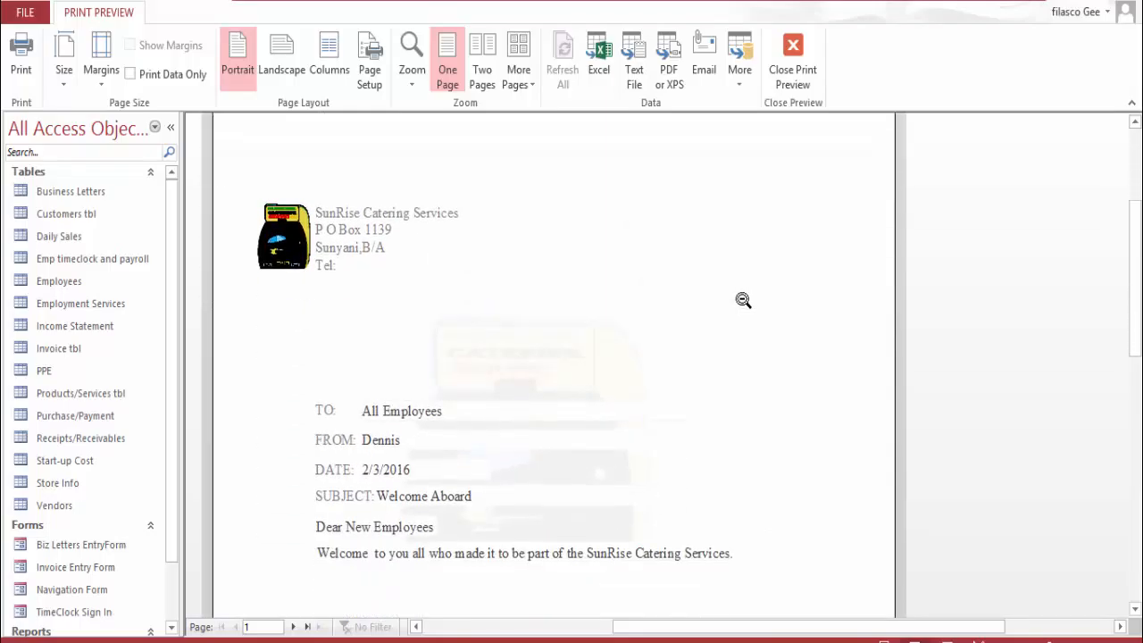
scroll(538, 419, "down", 7)
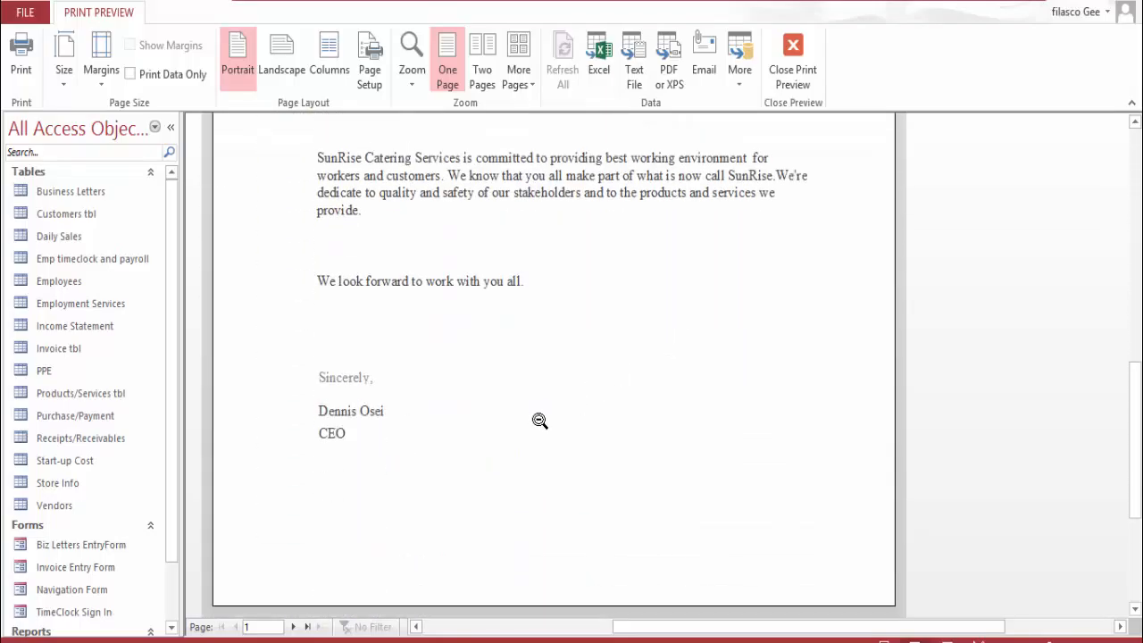
scroll(509, 425, "up", 2)
scroll(498, 426, "up", 12)
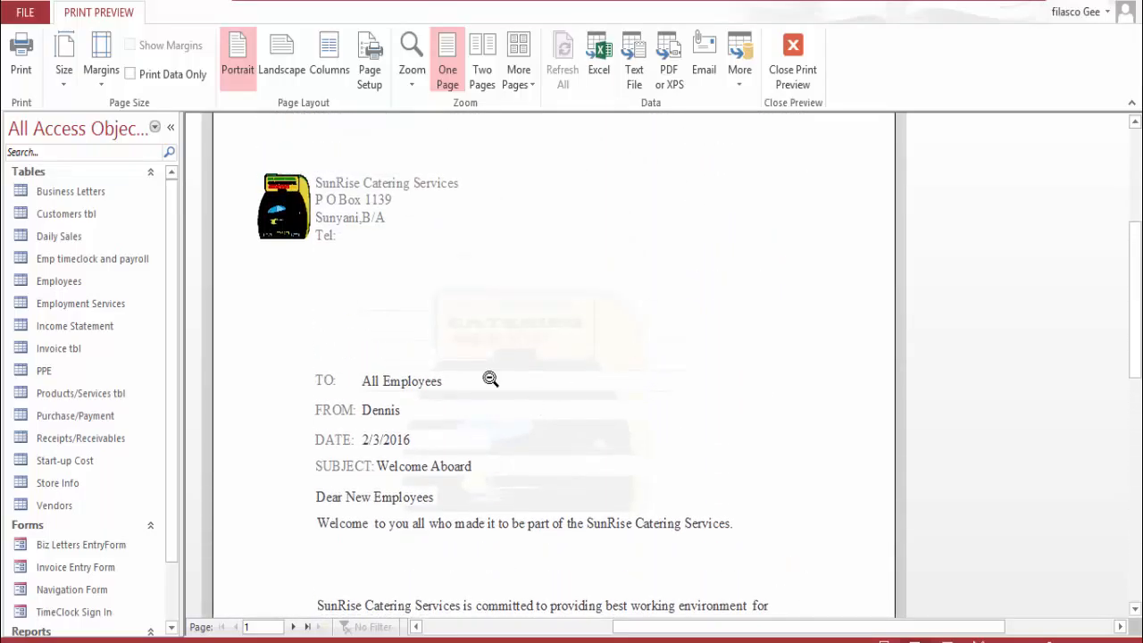
scroll(464, 302, "up", 3)
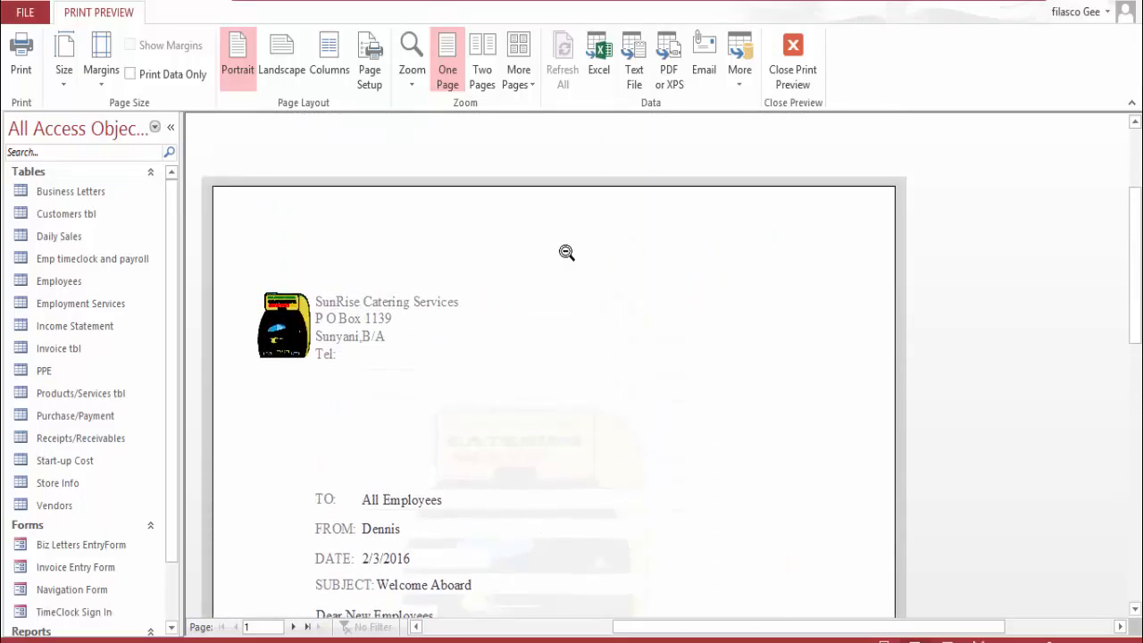
left_click(792, 54)
Open the Invoice Entry Form and set the Filasco Designs invoice's Cash amount to $21.78
double_click(87, 488)
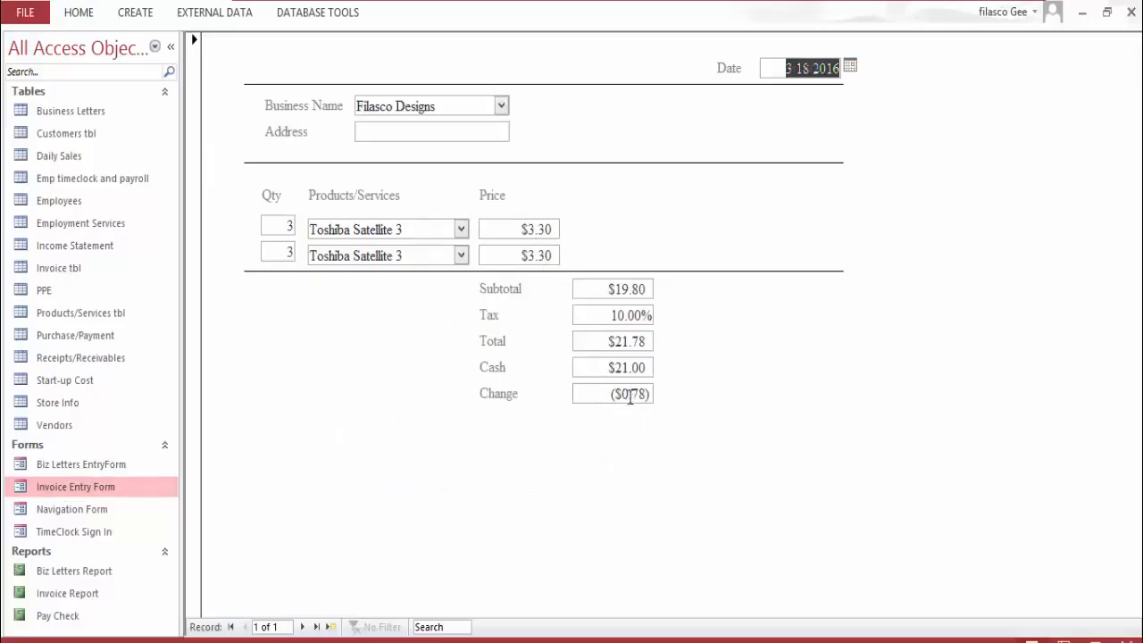
left_click_drag(630, 397, 676, 403)
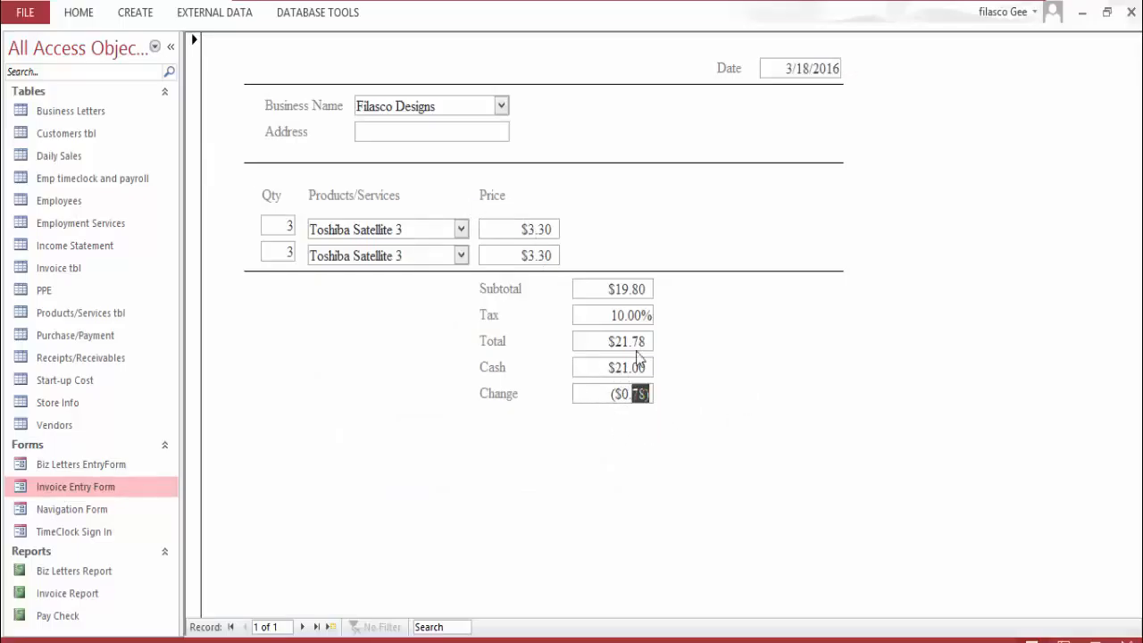
left_click_drag(623, 369, 651, 376)
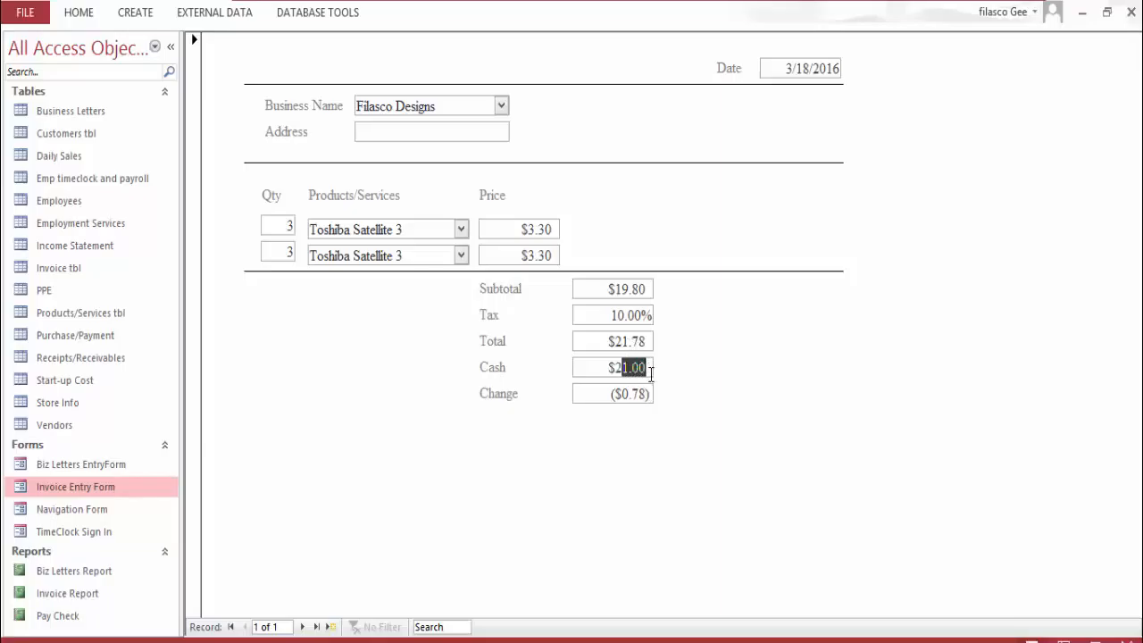
type("1")
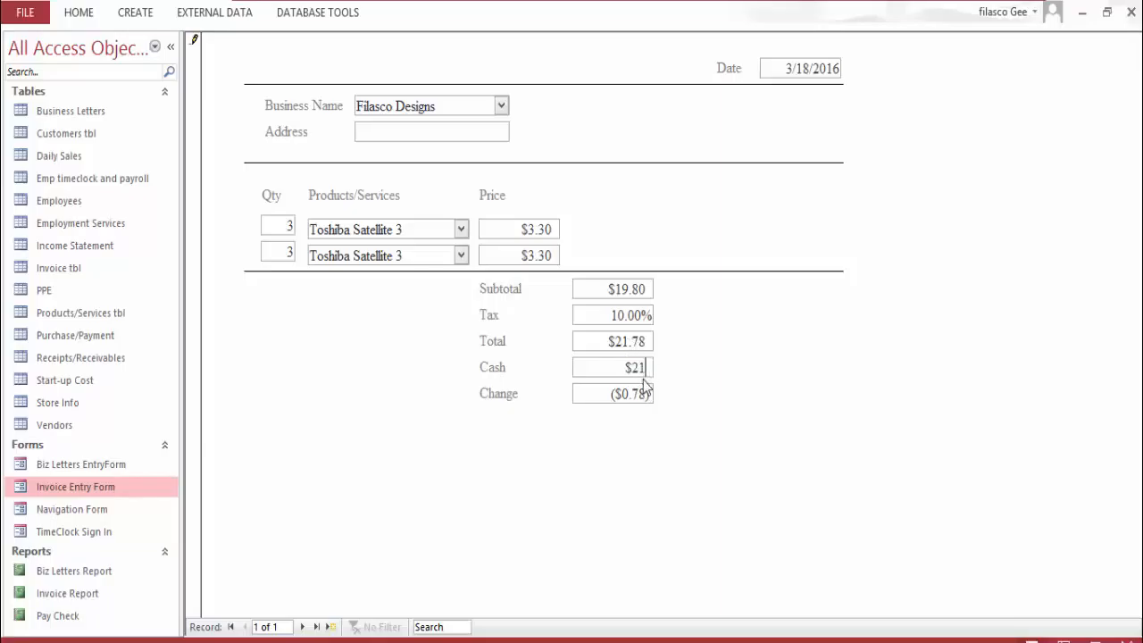
type(".78")
key("Tab")
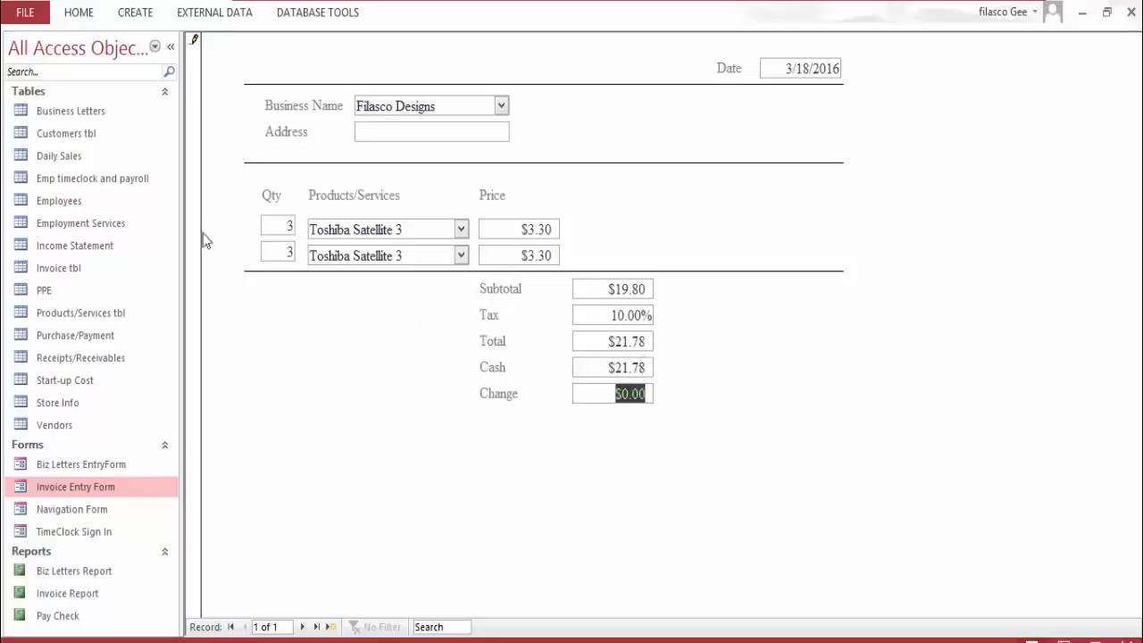
Open the Receipts/Receivables table to check the Filasco Designs receivable record
left_click(89, 360)
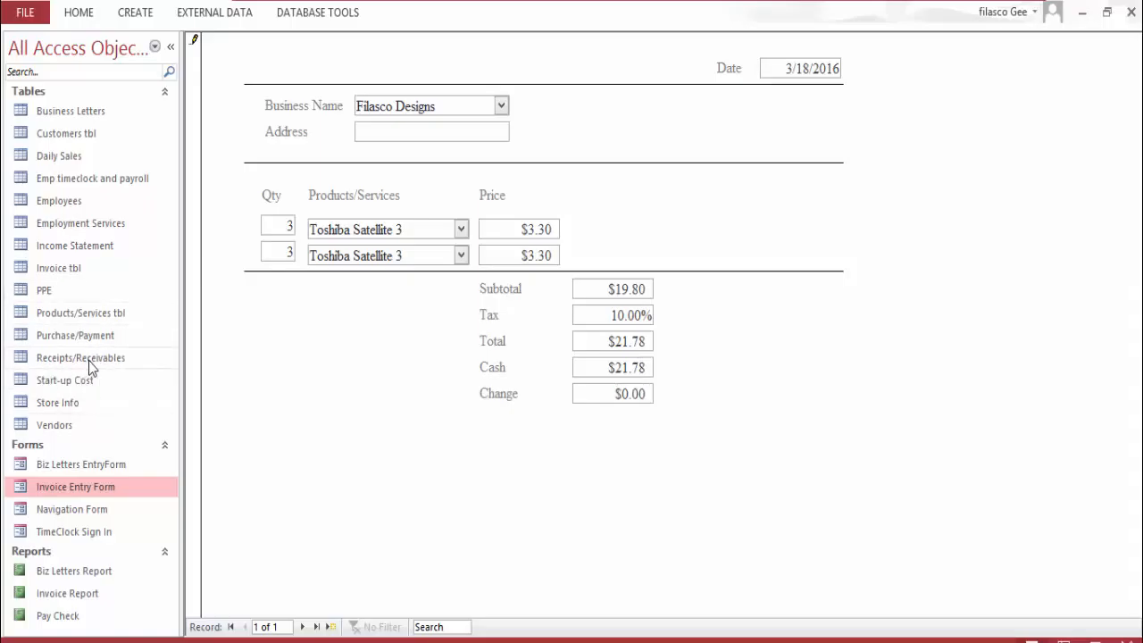
double_click(88, 361)
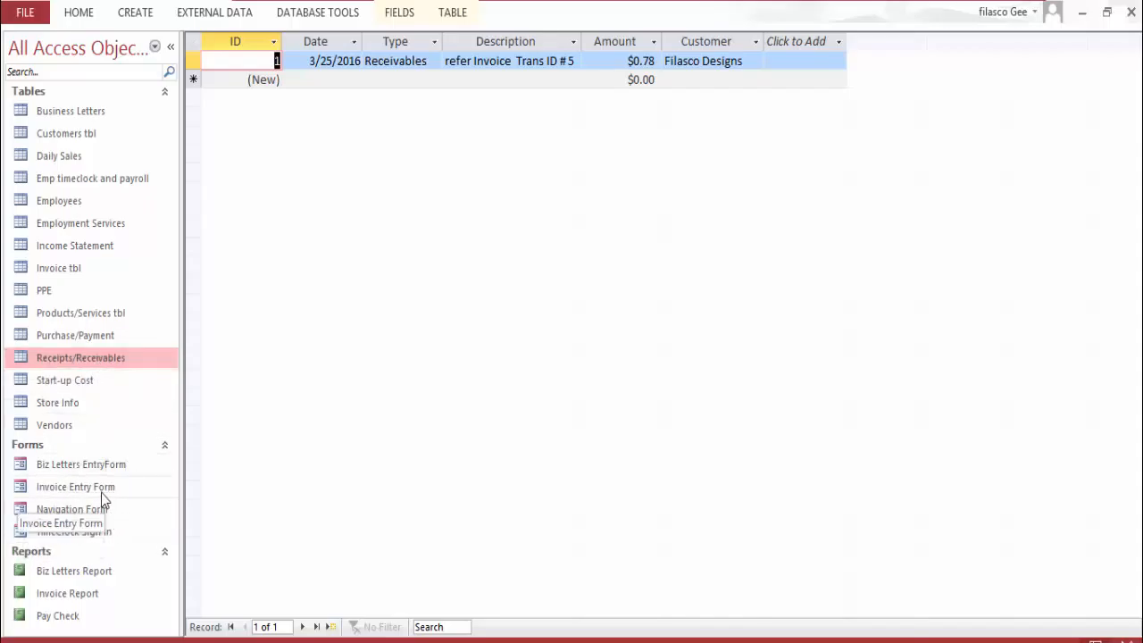
Open the Biz Letters EntryForm and the Navigation Form to view them, closing each one
left_click(89, 465)
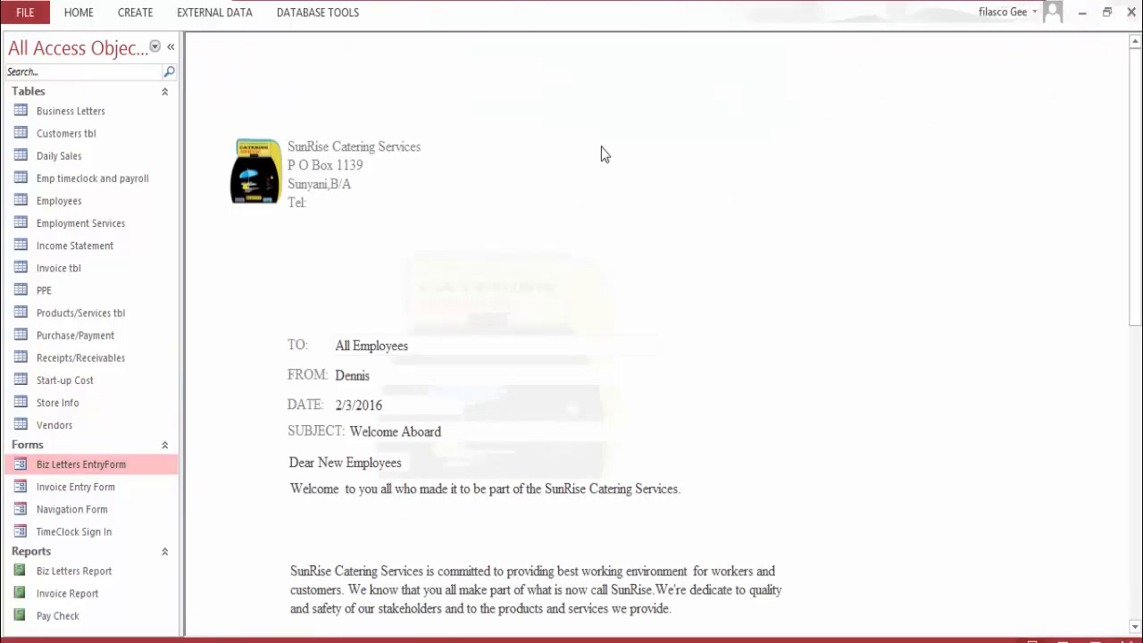
left_click(1131, 11)
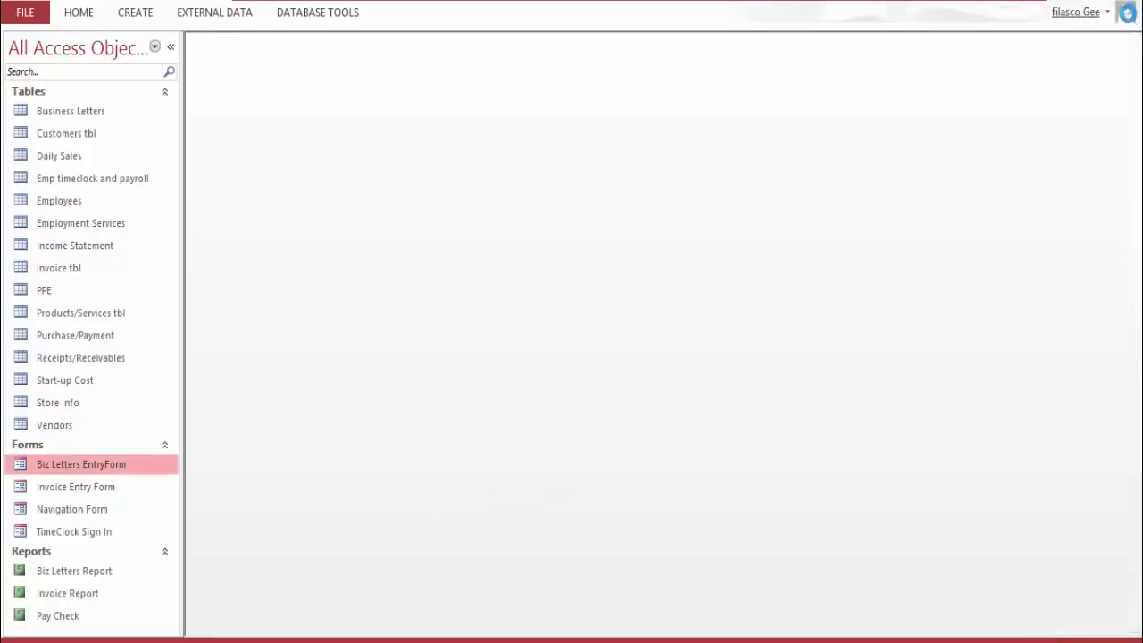
double_click(86, 510)
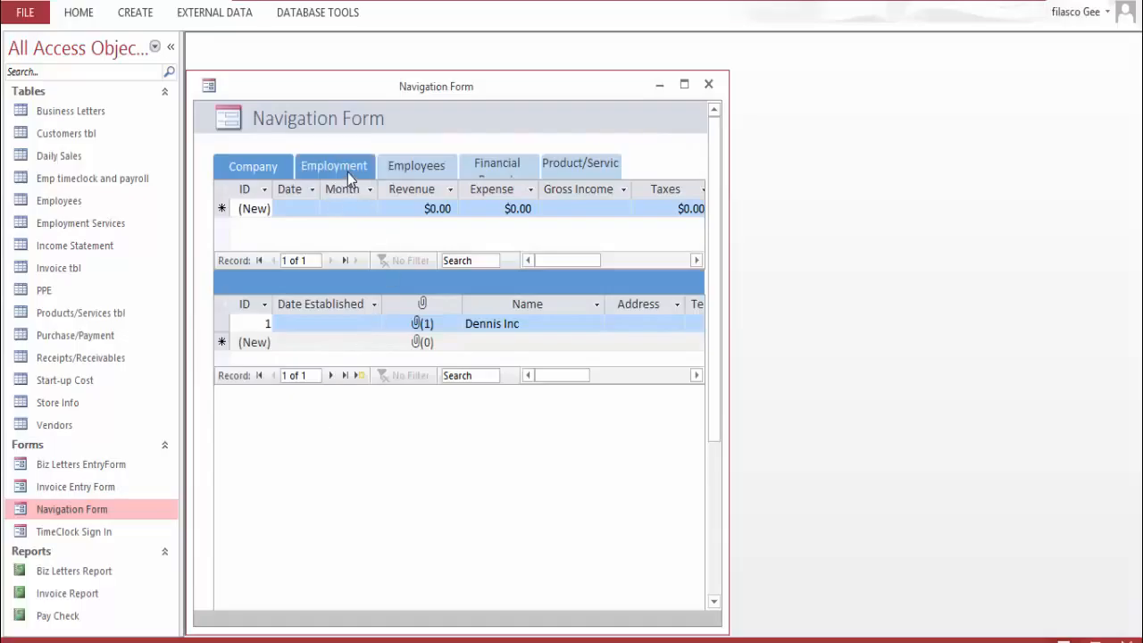
left_click(708, 86)
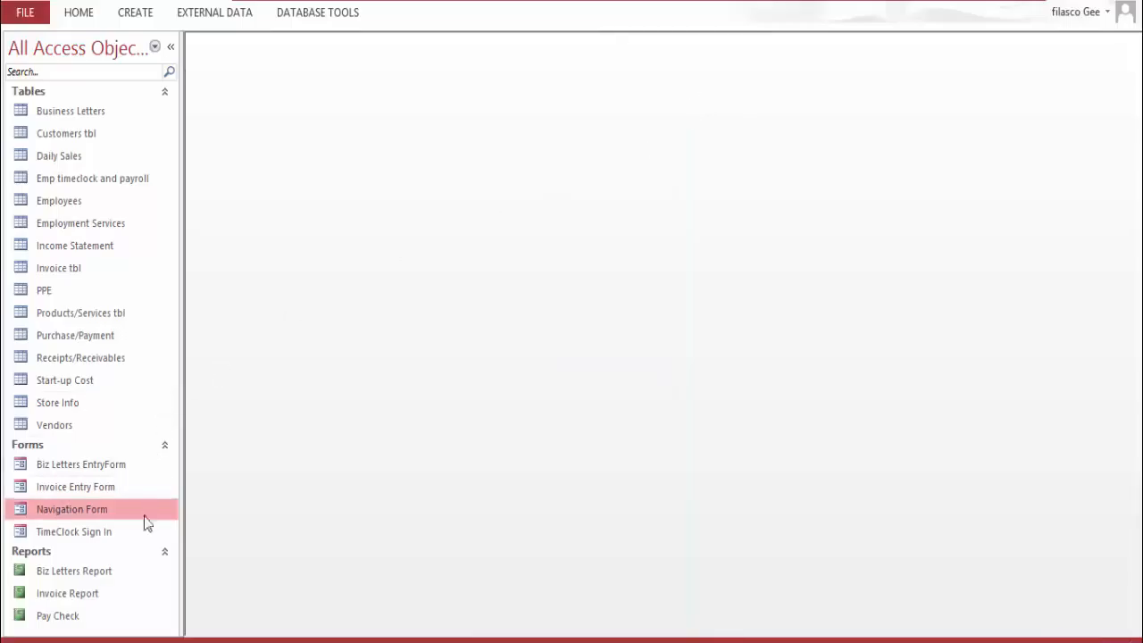
Open the TimeClock Sign In form and examine the first employee's days and hours worked
double_click(65, 530)
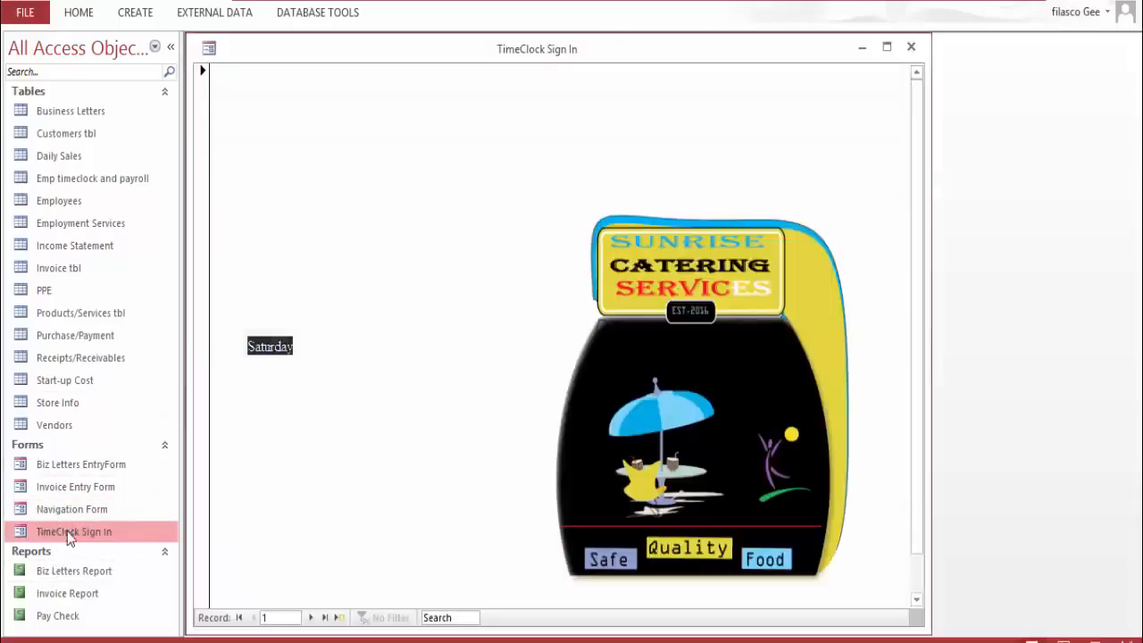
scroll(479, 257, "down", 1)
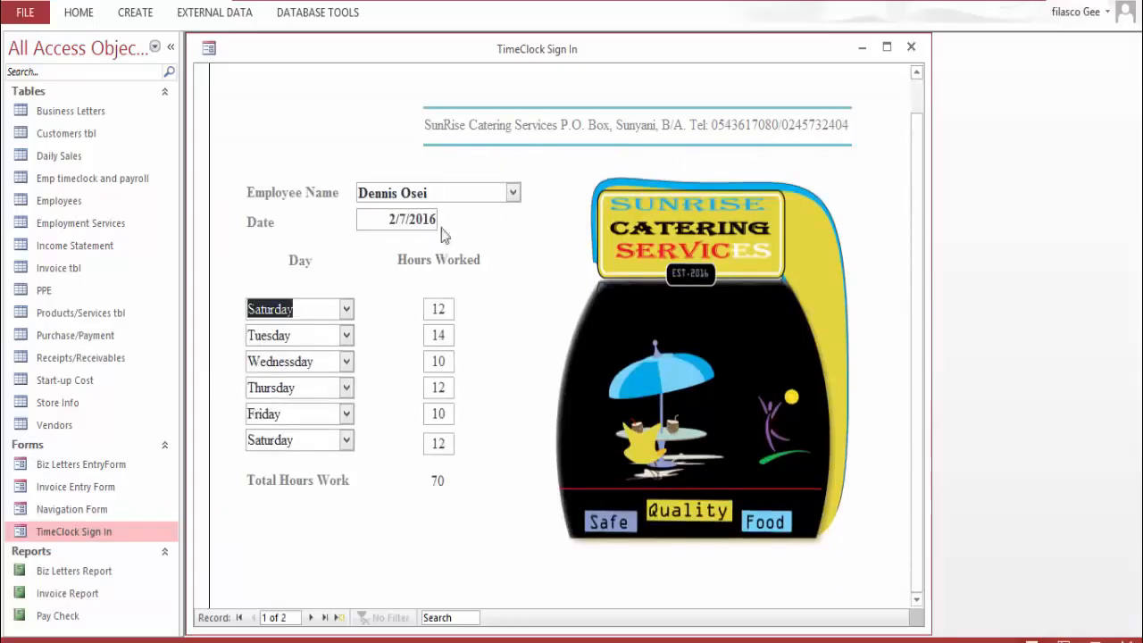
scroll(301, 316, "up", 1)
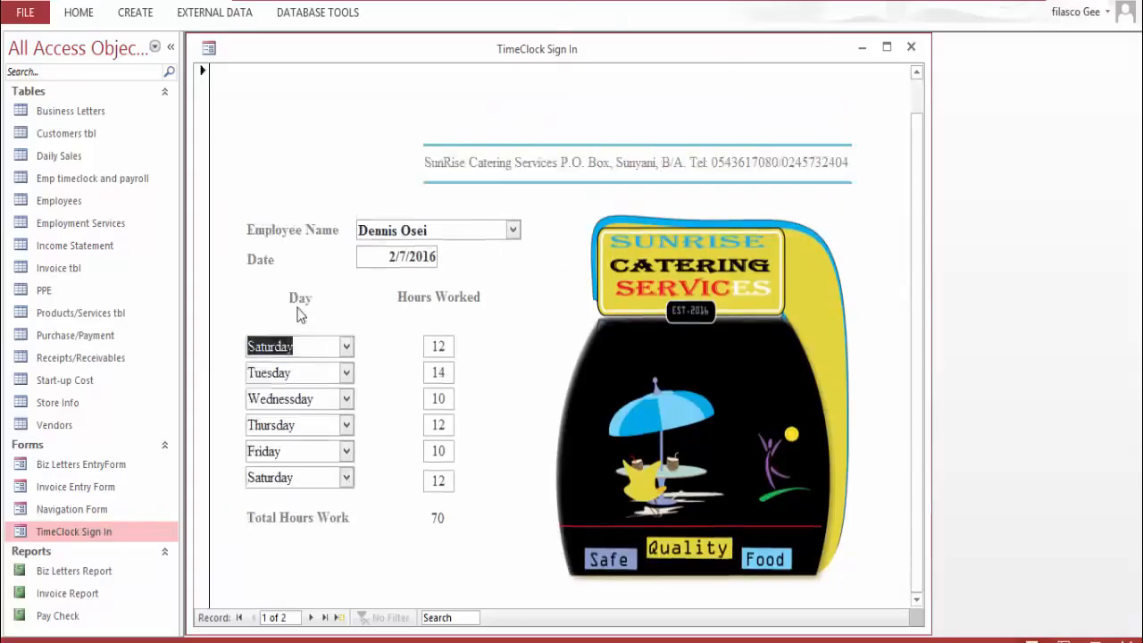
left_click(348, 348)
left_click(348, 350)
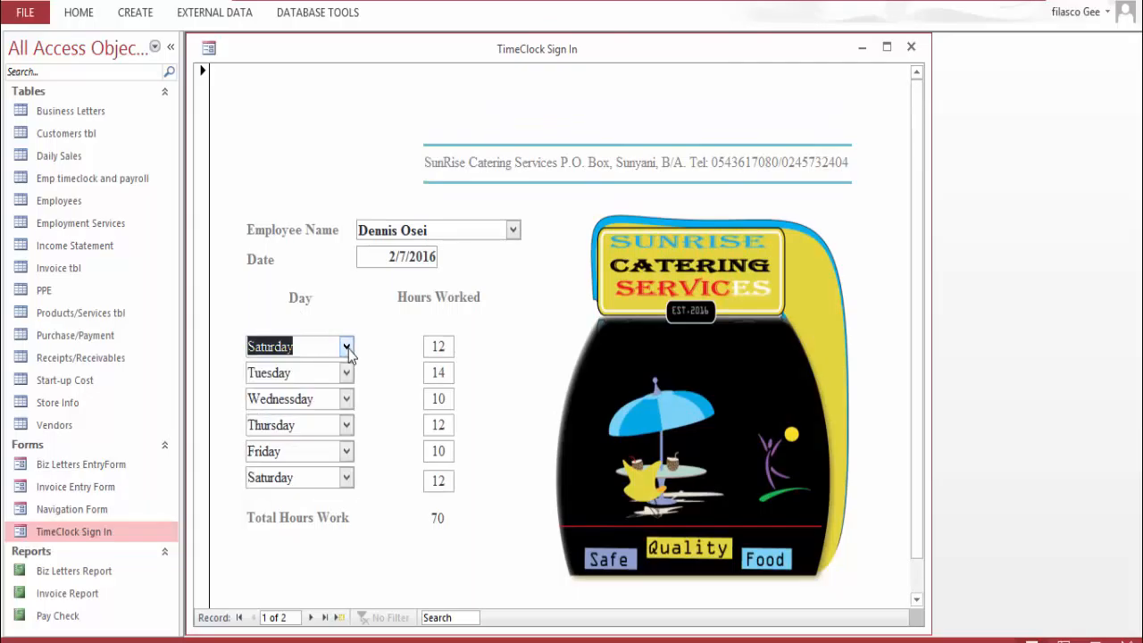
scroll(348, 356, "down", 1)
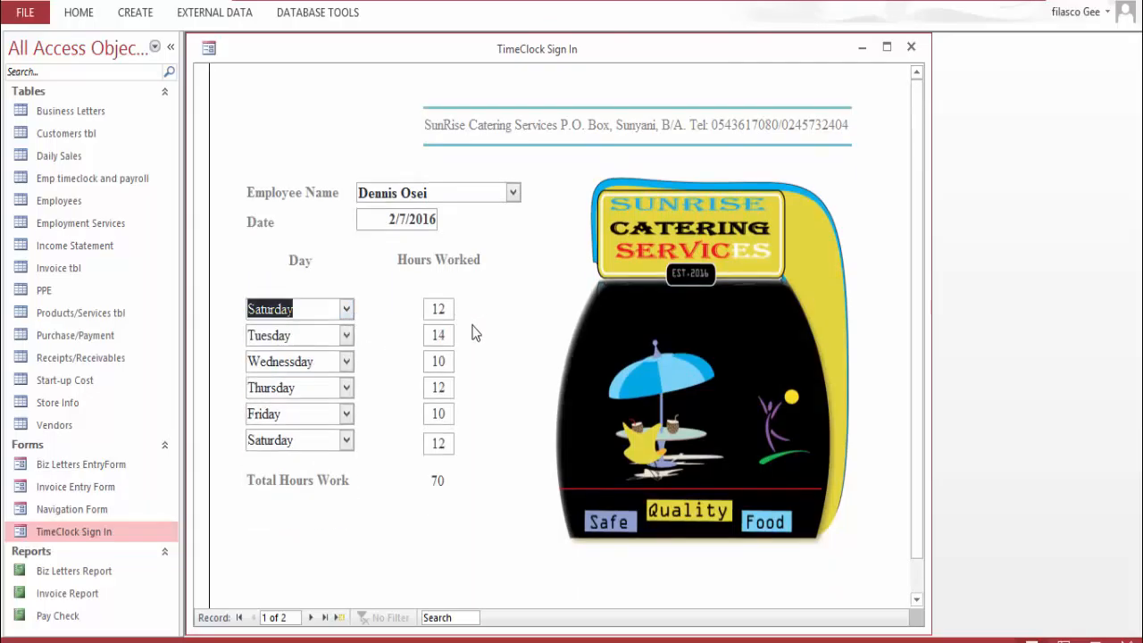
Go to a new timeclock record, choose the second listed employee and set the date to 3/11/2016
left_click(311, 617)
left_click(311, 617)
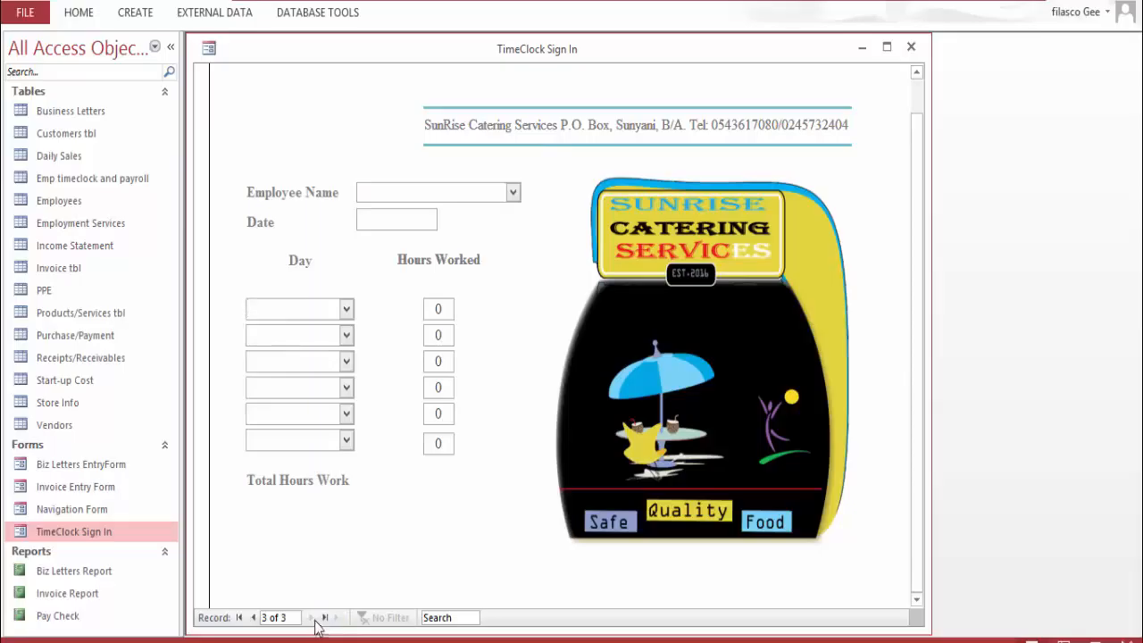
left_click(514, 191)
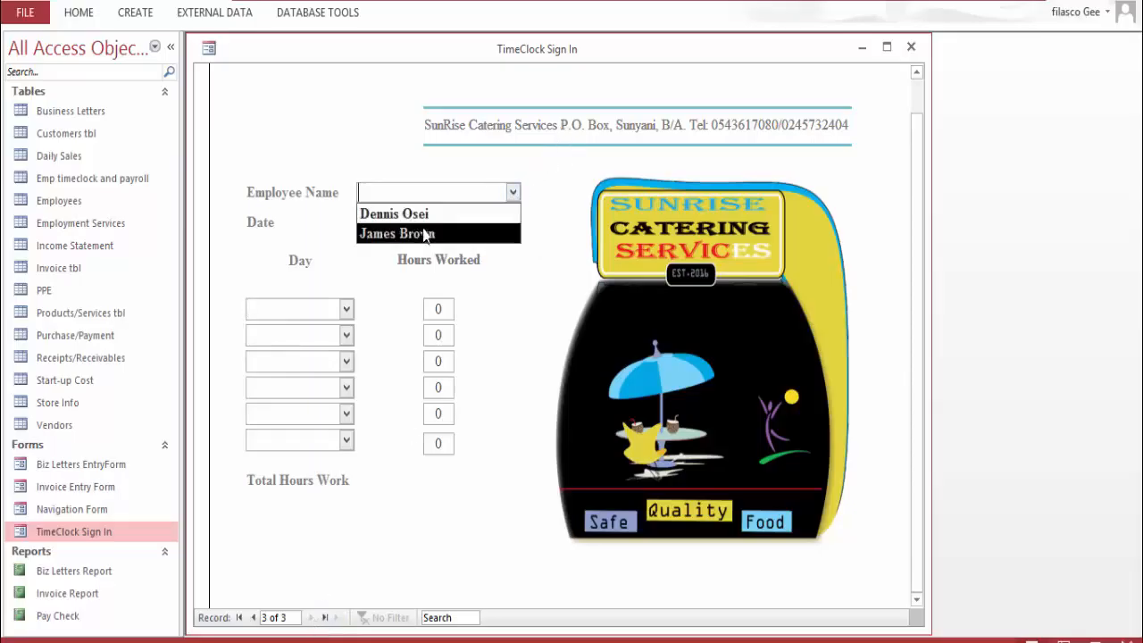
left_click(459, 218)
left_click(513, 194)
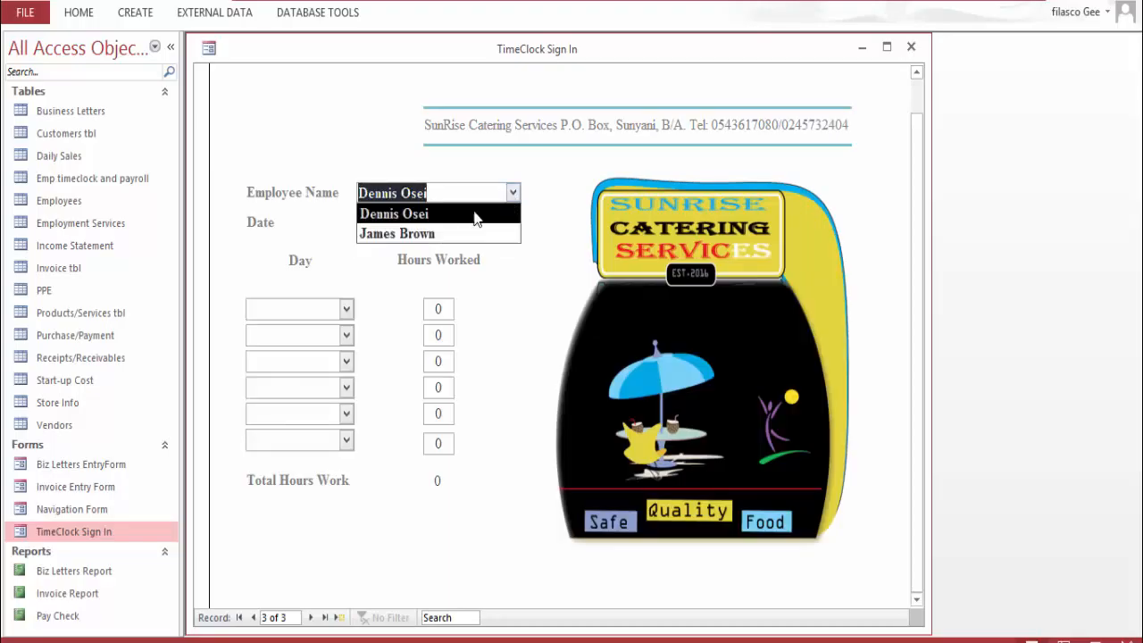
left_click(447, 232)
left_click(415, 223)
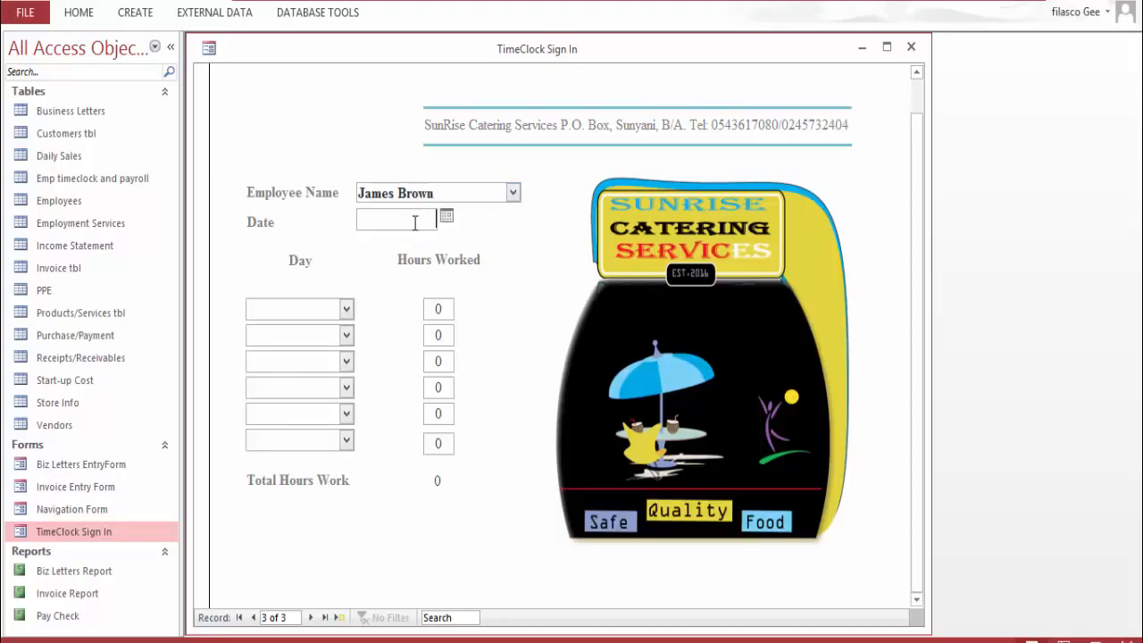
left_click(447, 217)
left_click(417, 284)
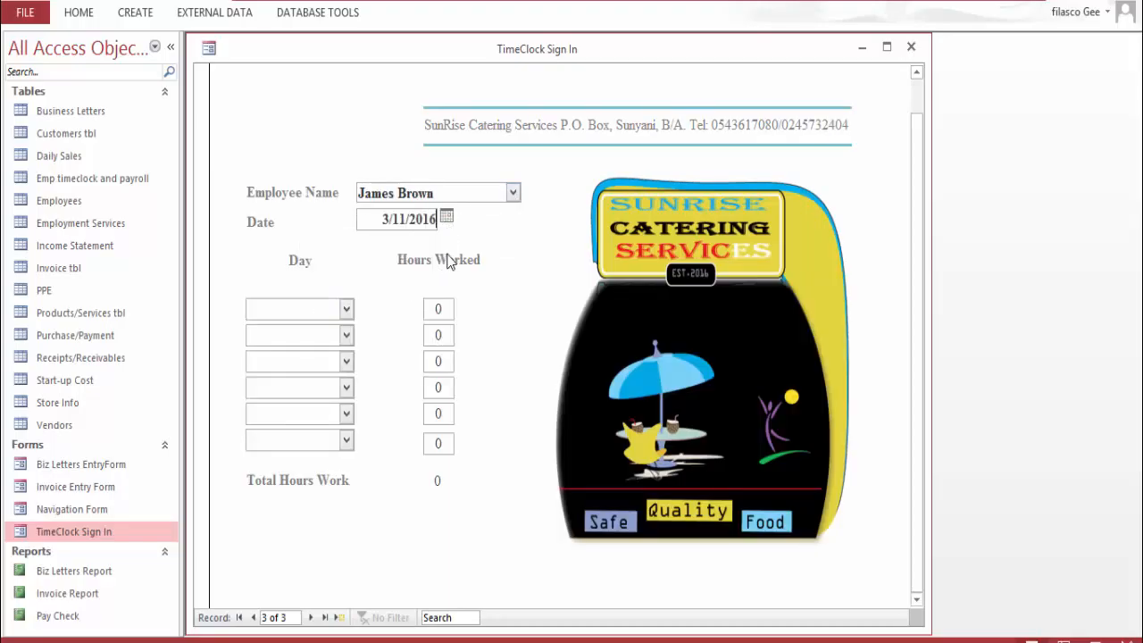
Enter 10 hours worked in each of the first two day rows of the new timeclock record
double_click(437, 309)
type("1")
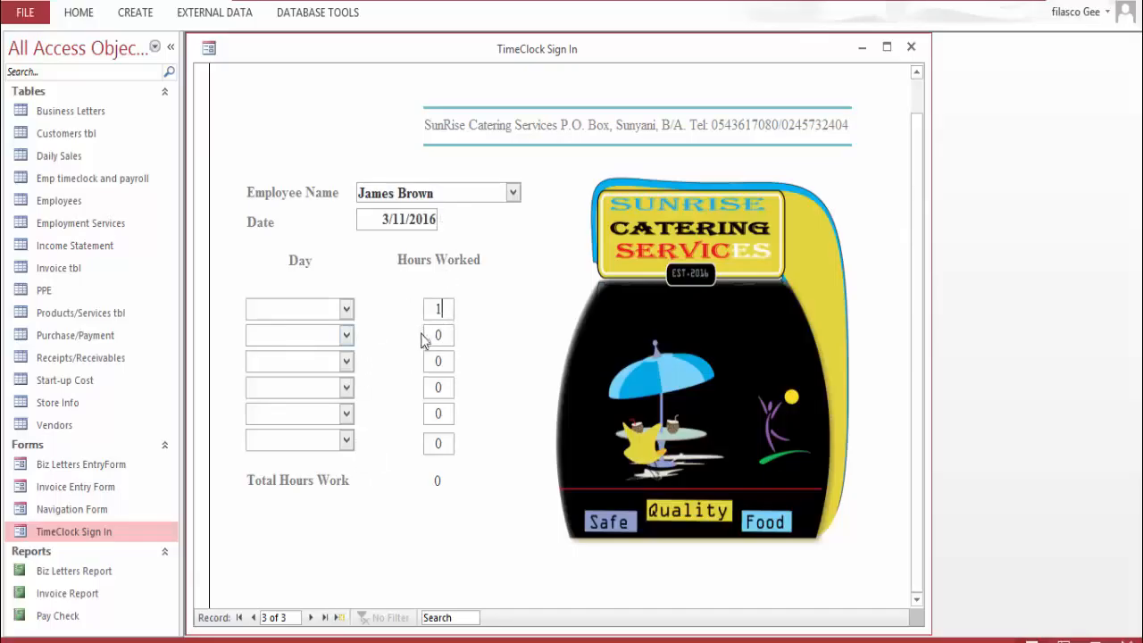
type("0")
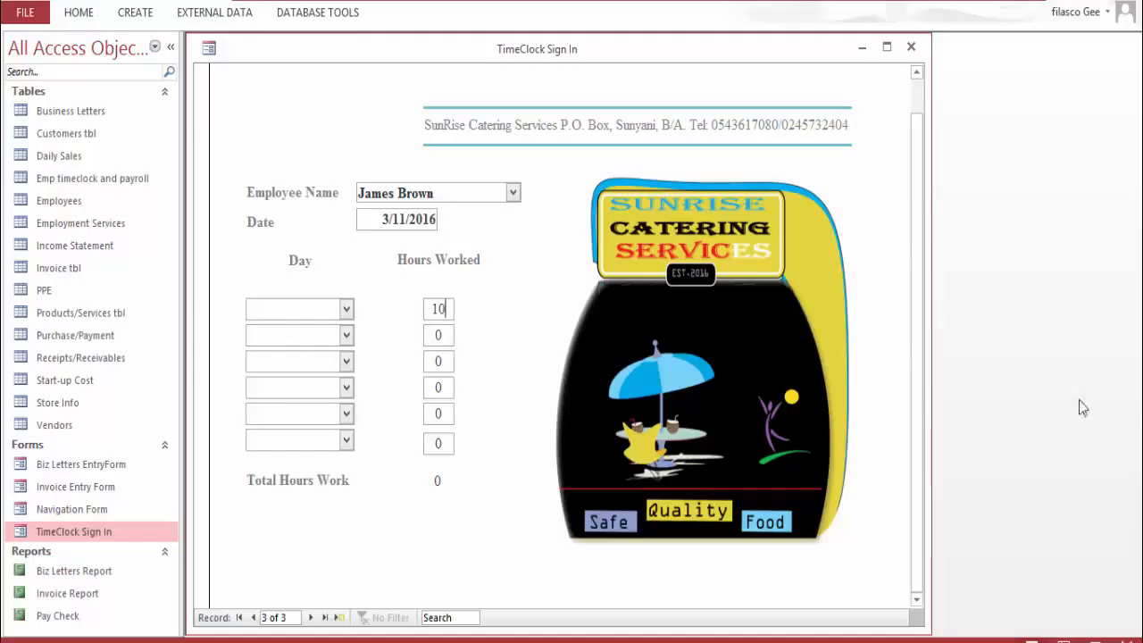
double_click(438, 335)
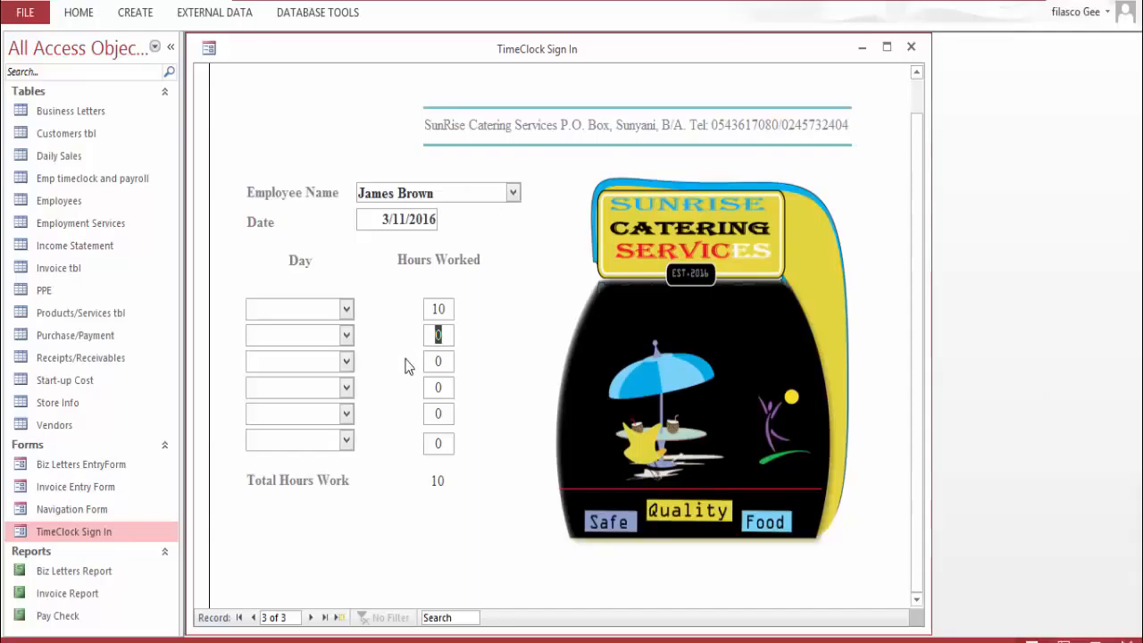
type("10")
left_click(441, 360)
Open the Invoice Report, maximize its window and switch it to Print Preview
double_click(90, 594)
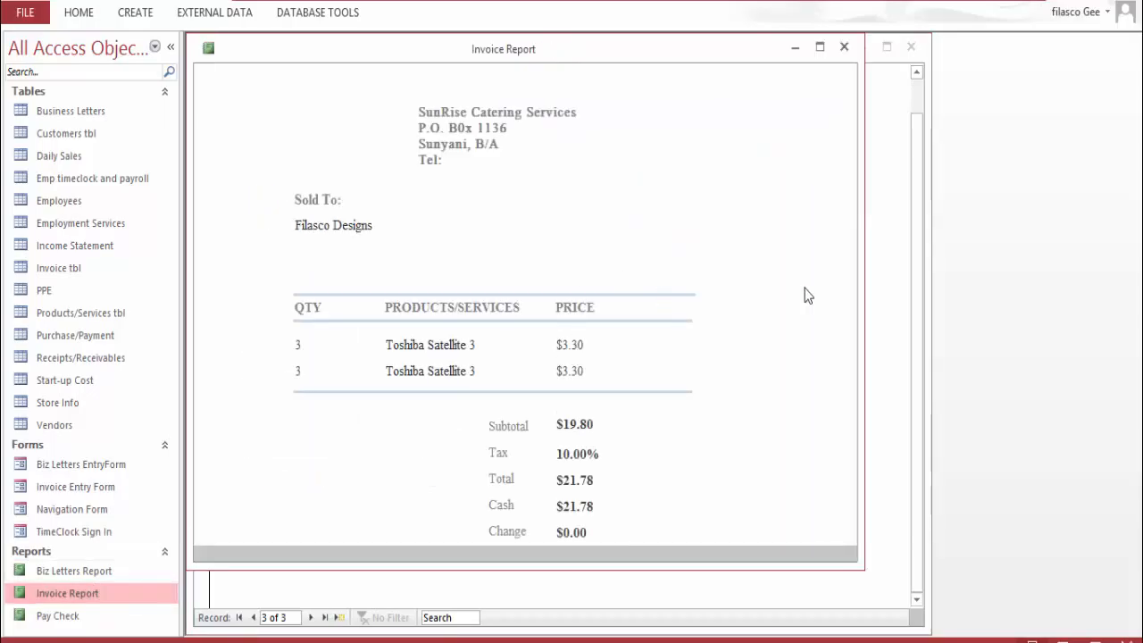
left_click(820, 47)
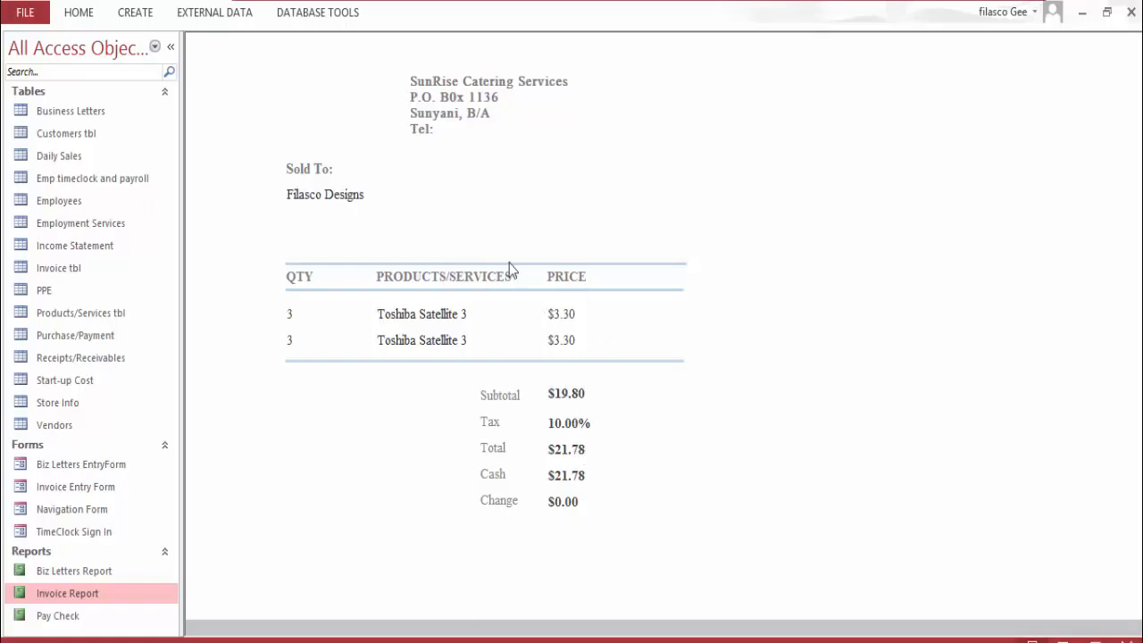
left_click(169, 1)
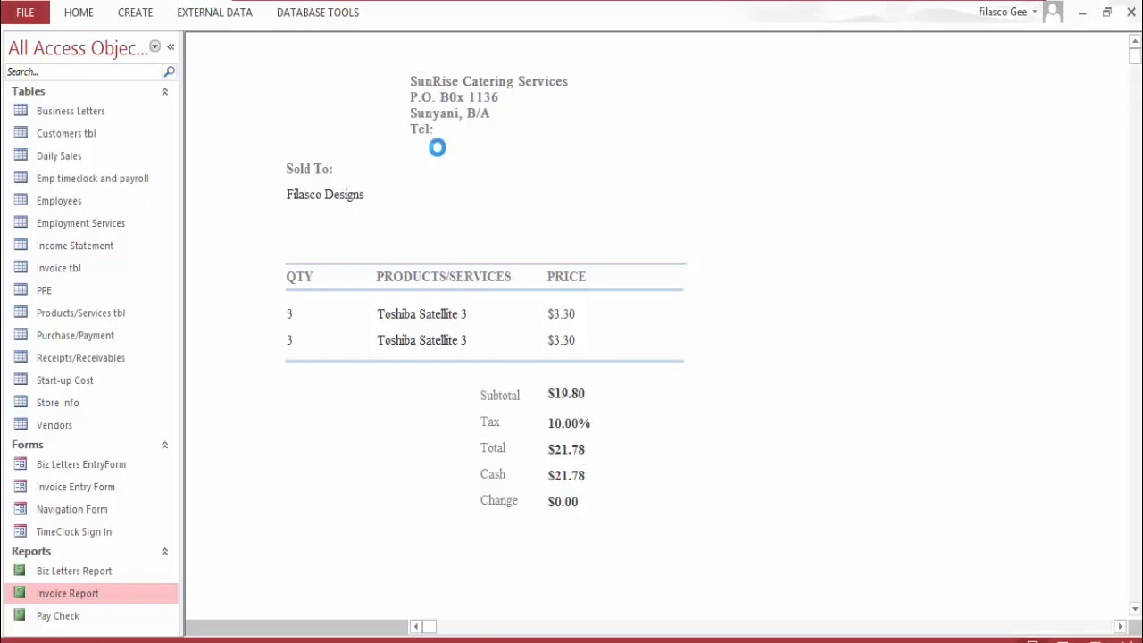
left_click(542, 411)
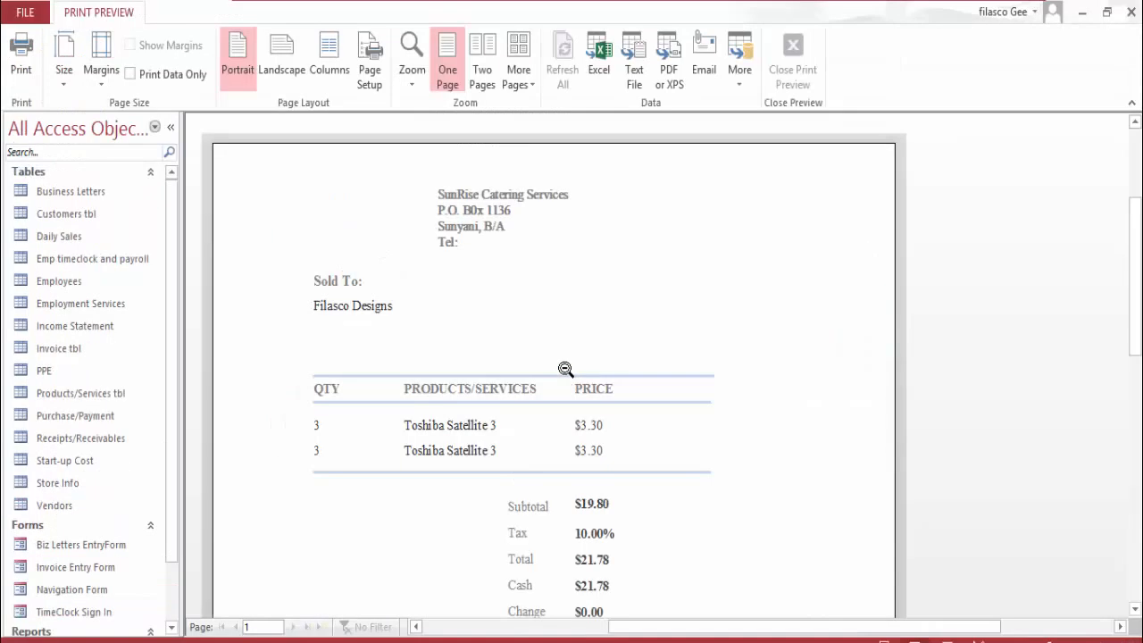
Examine the previewed invoice from letterhead to totals, and close both the report and the TimeClock Sign In form
scroll(616, 280, "down", 3)
scroll(680, 302, "up", 3)
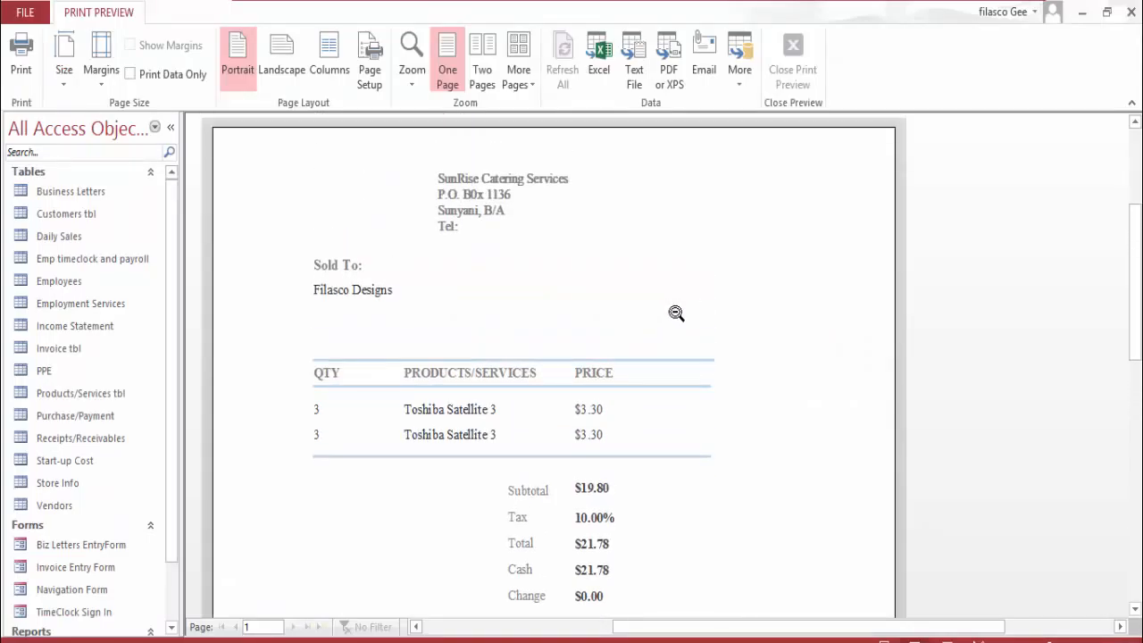
scroll(676, 312, "down", 3)
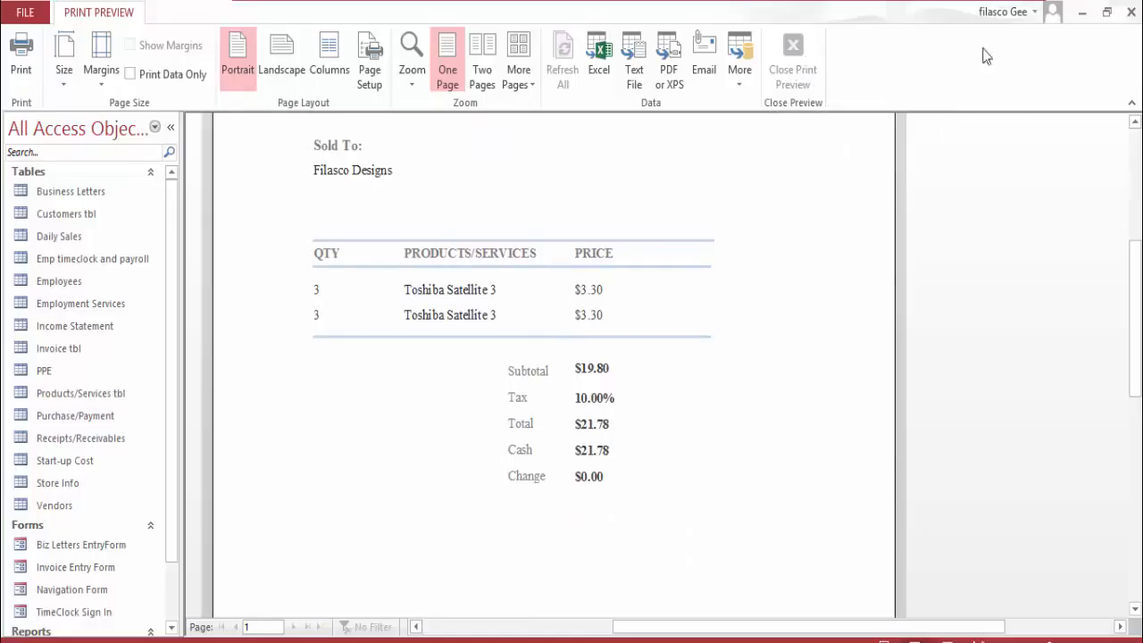
left_click(1134, 12)
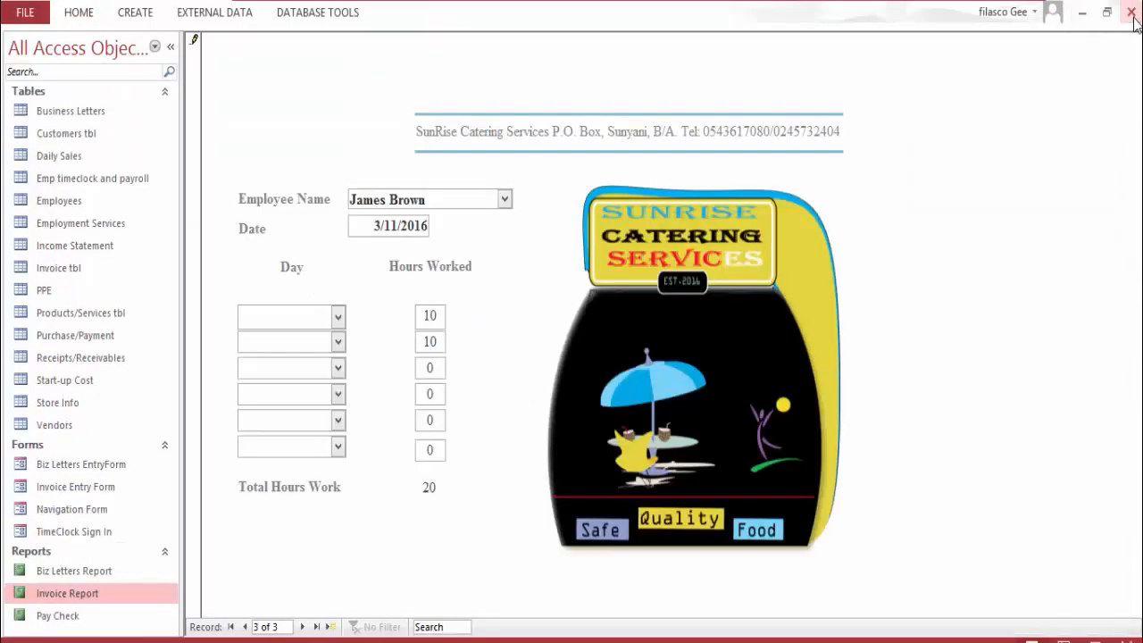
left_click(1135, 11)
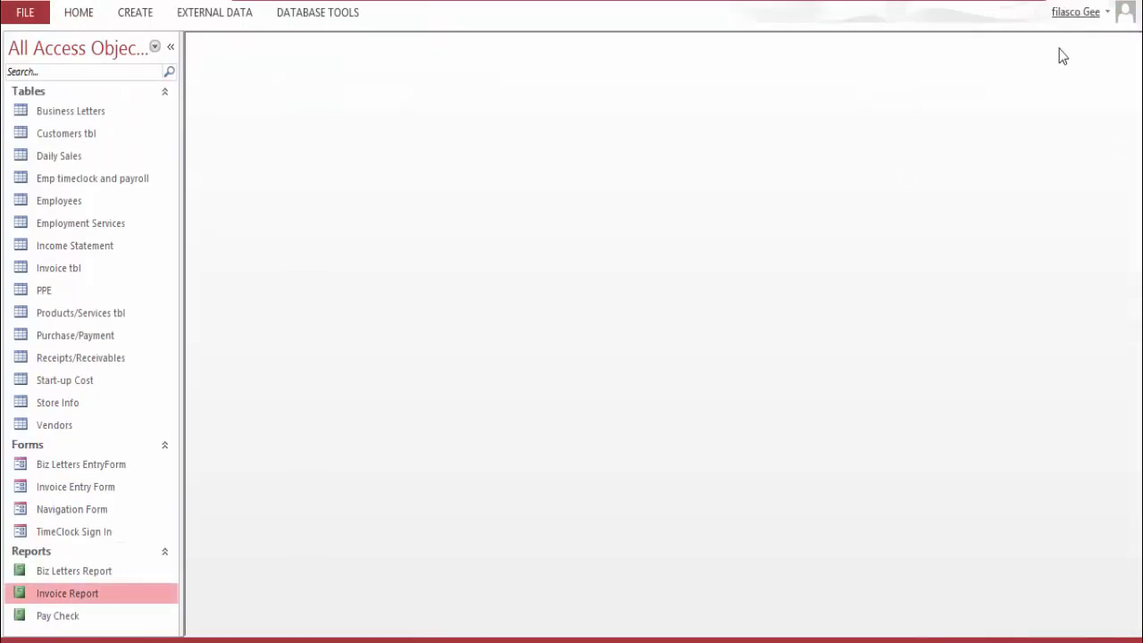
Open the Pay Check report, review each employee's pay rate, hours and net pay, and switch it to Print Preview
double_click(76, 615)
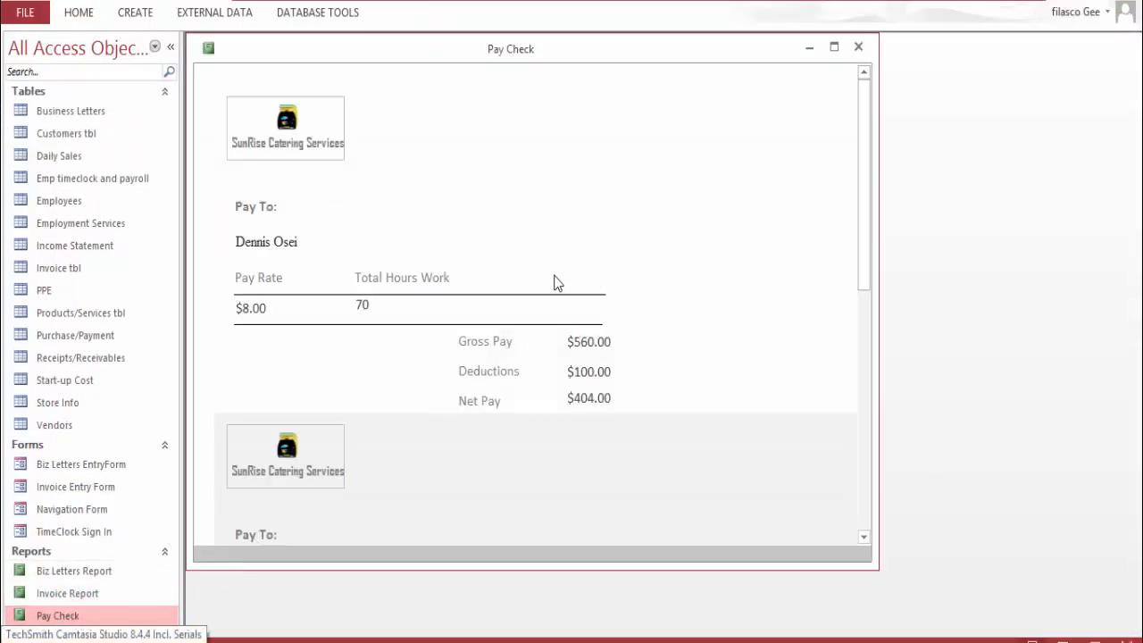
scroll(557, 285, "down", 3)
scroll(552, 308, "down", 3)
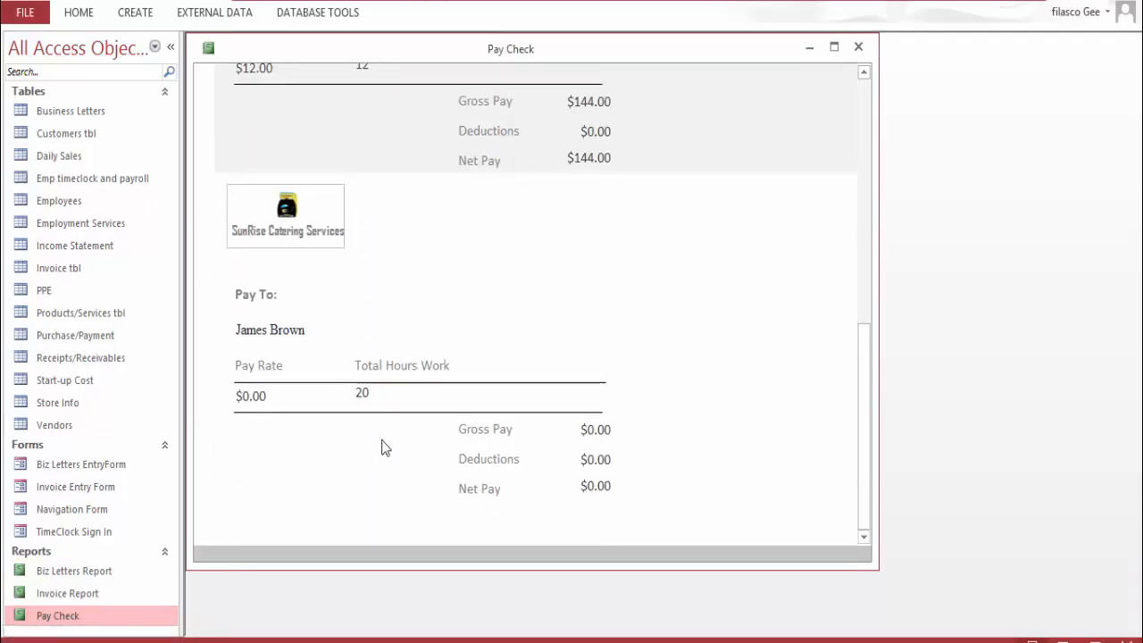
scroll(423, 330, "up", 5)
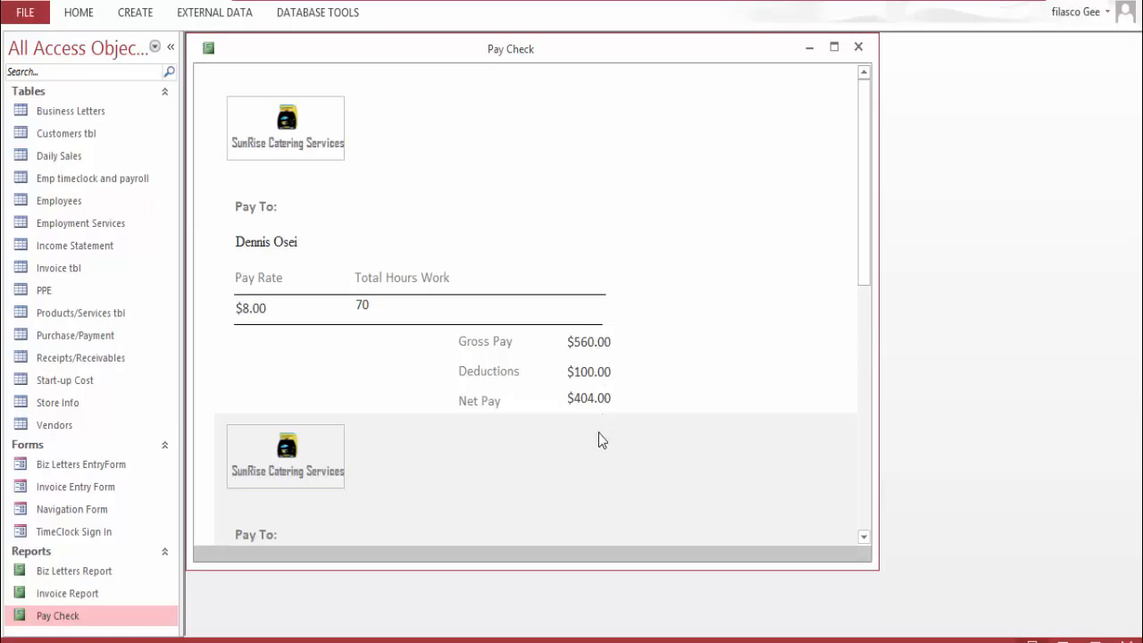
scroll(630, 383, "down", 3)
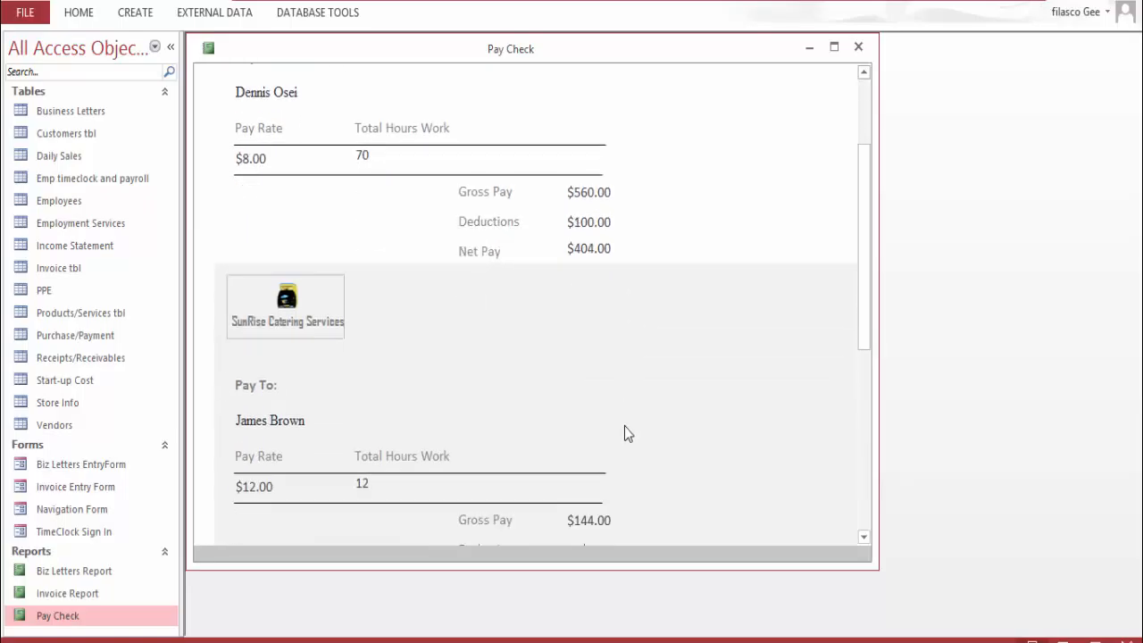
scroll(624, 433, "down", 2)
scroll(429, 313, "down", 3)
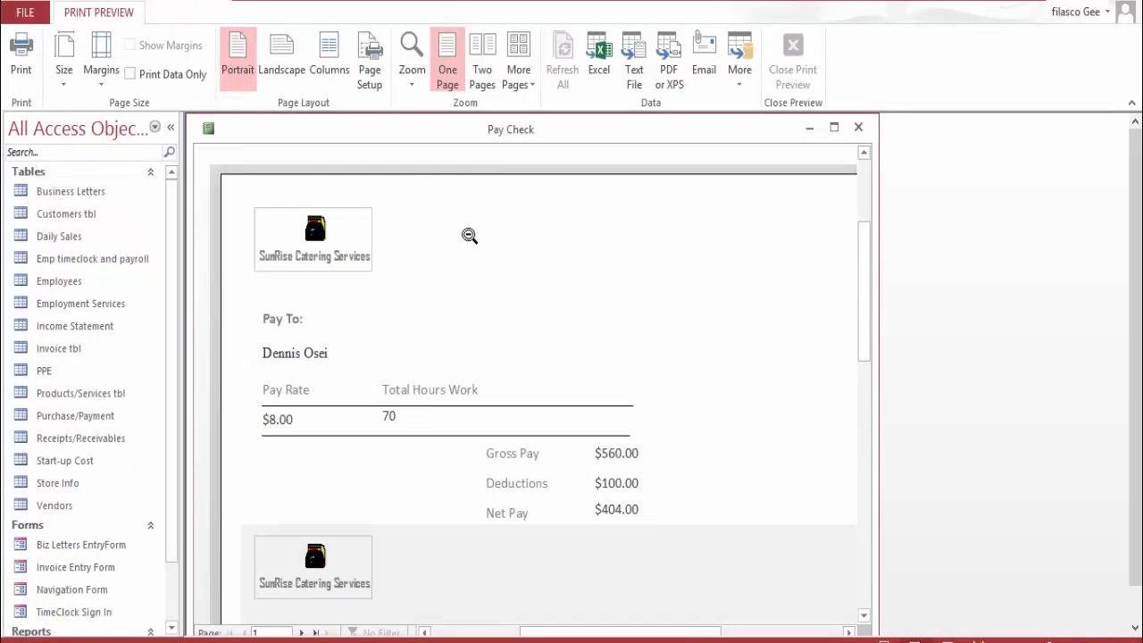
Examine the first previewed page of pay checks down to the end of the page
scroll(536, 277, "down", 3)
scroll(542, 294, "down", 3)
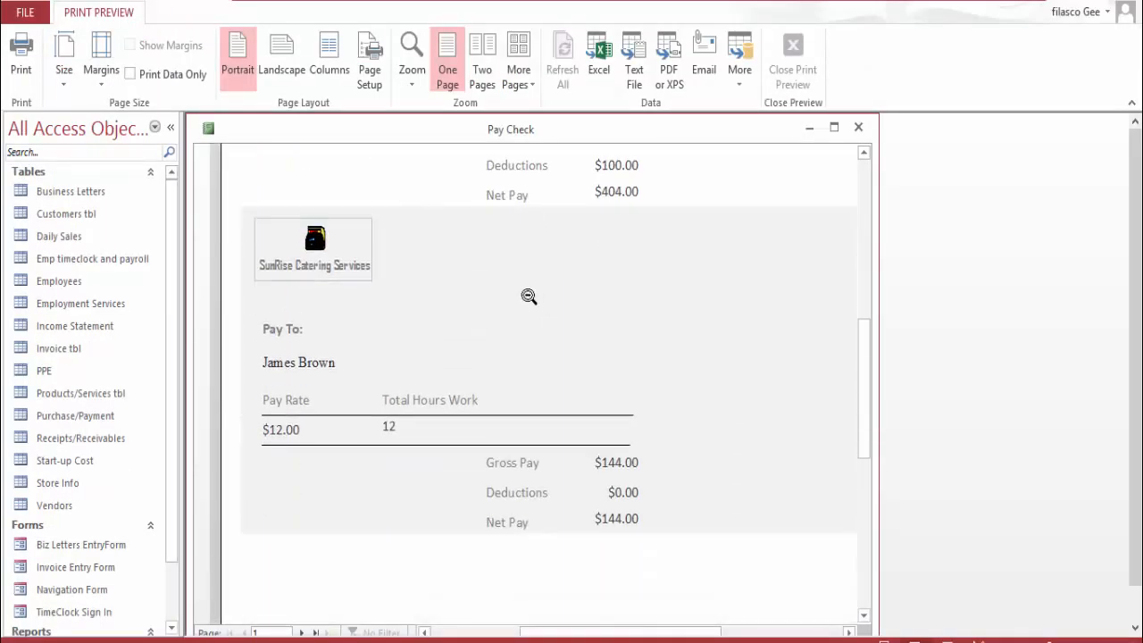
scroll(528, 304, "down", 6)
scroll(528, 325, "down", 3)
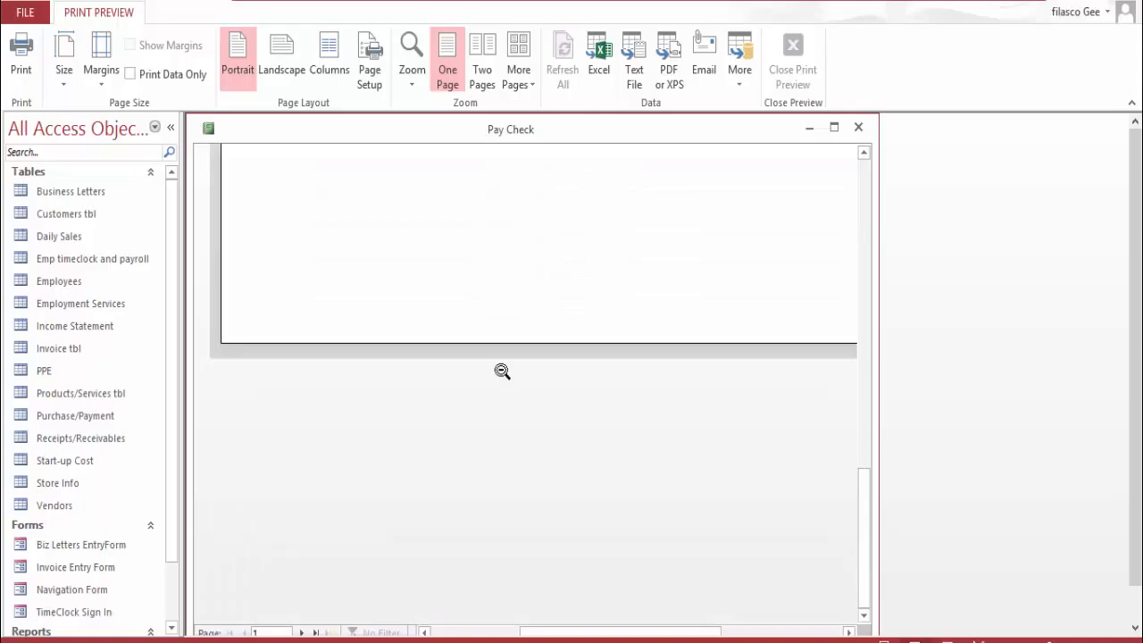
scroll(500, 368, "up", 3)
Show the pay checks in a two-page preview, examine them enlarged in a maximized window, and close Print Preview
left_click(483, 72)
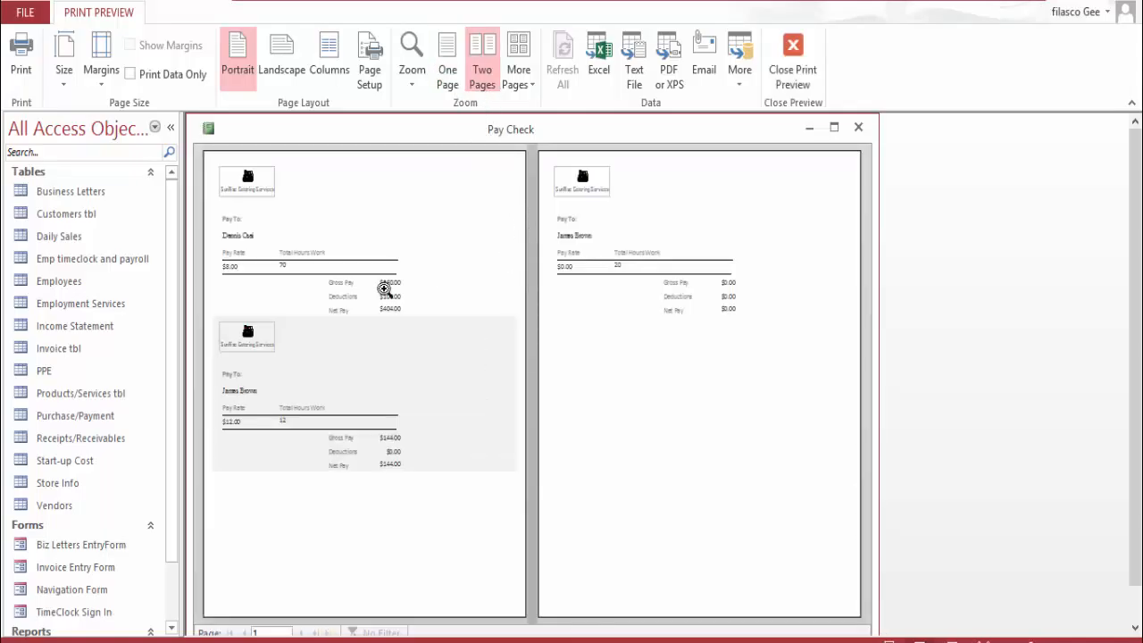
left_click(411, 283)
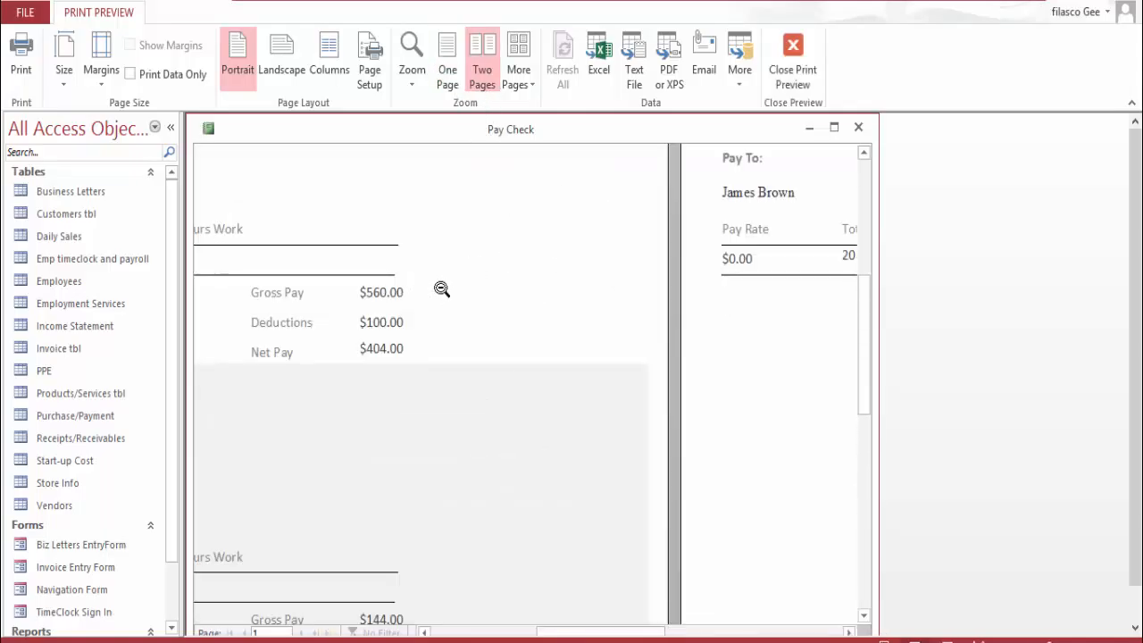
scroll(577, 329, "up", 3)
left_click(834, 128)
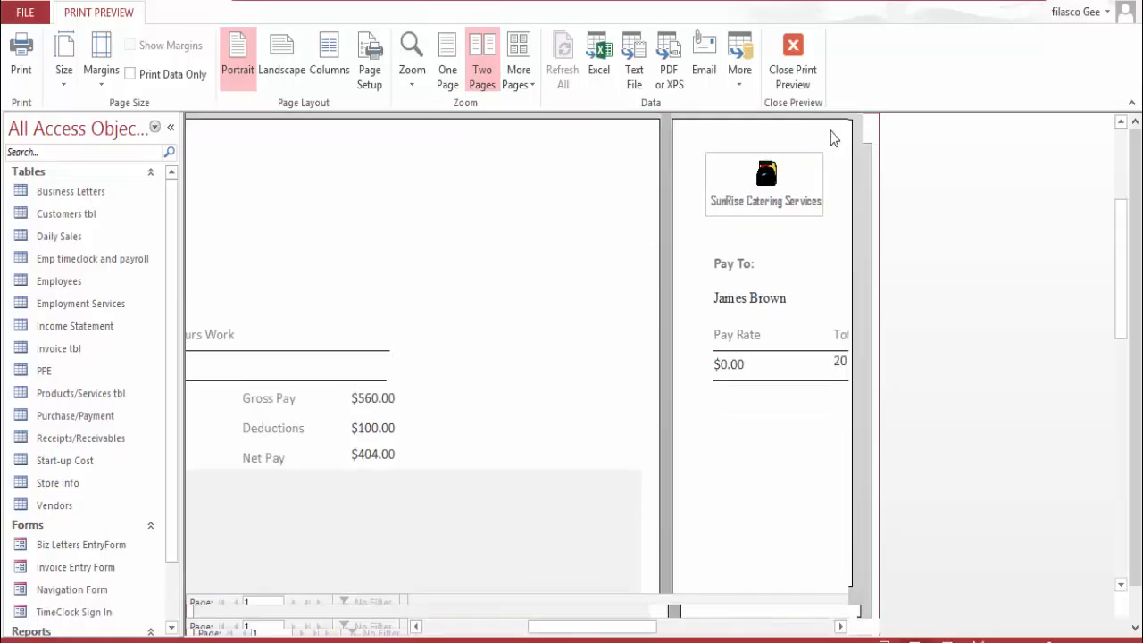
scroll(564, 325, "down", 3)
left_click_drag(696, 631, 595, 612)
scroll(725, 436, "up", 7)
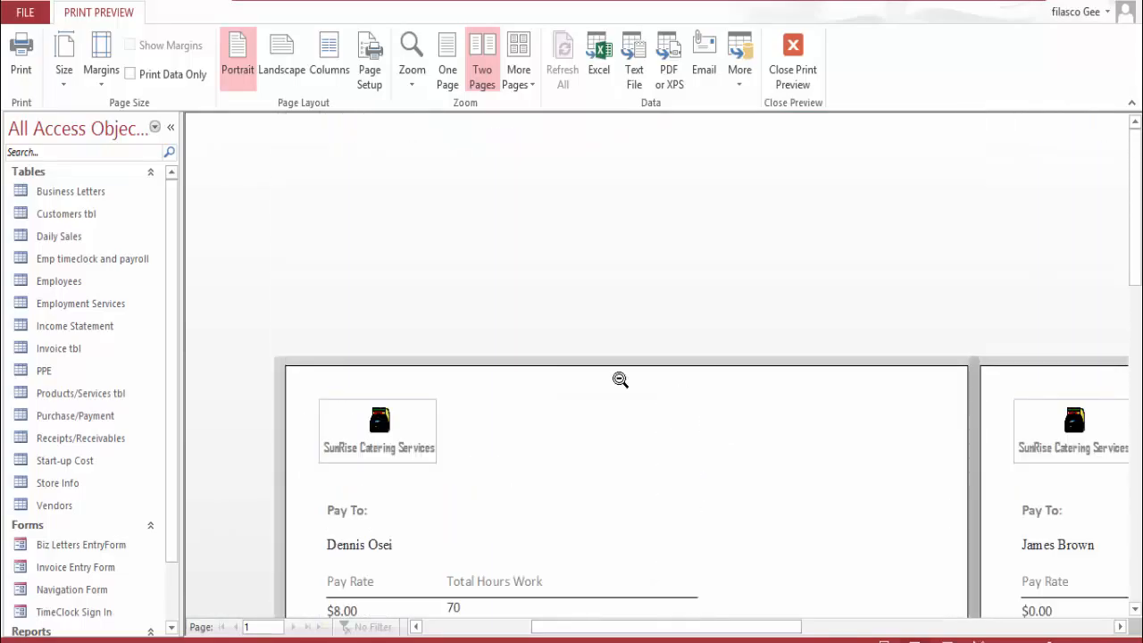
scroll(163, 372, "down", 3)
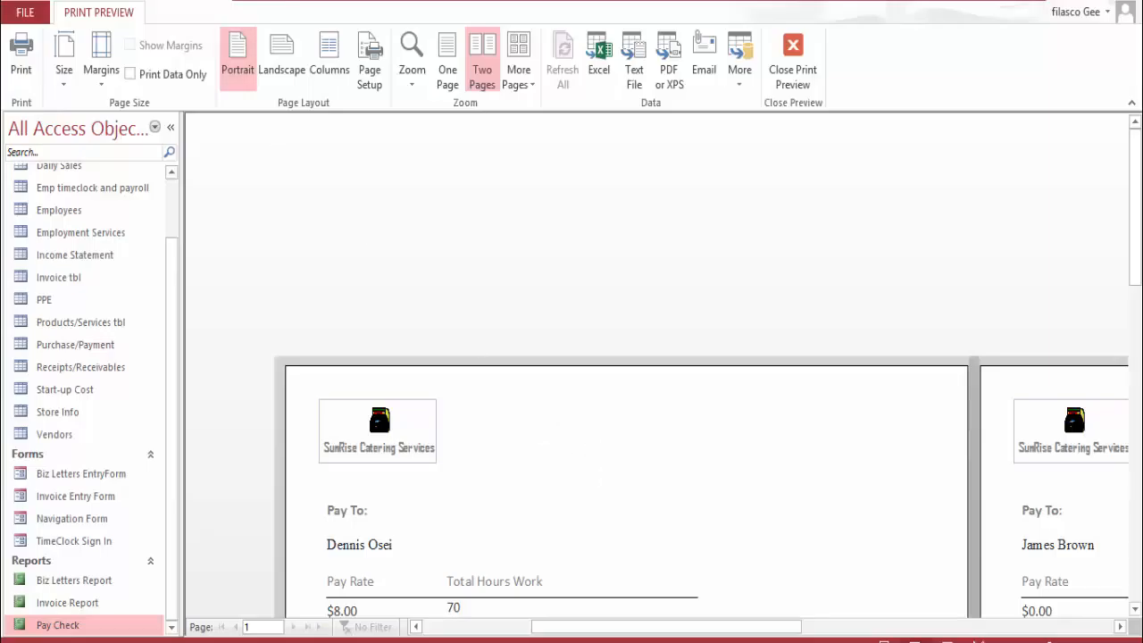
left_click(795, 72)
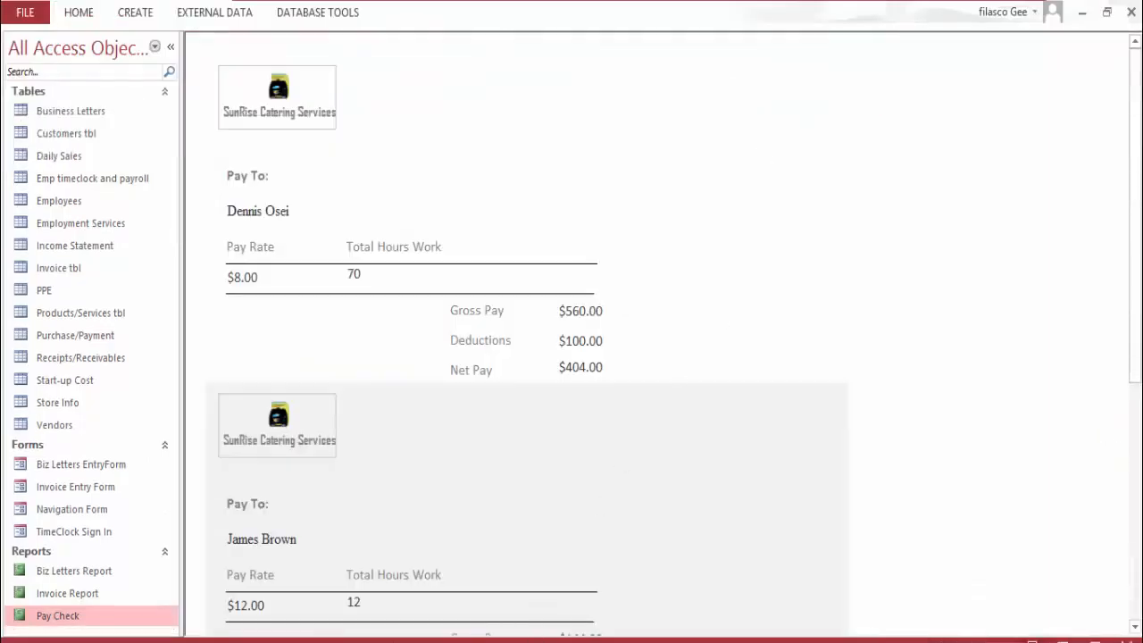
left_click(1043, 641)
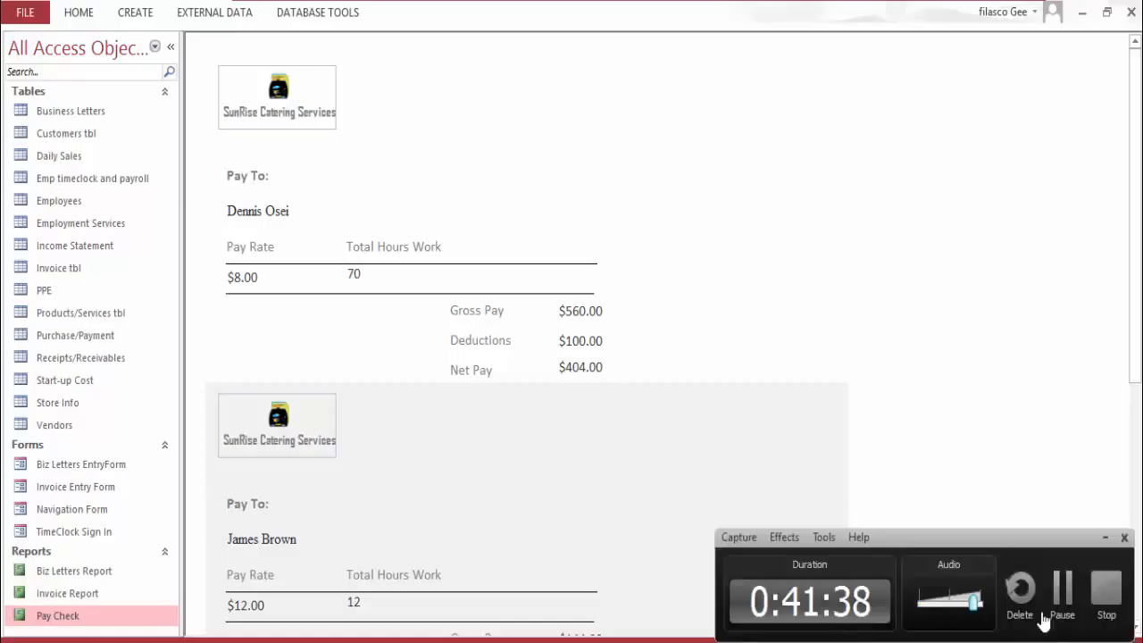